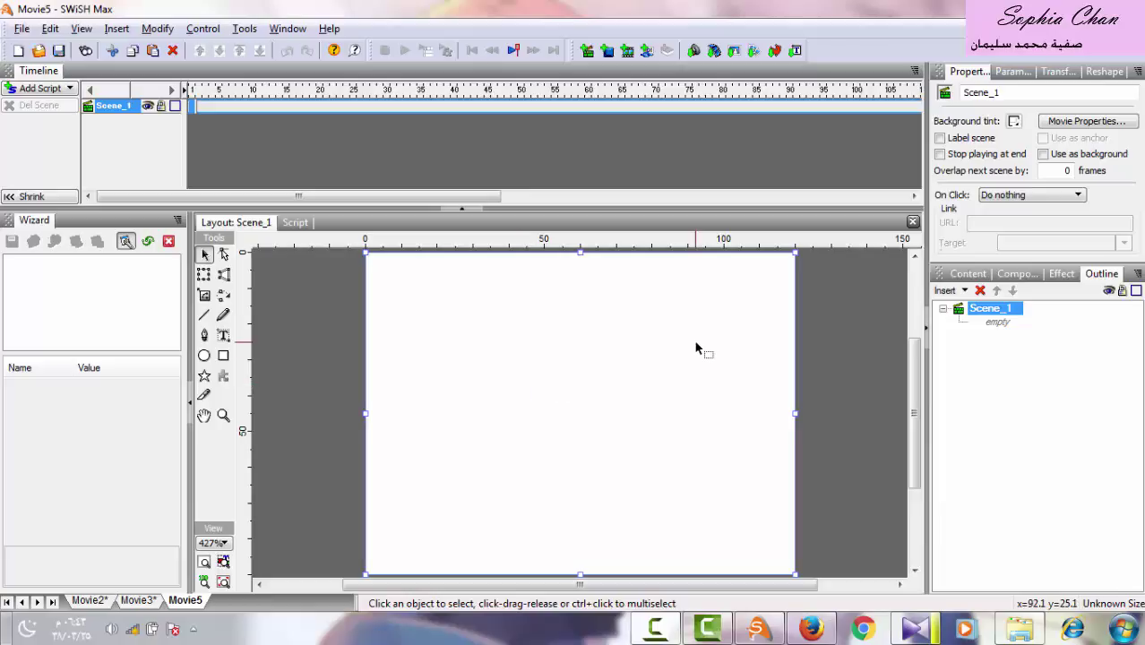
Set the movie stage to 612 by 450 pixels at 10 frames per second.
click(1117, 126)
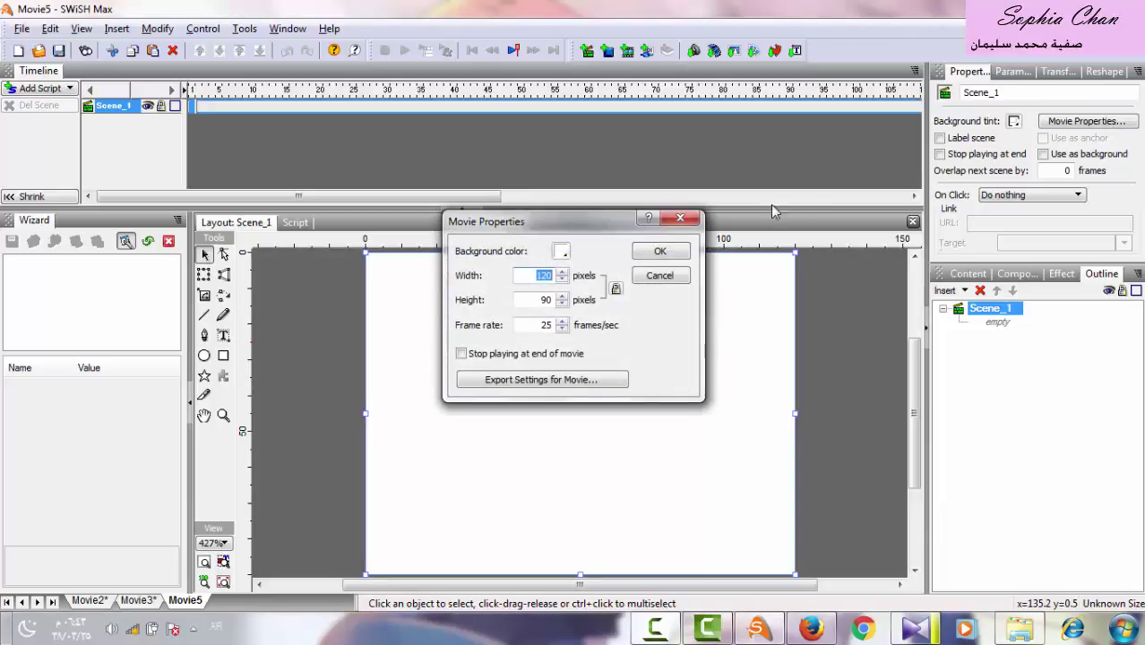
text(612)
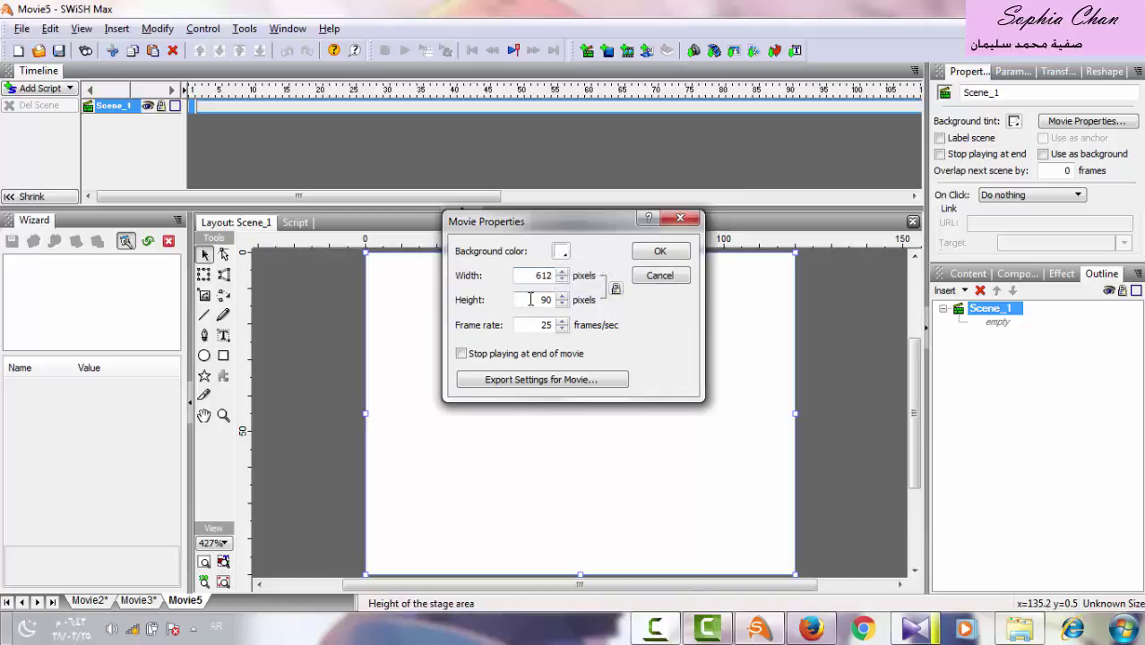
drag(527, 299, 595, 300)
click(668, 254)
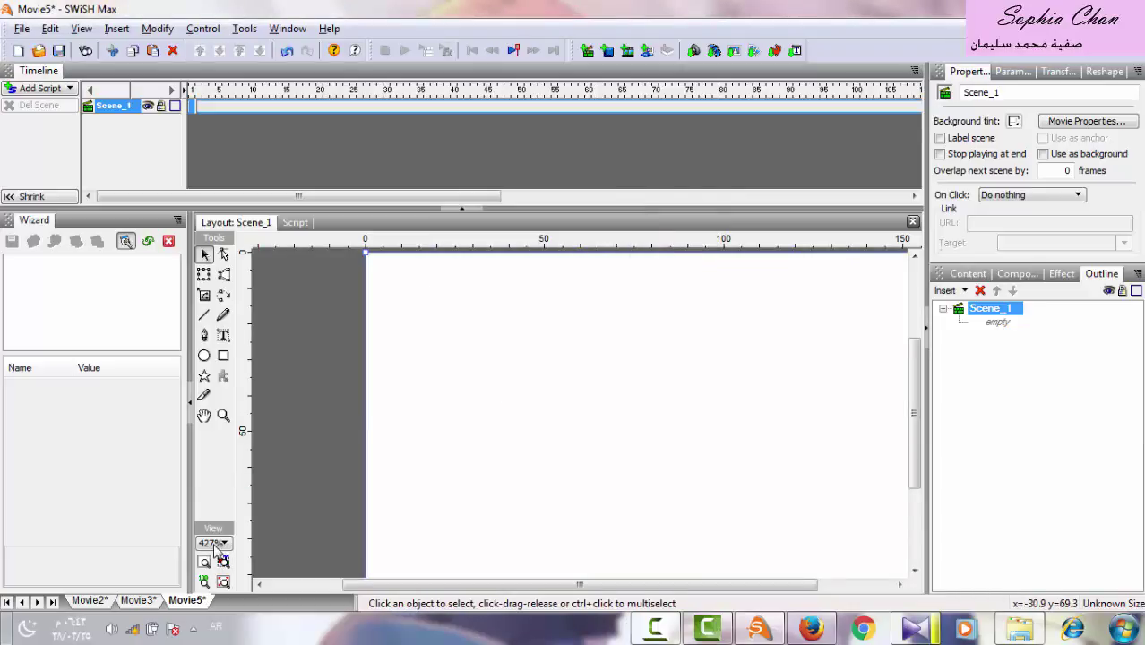
View the stage at 100% zoom.
click(214, 544)
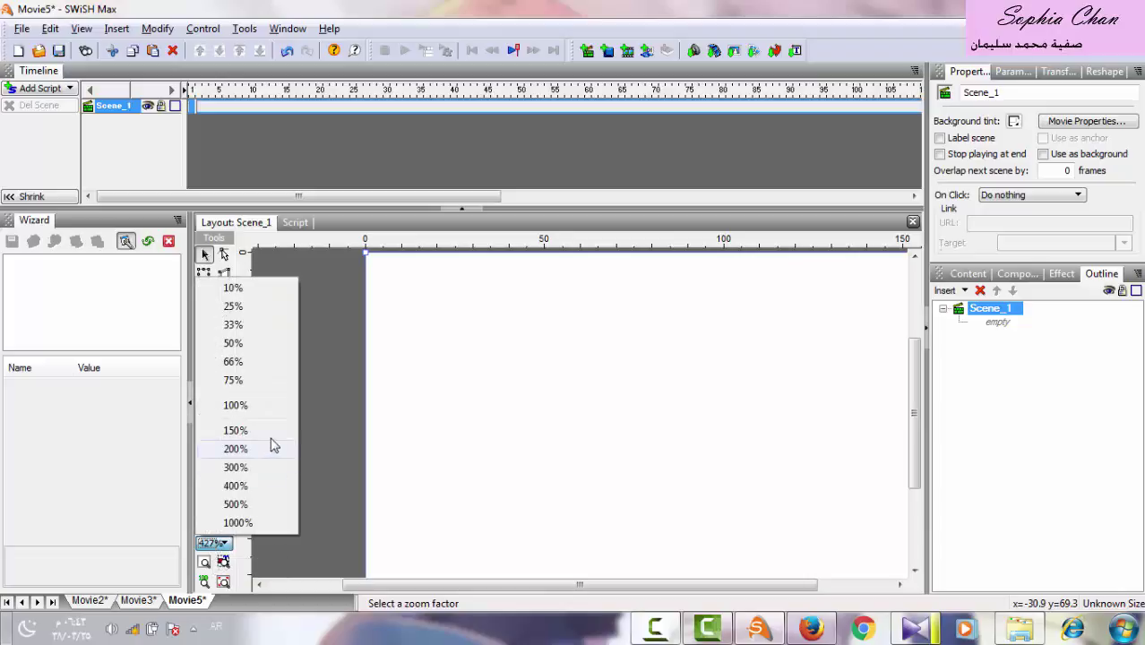
click(236, 405)
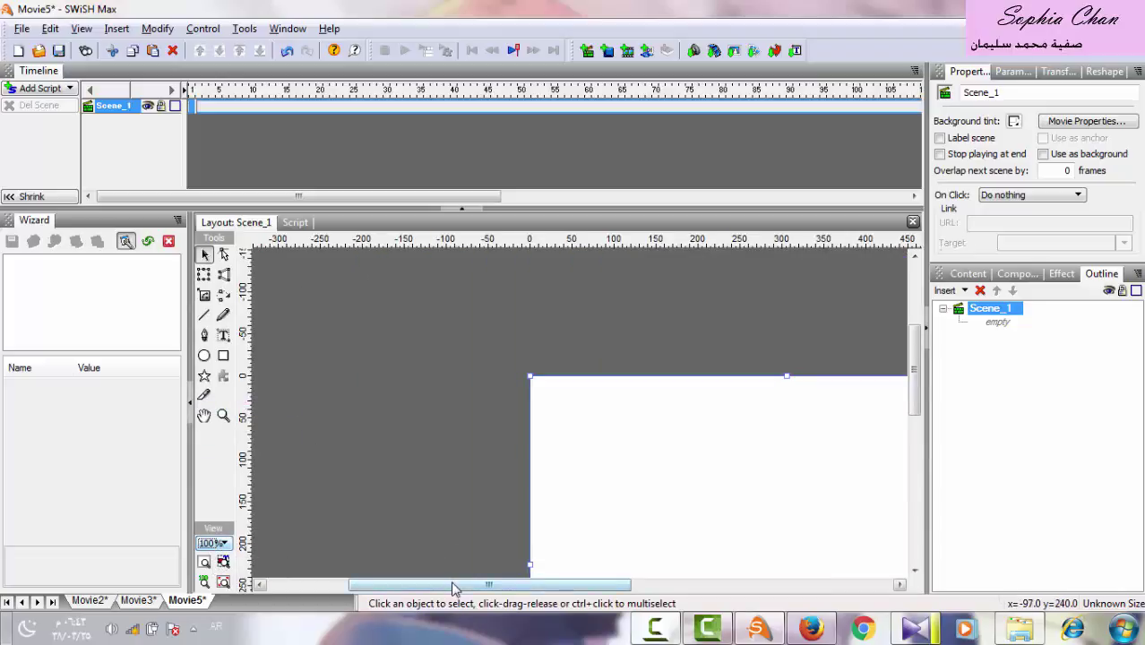
drag(455, 585, 911, 365)
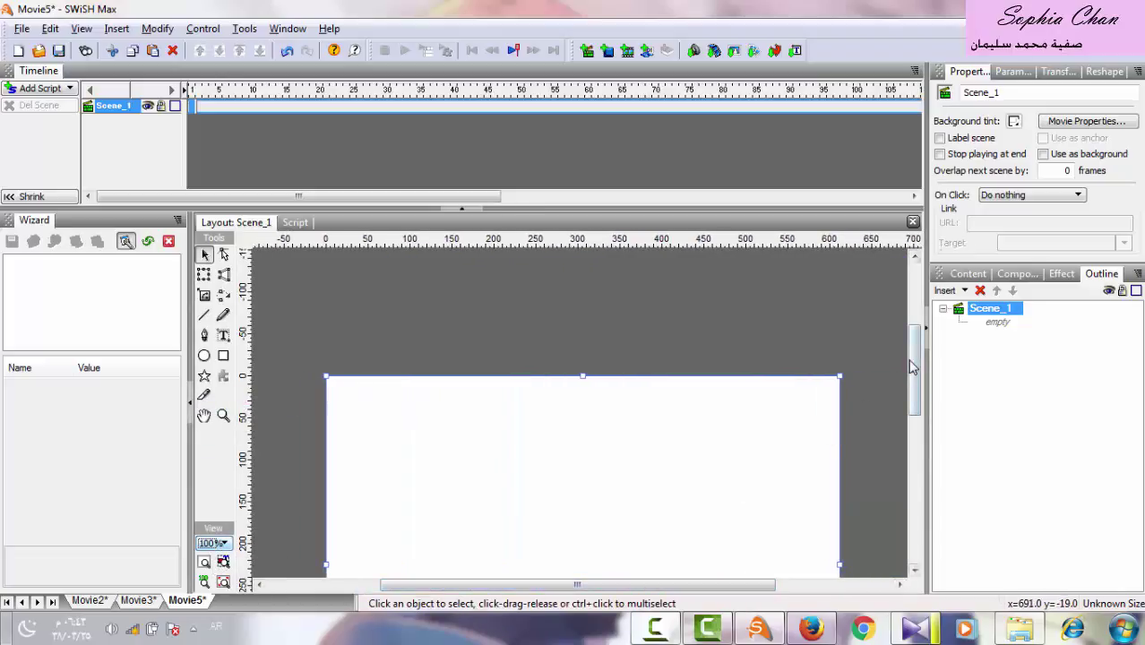
scroll(912, 368, down, 3)
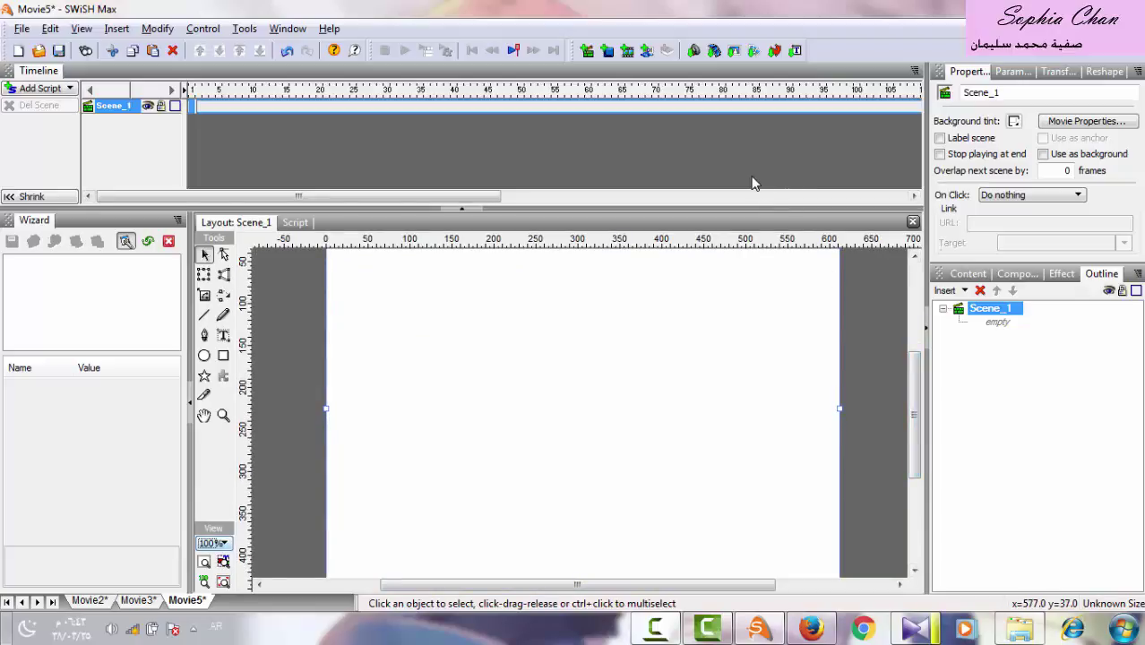
Add Scene_2 and Scene_3, then return to editing Scene_1.
click(586, 50)
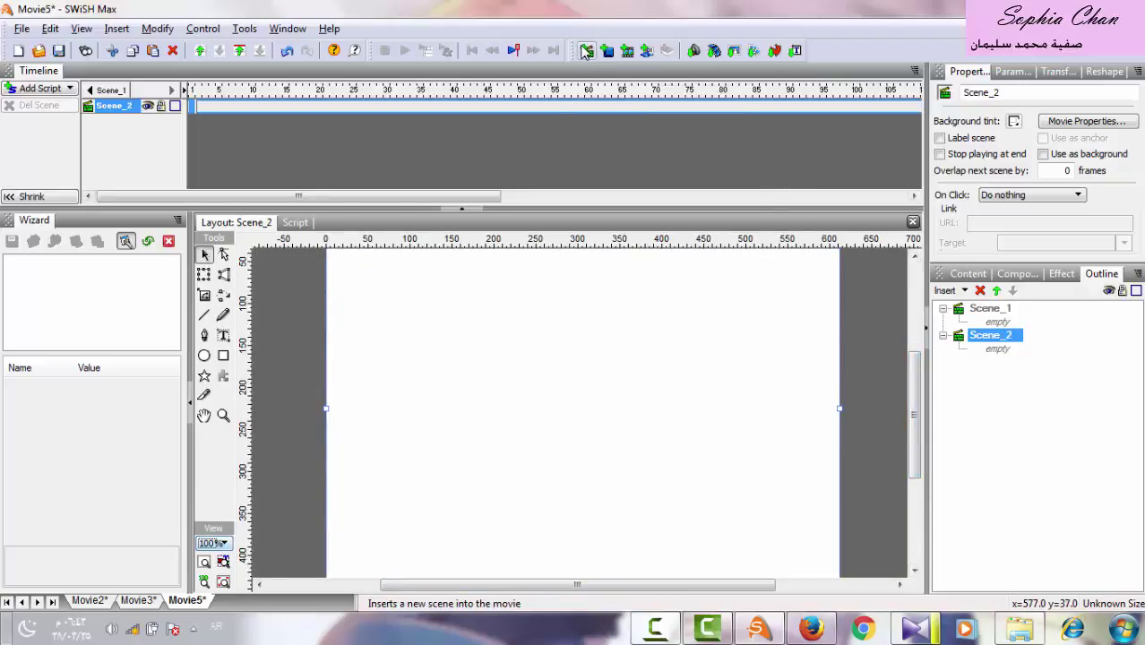
click(585, 50)
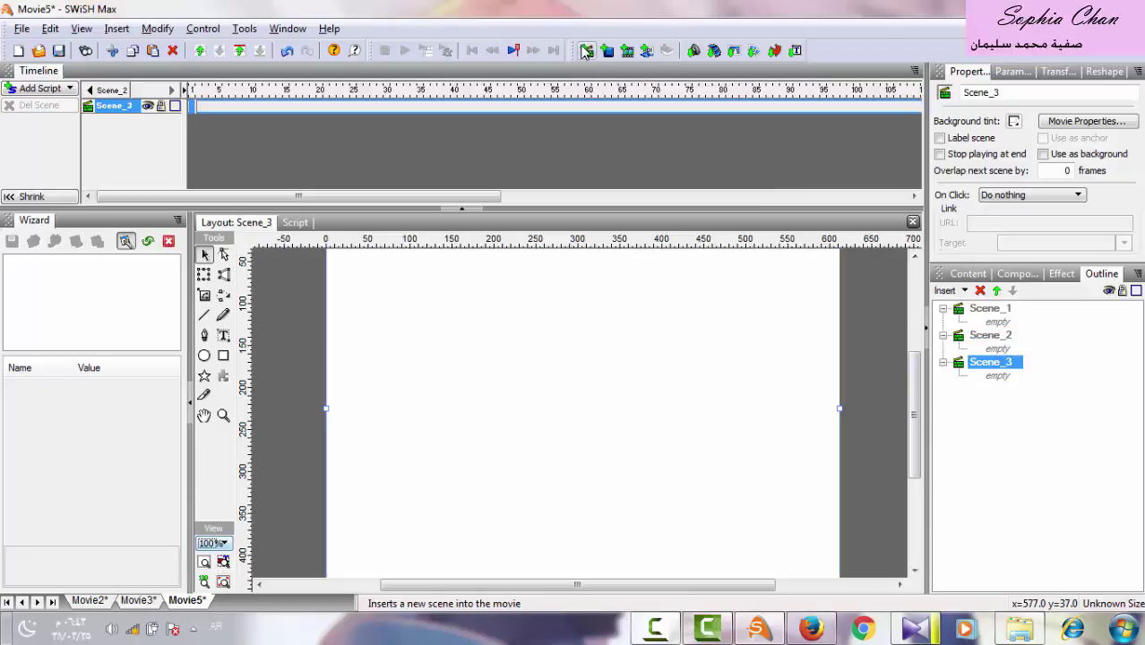
click(982, 313)
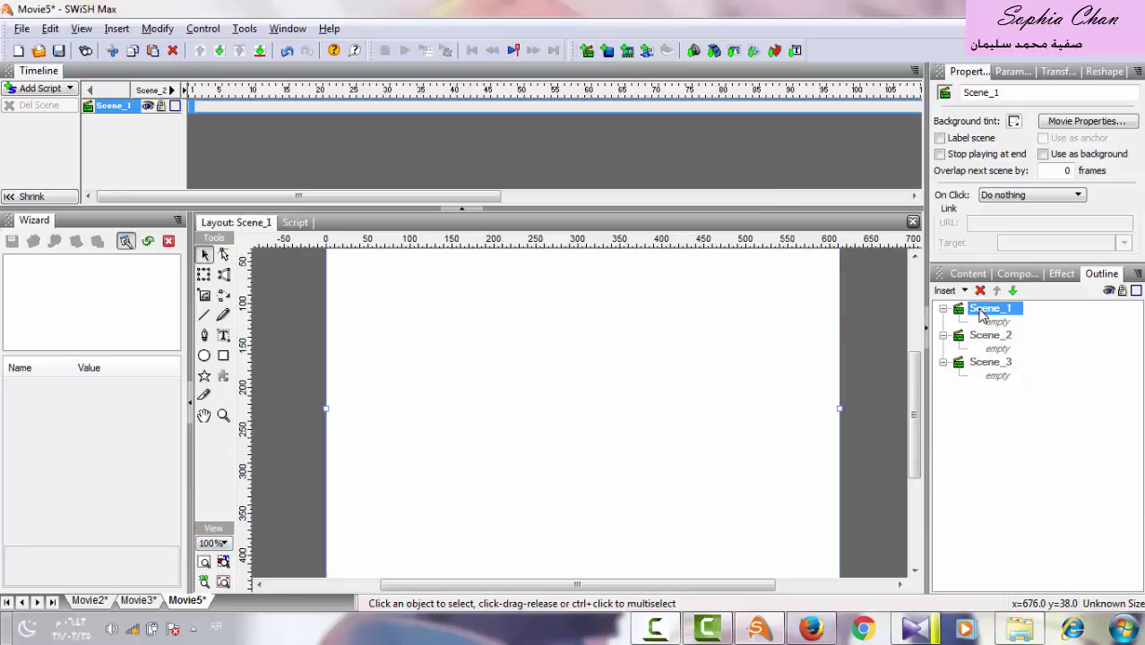
Import the sky picture IMG-20161220-WA0059.jpg and move it down onto the stage.
click(735, 51)
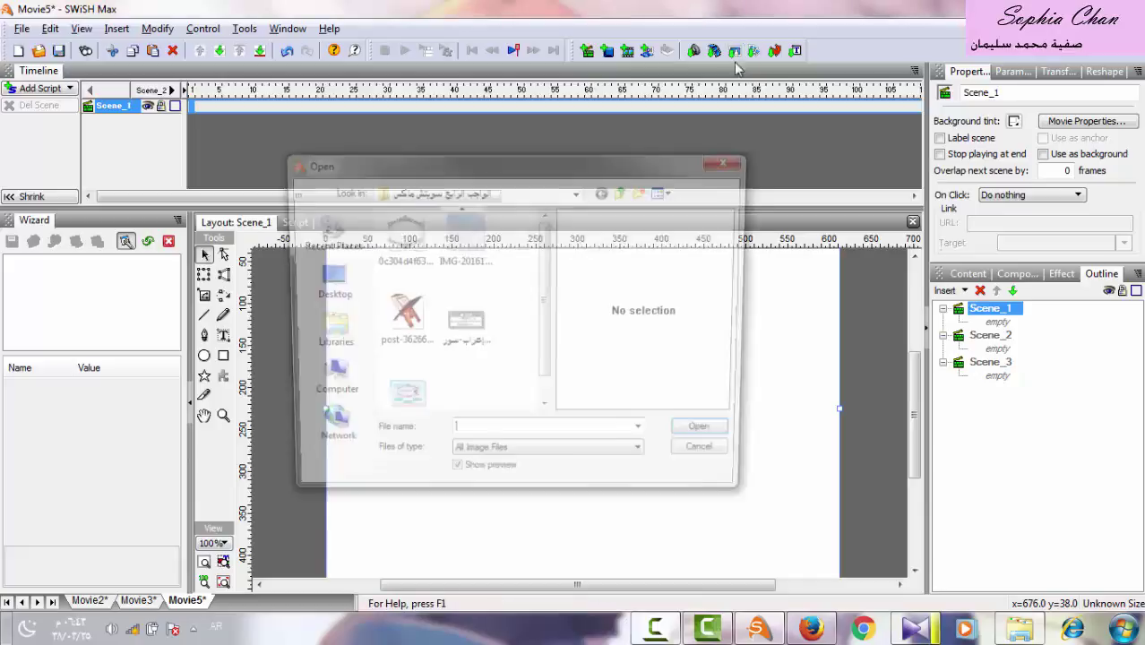
double_click(475, 242)
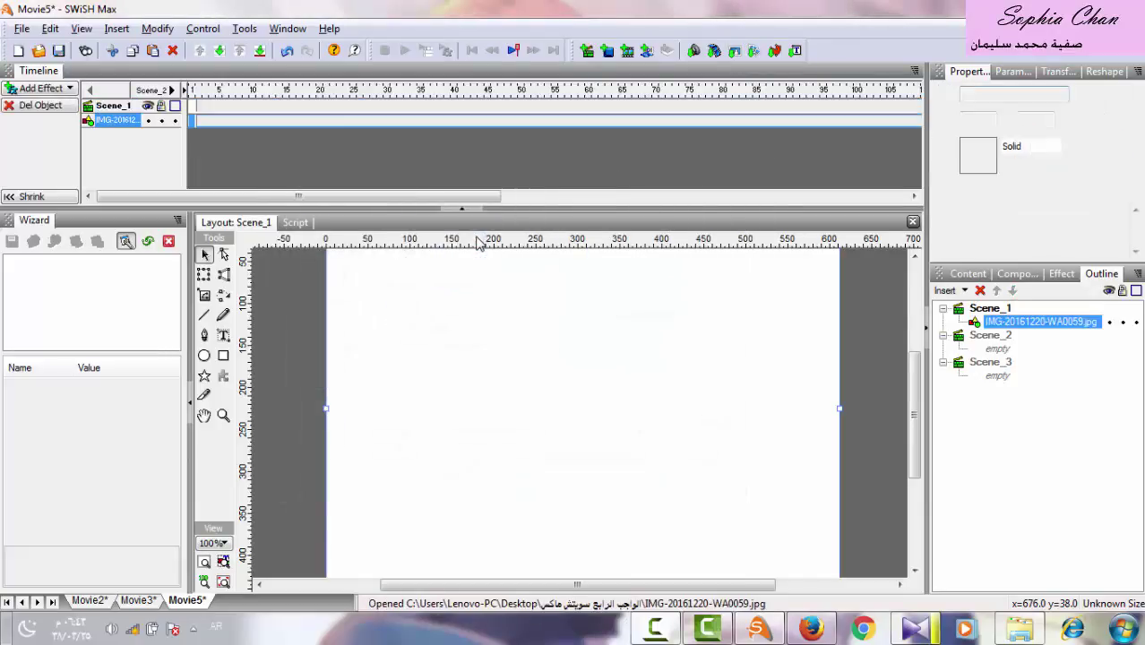
drag(720, 355, 718, 394)
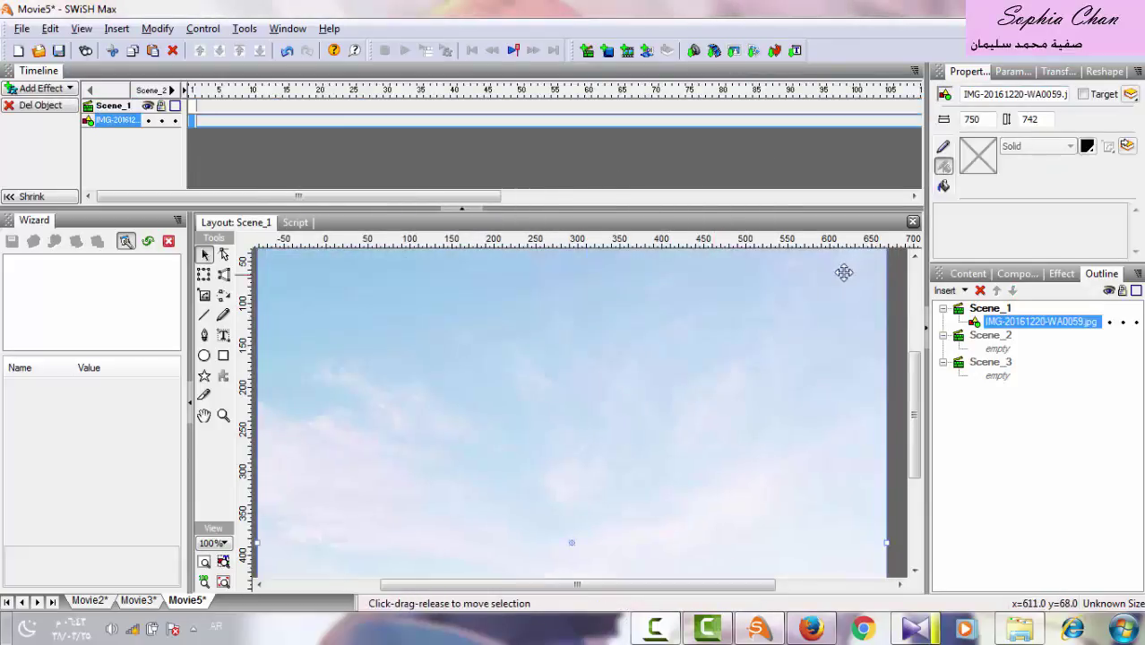
drag(819, 355, 567, 476)
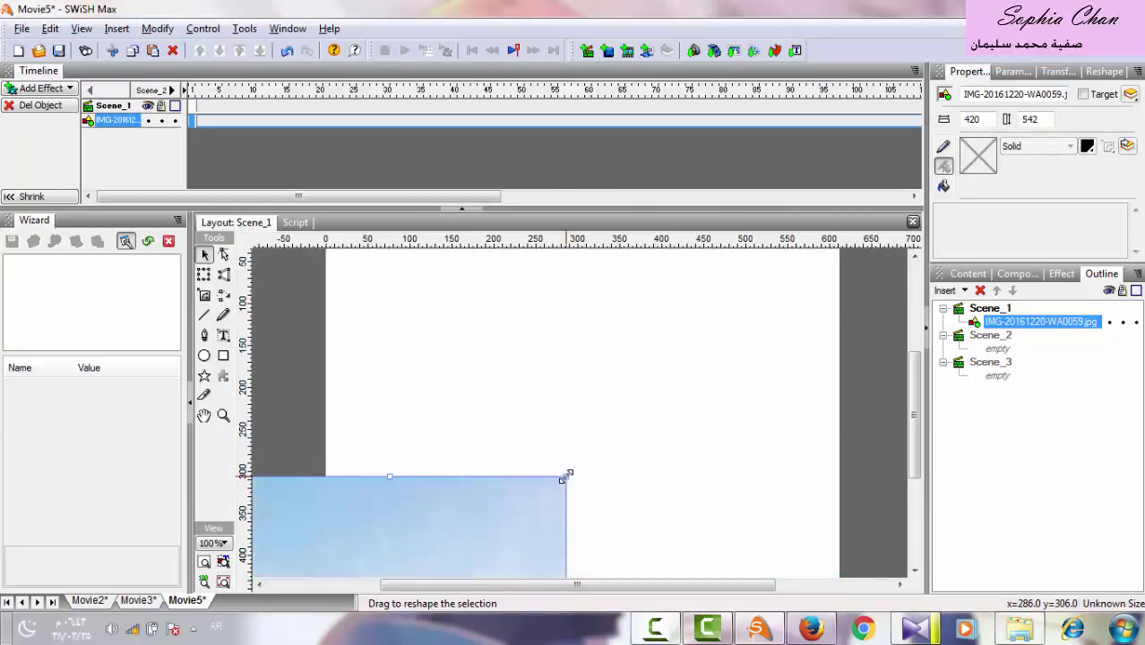
Stretch the sky picture to 613 by 450 over the stage and lock it.
drag(479, 524, 669, 324)
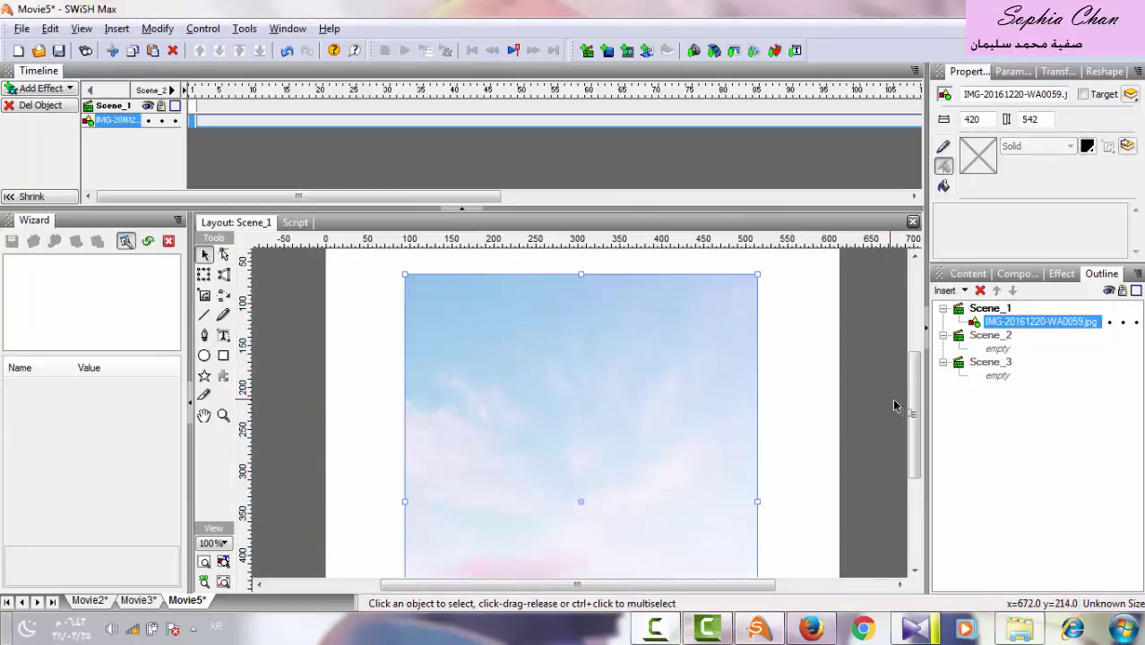
drag(916, 383, 915, 365)
drag(661, 410, 580, 358)
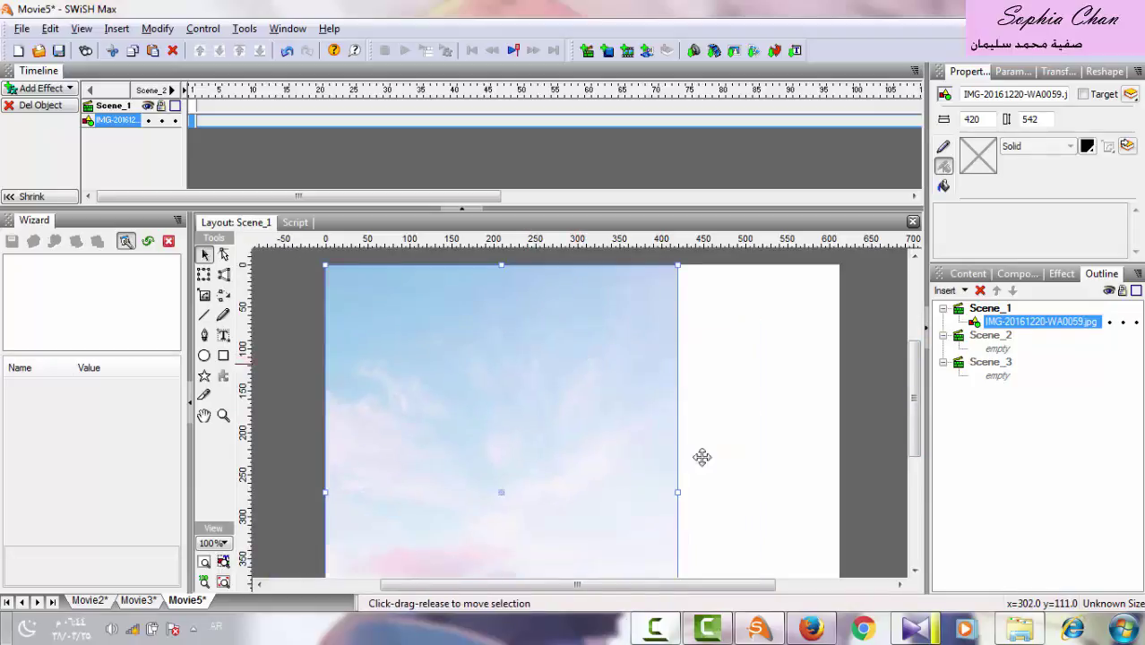
drag(677, 490, 838, 483)
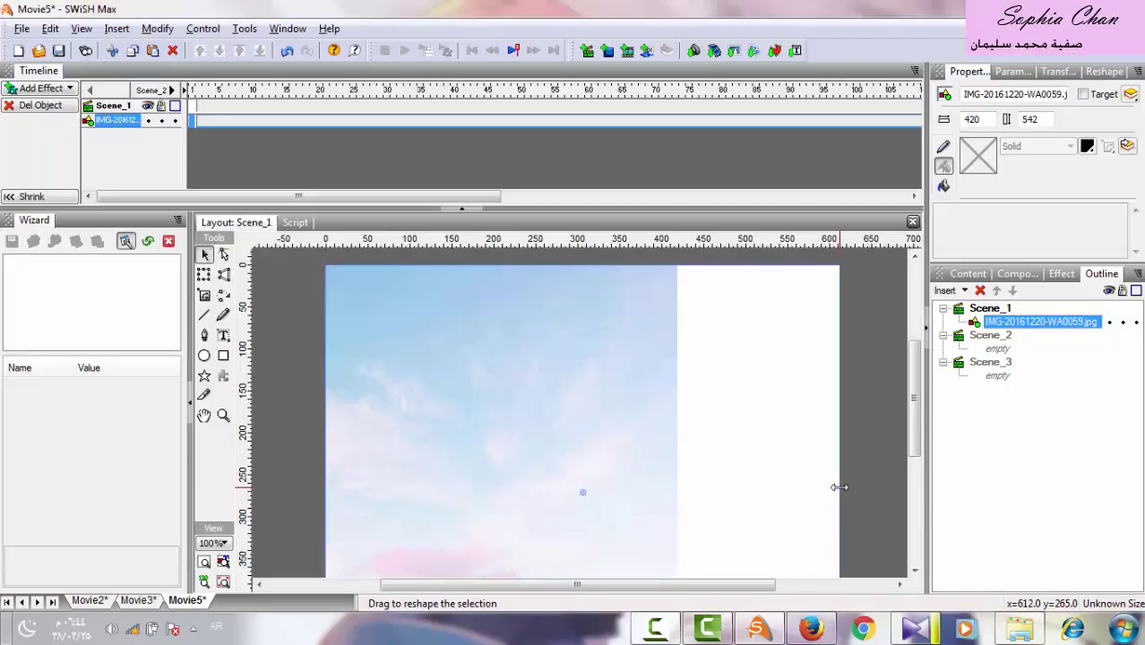
drag(914, 412, 915, 498)
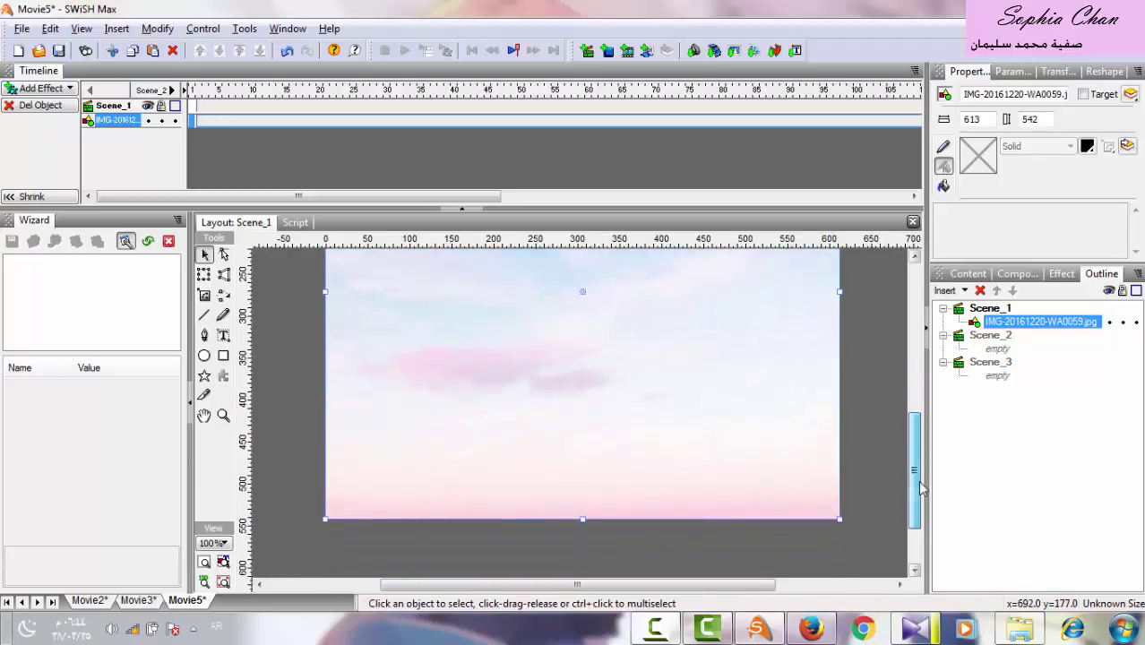
drag(578, 517, 585, 439)
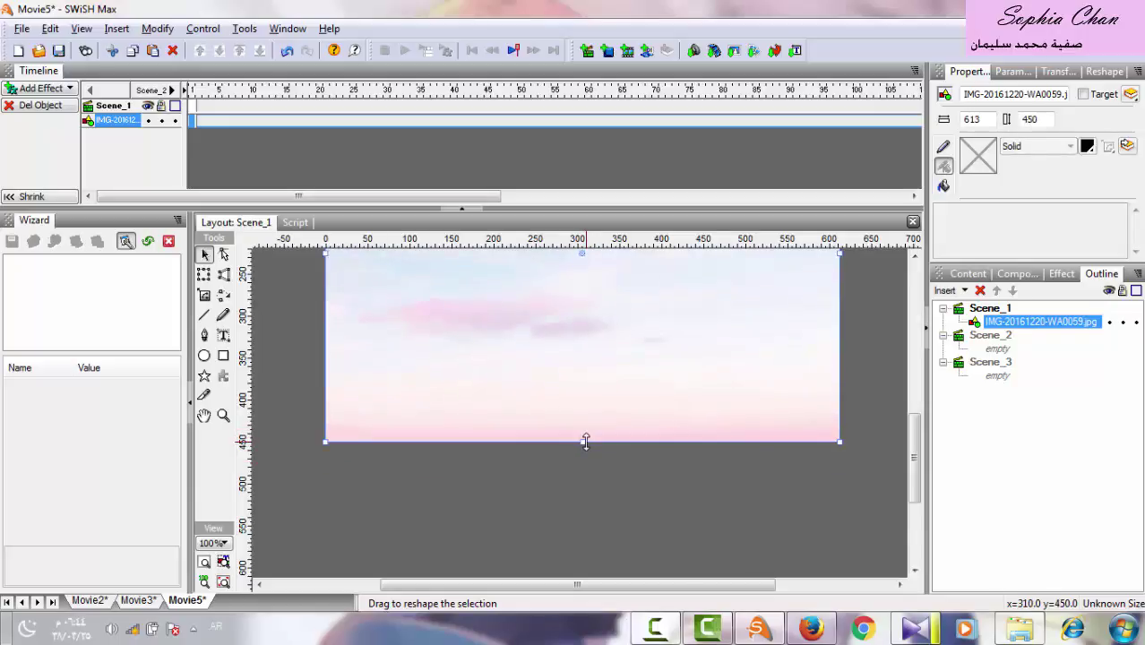
click(1123, 322)
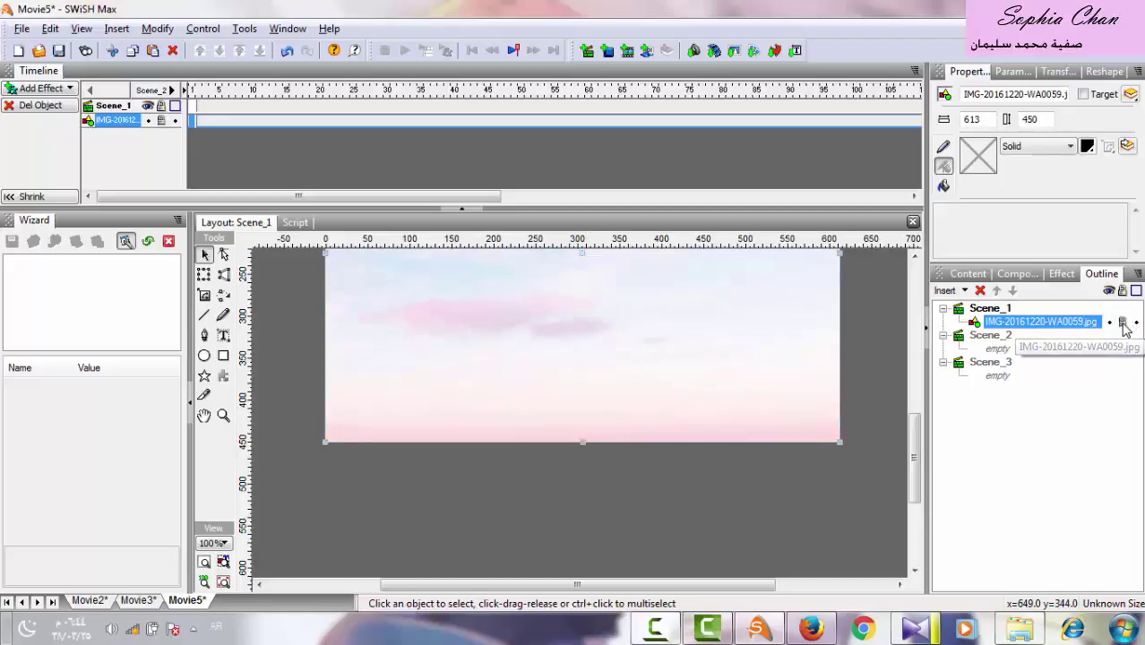
drag(907, 459, 914, 417)
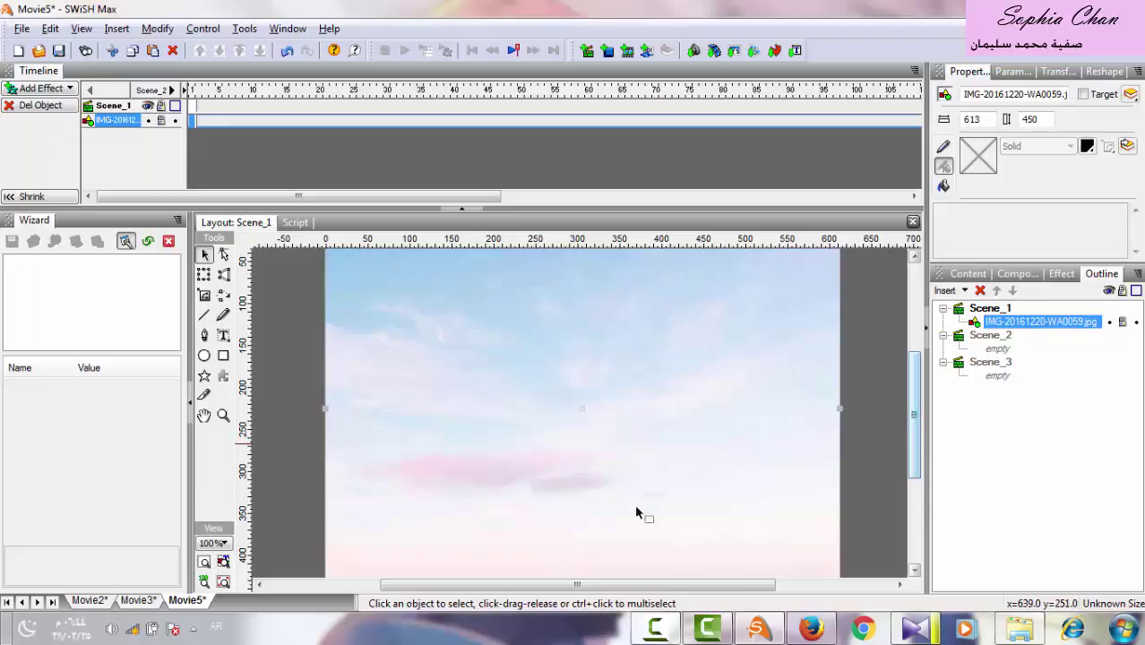
Draw a 596 by 429 Stamp frame over the stage and accept SWF8 export settings.
click(205, 377)
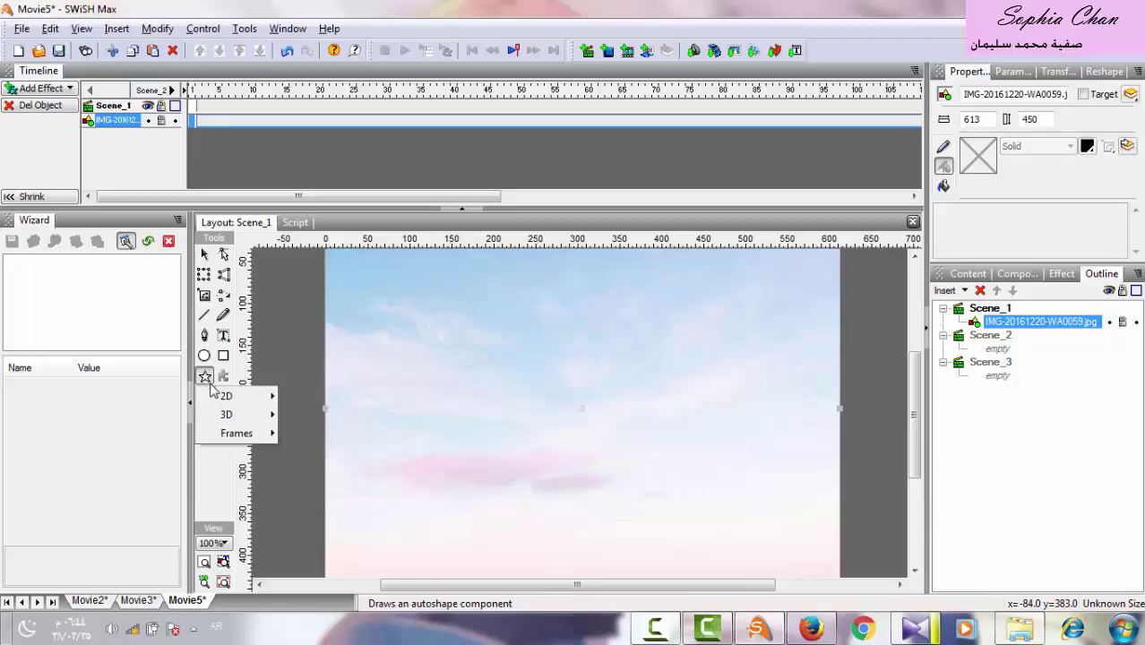
mouse_move(226, 439)
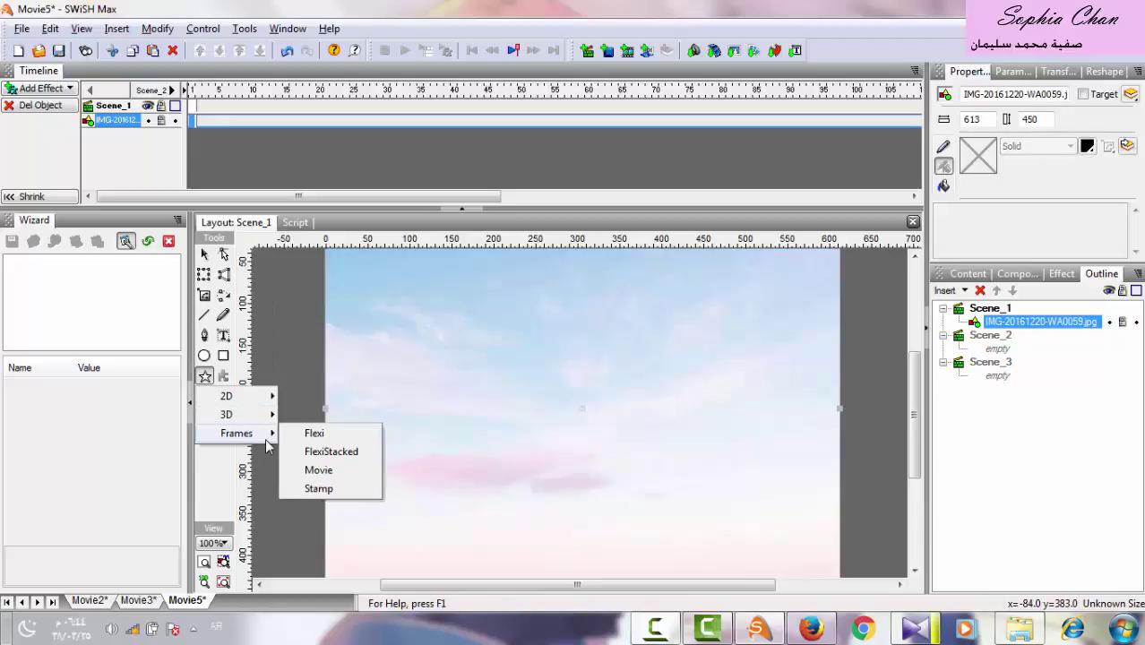
click(318, 489)
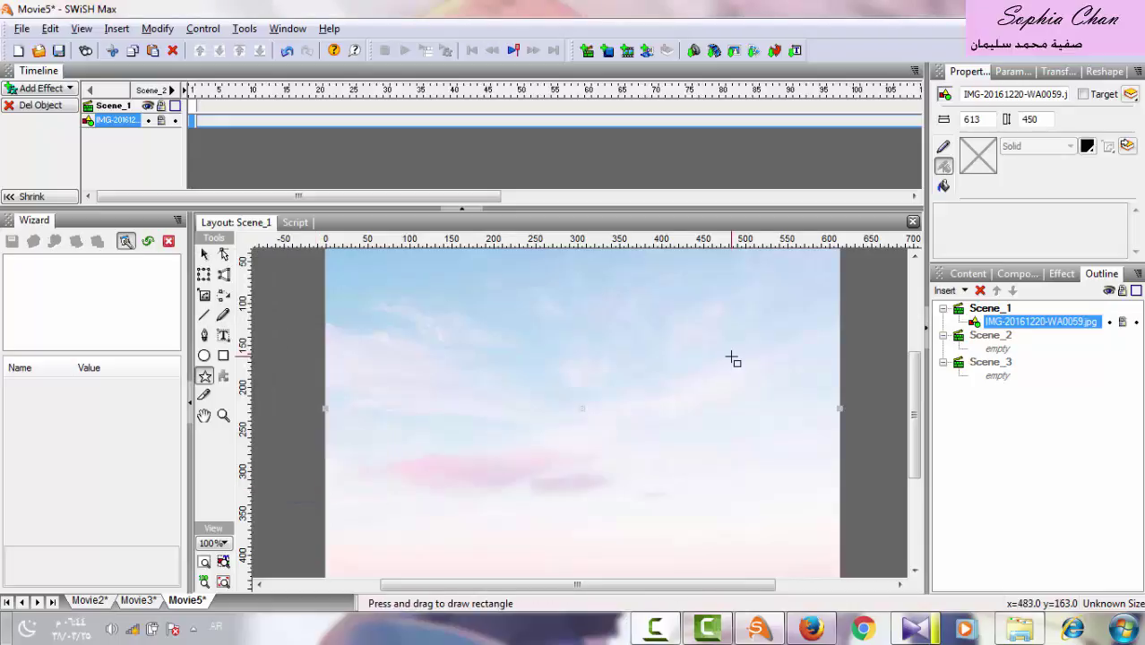
drag(914, 408, 914, 389)
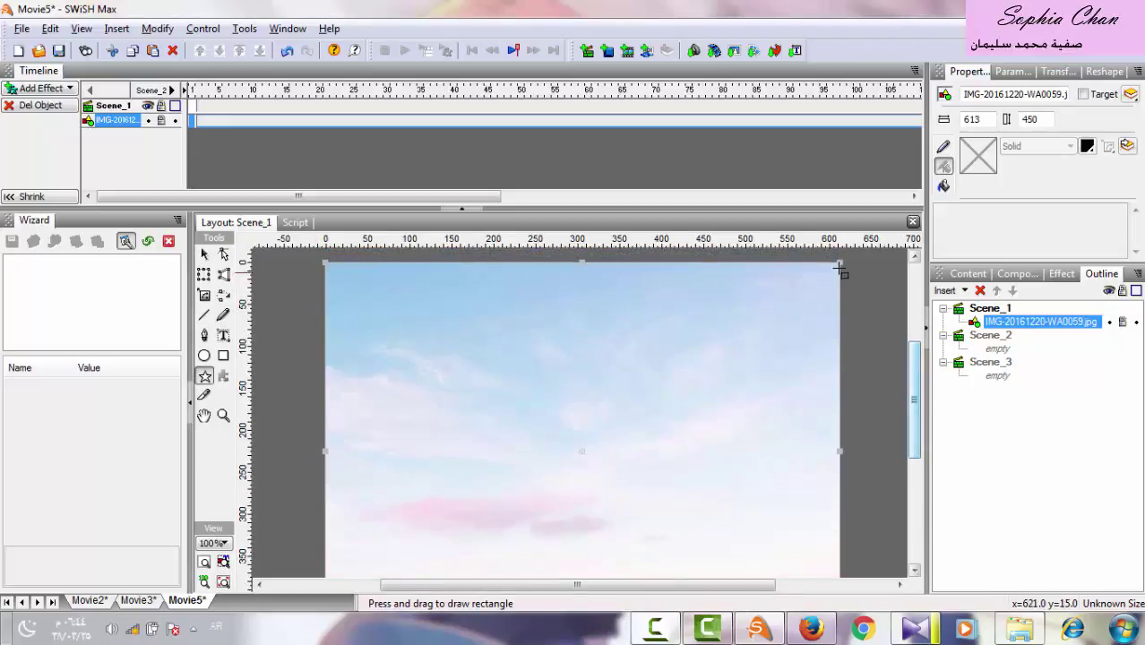
drag(834, 268, 336, 549)
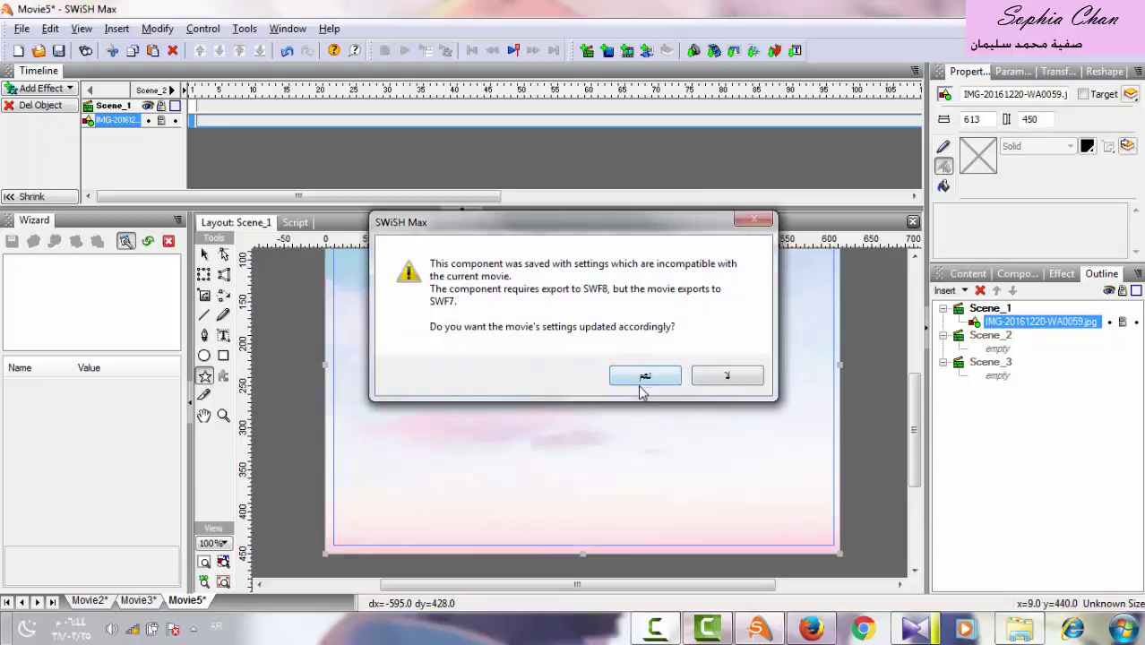
click(646, 377)
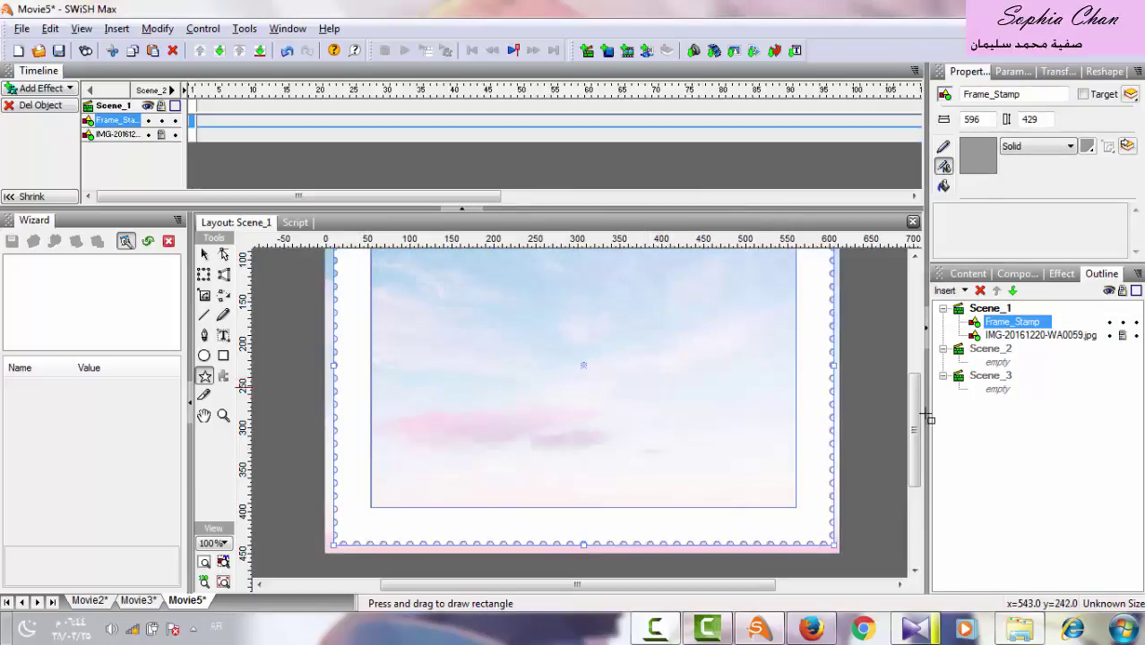
drag(913, 450, 909, 439)
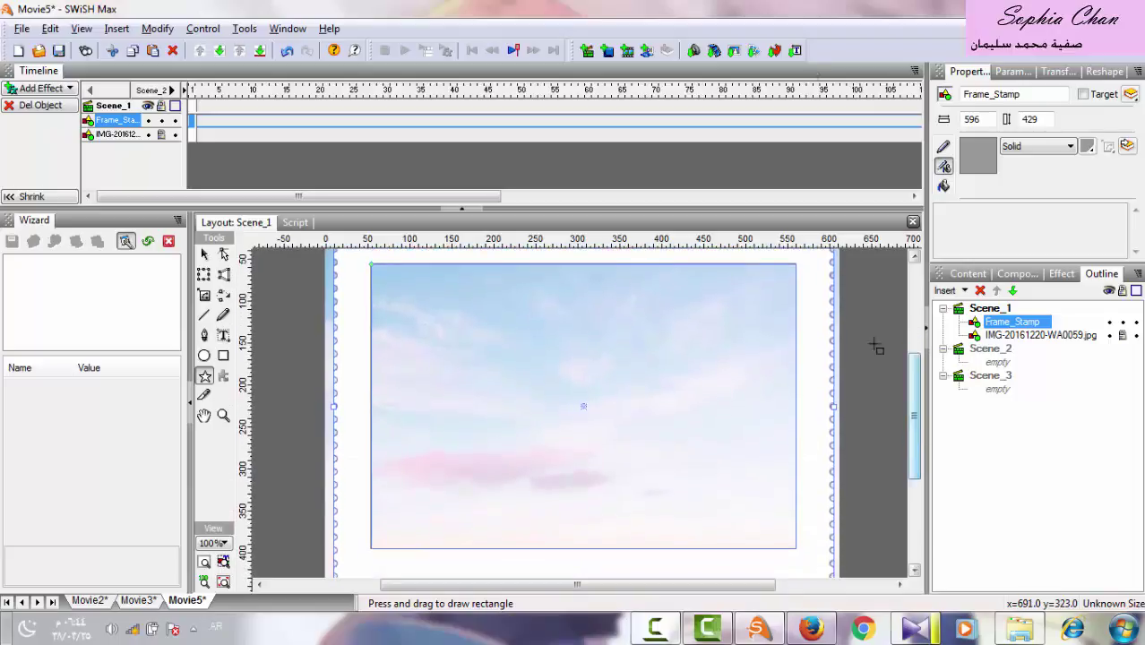
Import post-362660-1310645601.png, the Quran-stand image, undoing an accidental rectangle.
click(735, 52)
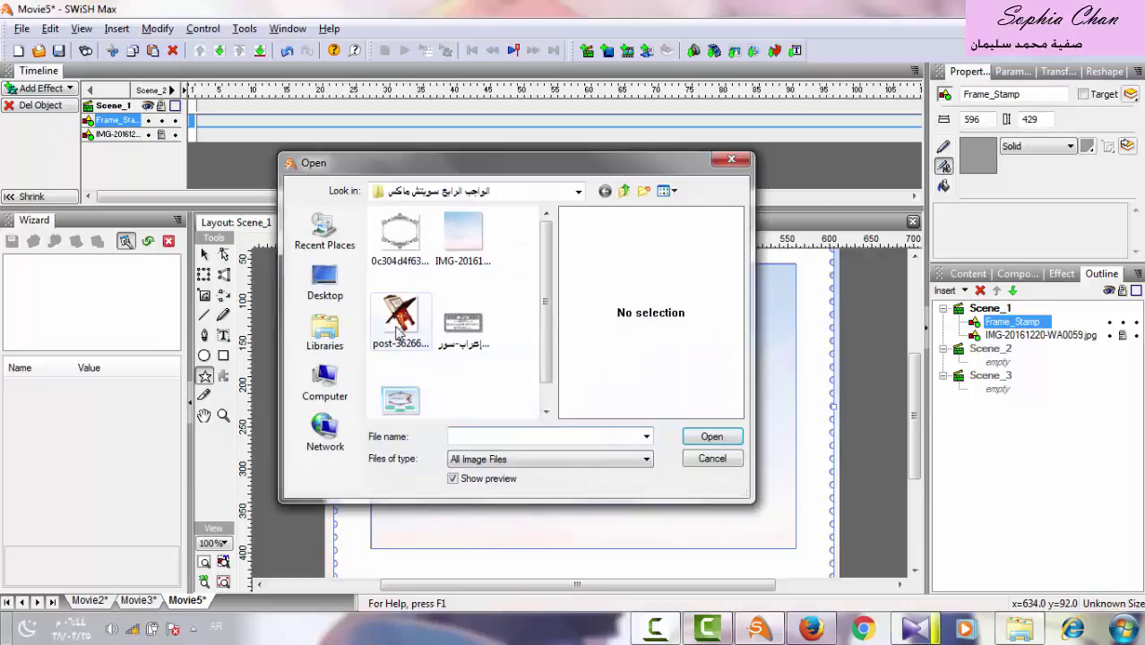
double_click(399, 332)
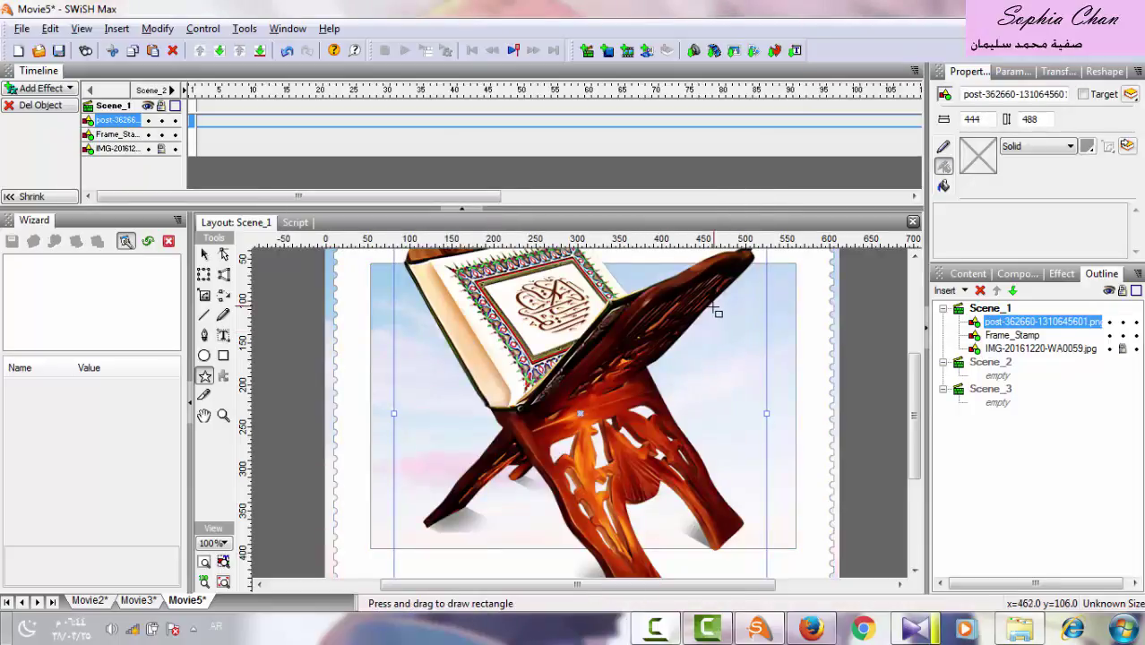
drag(683, 311, 706, 365)
key(ctrl+z)
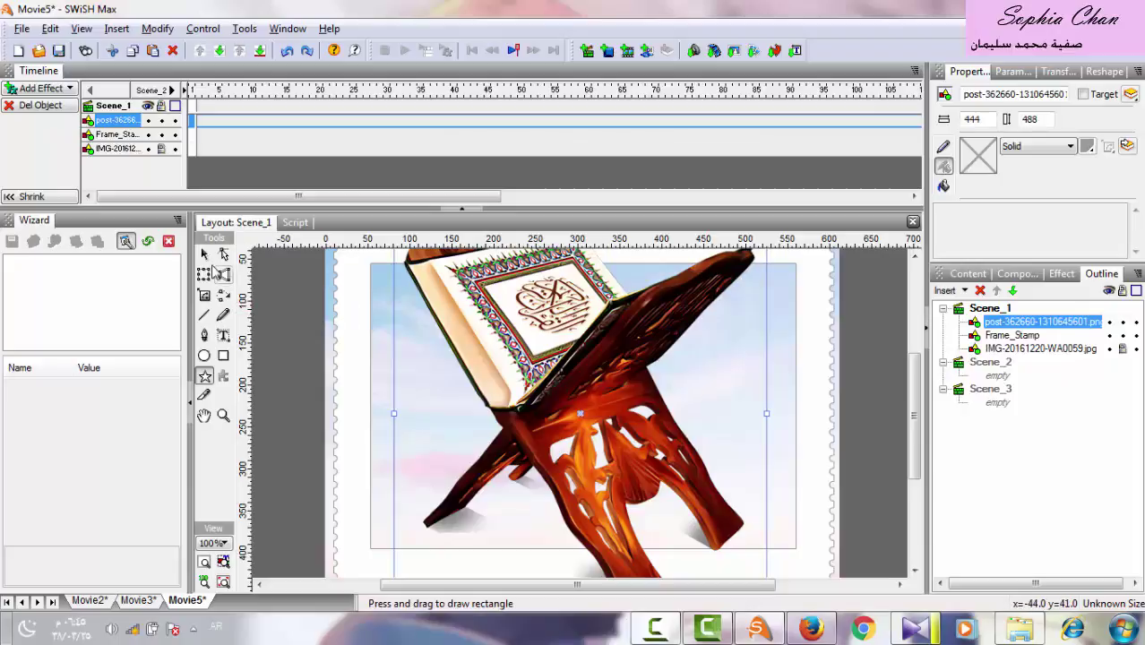
click(205, 255)
Resize the Quran-stand image to 275 by 288 and place it at the stage's right.
drag(659, 302, 659, 345)
drag(728, 295, 566, 498)
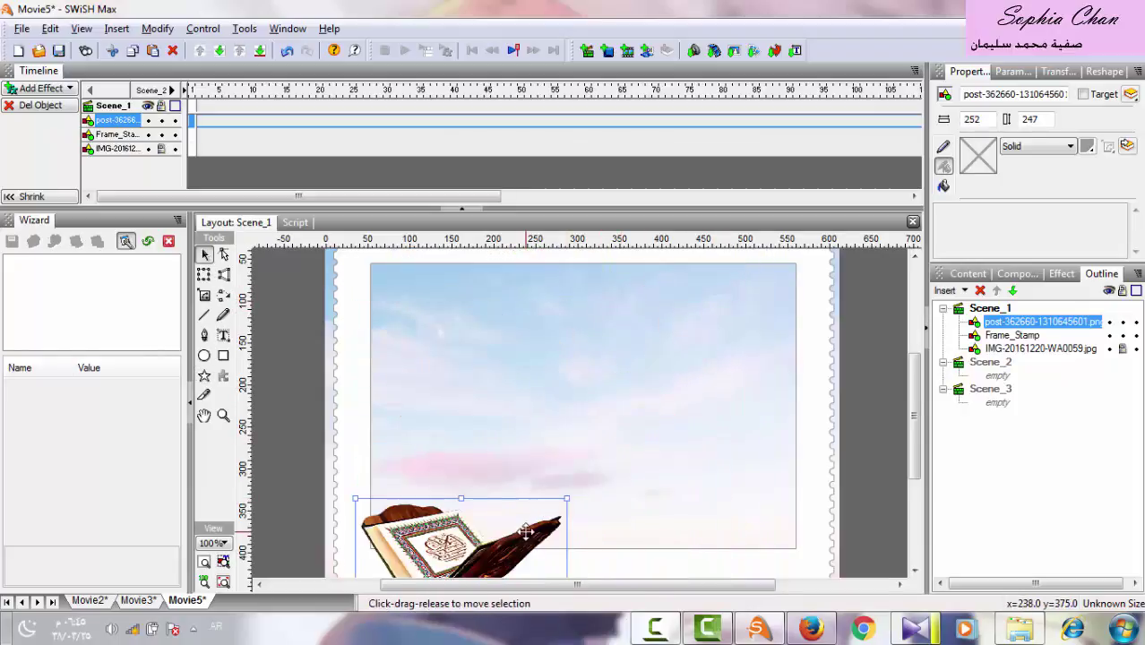
drag(526, 531, 752, 369)
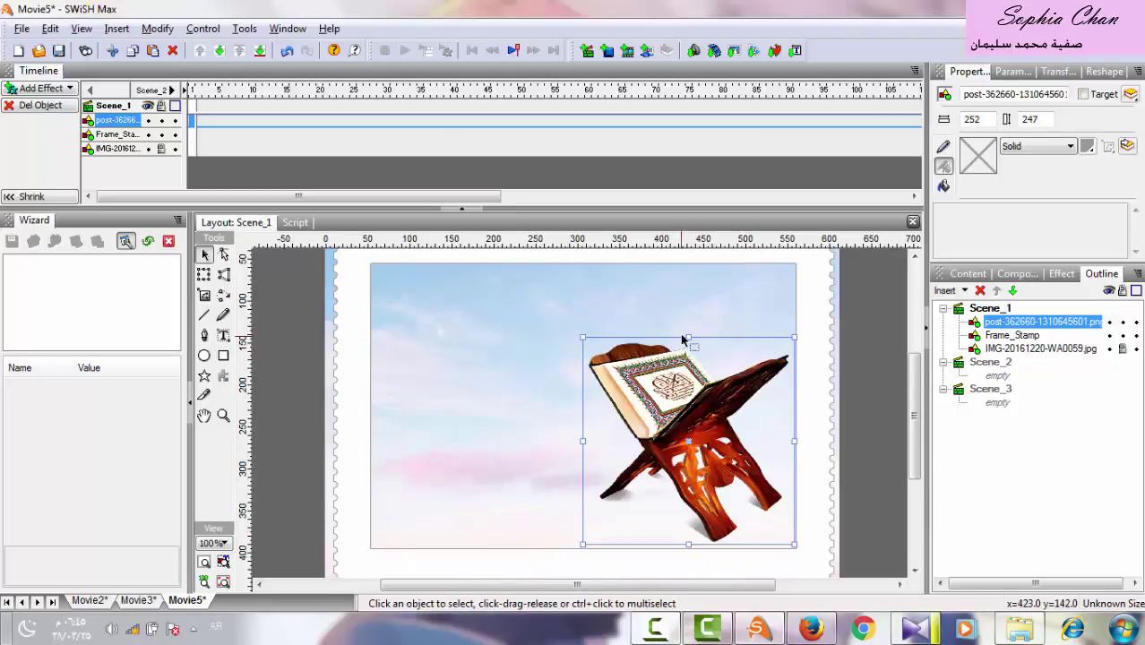
drag(685, 338, 685, 266)
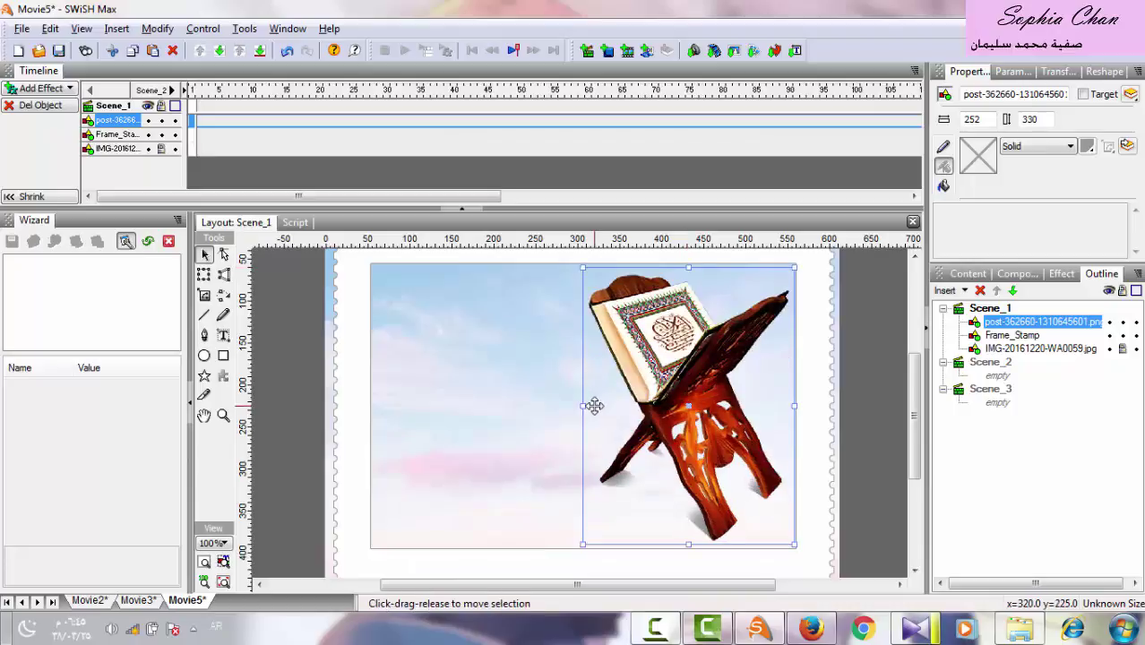
drag(584, 406, 538, 414)
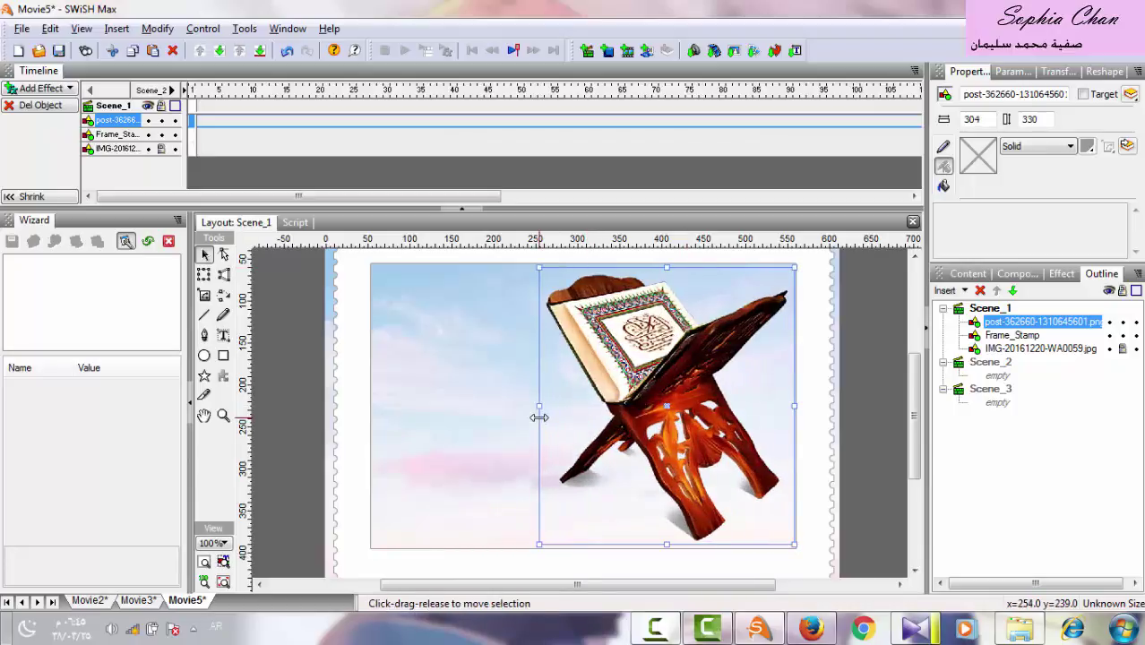
drag(539, 267, 563, 304)
drag(658, 354, 656, 338)
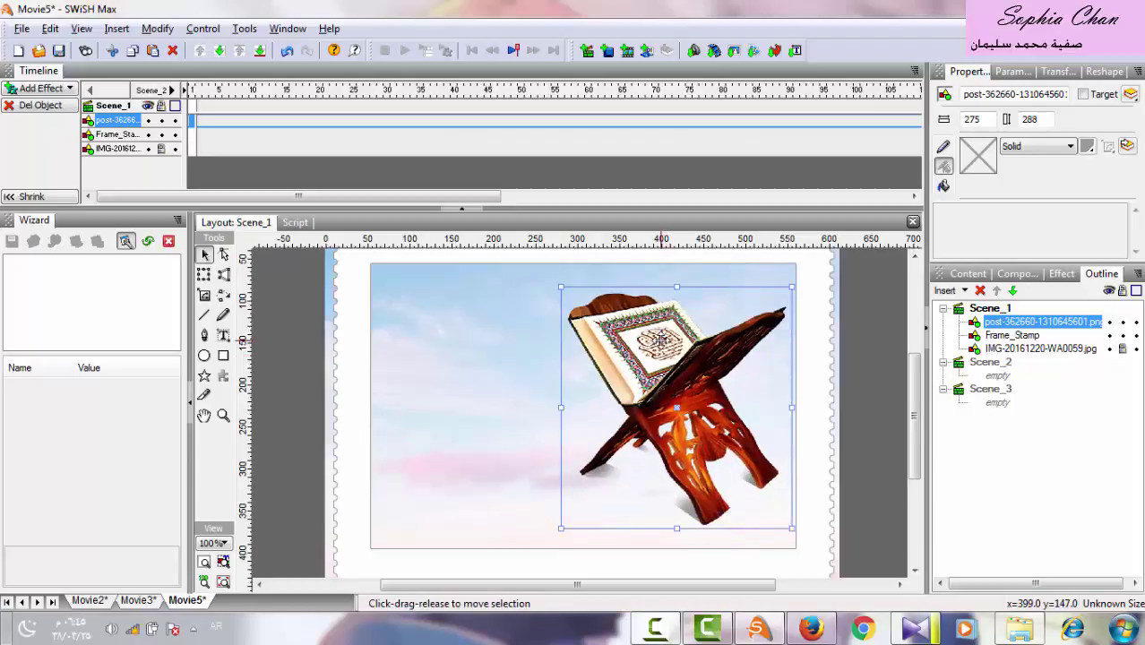
Add the title 'عرض لتلاوة سورة الكوثر' at font size 28 left of the Quran stand.
click(224, 335)
drag(593, 380, 380, 449)
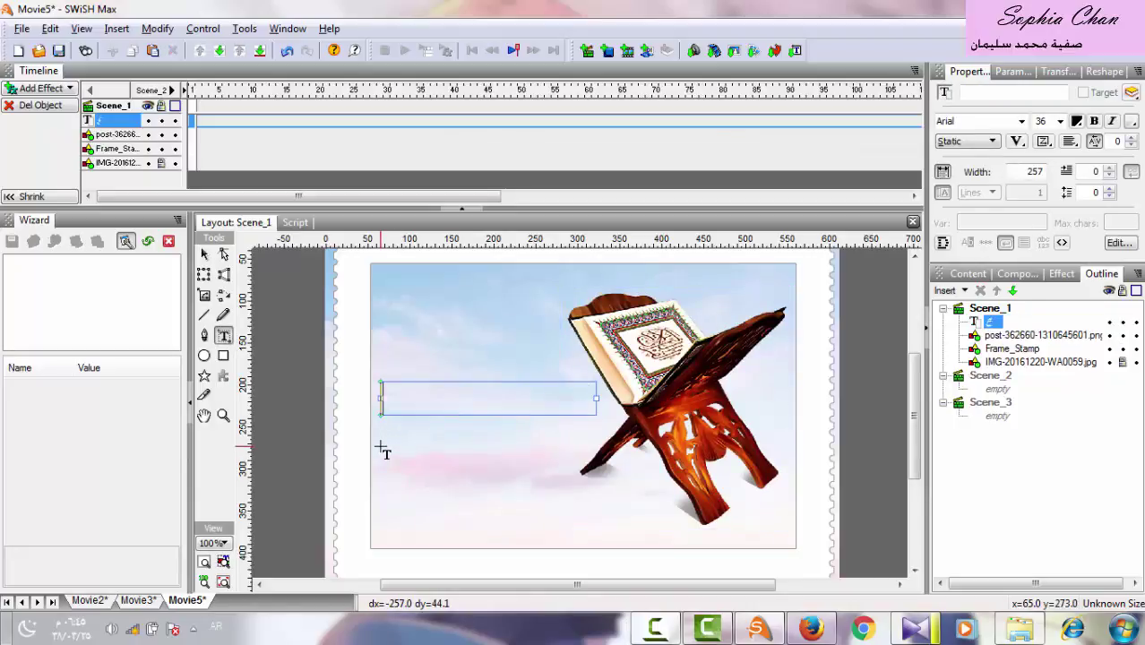
text(عرض لتل)
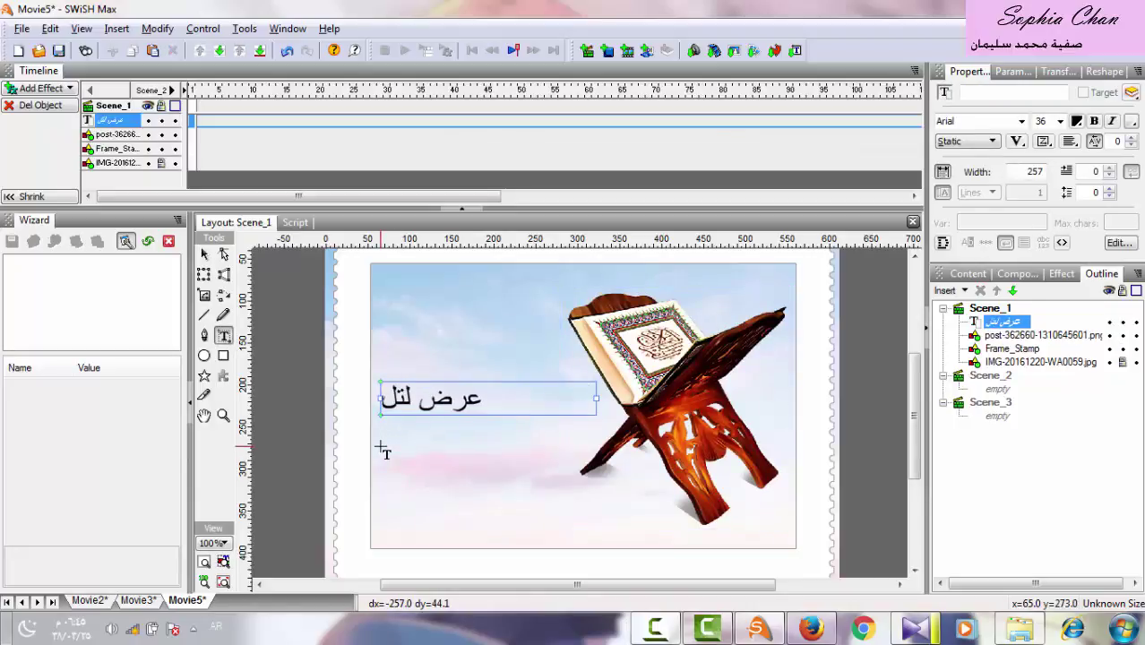
text(اوة سورة)
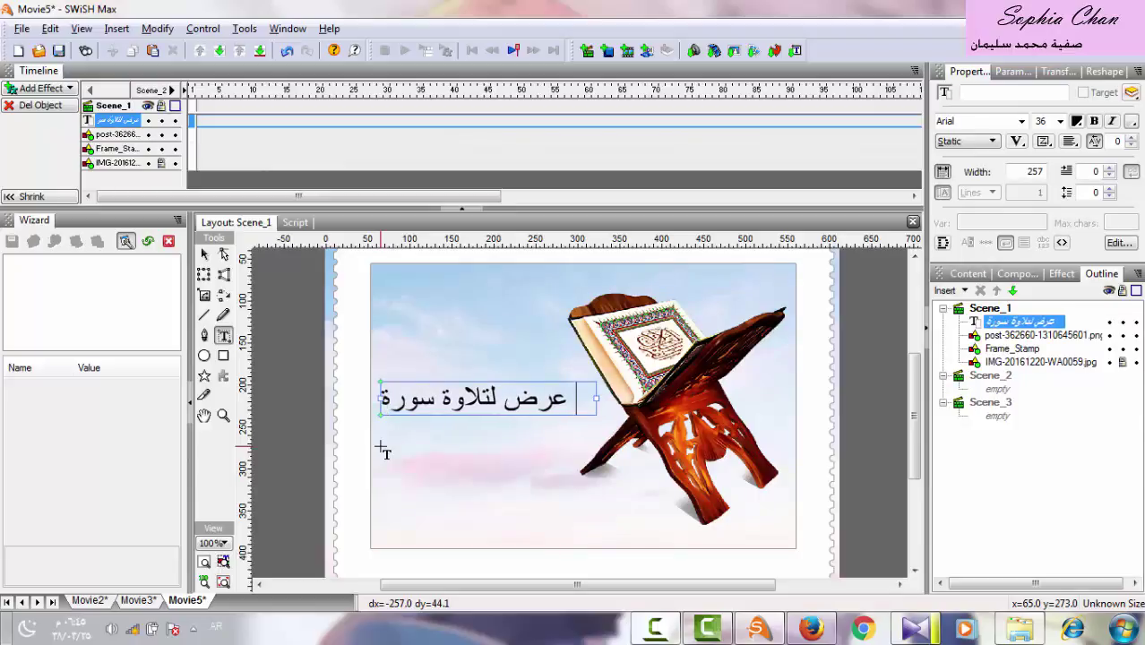
text( الكو)
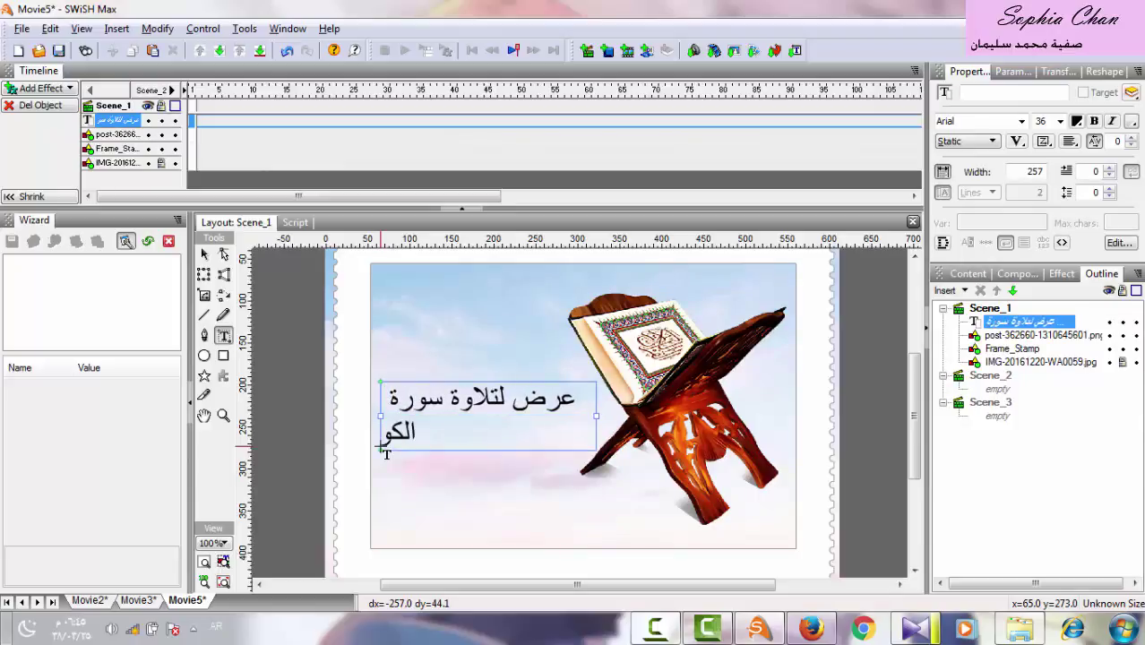
text(ثر)
key(ctrl+a)
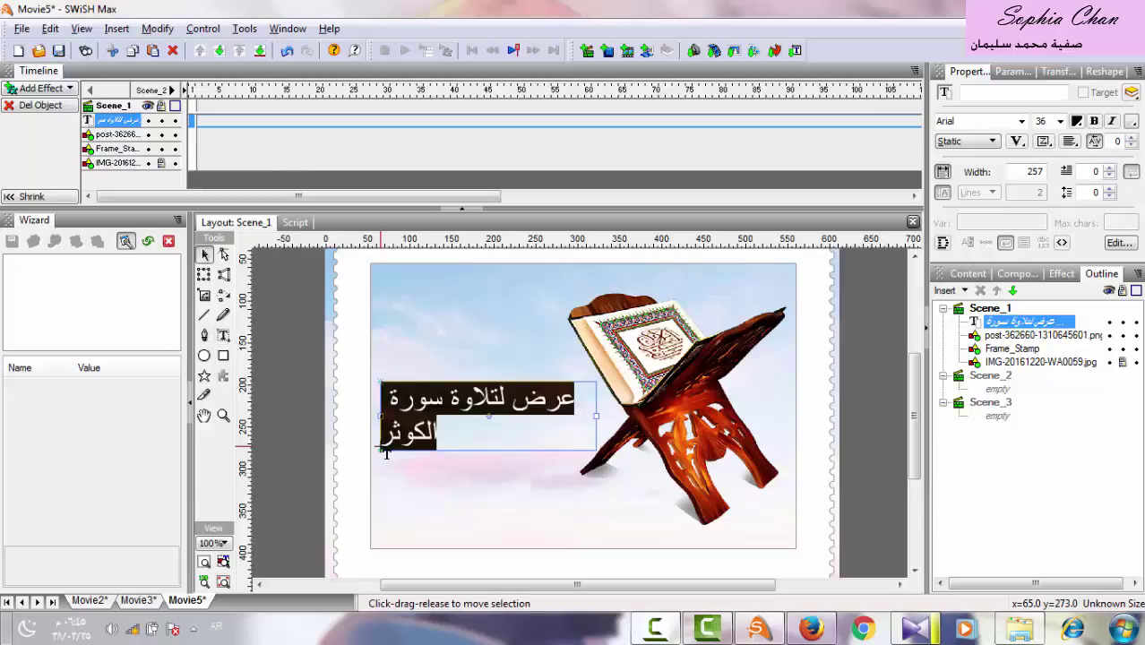
key(t)
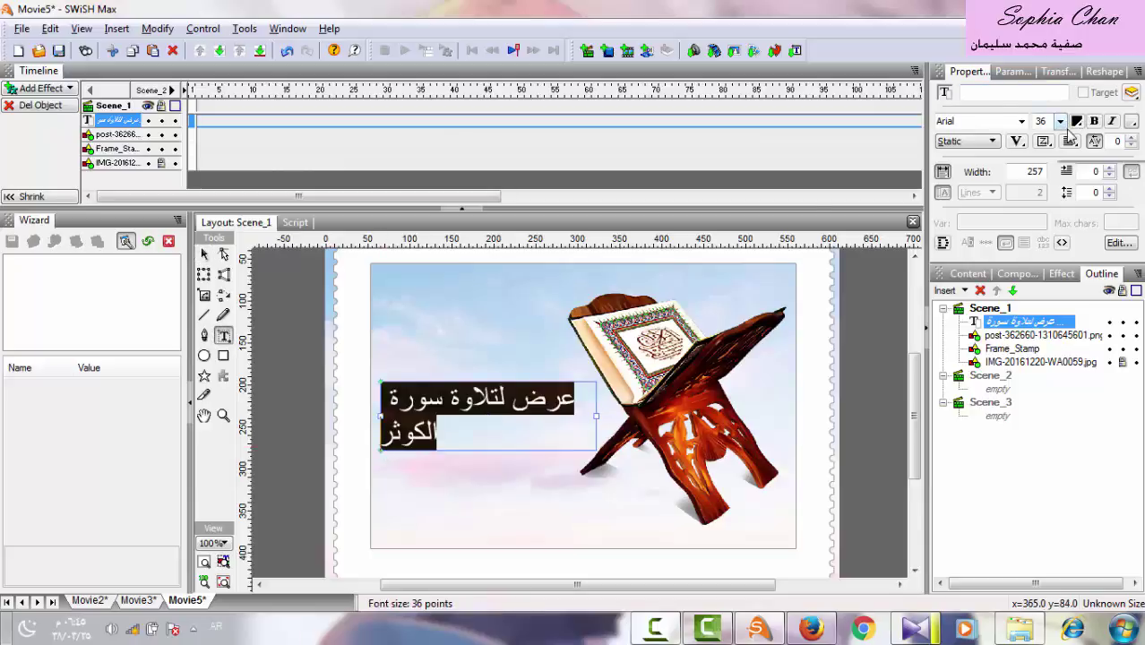
click(1059, 121)
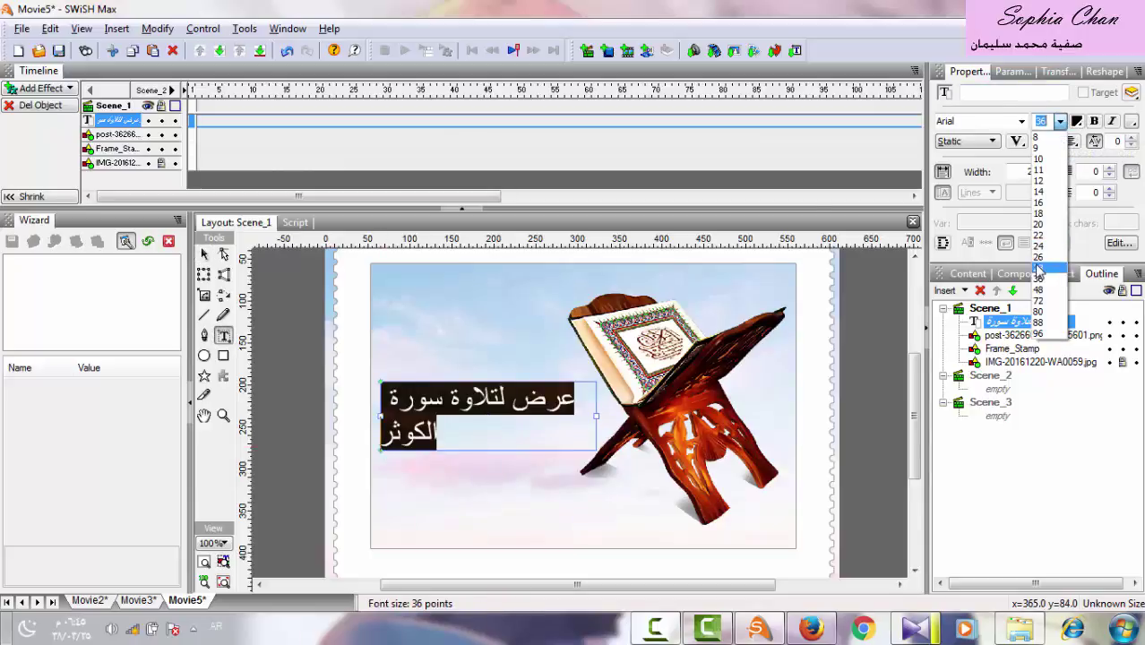
click(1039, 267)
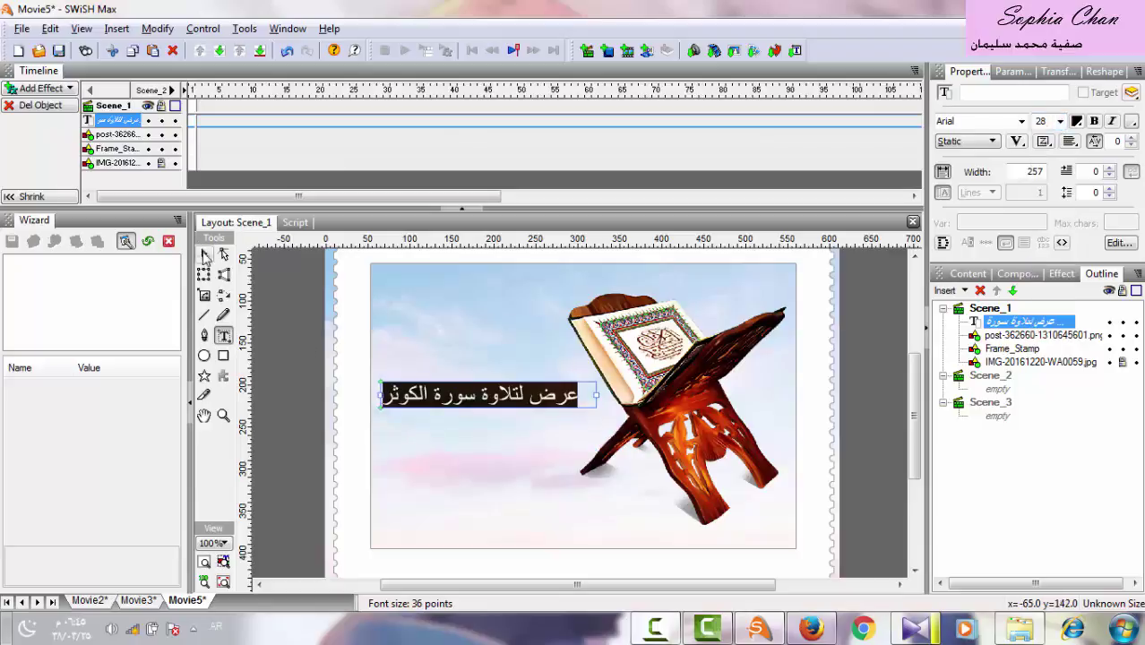
click(205, 256)
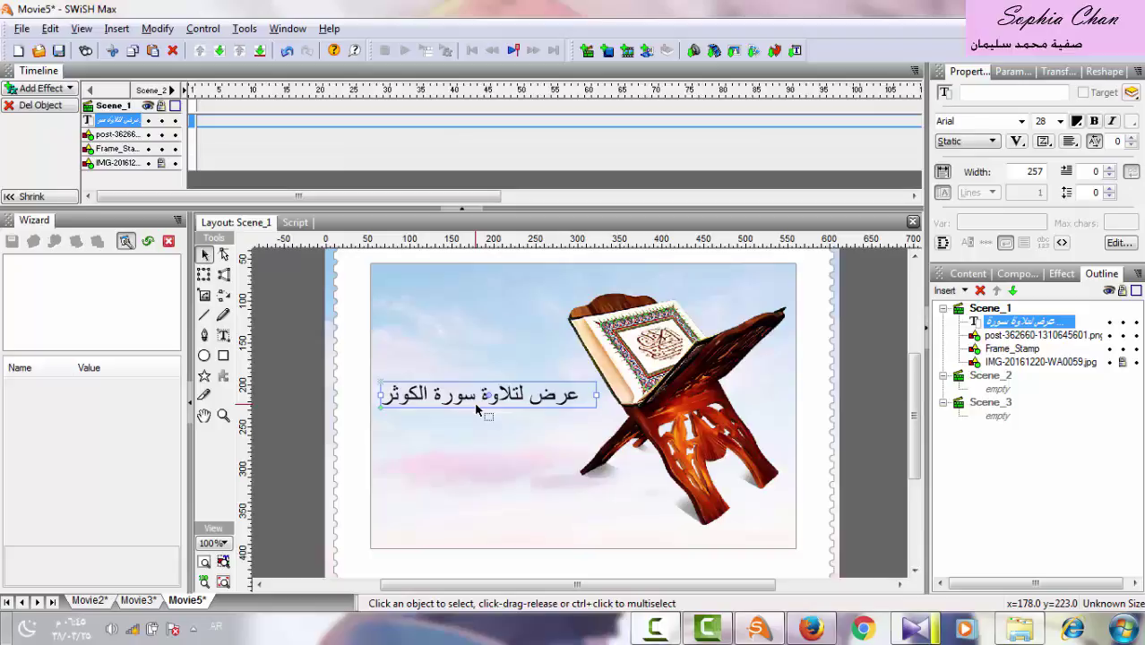
Draw a light-blue Rectangle_rounded autoshape at the stage's bottom right.
click(205, 378)
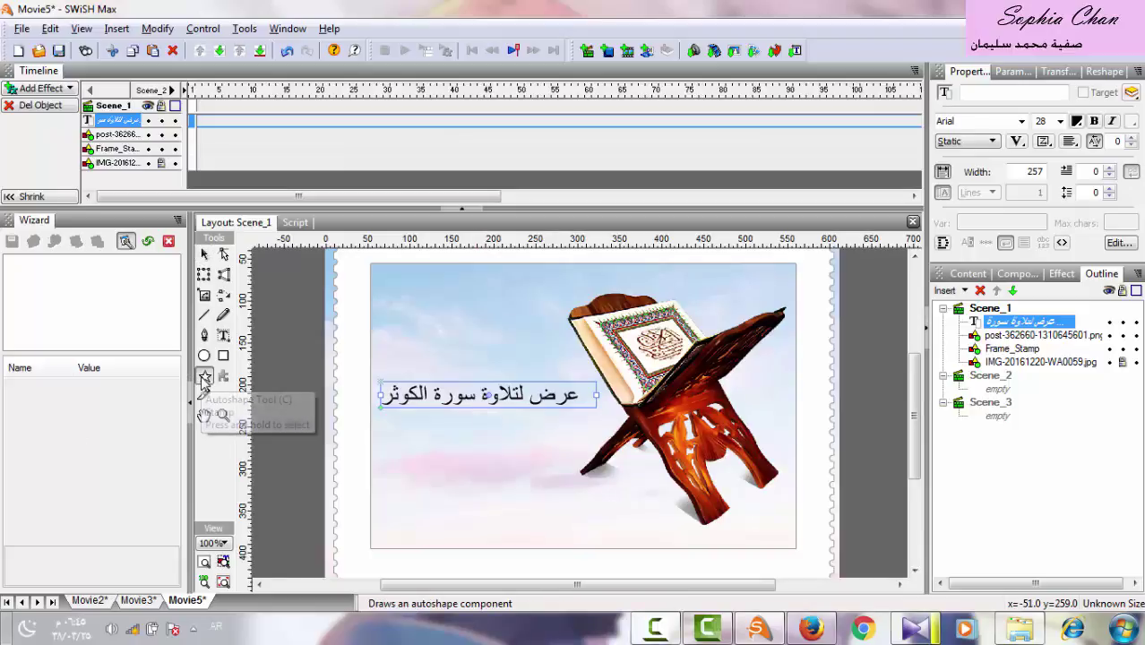
click(206, 378)
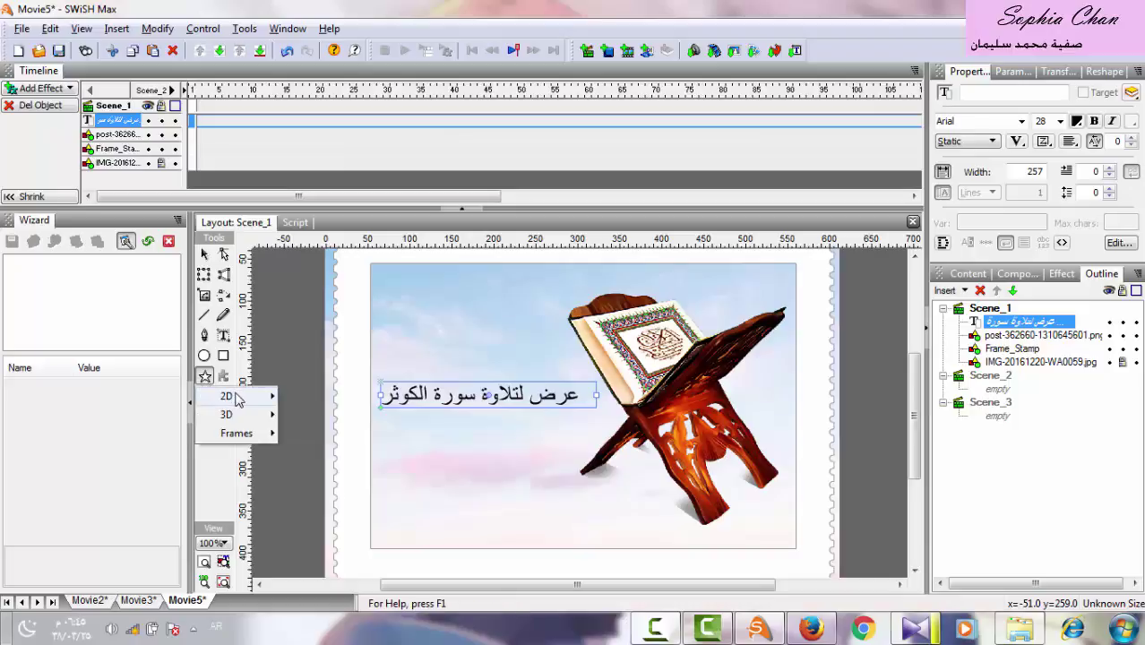
mouse_move(224, 395)
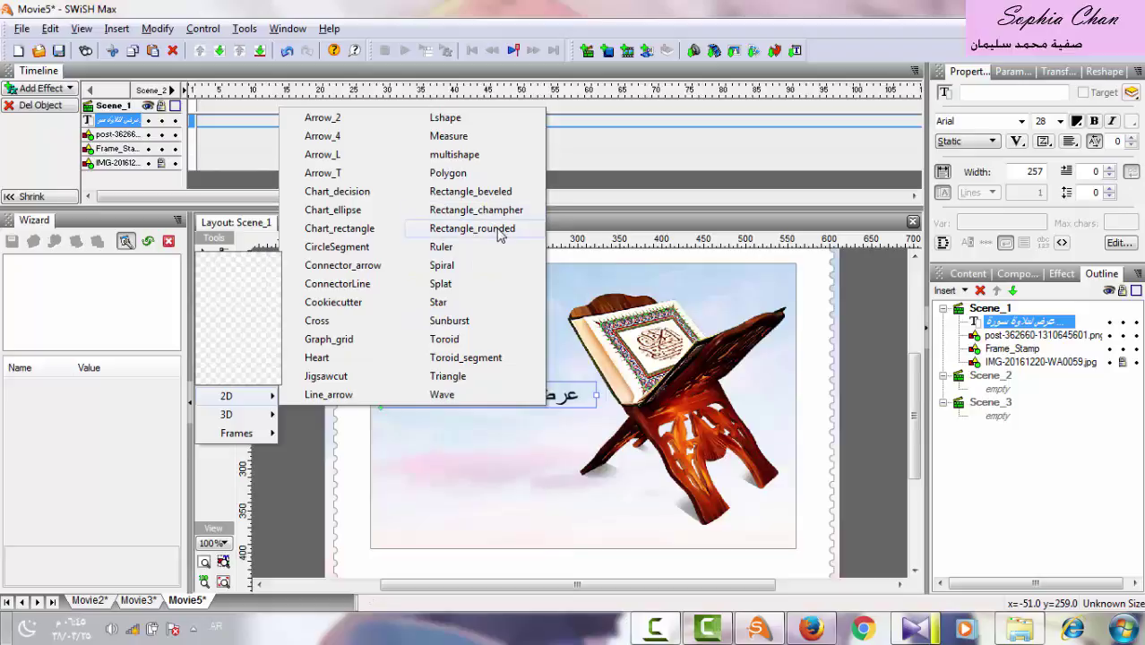
click(473, 228)
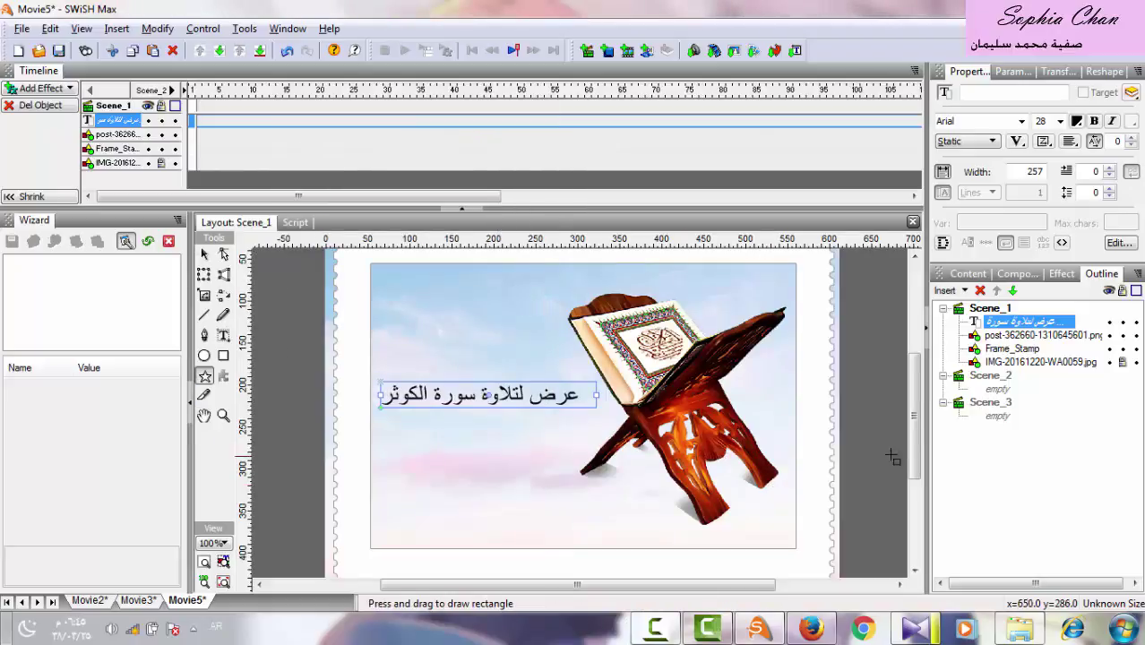
click(914, 570)
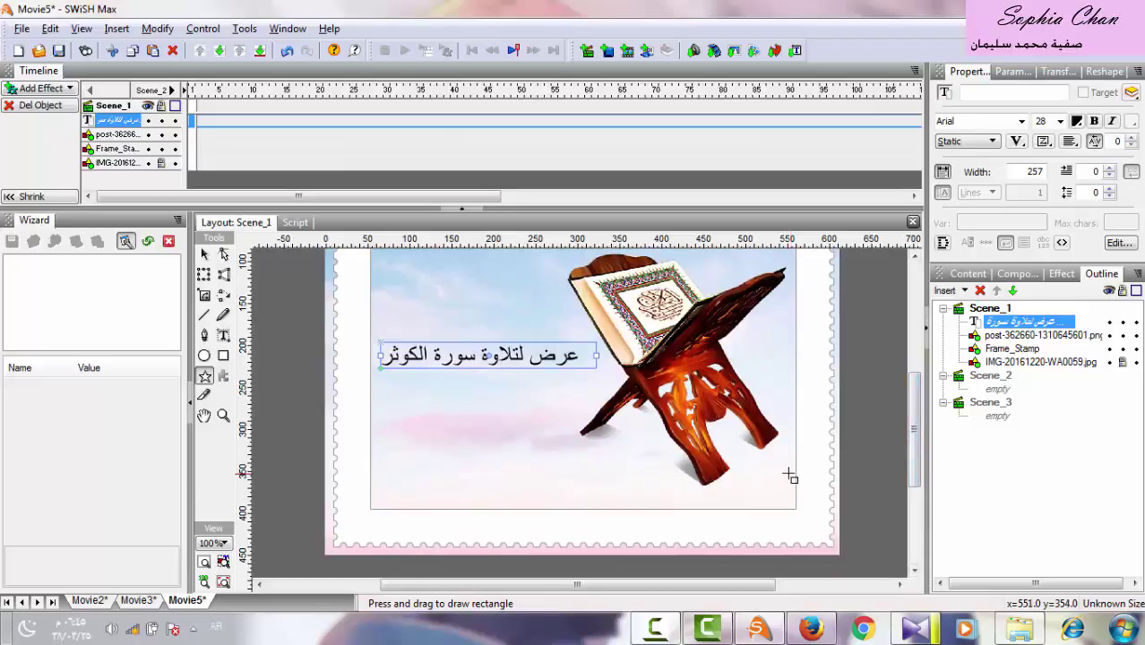
drag(791, 461, 655, 510)
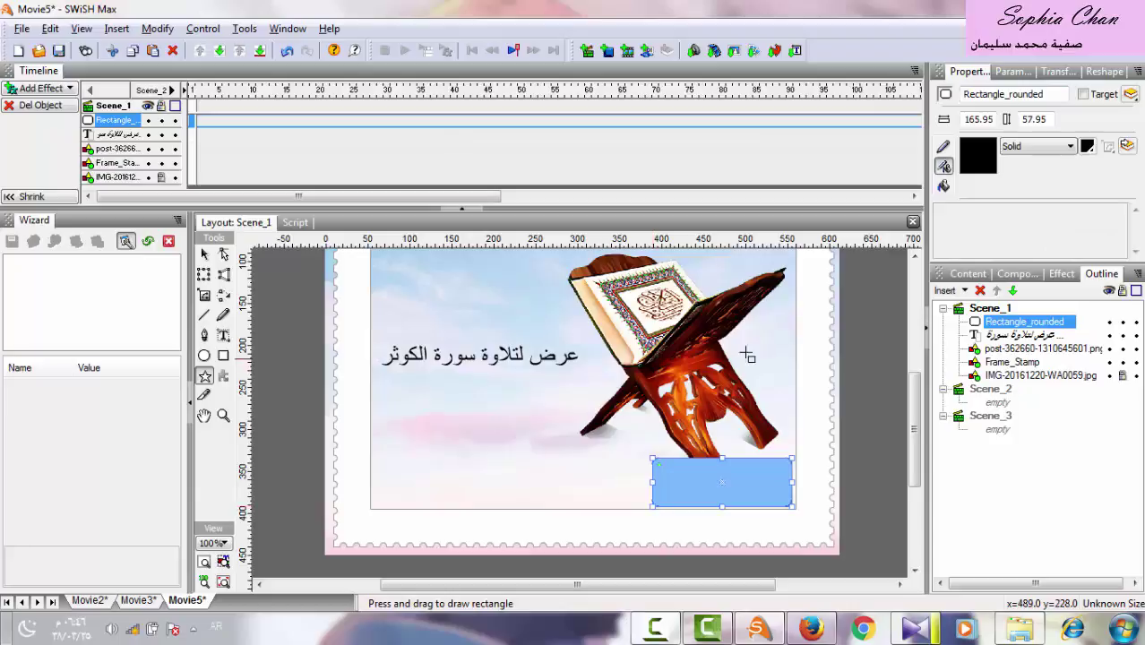
Shrink the Quran-stand image to 242 by 252, lock it, and select the rounded rectangle.
click(204, 255)
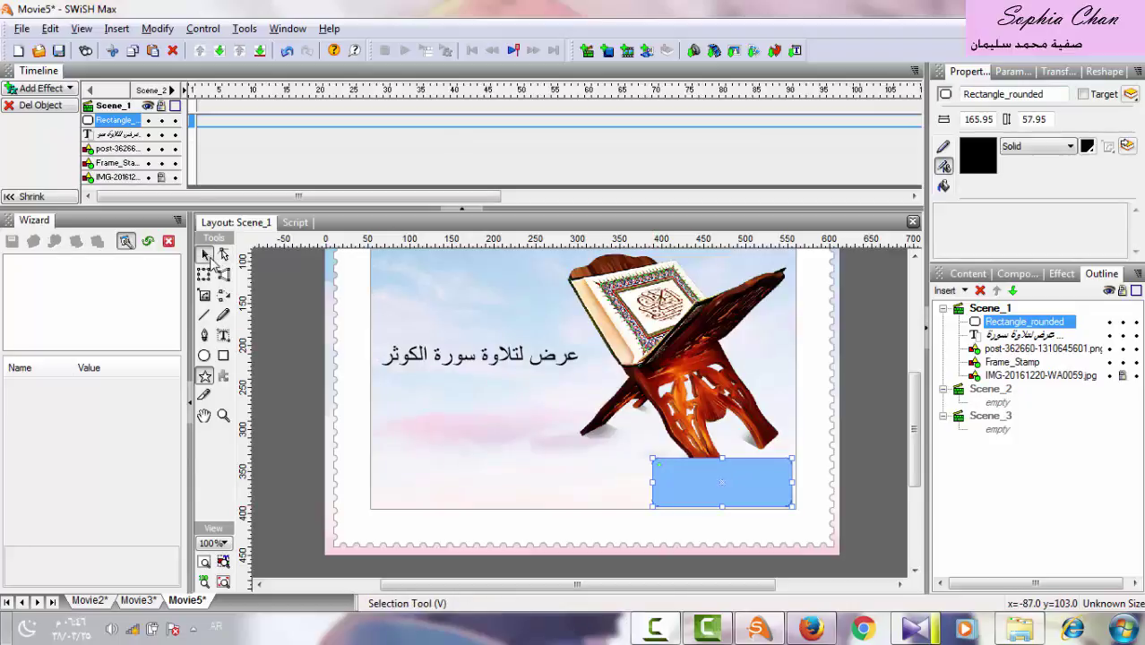
click(1048, 349)
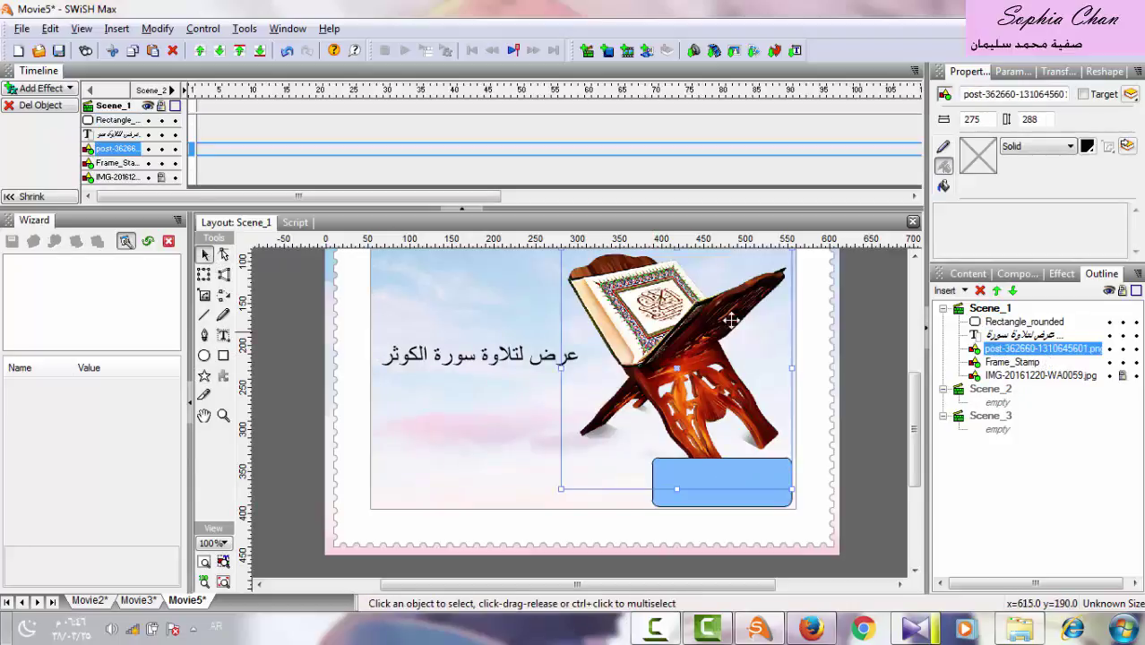
drag(782, 472, 777, 445)
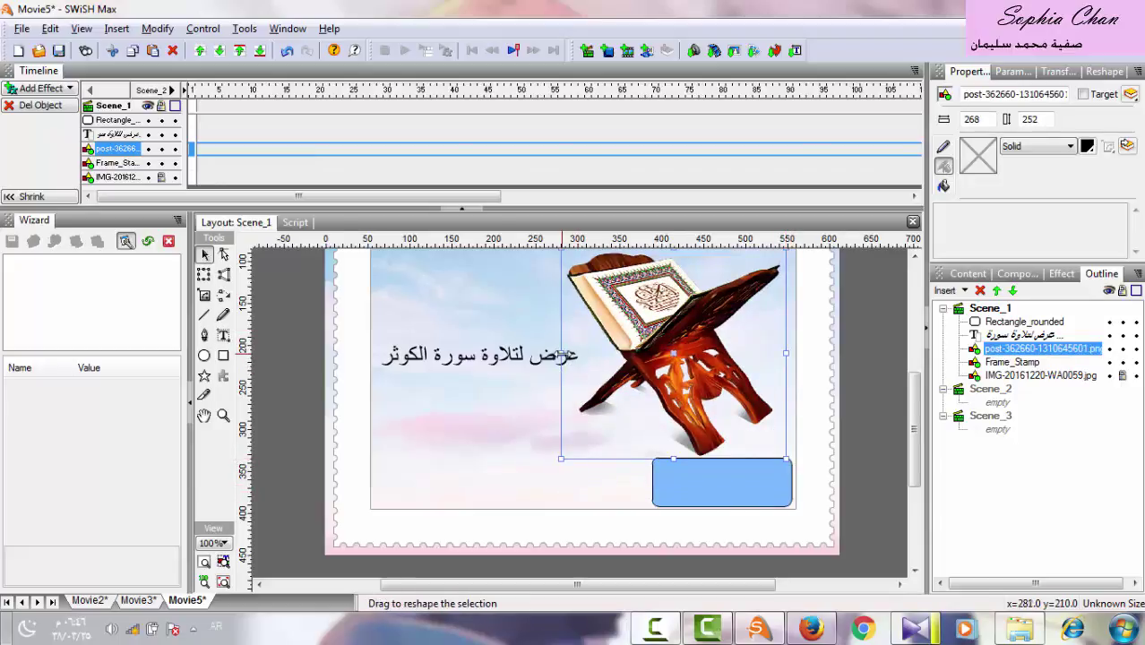
drag(561, 354, 582, 353)
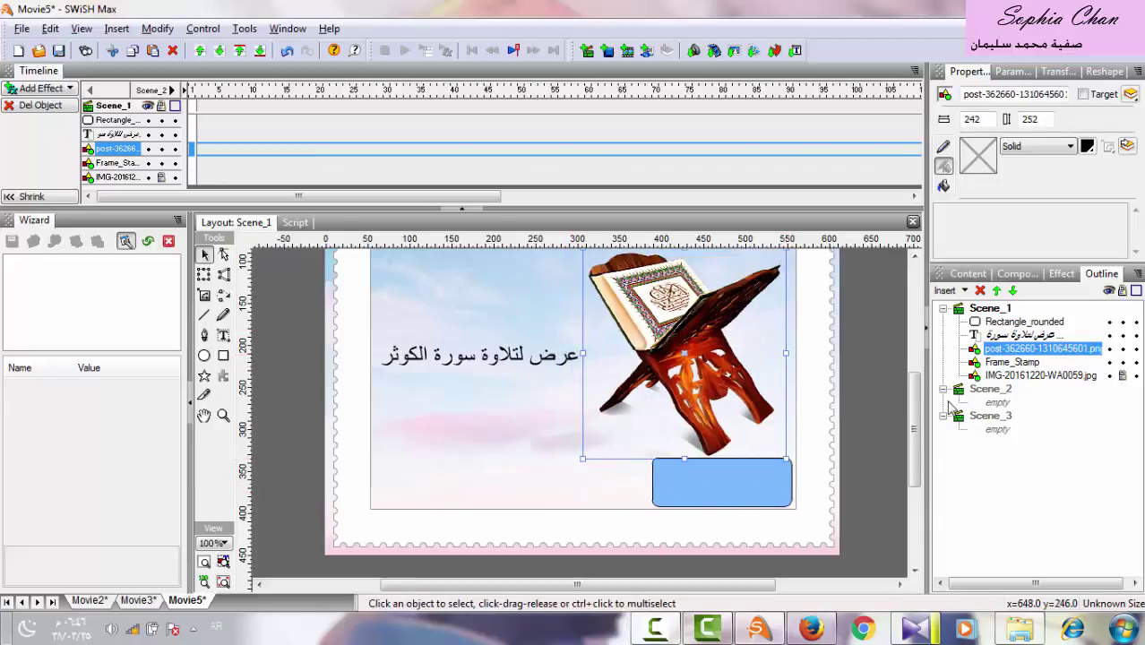
click(1123, 349)
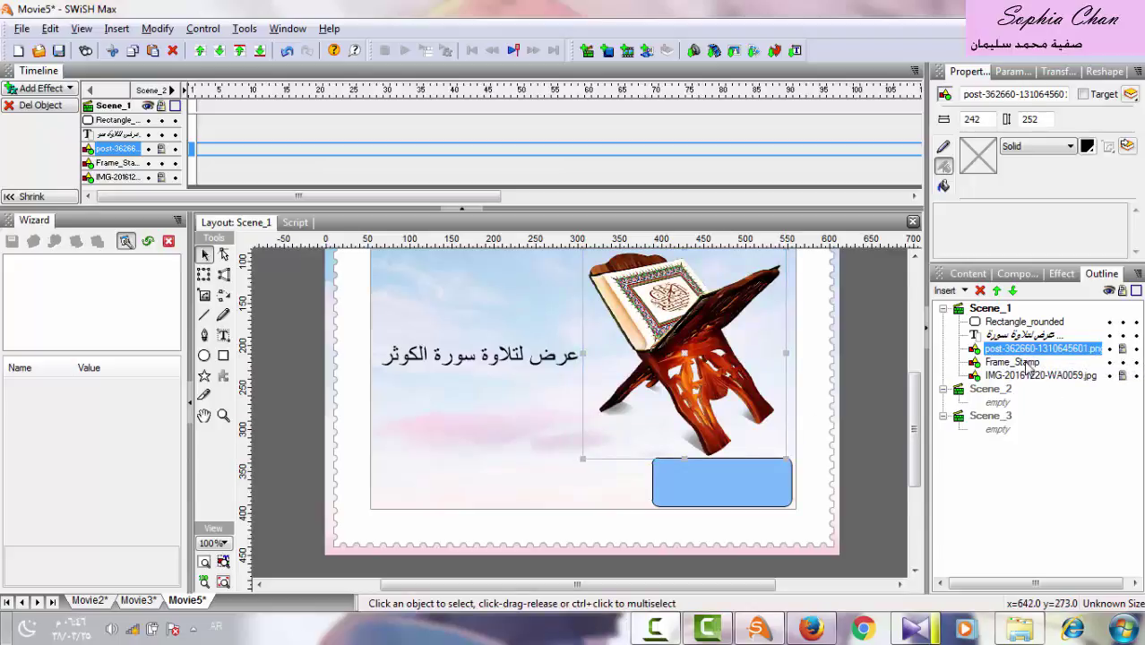
click(761, 498)
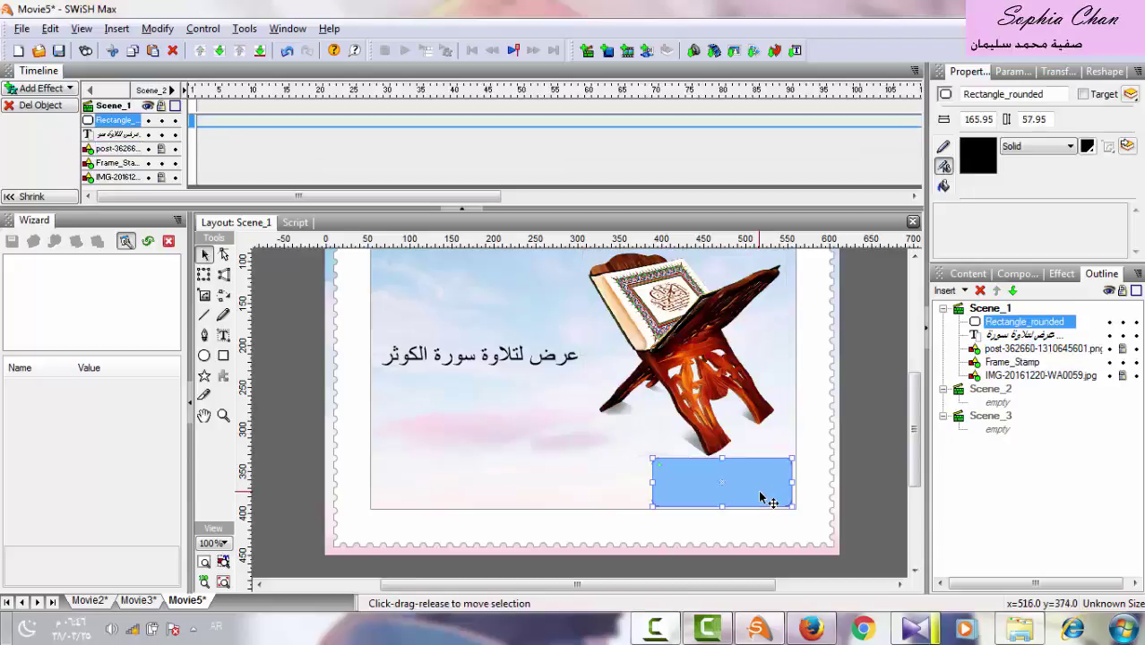
right_click(646, 636)
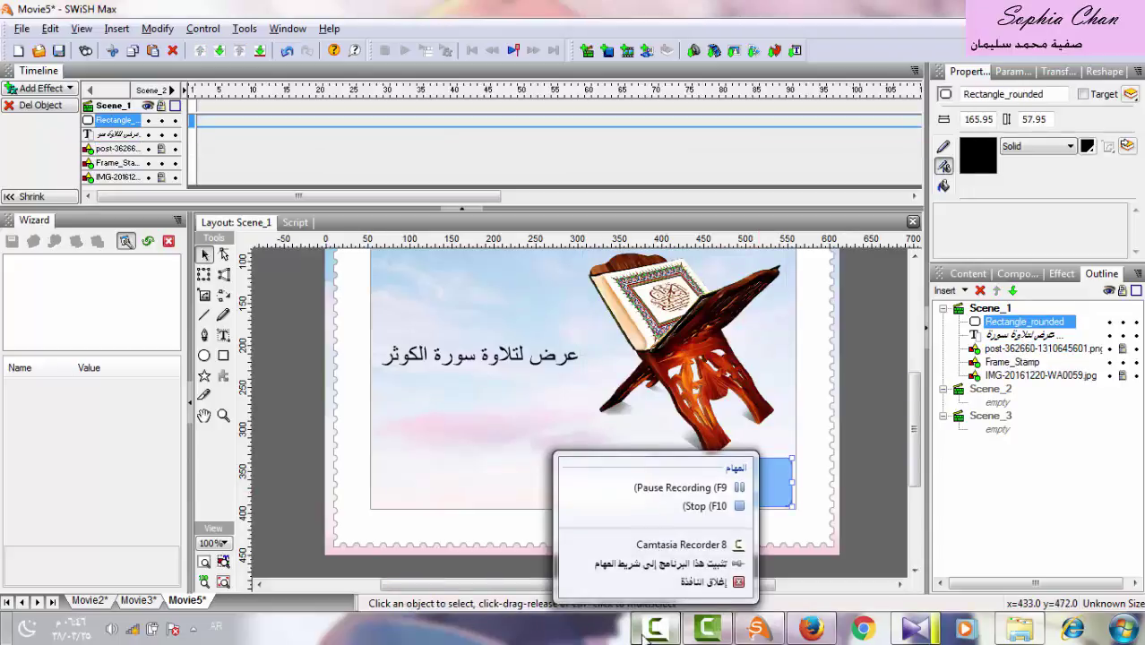
click(667, 491)
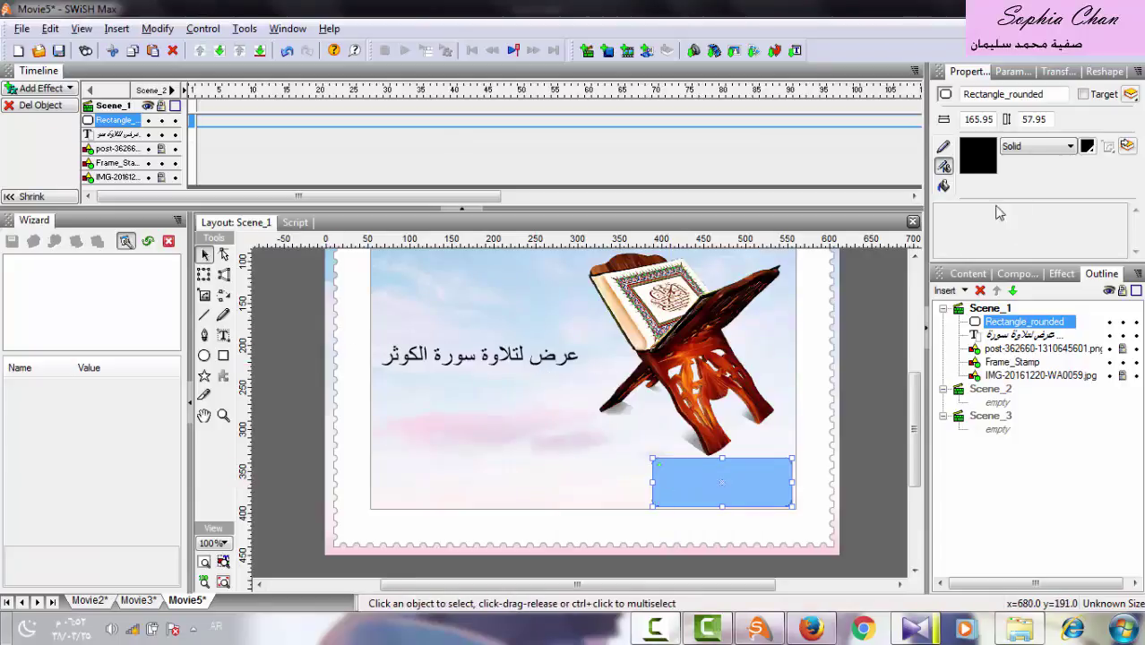
Fill the rounded rectangle turquoise and give its outline a thickness of 3.
click(943, 185)
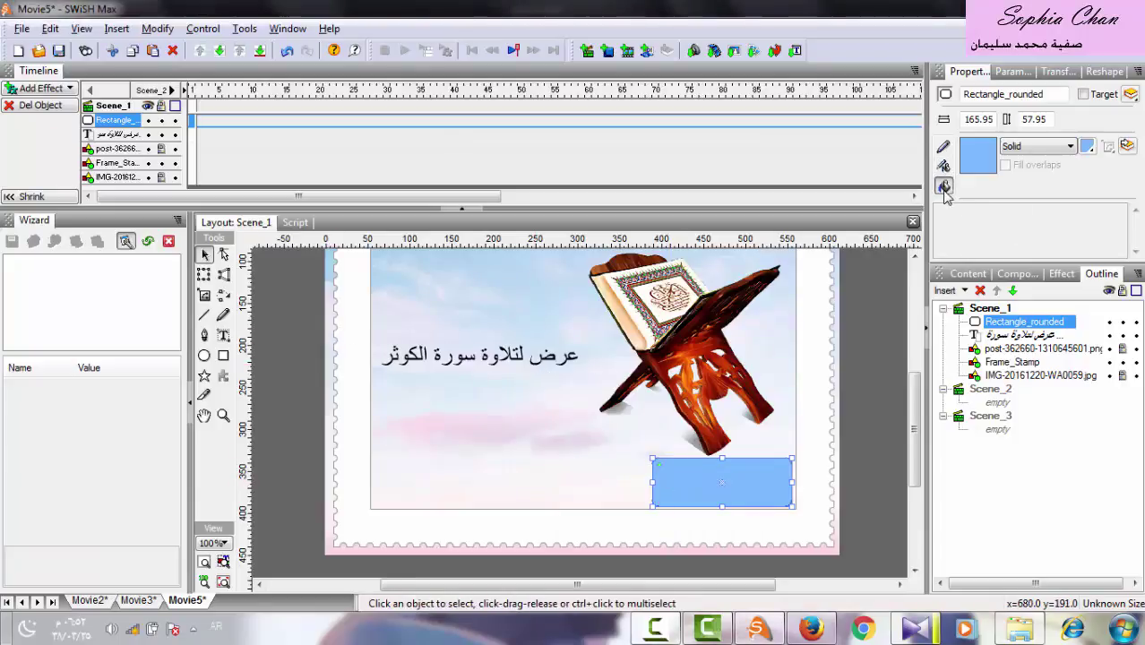
click(1086, 147)
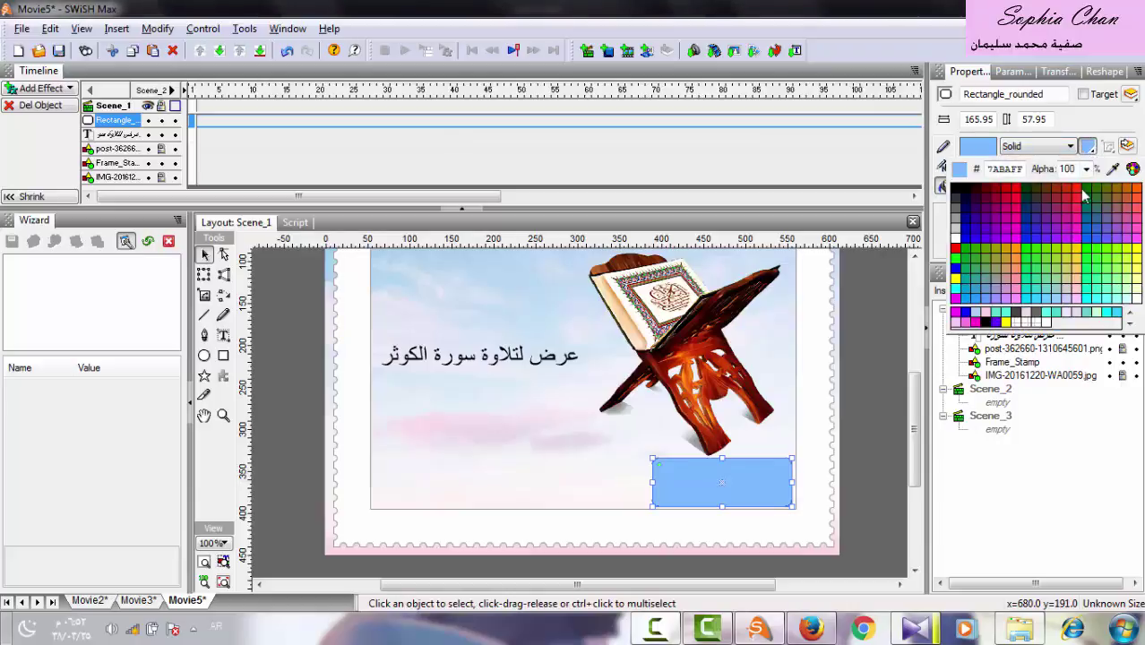
click(1006, 313)
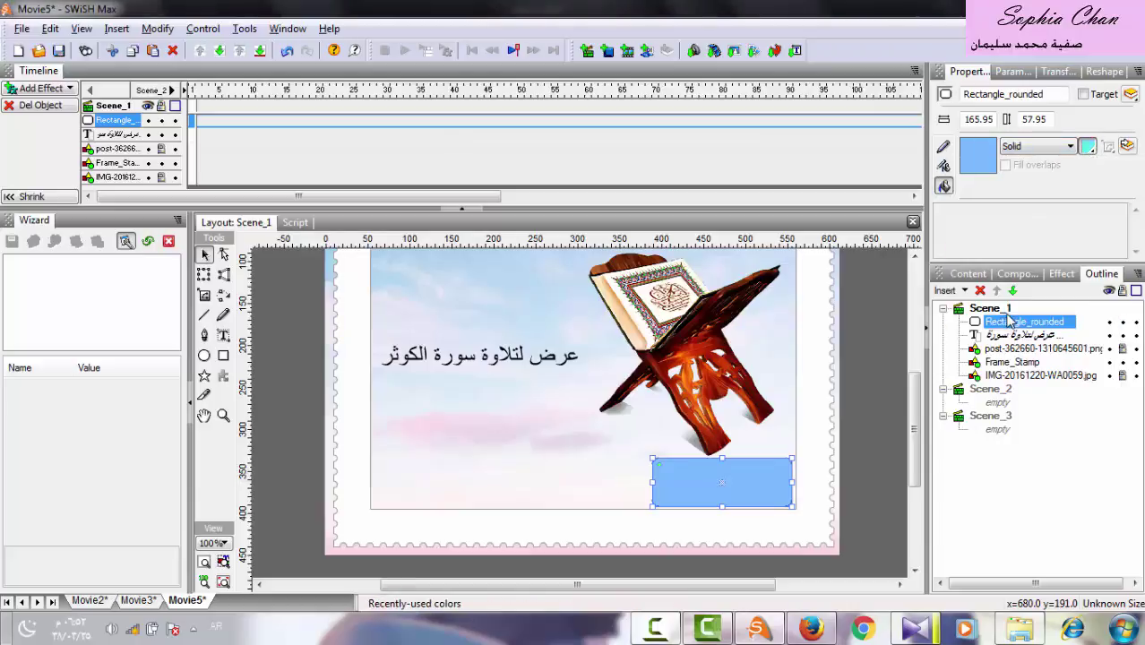
click(942, 149)
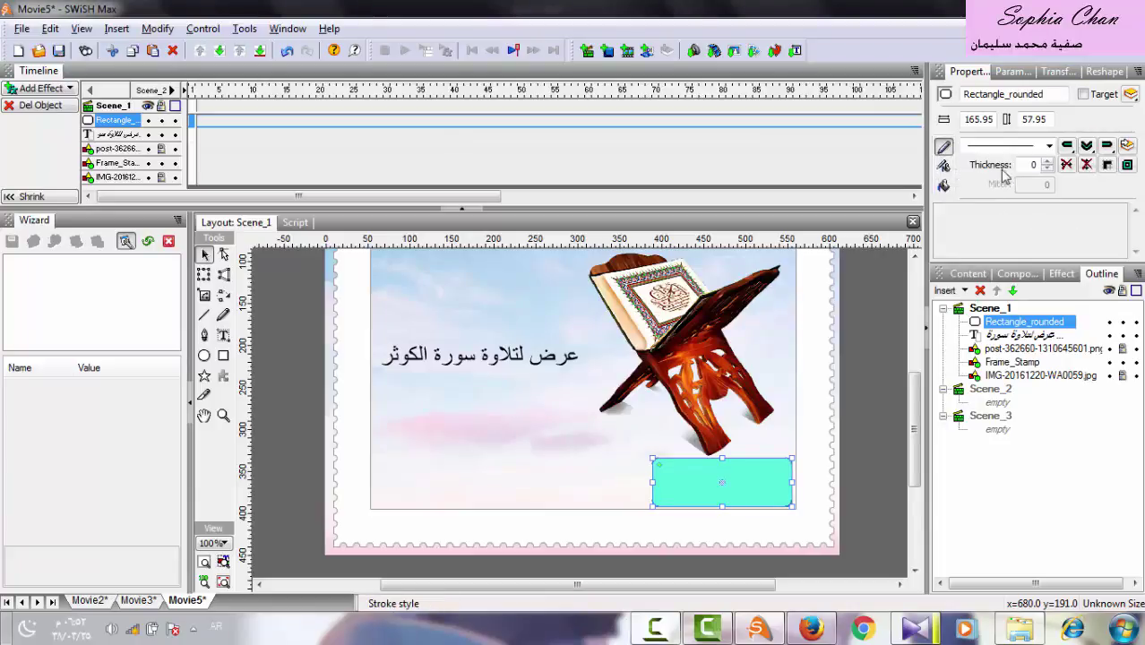
click(1030, 165)
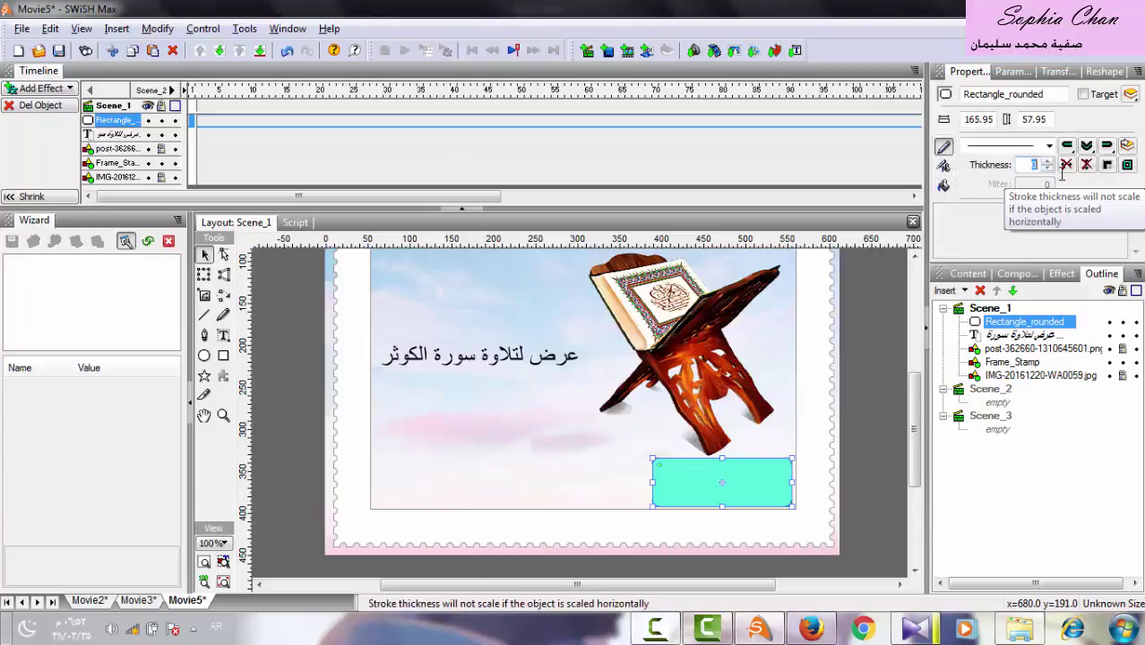
click(945, 167)
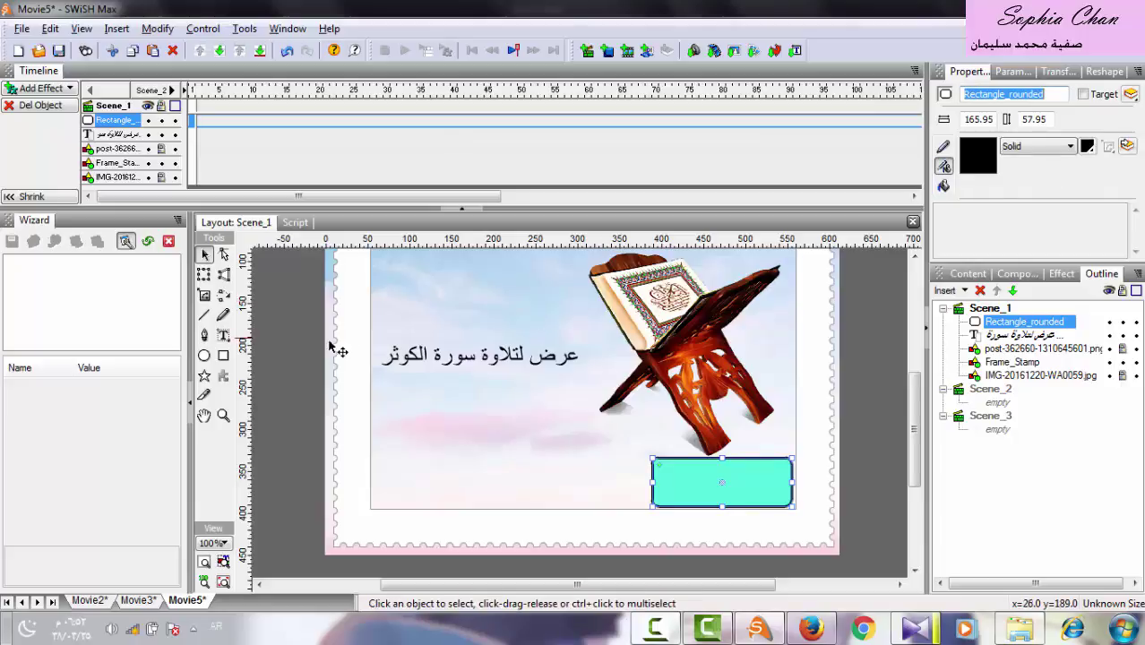
Label the turquoise rectangle 'عرض تلقائي' and nudge the text slightly left.
click(224, 337)
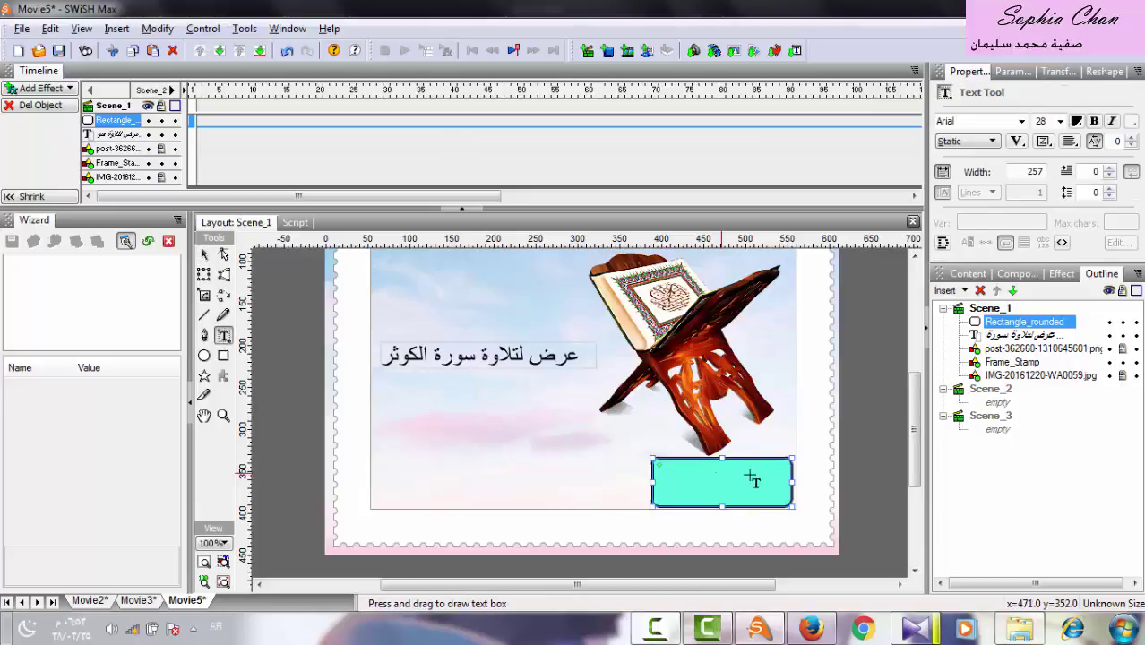
drag(783, 470, 661, 487)
text(عر)
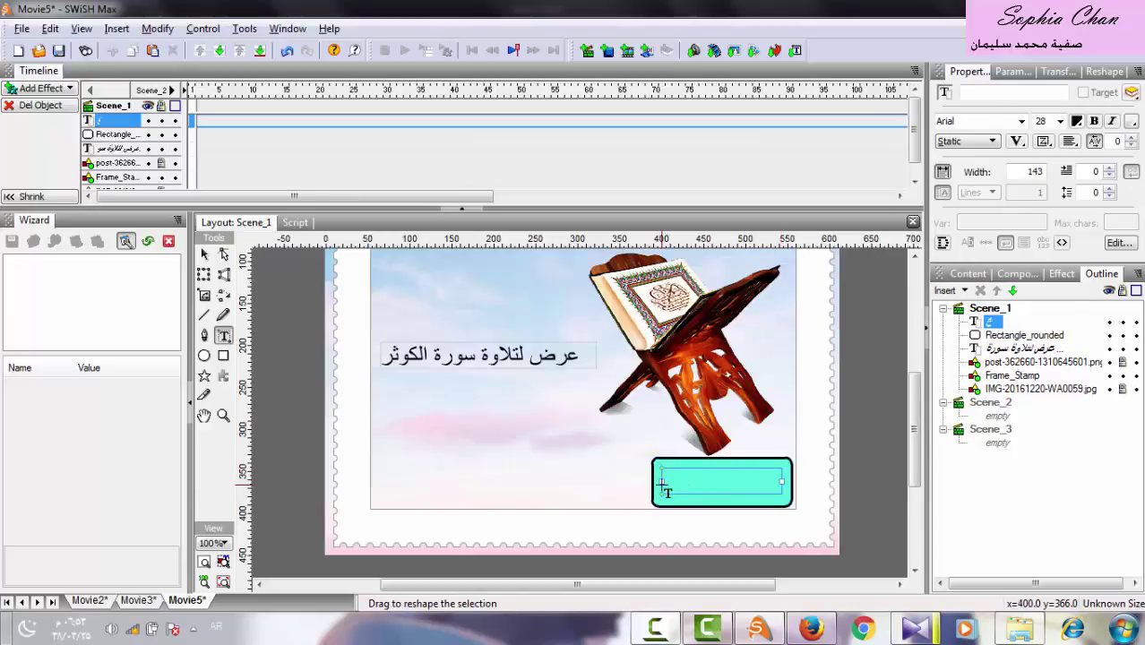
text(ض)
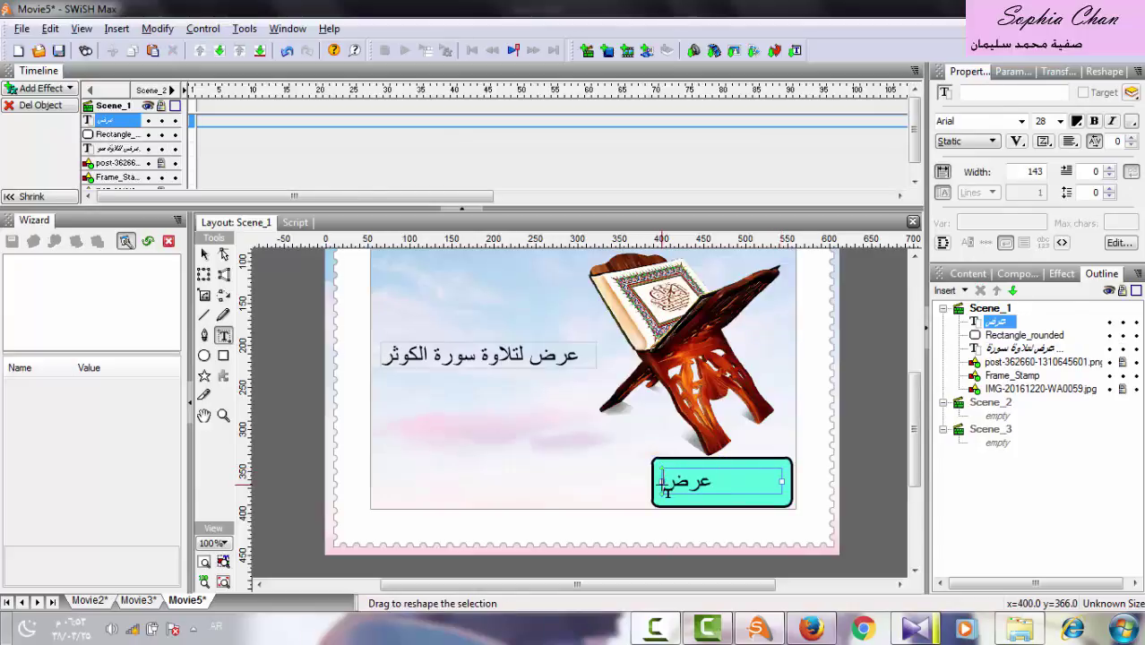
text( تلقائي)
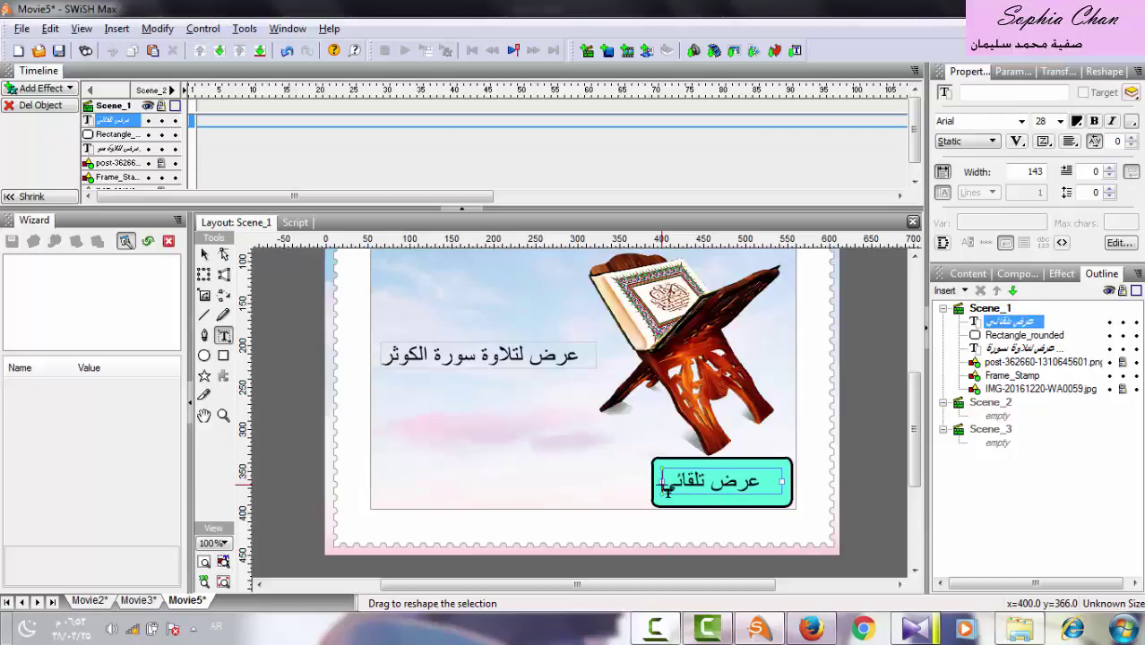
click(204, 255)
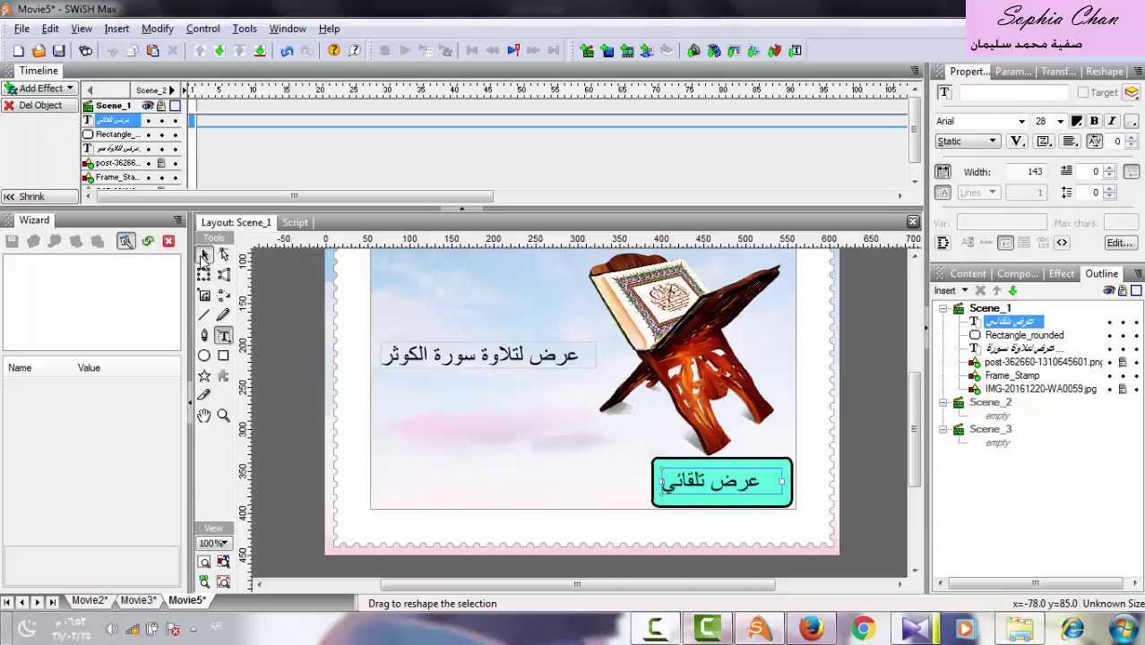
click(696, 480)
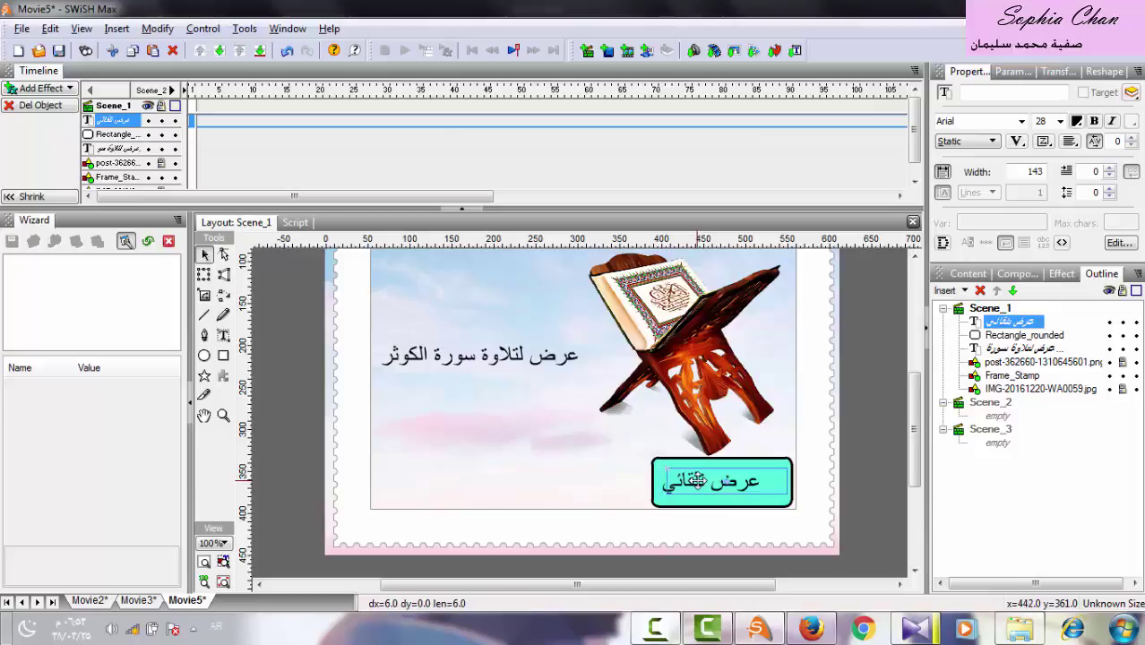
drag(697, 480, 695, 480)
right_click(655, 628)
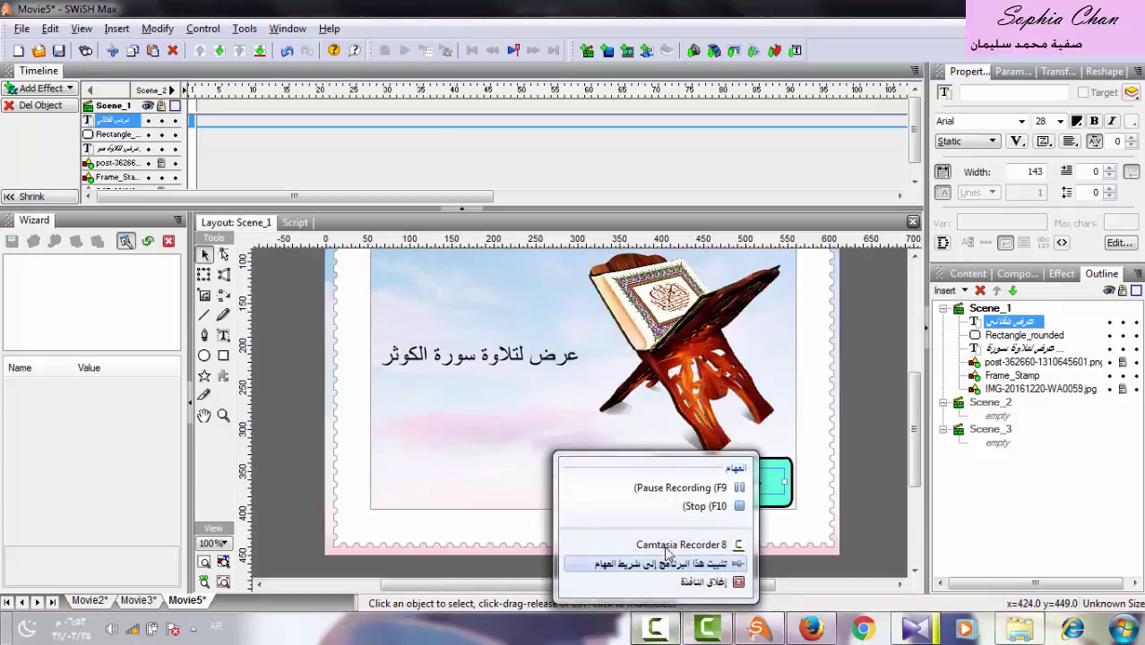
click(663, 493)
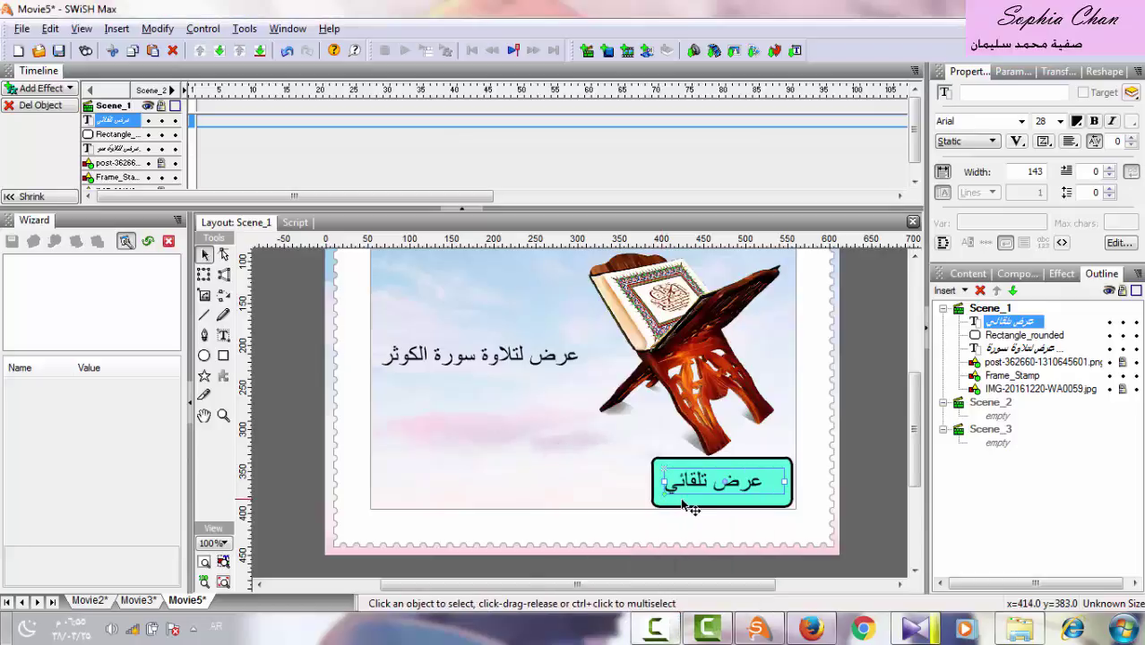
click(1037, 339)
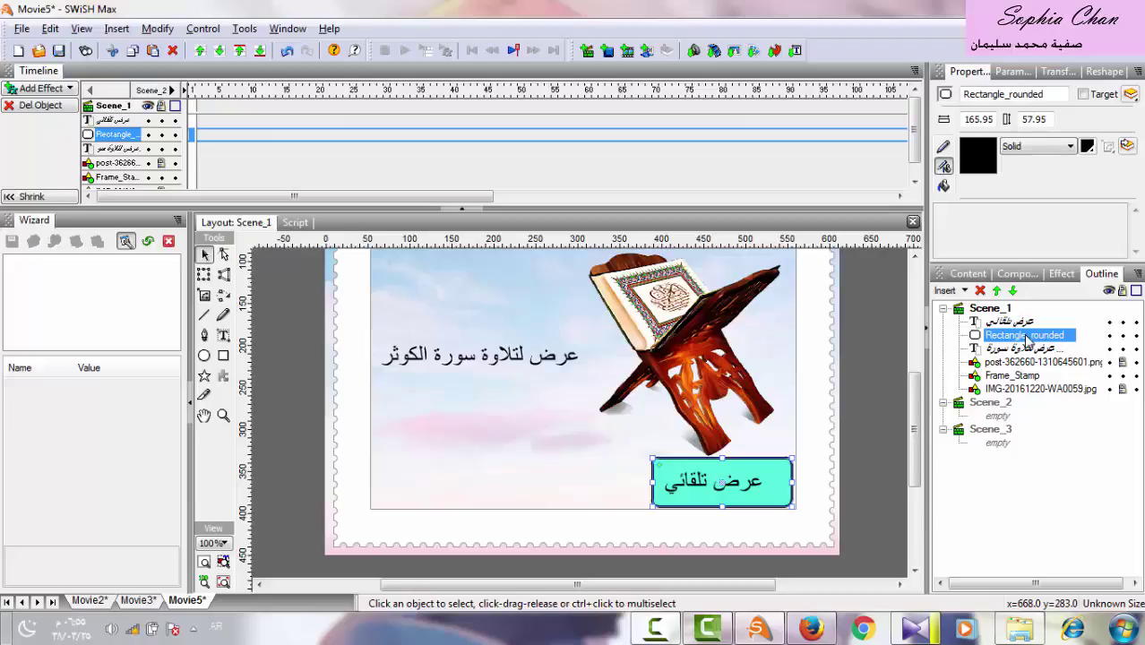
Convert the rounded rectangle into a button with separate over, down and hit states.
right_click(1026, 336)
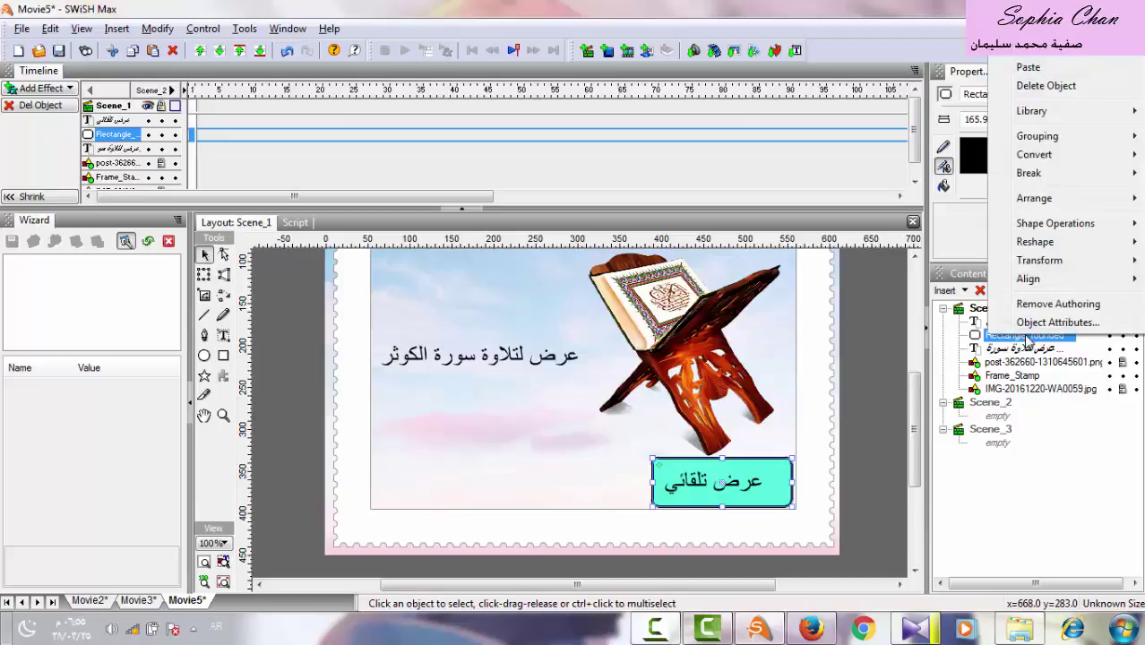
mouse_move(1039, 158)
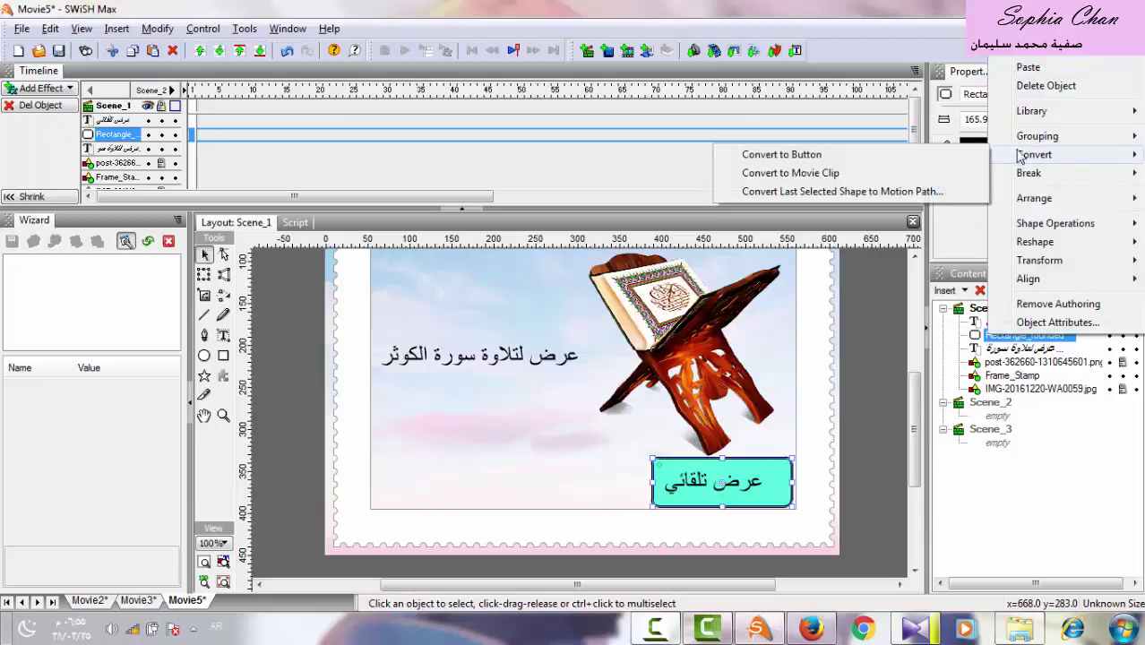
click(932, 155)
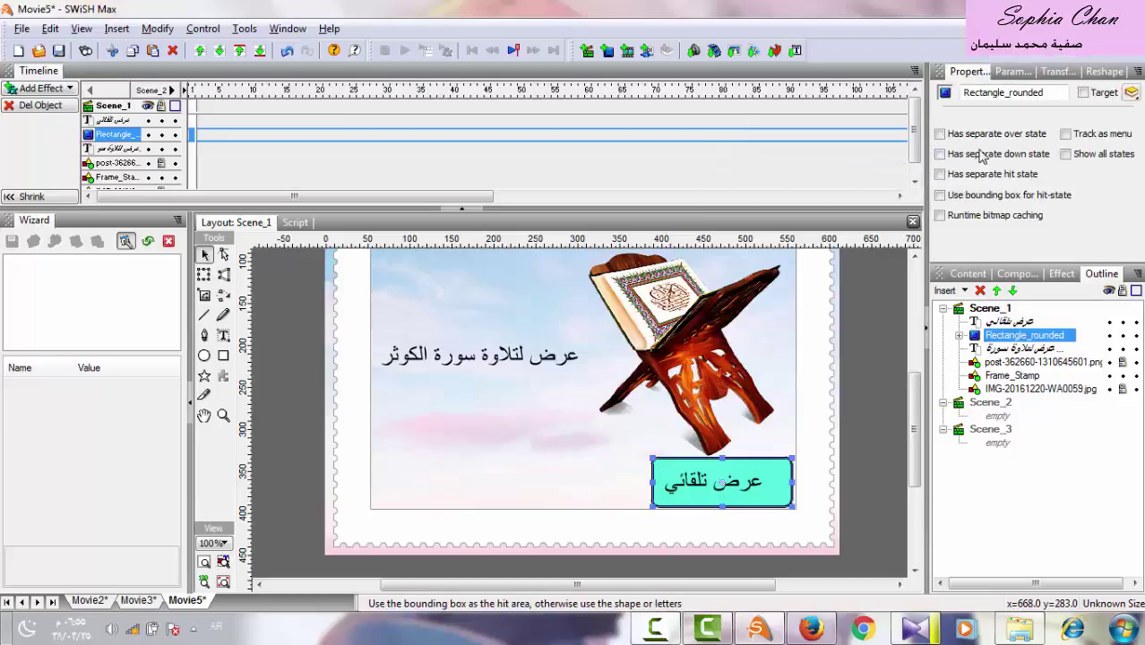
click(941, 134)
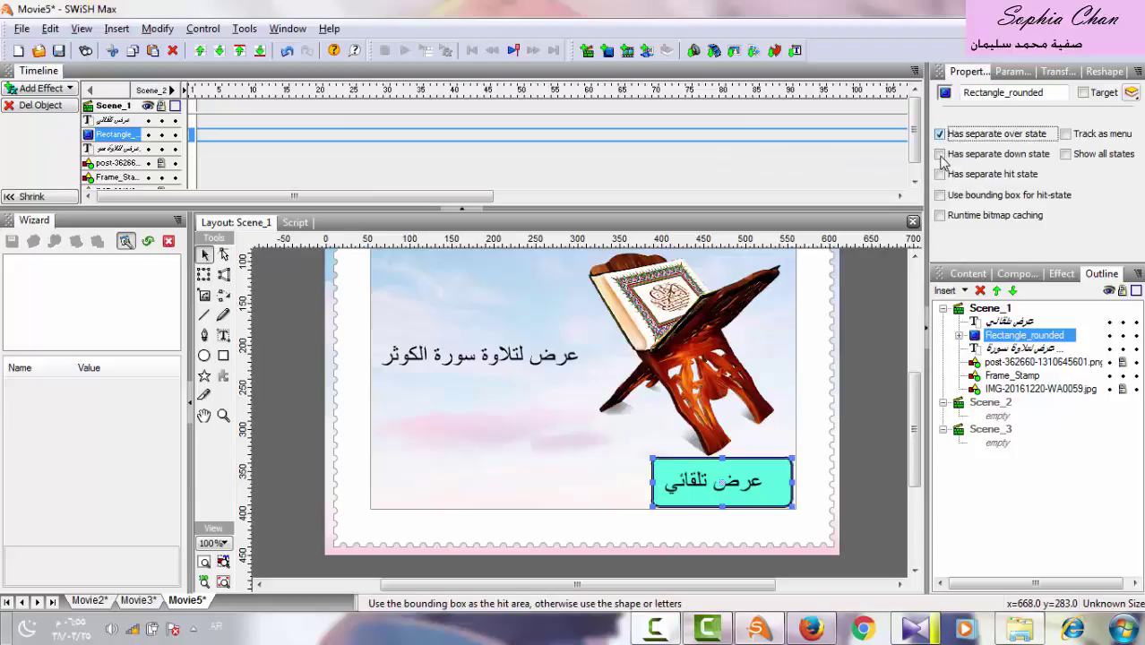
click(940, 154)
click(940, 175)
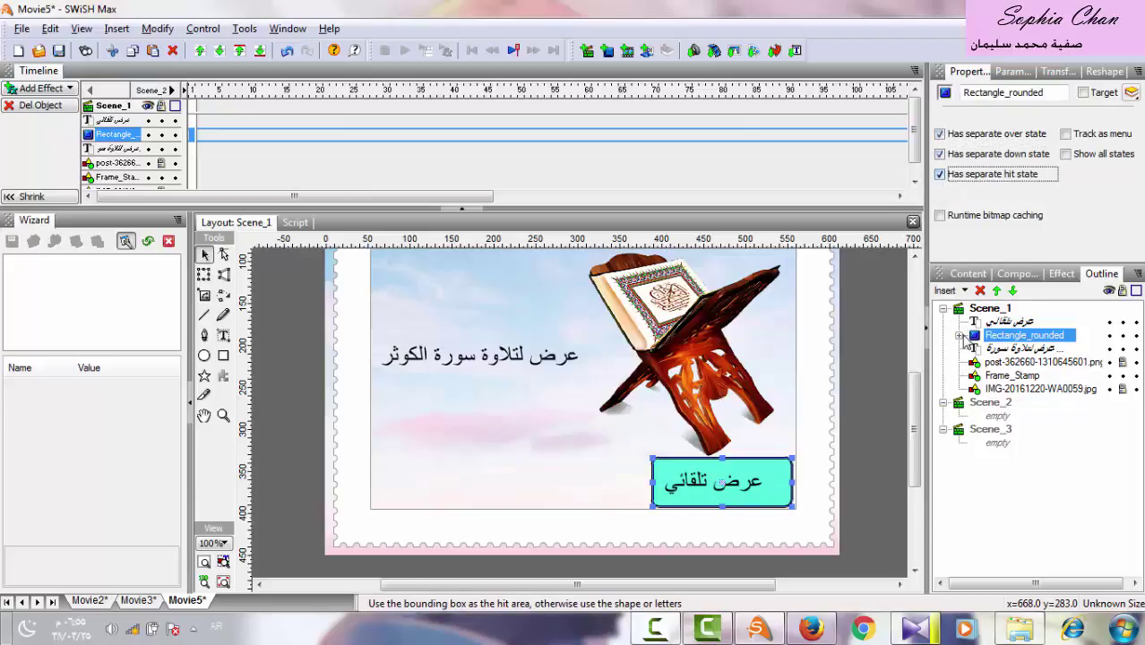
click(958, 336)
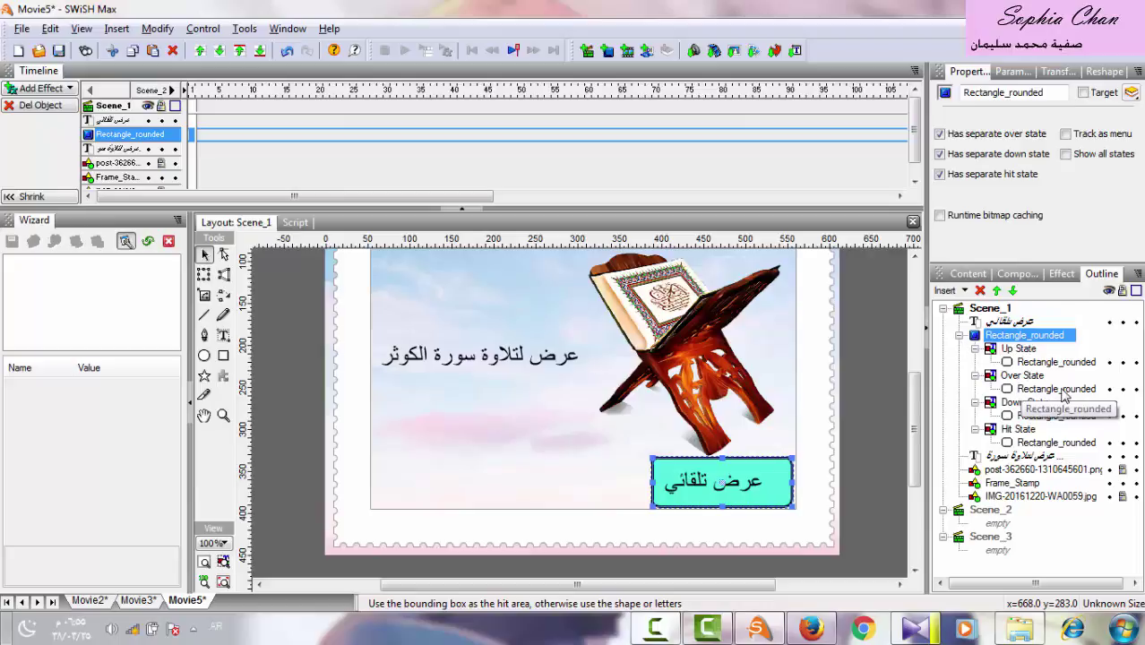
Fill the Over State rectangle yellow, after first trying magenta.
click(1022, 377)
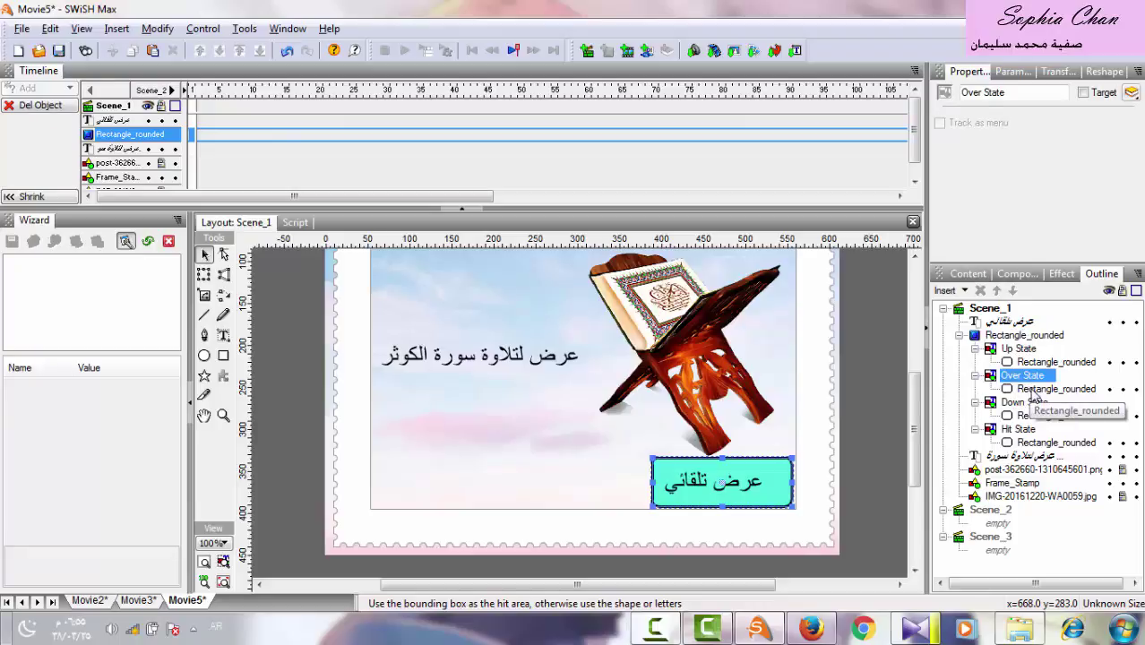
click(1035, 390)
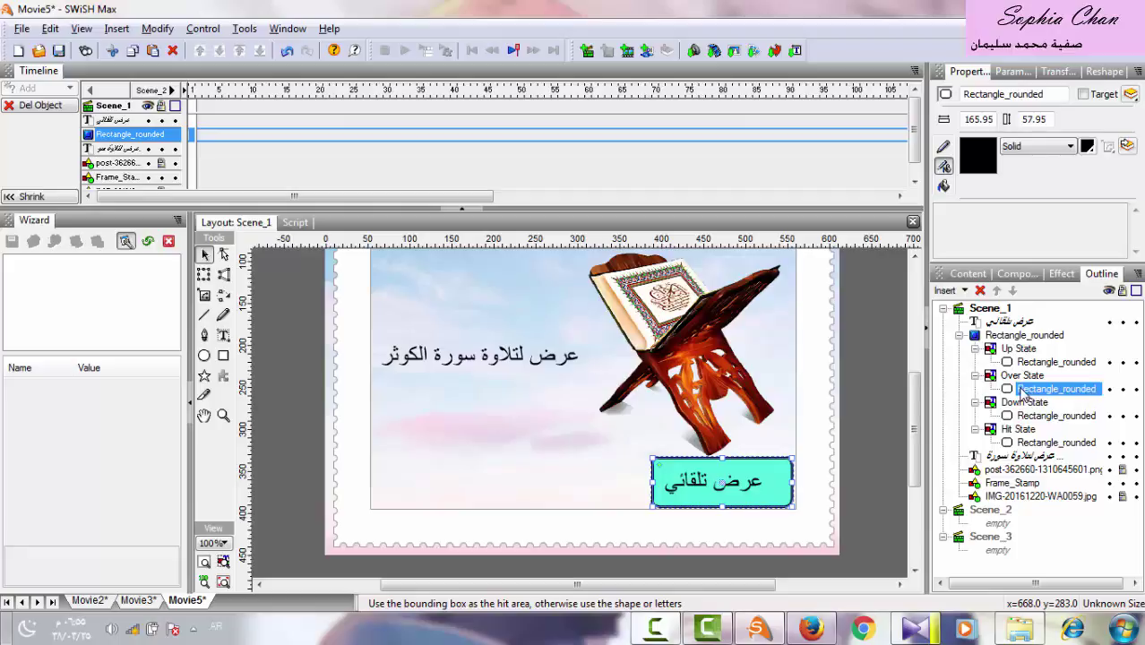
click(1087, 146)
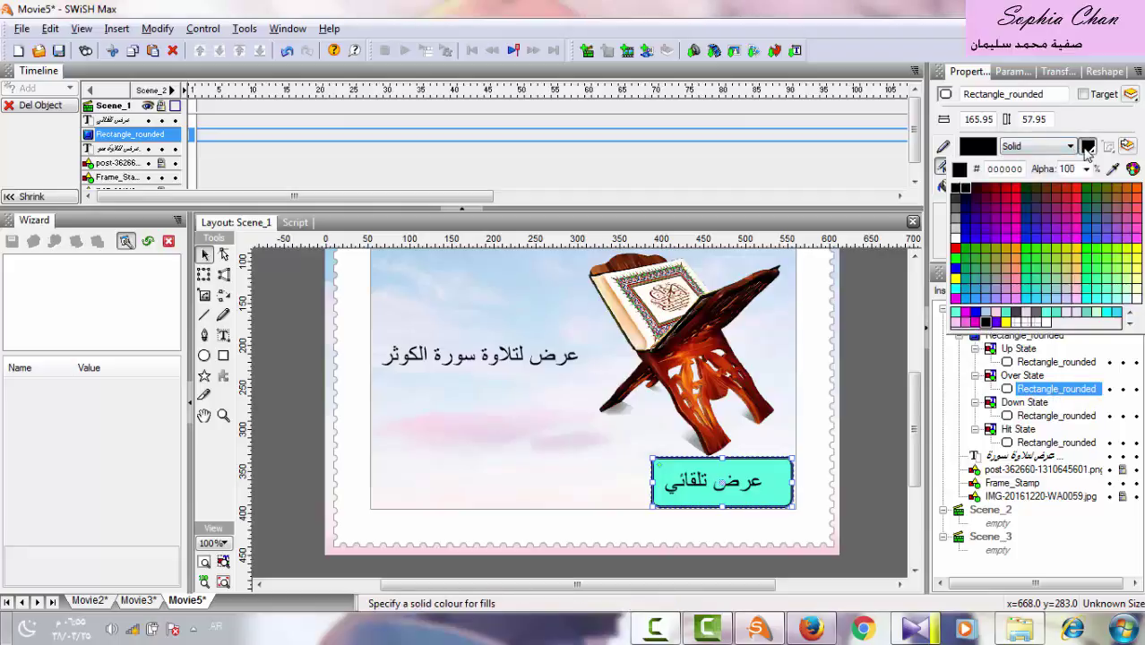
click(1022, 237)
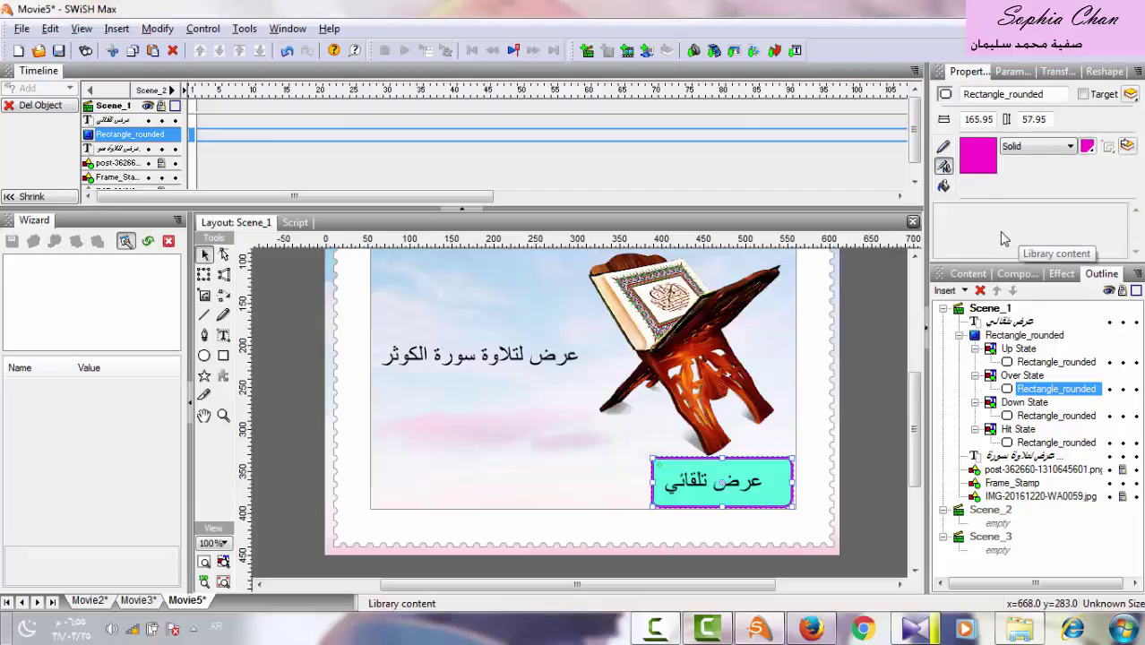
click(944, 186)
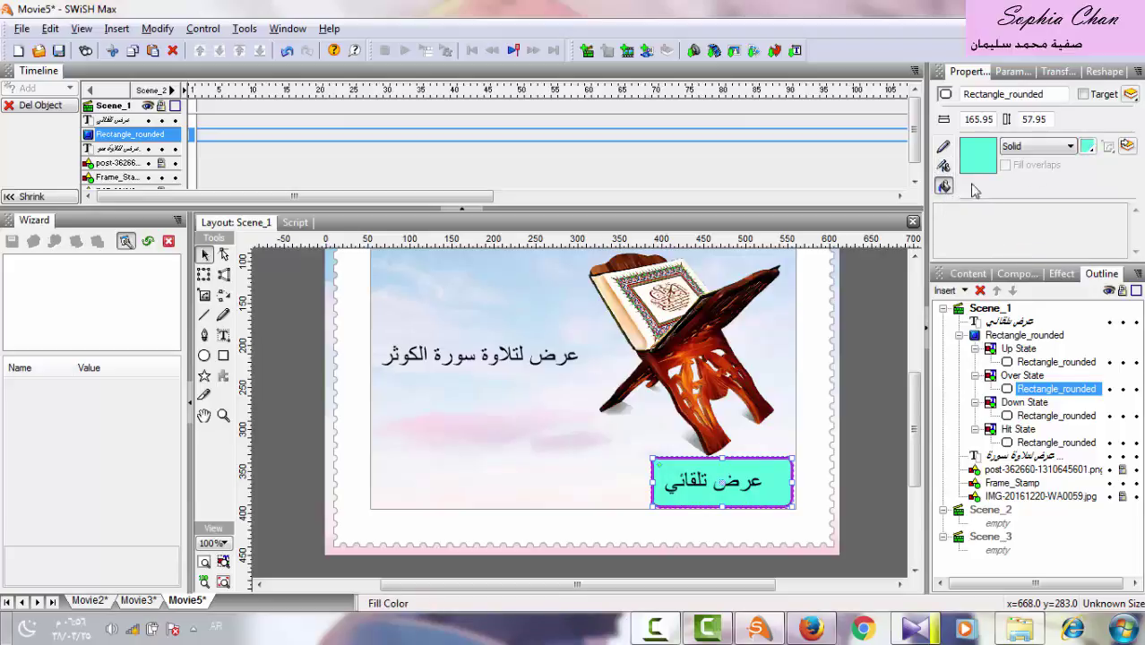
click(1087, 149)
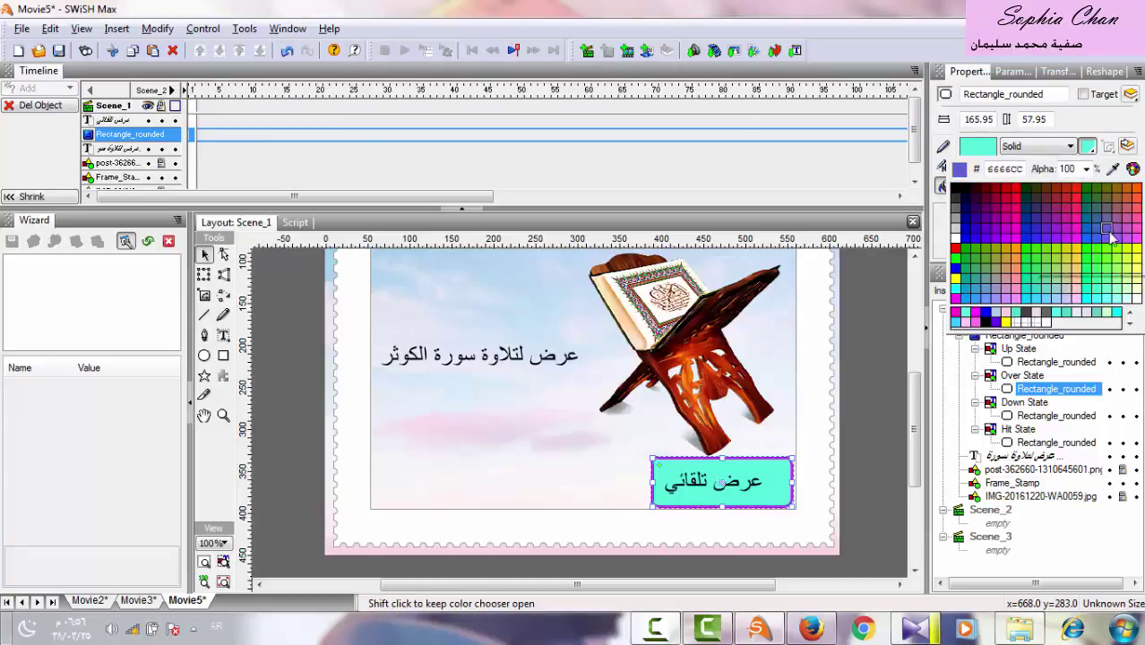
click(1135, 268)
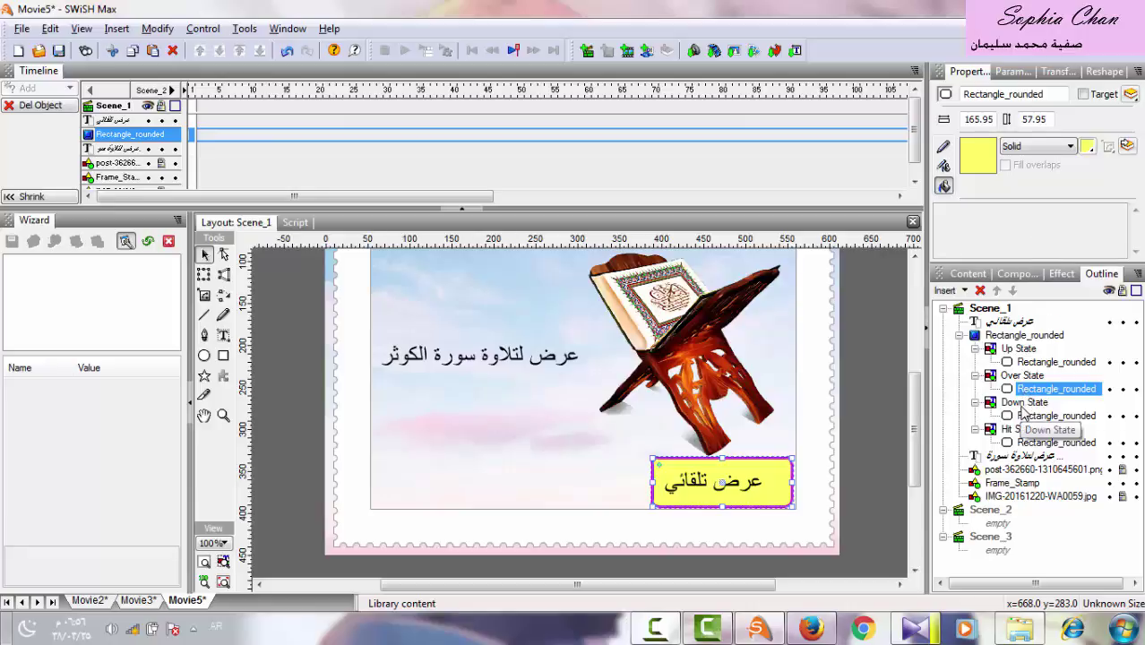
Give the Down State rectangle a radial gradient fill with left stop CC00FF.
click(1024, 403)
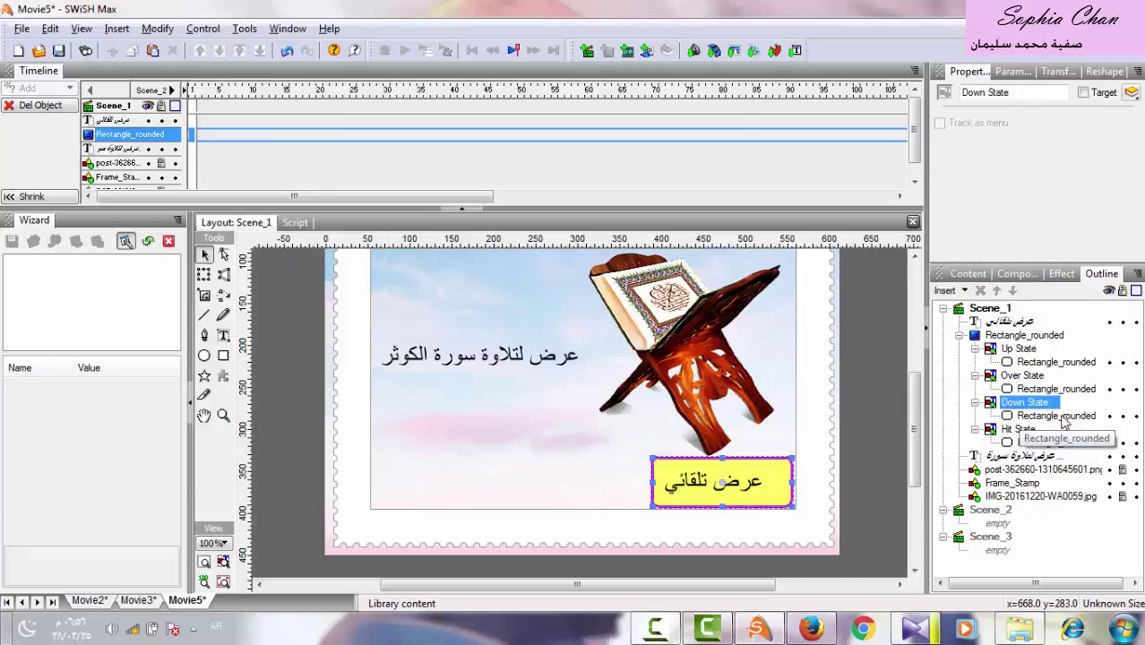
click(1046, 416)
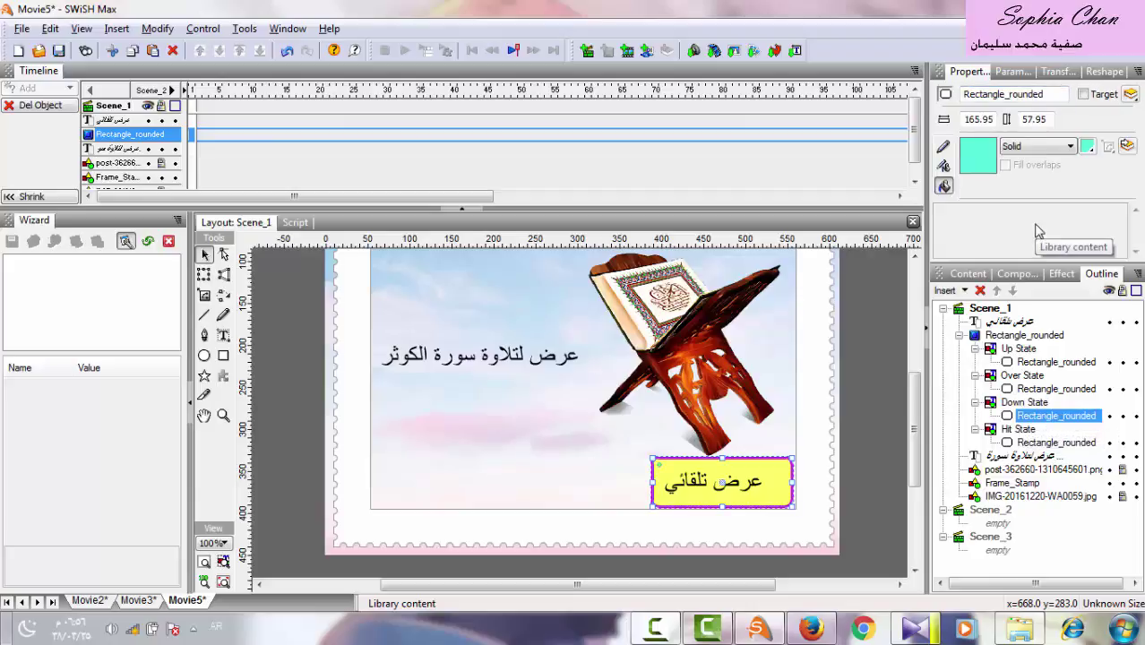
click(1070, 147)
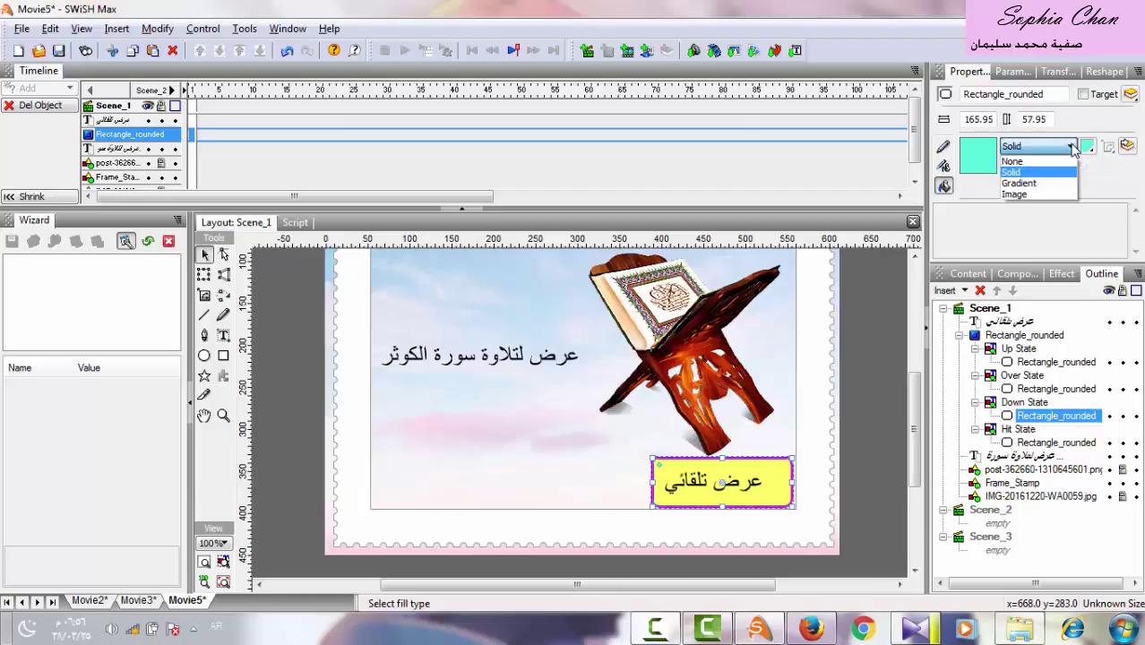
click(1030, 185)
click(1032, 185)
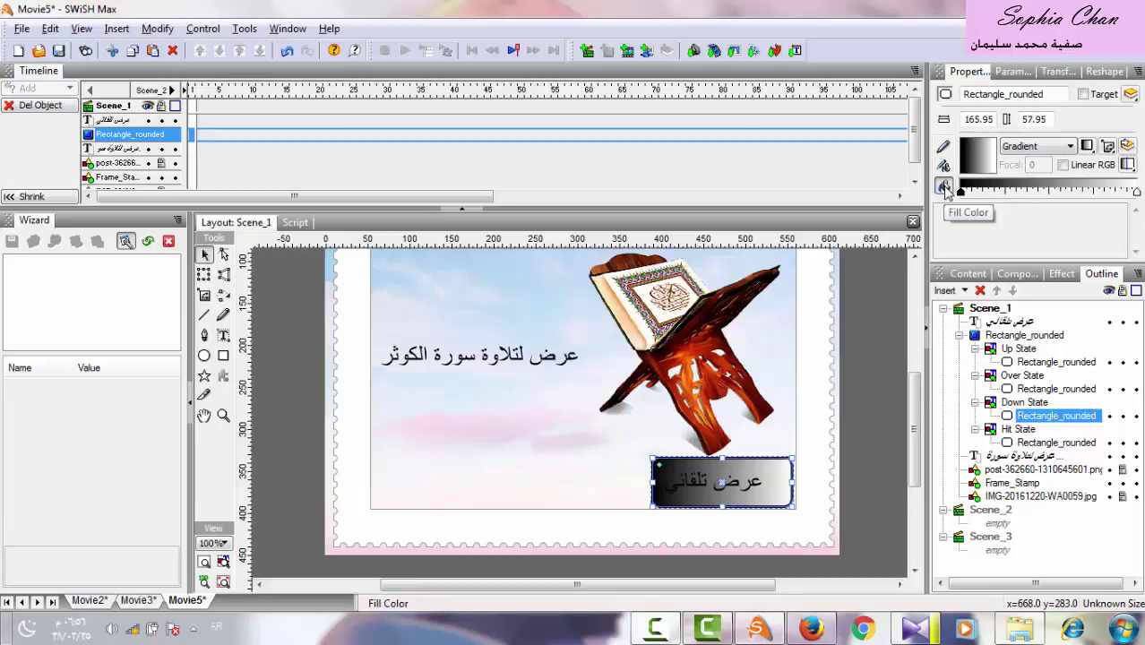
click(1087, 146)
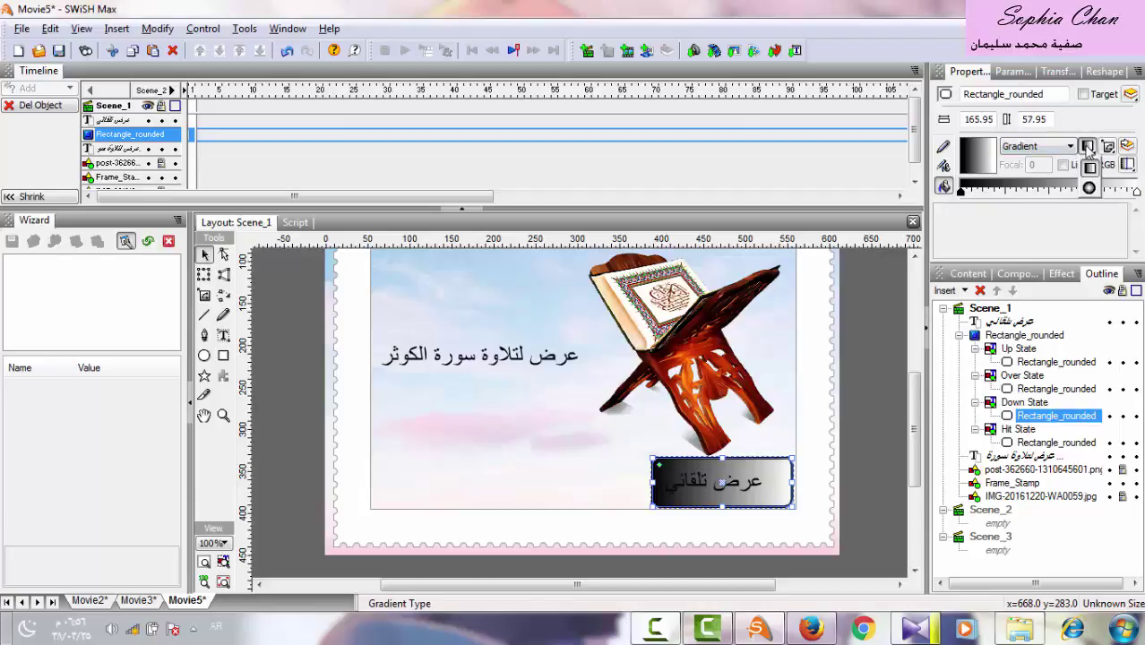
click(1090, 189)
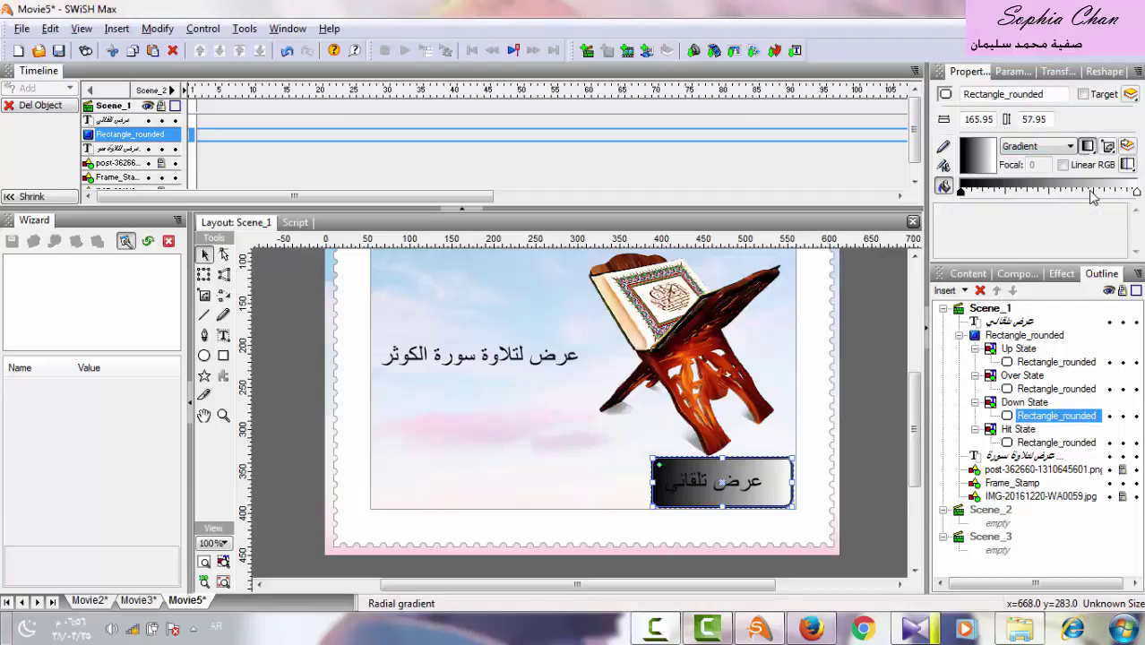
click(960, 193)
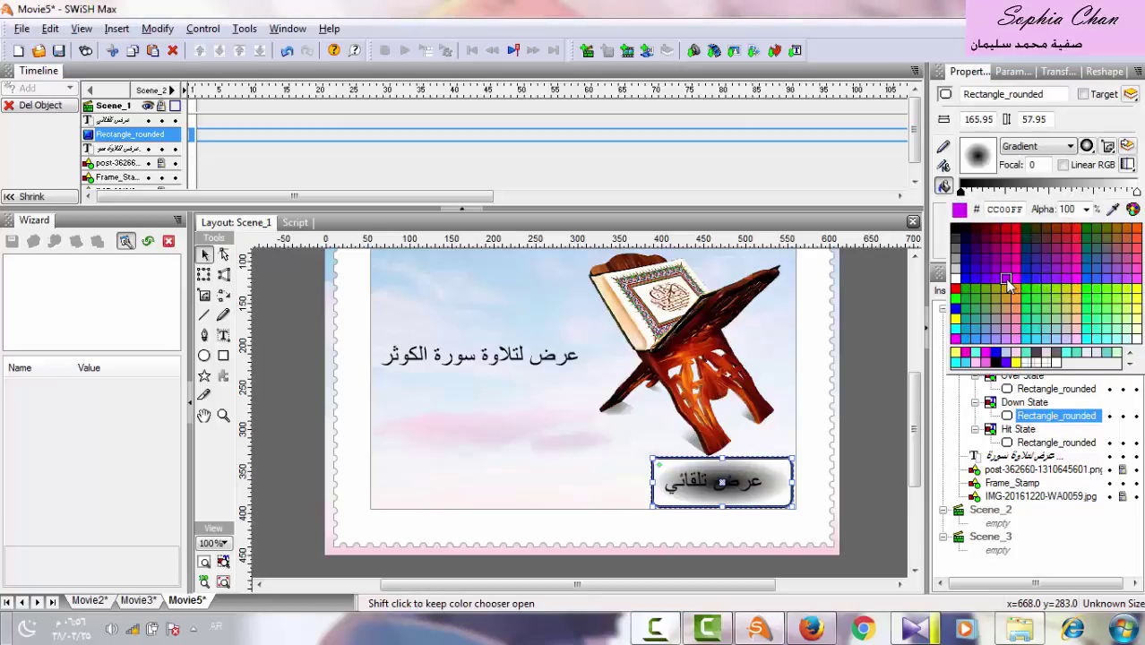
click(1006, 280)
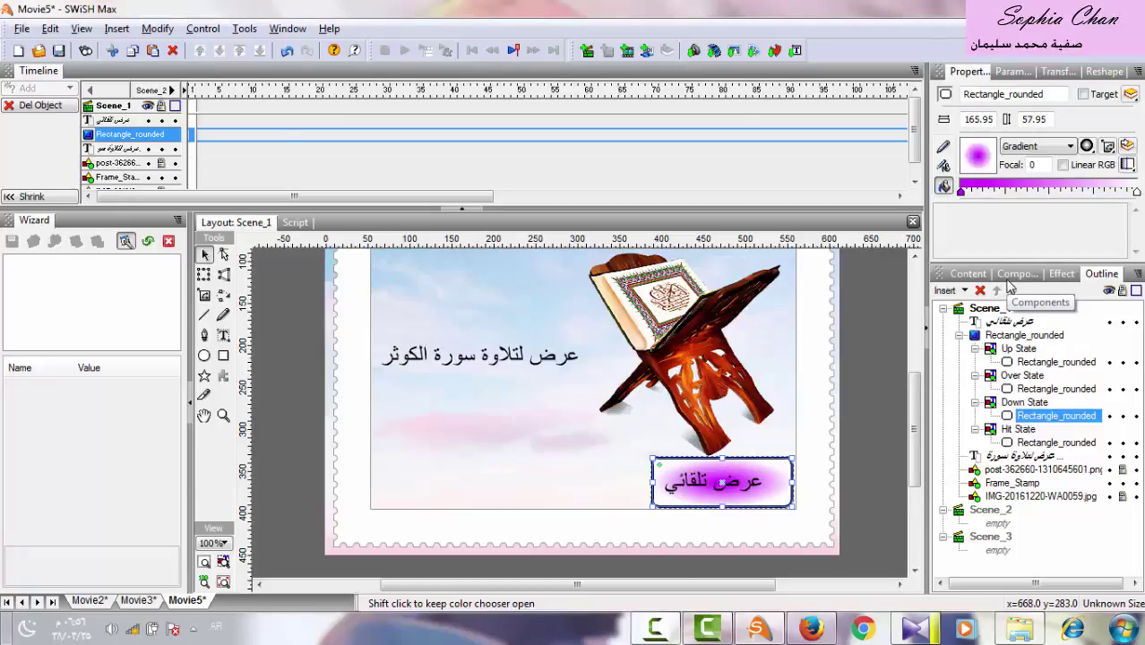
right_click(655, 627)
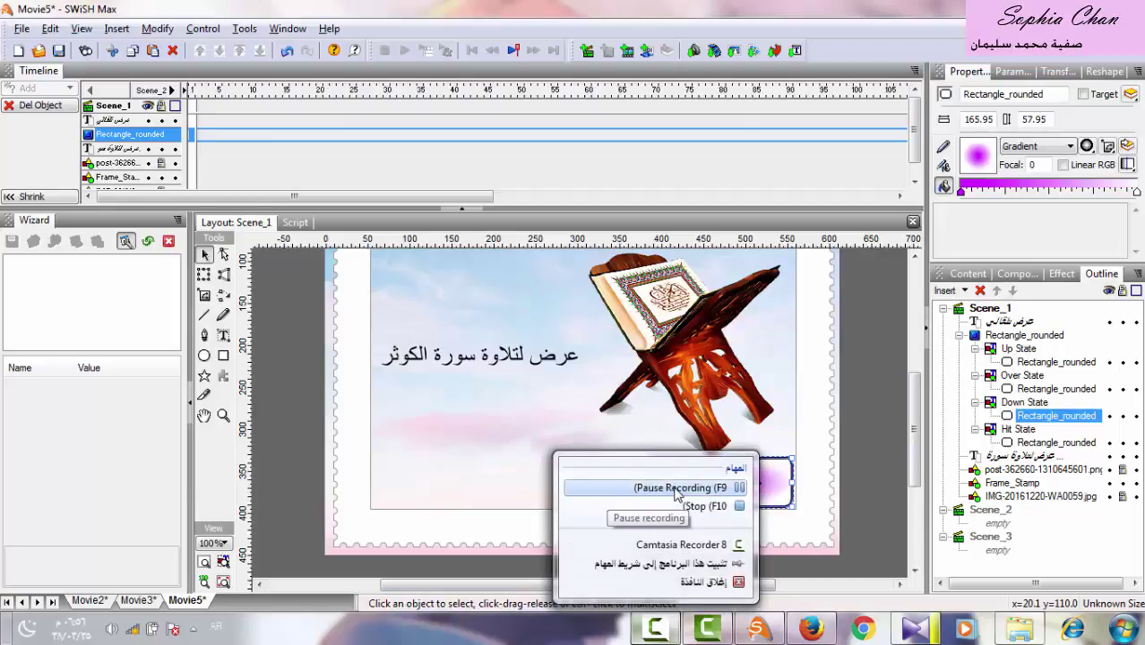
click(675, 490)
click(1024, 335)
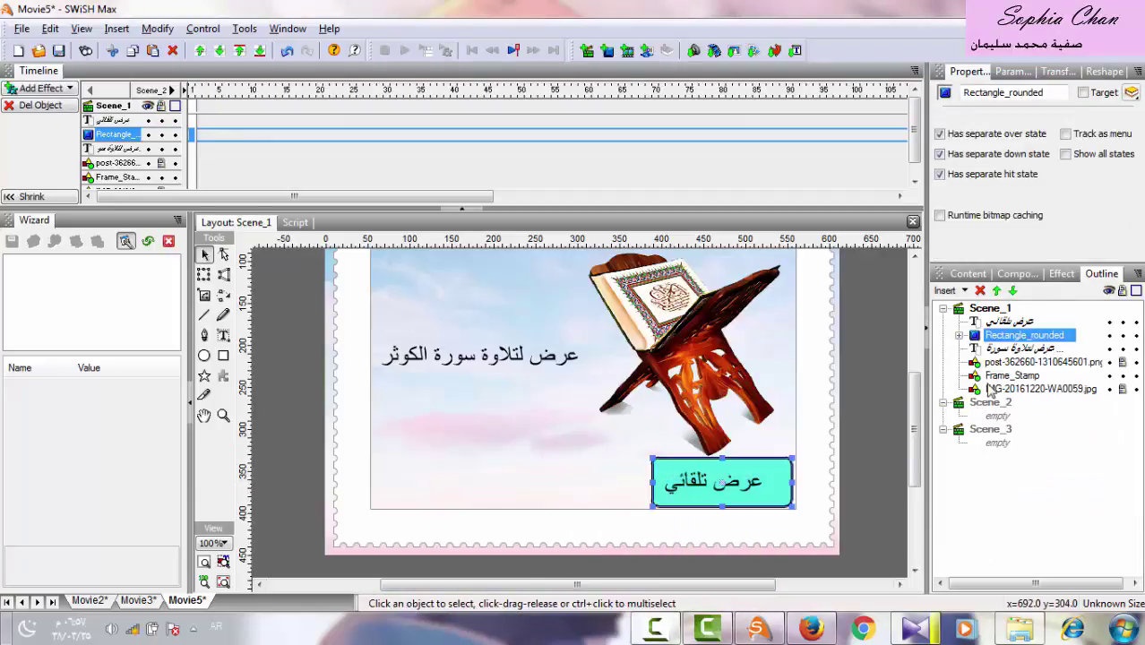
Select the Arabic caption text and Rectangle_rounded together and combine them into one Group.
click(1013, 322)
click(1015, 337)
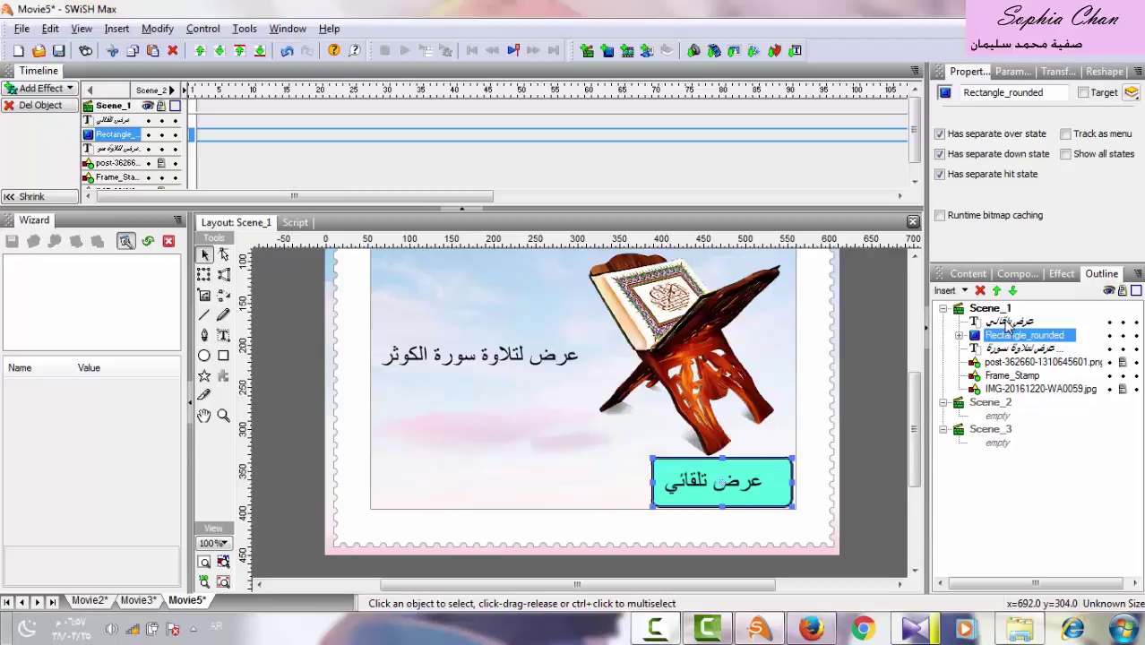
ctrl+click(1007, 322)
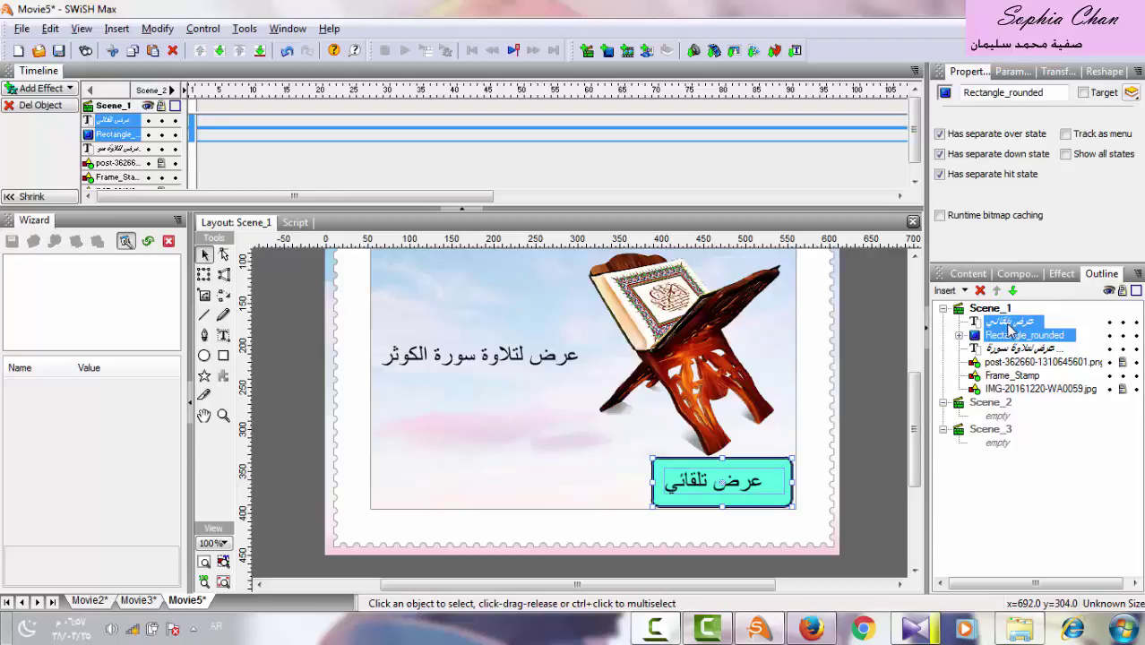
right_click(1010, 330)
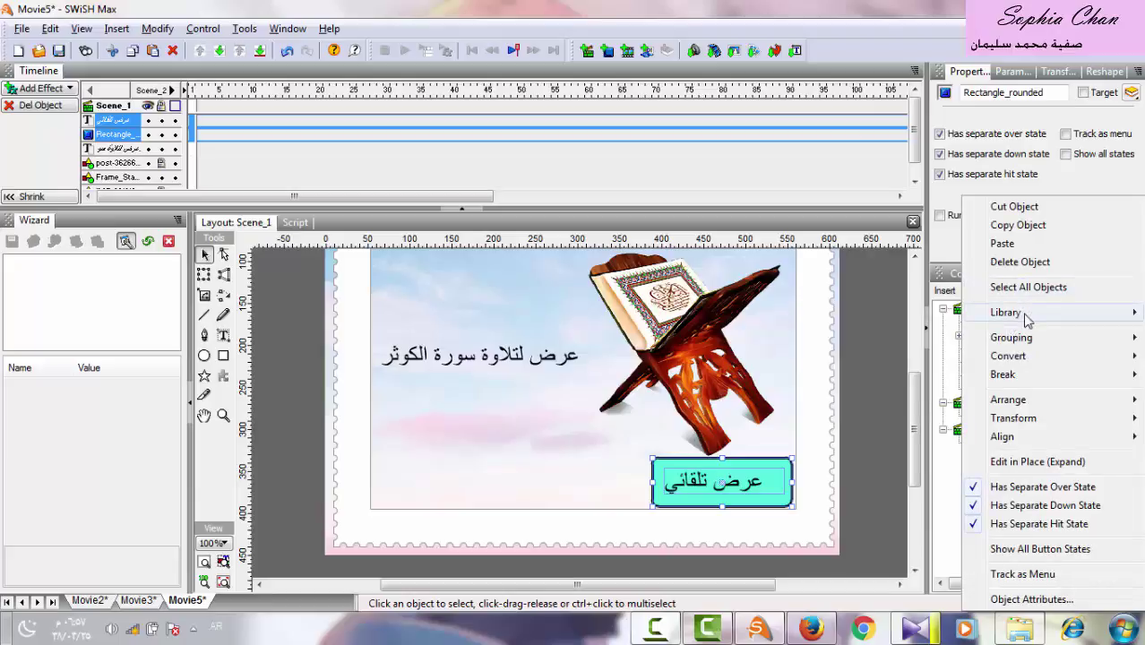
mouse_move(1030, 345)
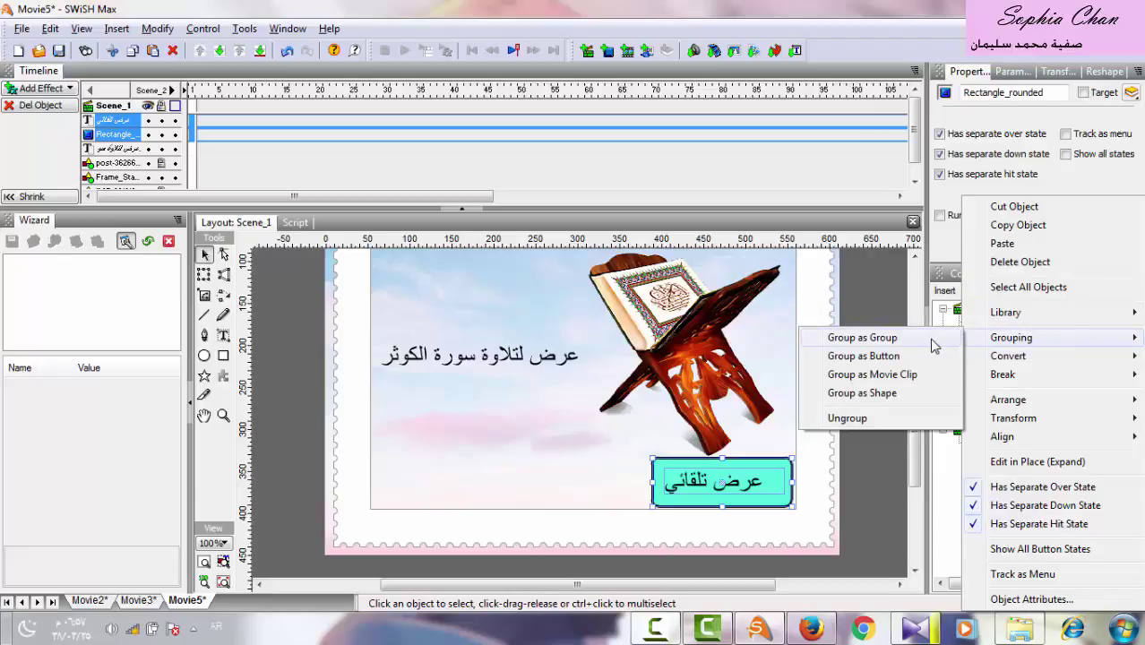
click(928, 338)
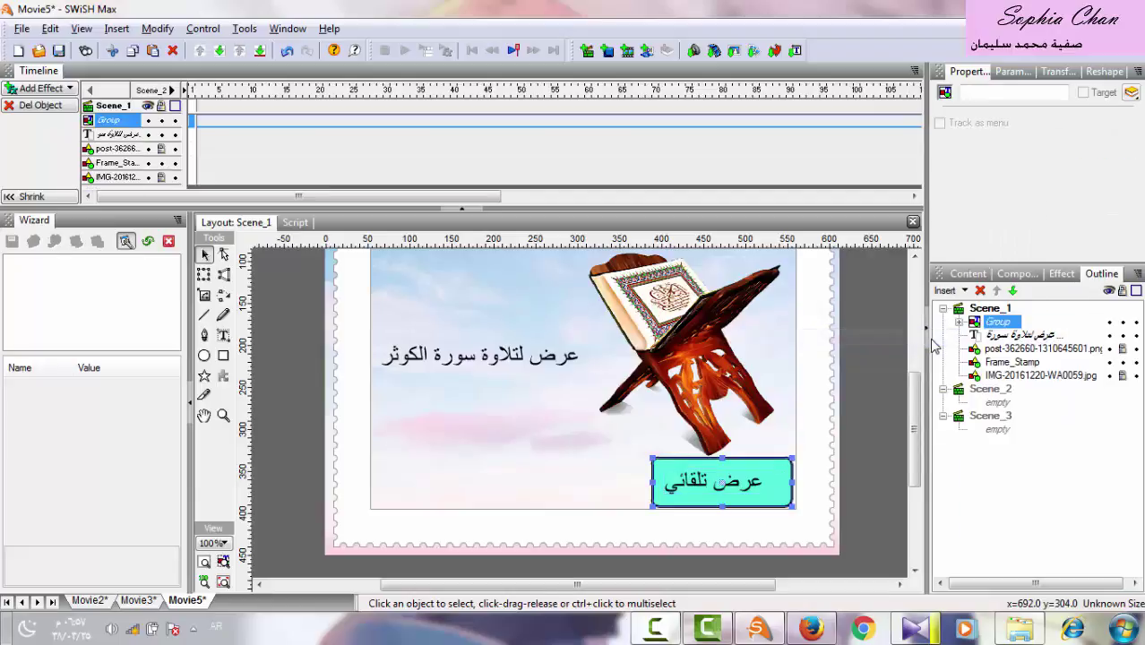
Copy the button Group and paste it in place on the Scene_1 stage.
right_click(667, 629)
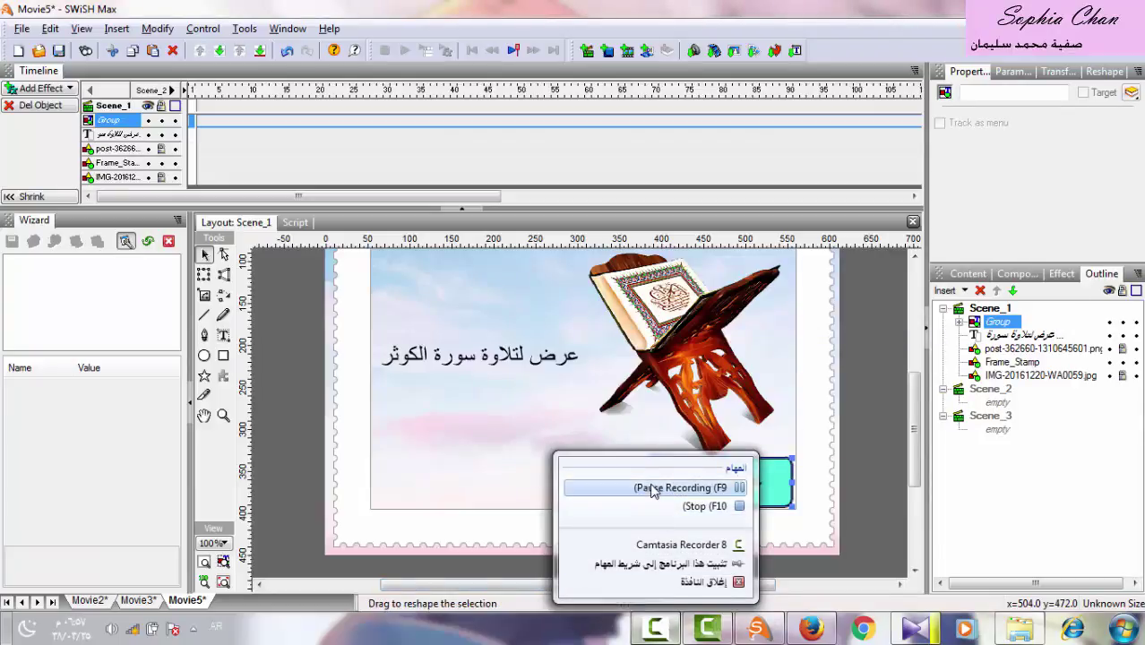
click(653, 488)
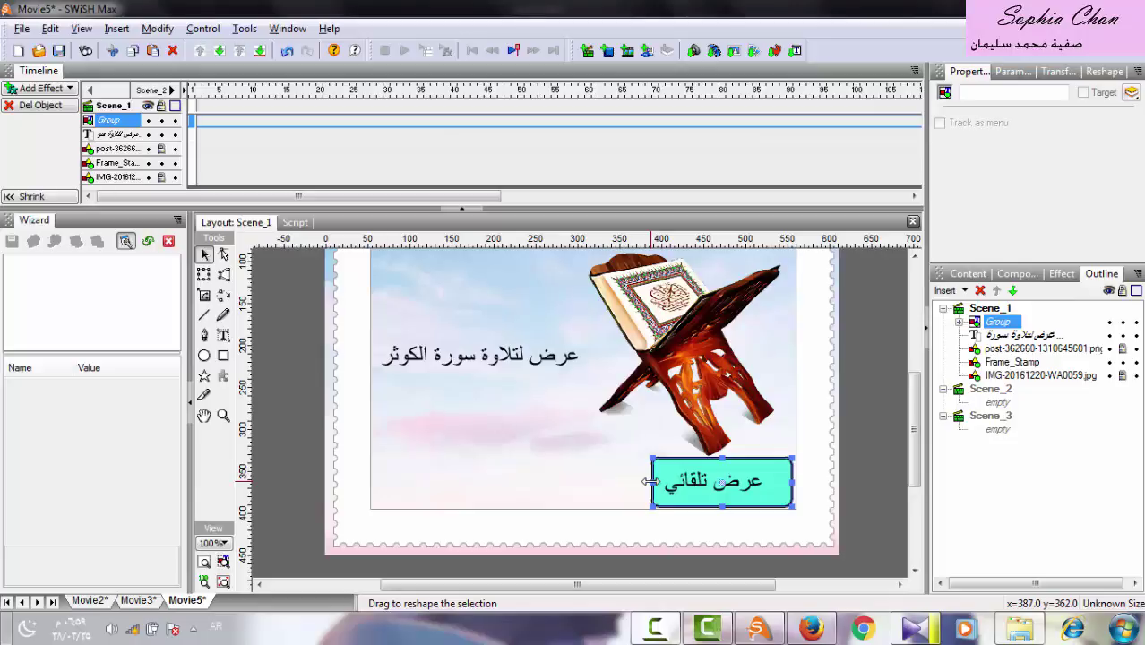
right_click(1001, 324)
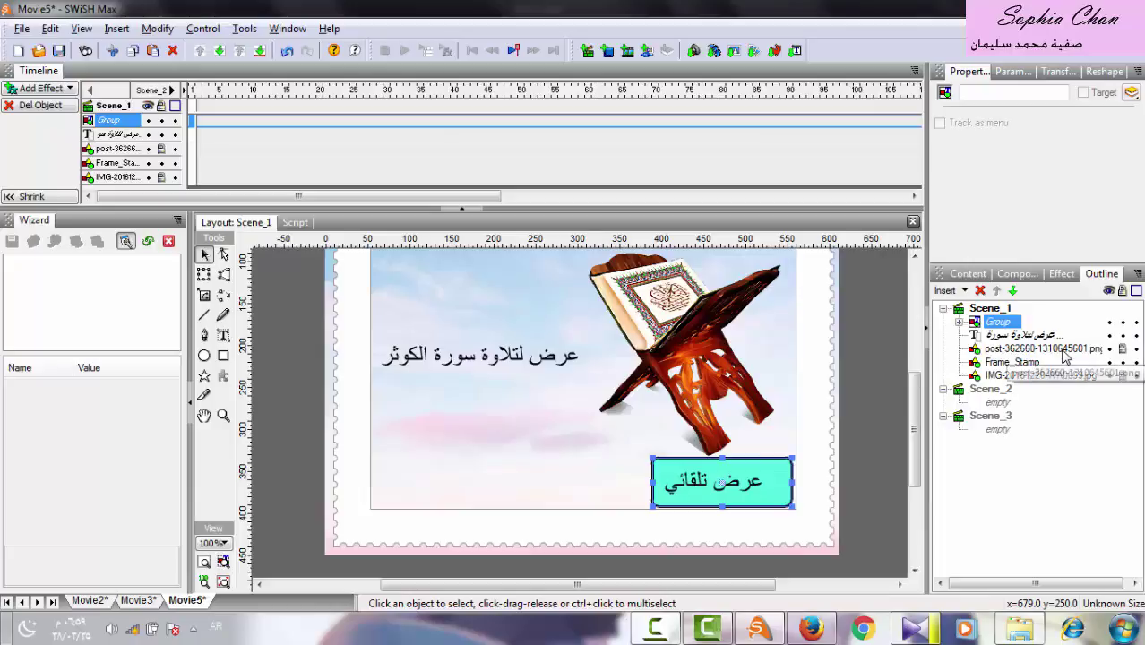
right_click(570, 460)
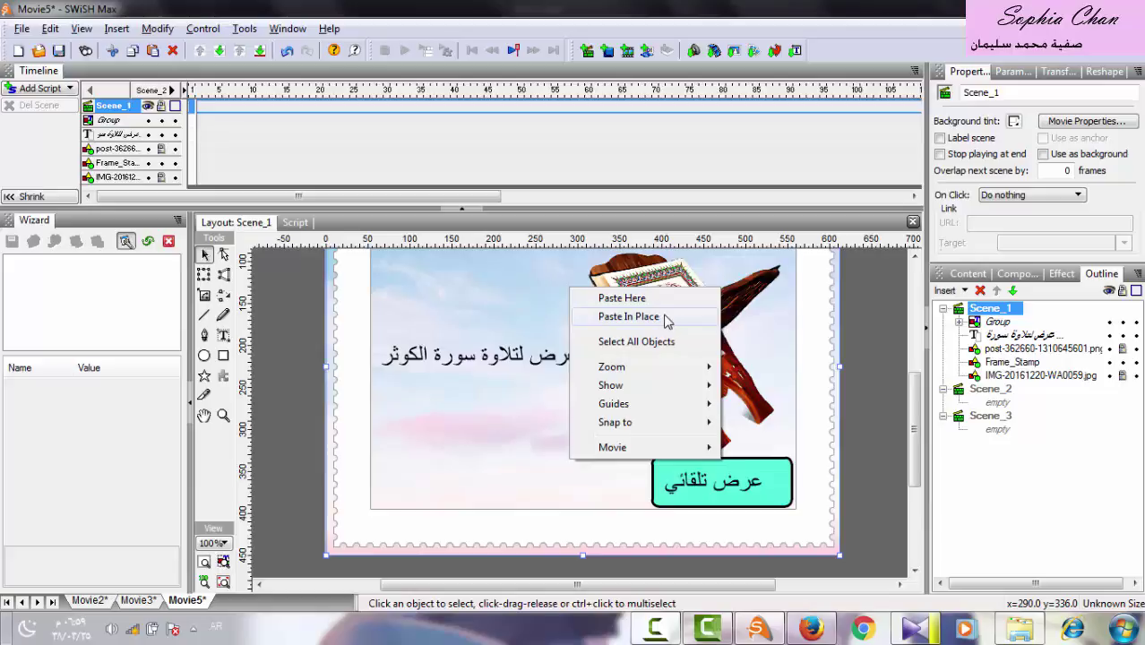
click(629, 317)
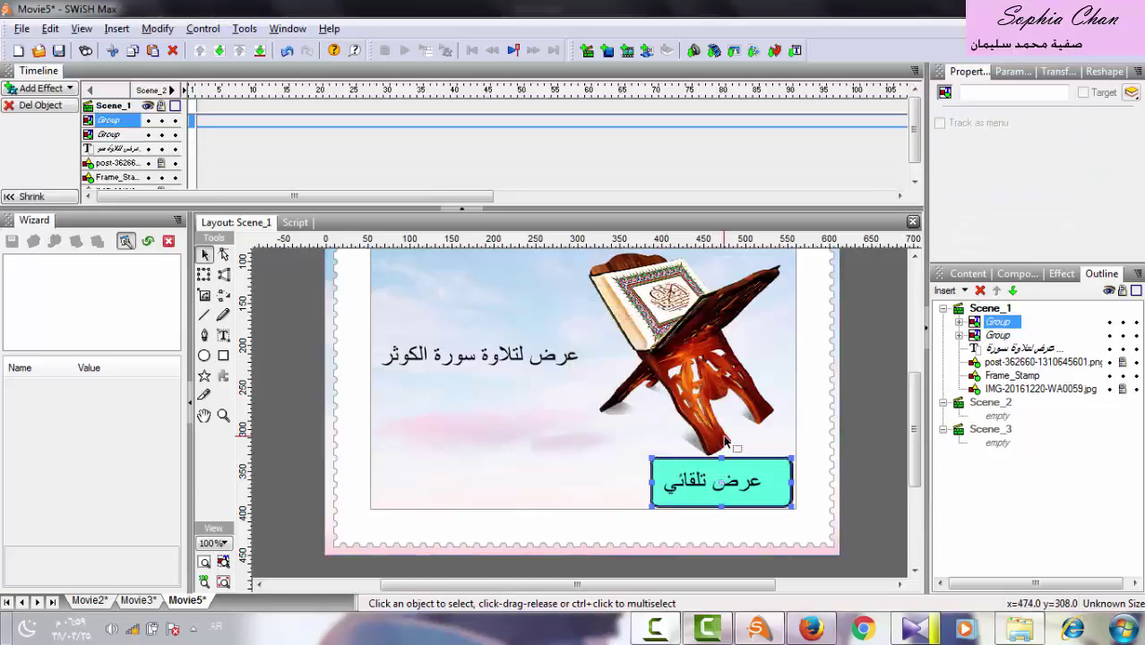
Nudge the pasted button copy left to the stage's lower-left area.
key(shift+Left)
key(shift+Left)
key(shift+Left)
key(shift+Left)
key(shift+Left)
key(shift+Left)
key(shift+Left)
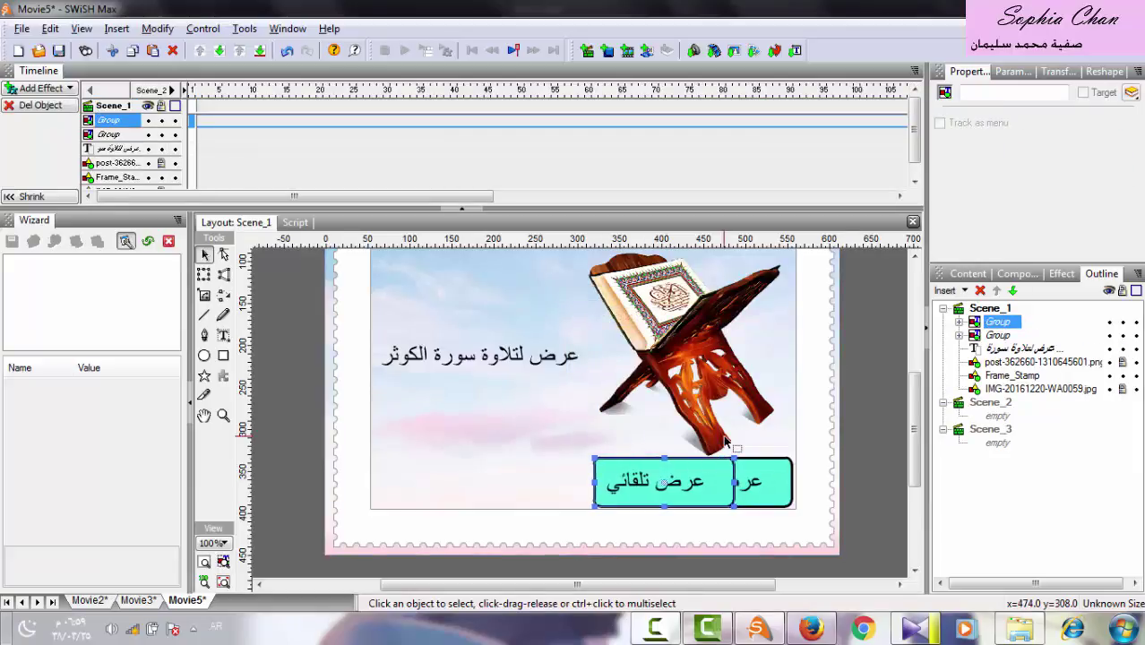
key(shift+Left)
key(shift+Left)
key(shift+Left)
key(shift+Left)
key(shift+Left)
key(shift+Left)
key(shift+Left)
key(shift+Left)
key(shift+Left)
key(shift+Left)
key(shift+Left)
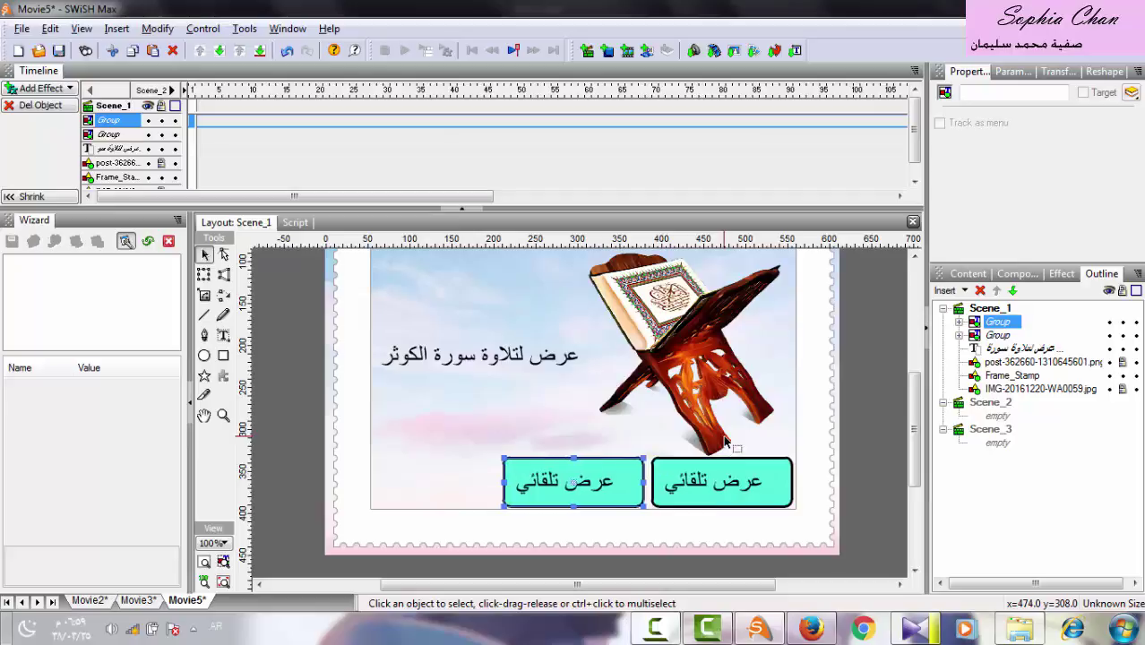
key(shift+Left)
key(shift+Left)
key(shift+Left)
key(shift+Left)
key(shift+Left)
key(shift+Left)
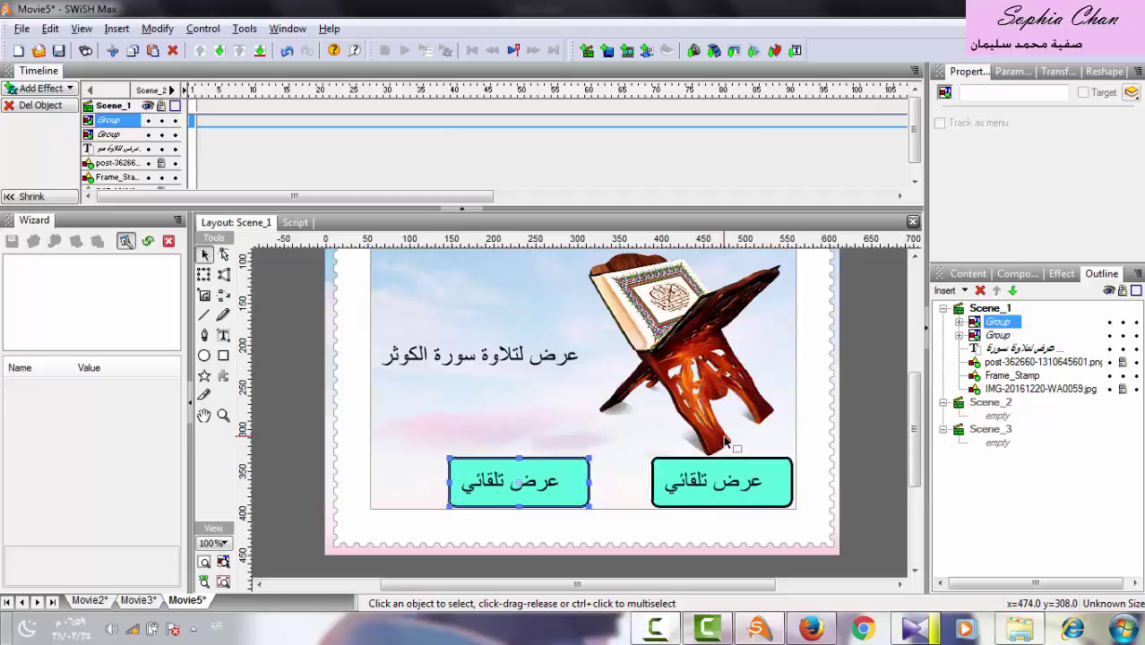
key(shift+Left)
key(shift+Left)
key(shift+Left)
key(shift+Left)
key(shift+Left)
key(shift+Left)
key(shift+Left)
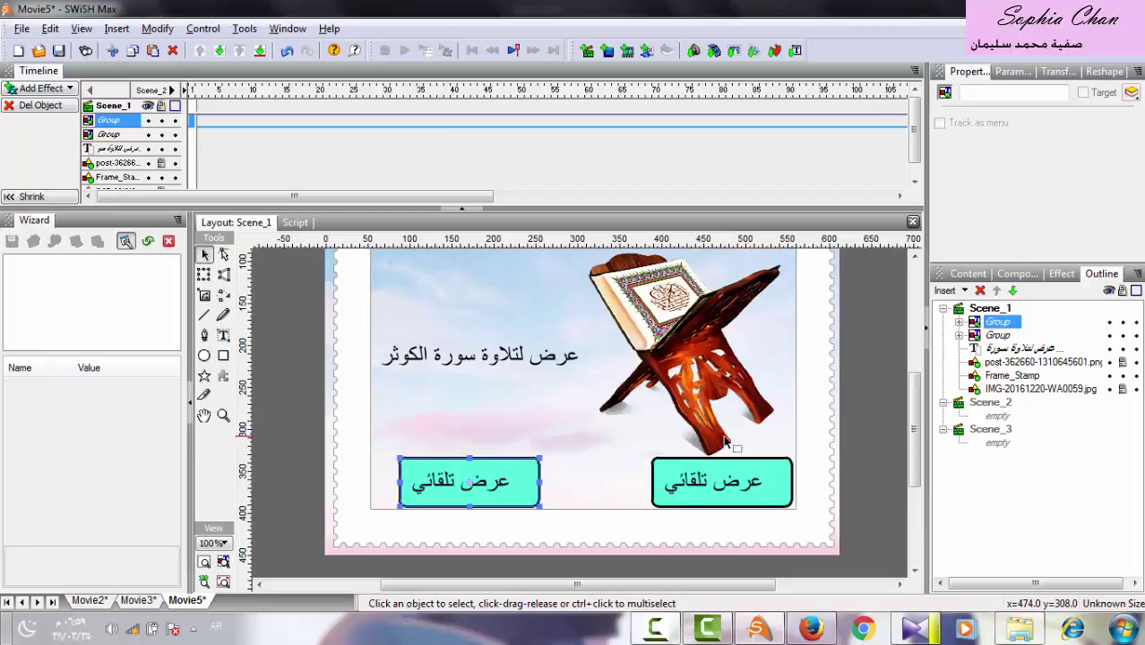
key(Left)
key(Left)
key(Left)
key(Left)
key(Left)
key(Left)
key(Left)
key(Left)
key(Left)
key(Left)
key(Left)
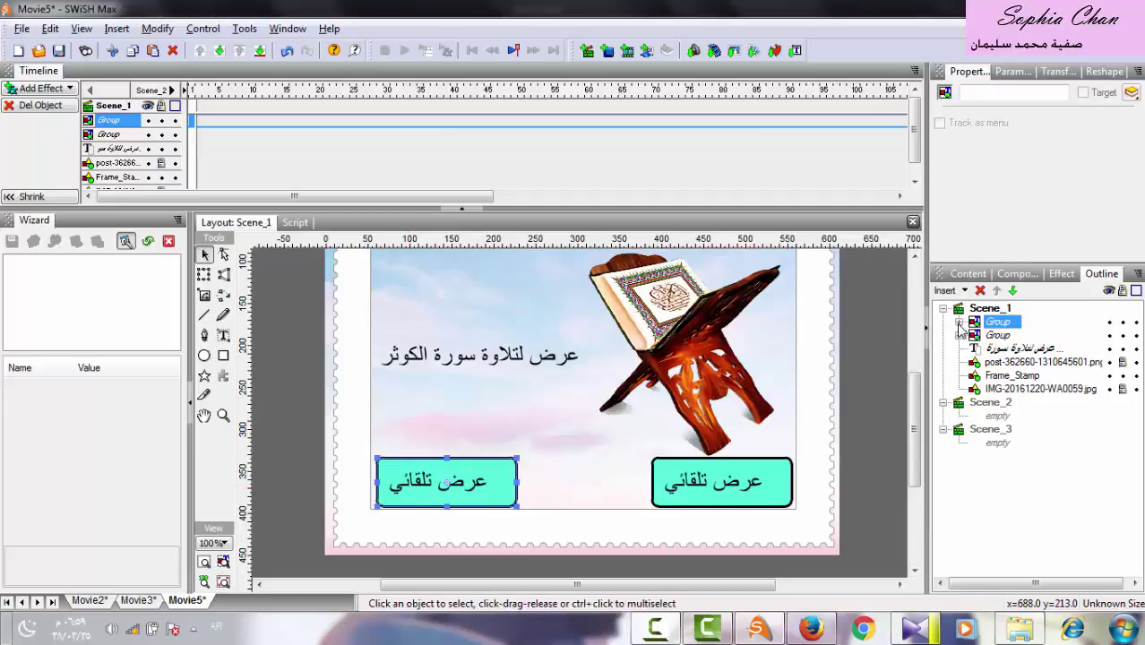
Change the left copy's caption from عرض تلقائي to عرض تفاعلي.
click(959, 323)
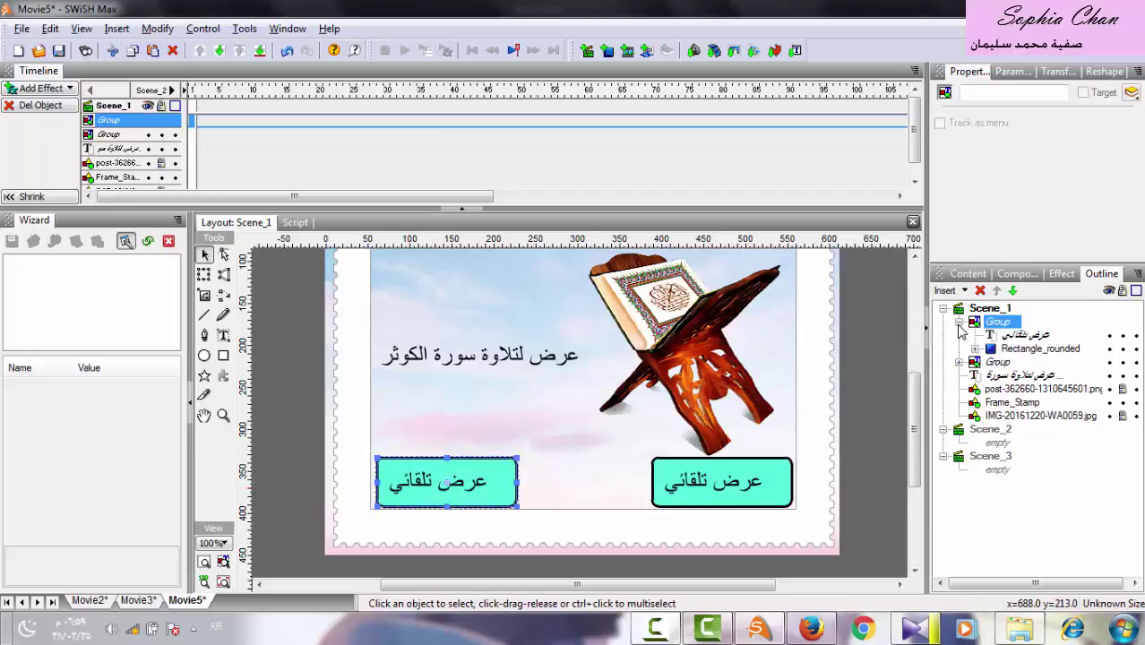
click(1028, 335)
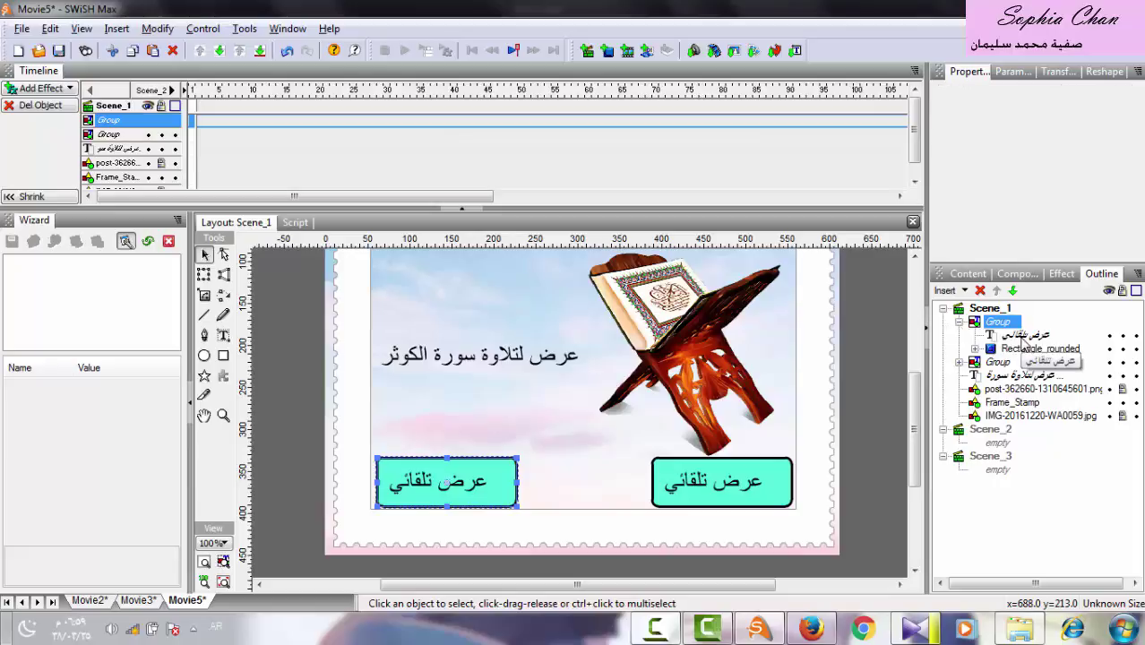
click(223, 335)
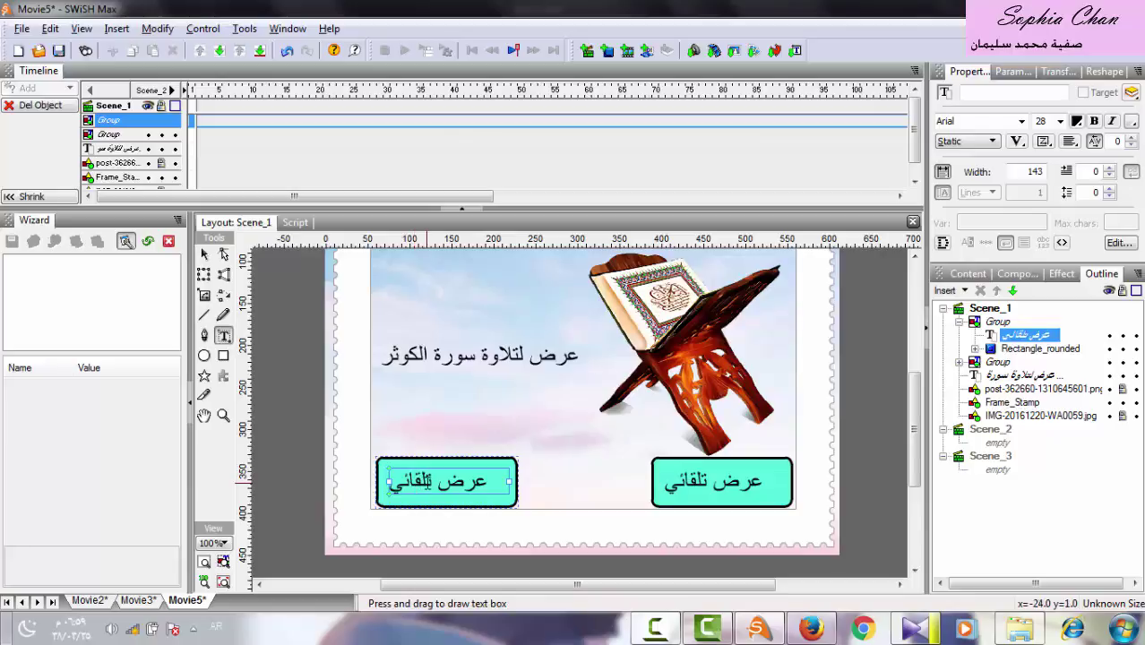
drag(433, 482, 390, 482)
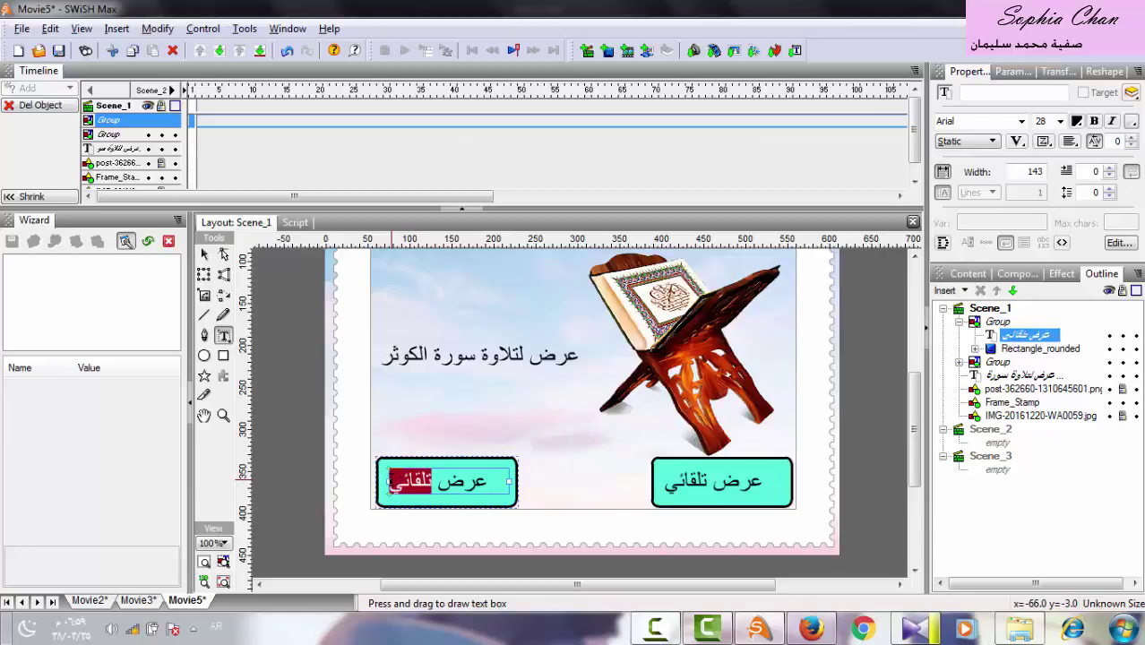
text(تقا)
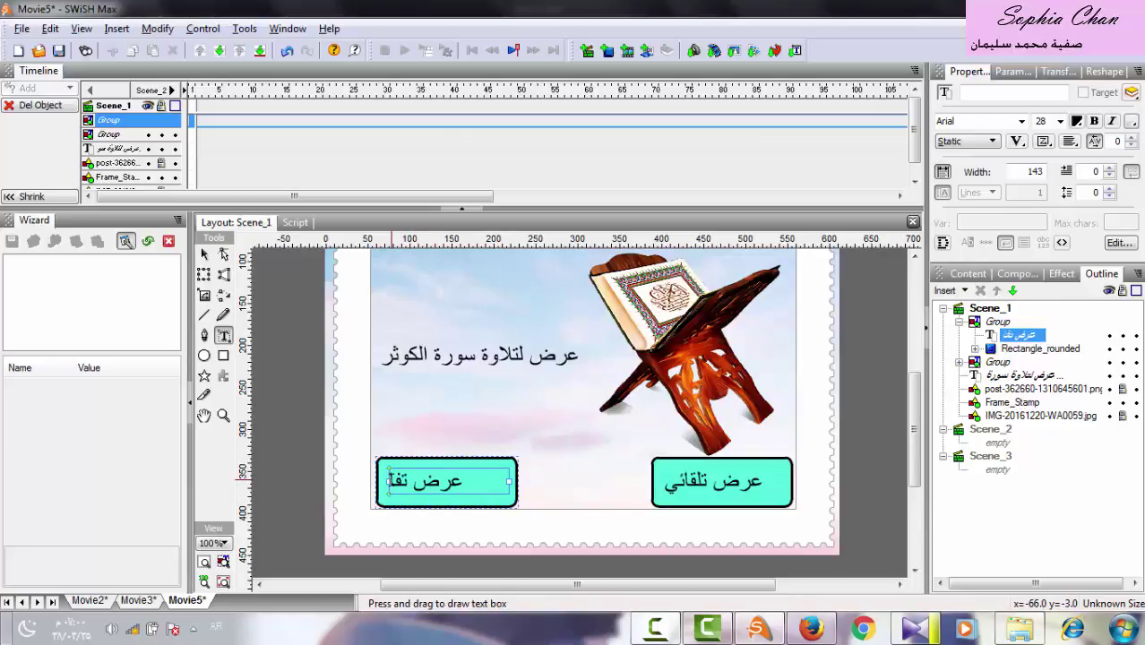
text(علي)
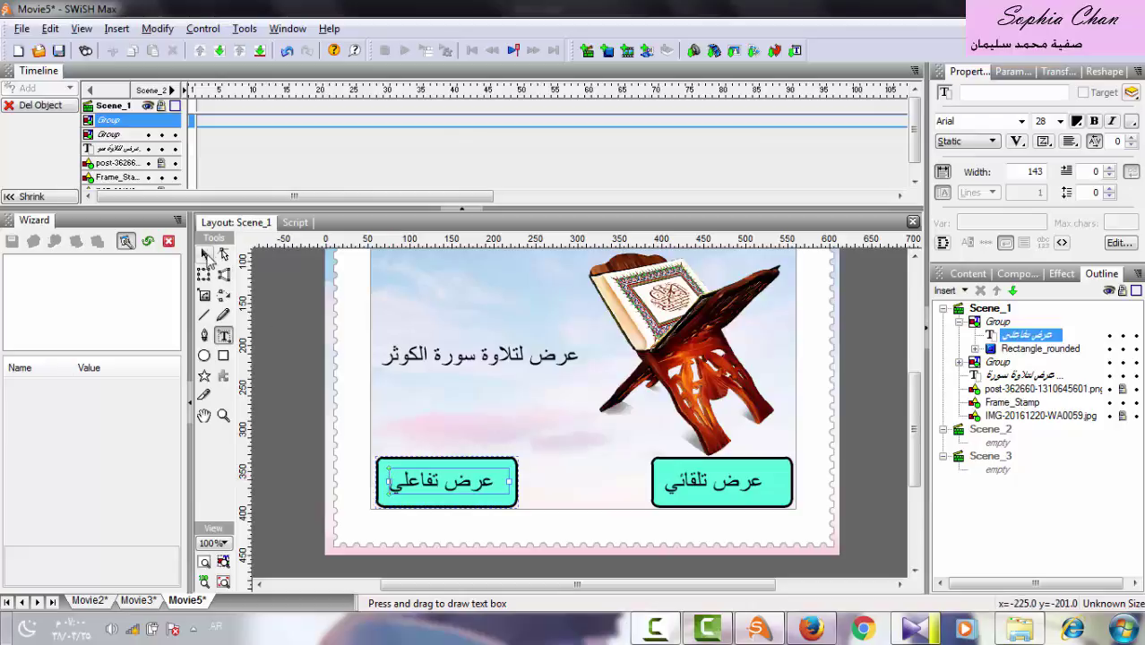
click(206, 256)
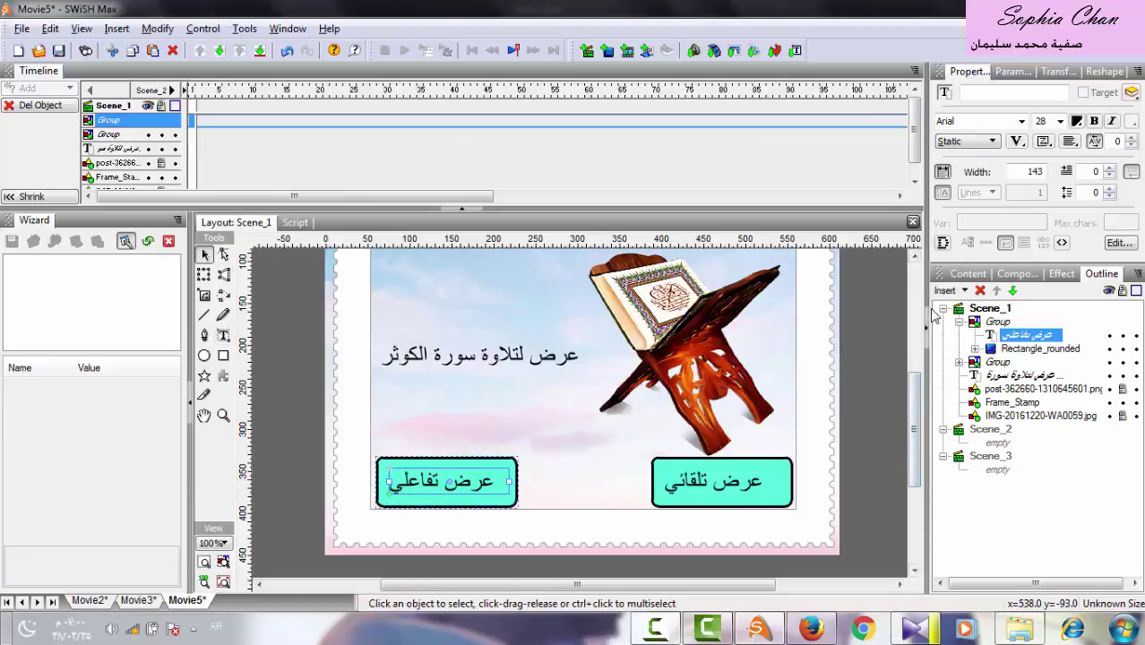
click(943, 311)
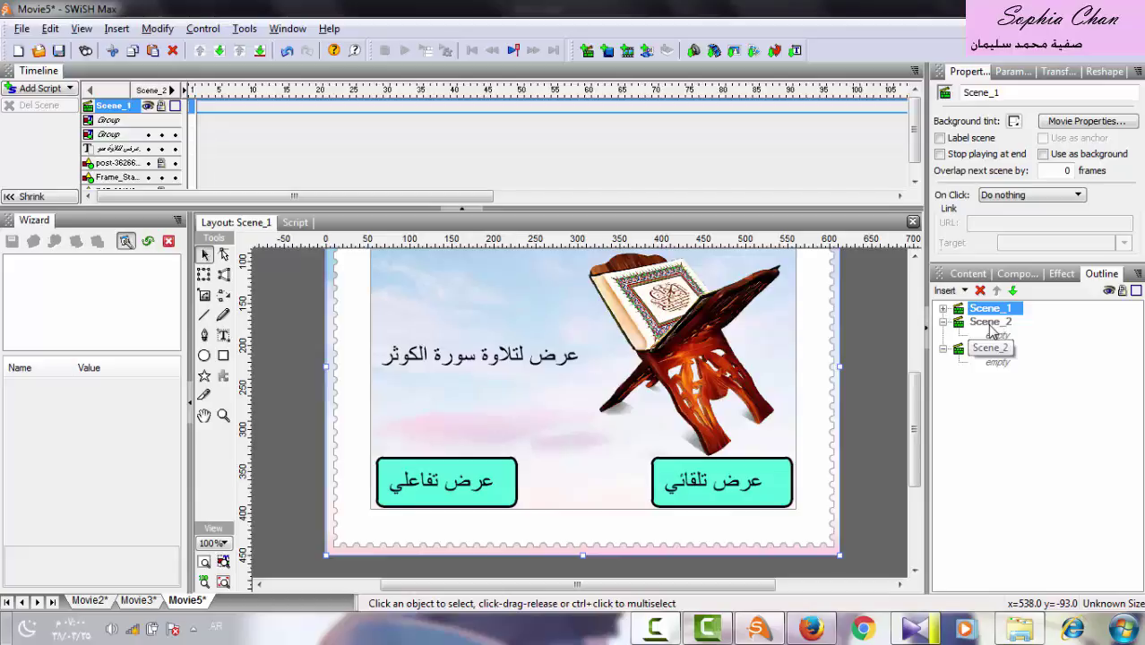
Paste the عرض تلقائي button group into Scene_2 and move it to the bottom centre.
click(987, 322)
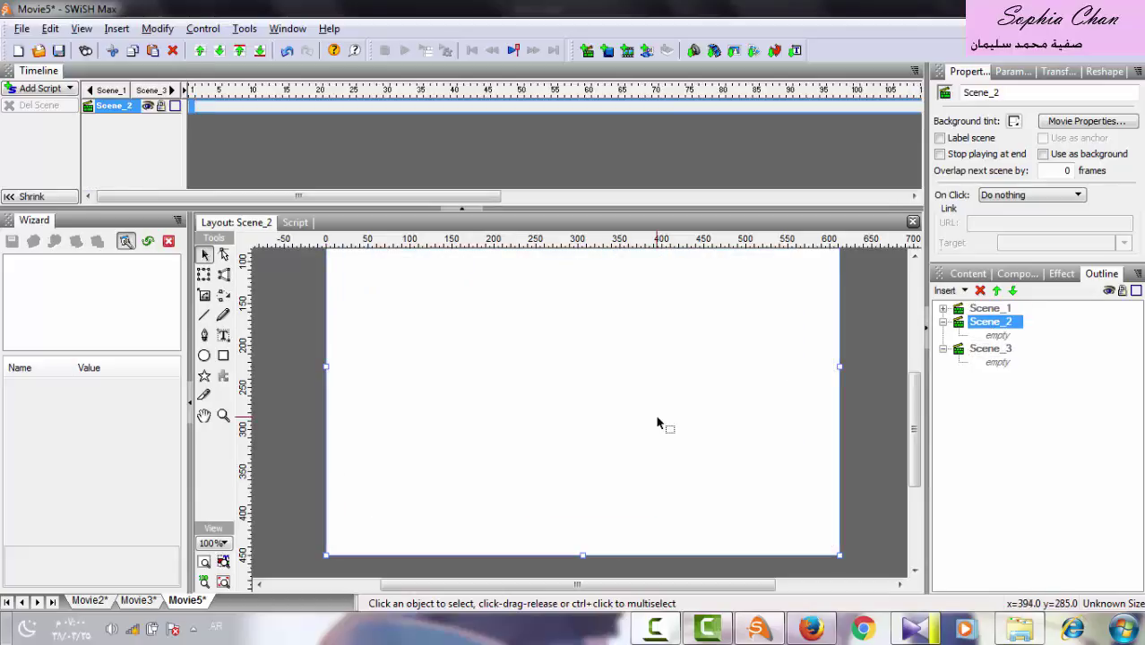
right_click(598, 418)
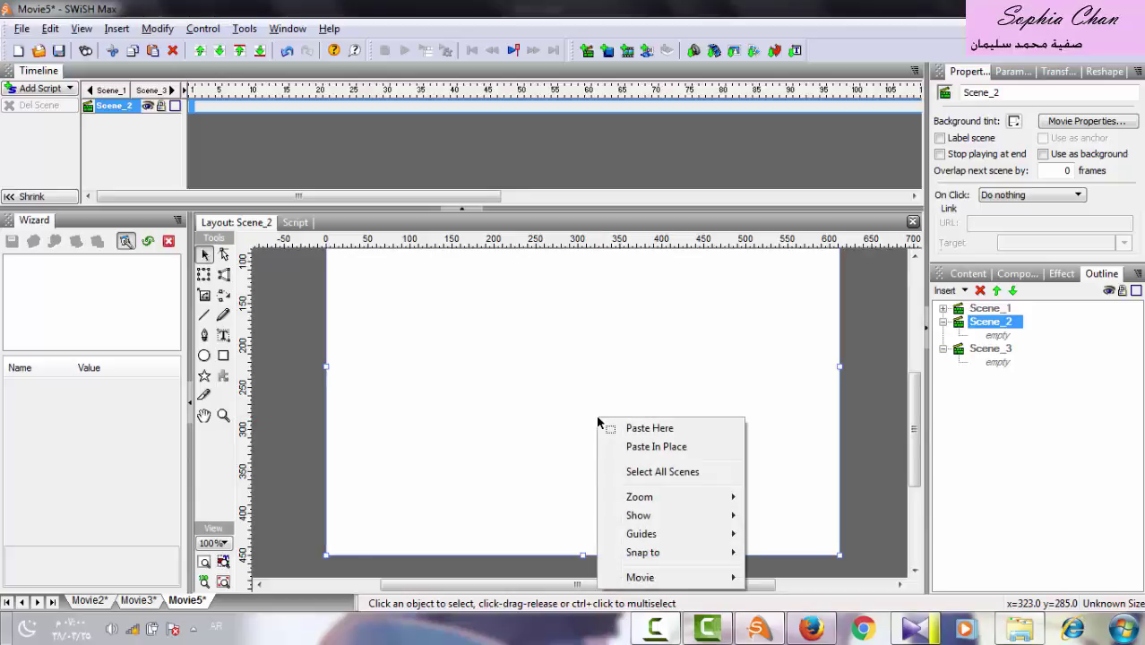
click(654, 447)
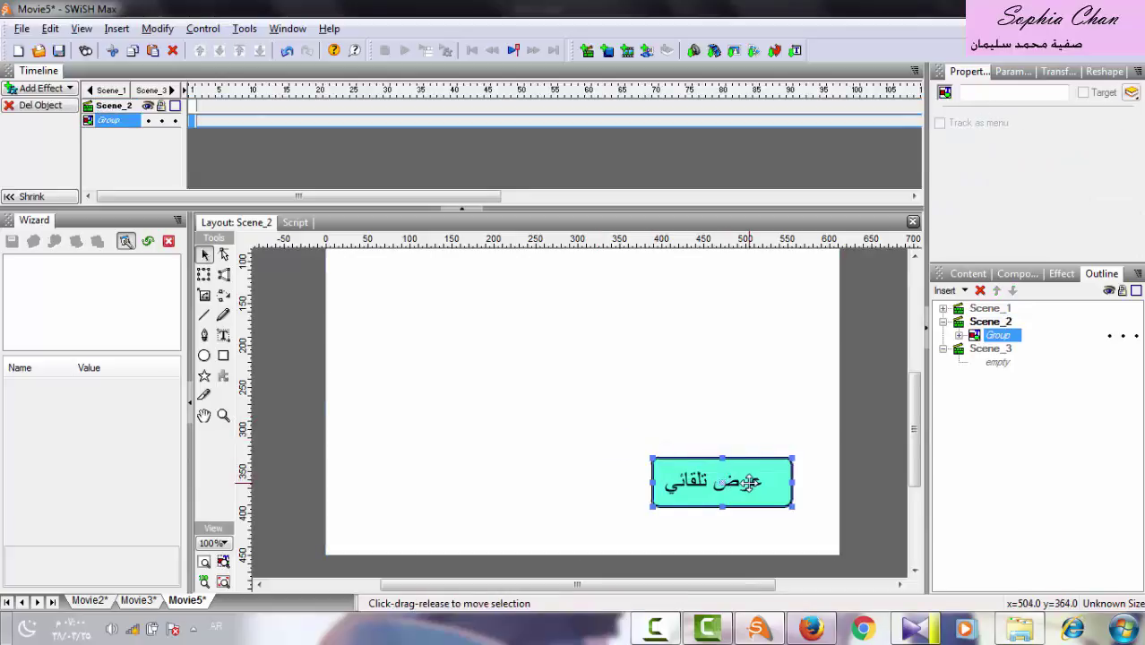
drag(750, 482, 604, 515)
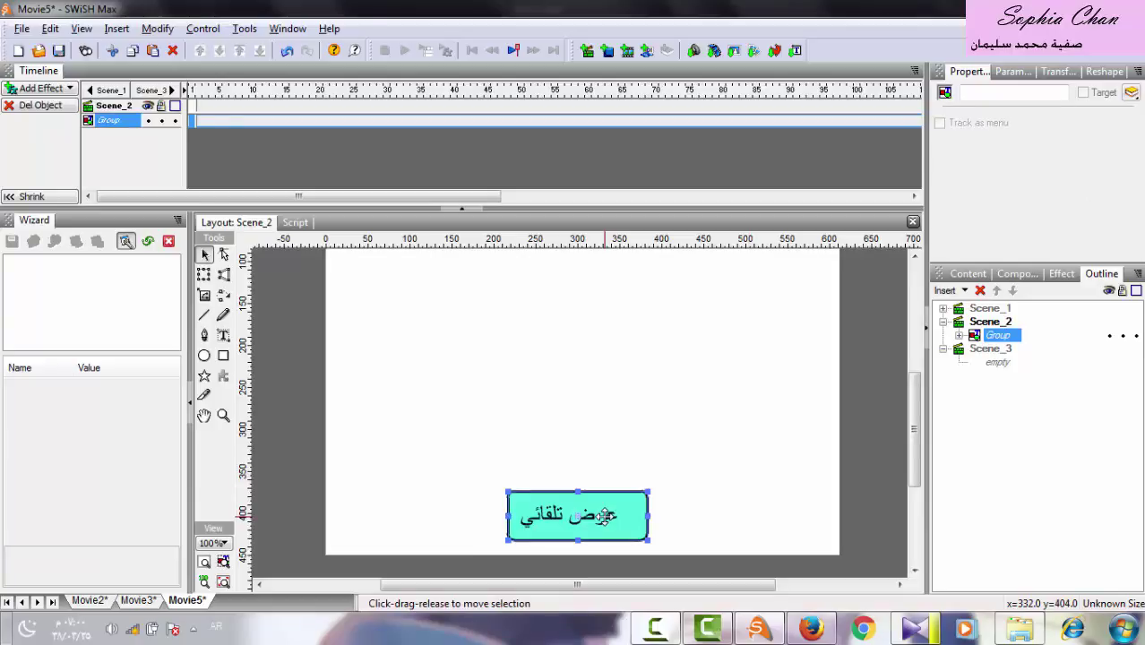
click(959, 335)
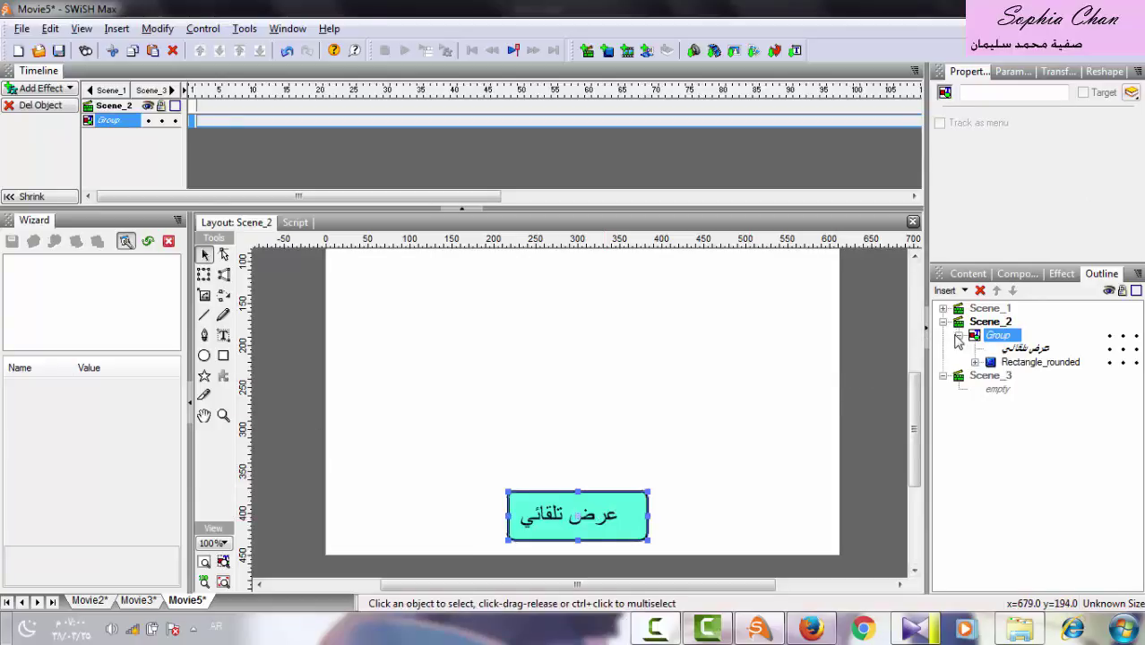
Replace the Scene_2 button label with الرئيسية and nudge it right to centre it.
click(1021, 349)
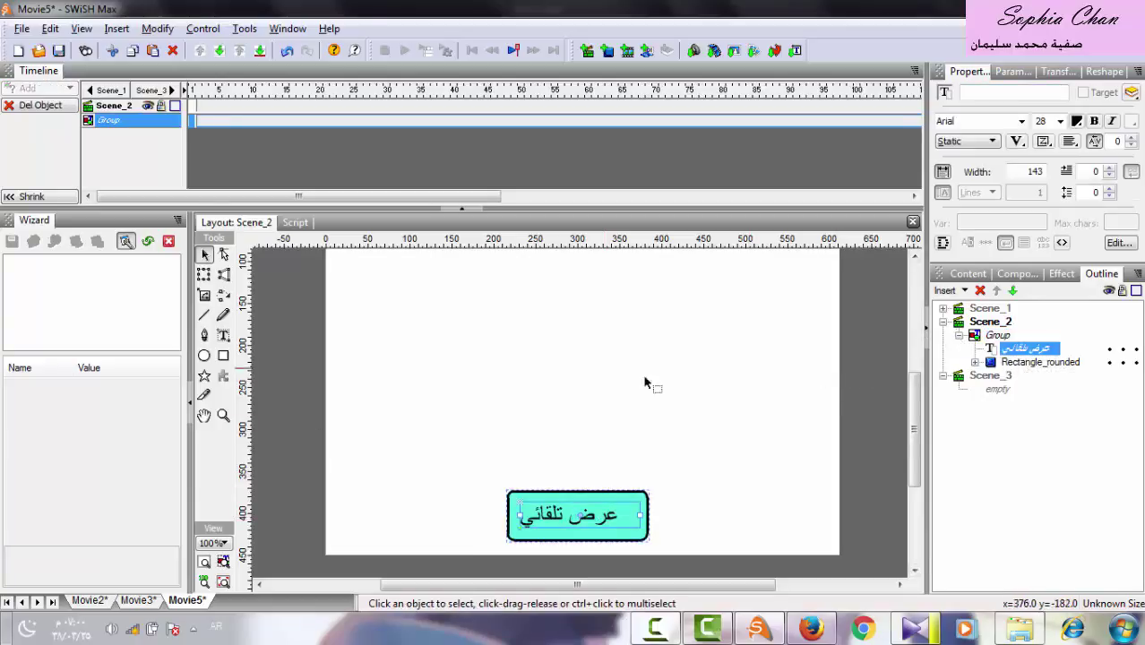
click(223, 335)
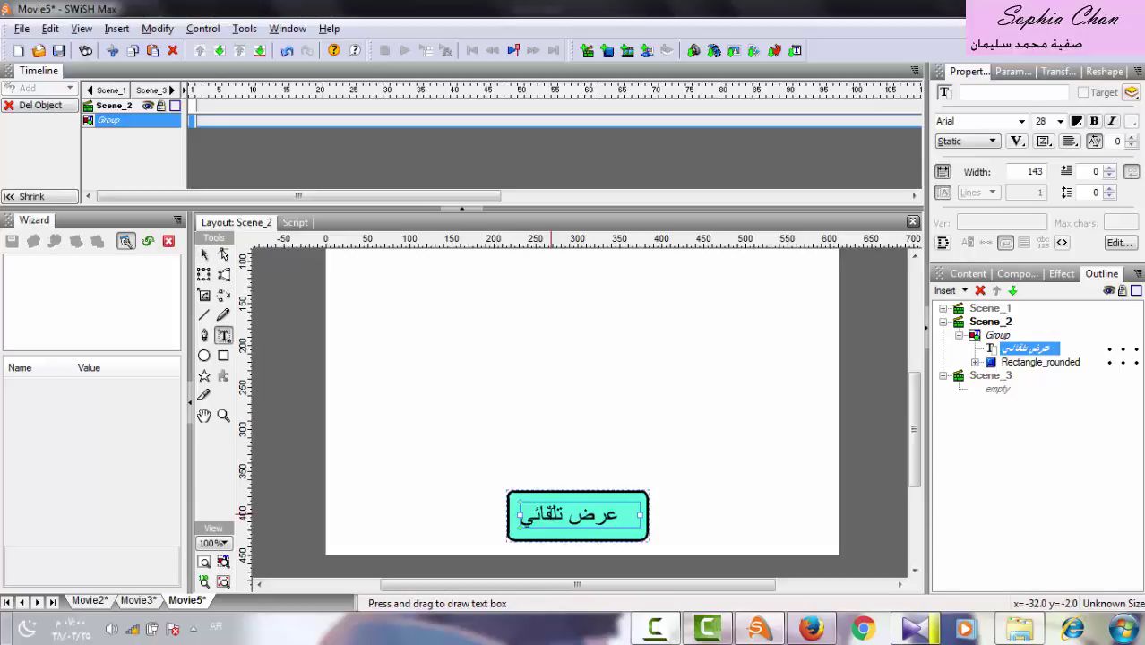
click(552, 514)
key(ctrl+a)
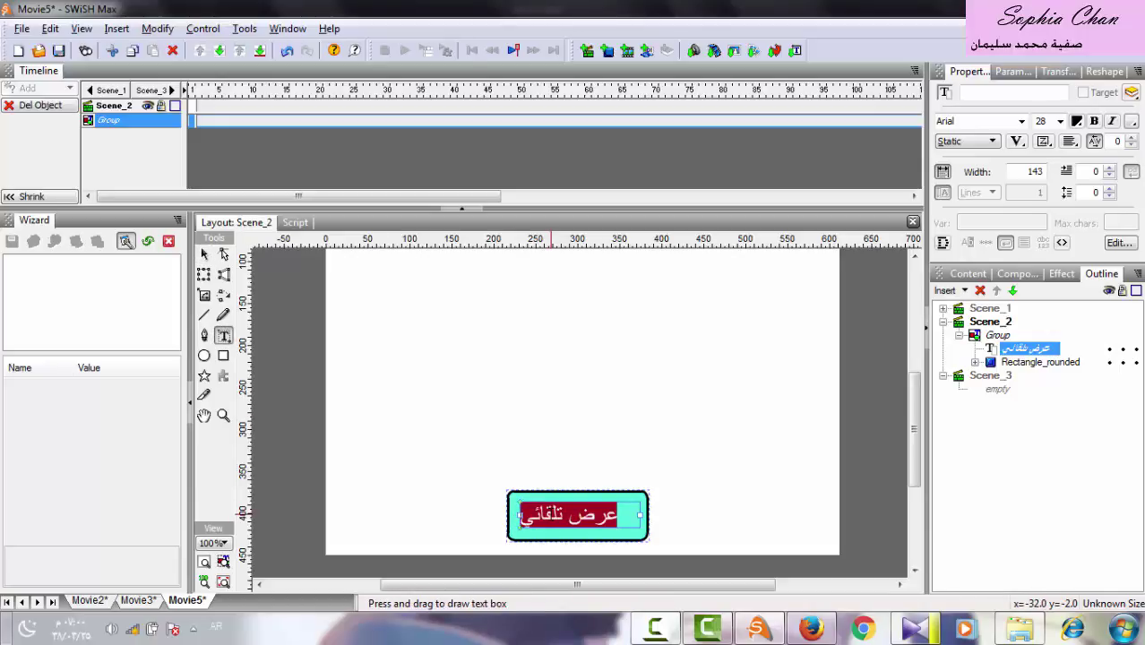
text(الرئي)
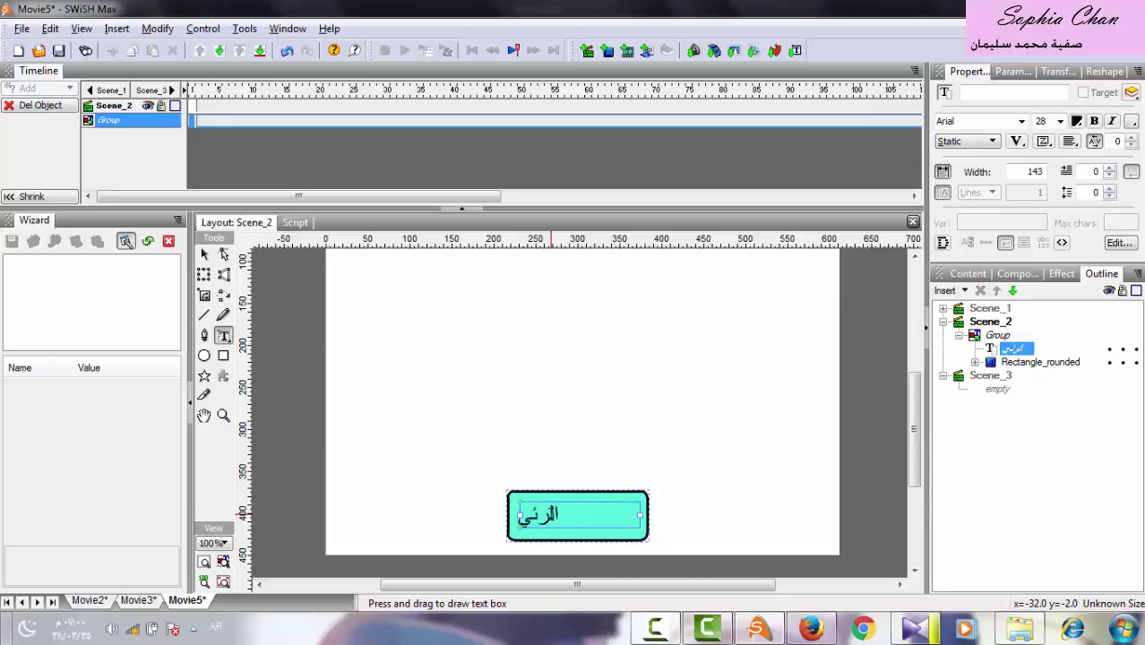
text(سية)
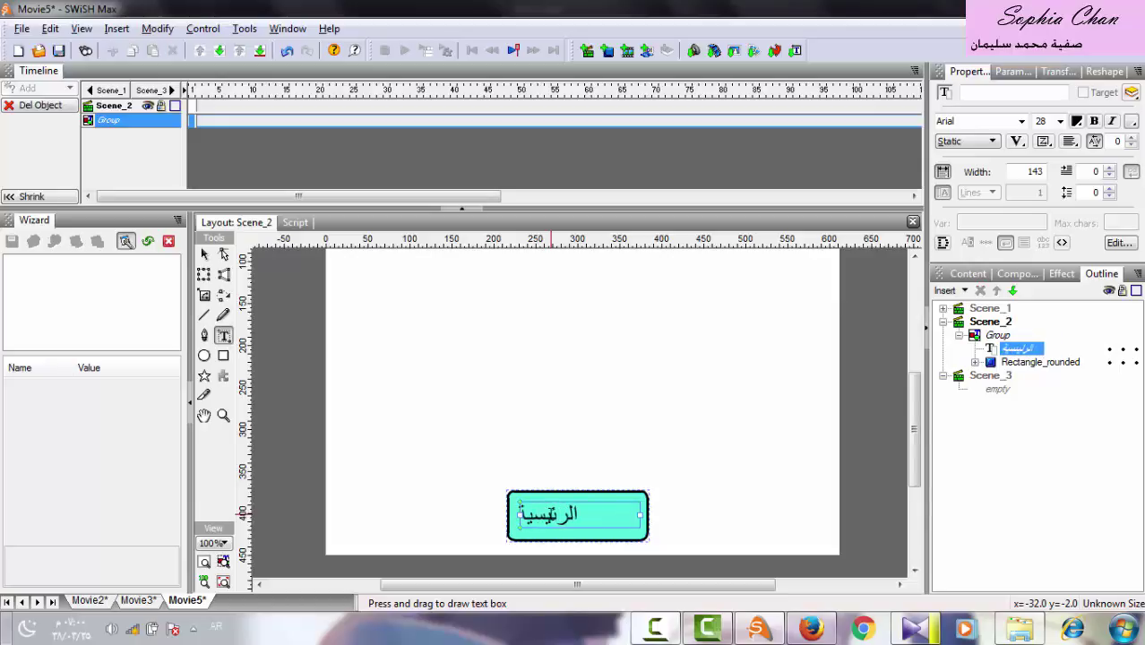
click(204, 254)
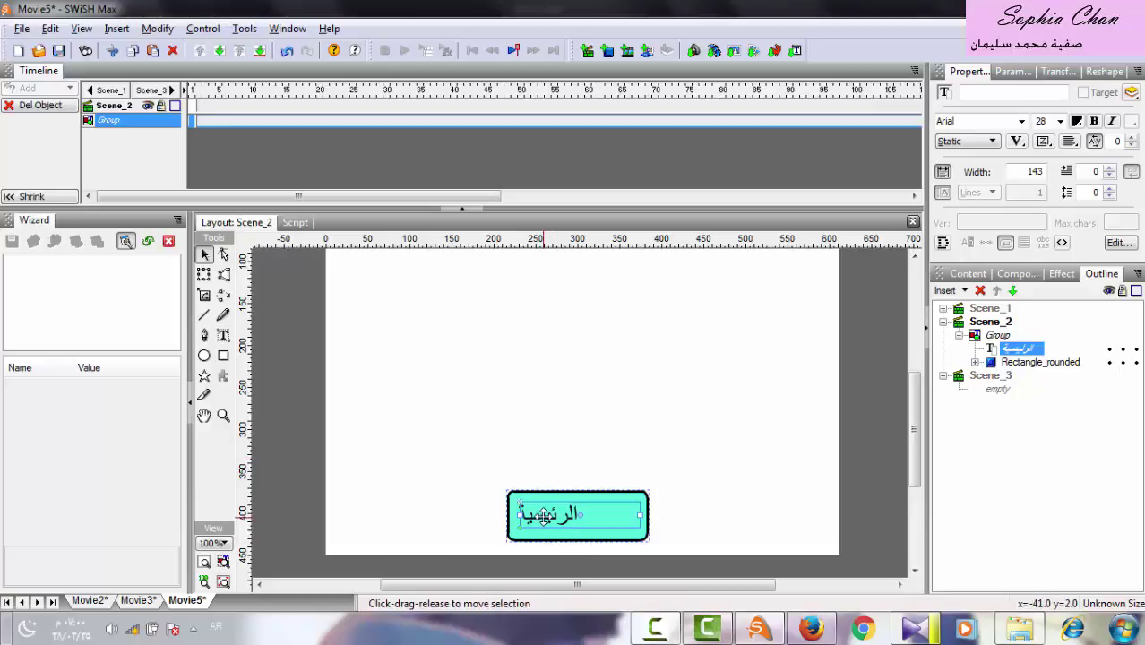
drag(549, 517, 566, 517)
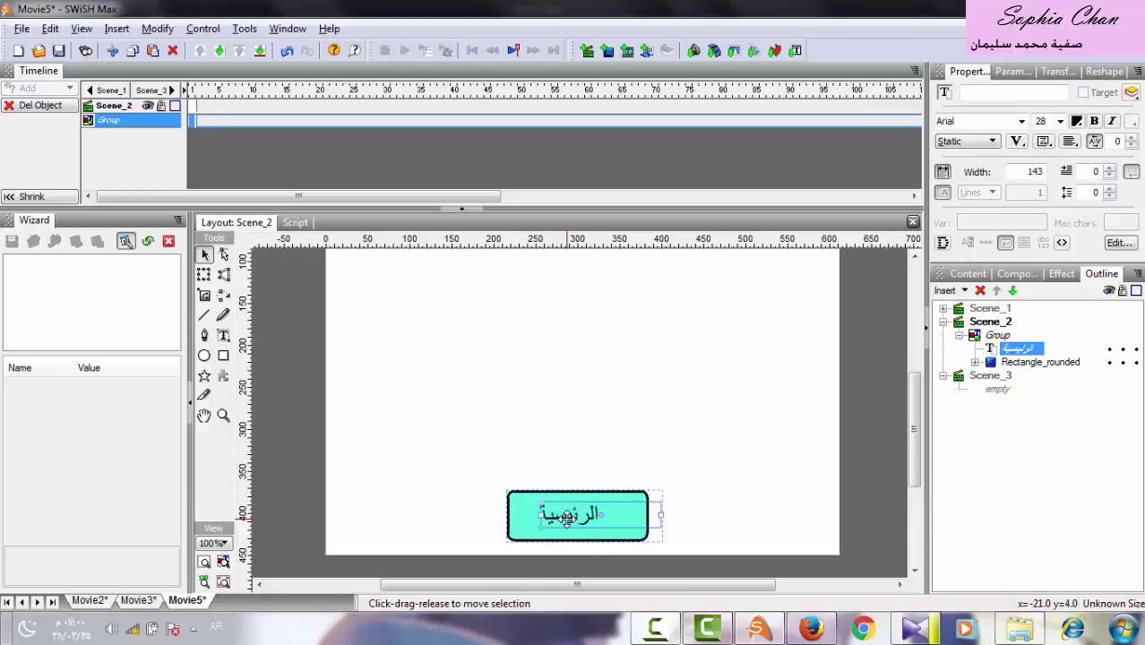
click(960, 337)
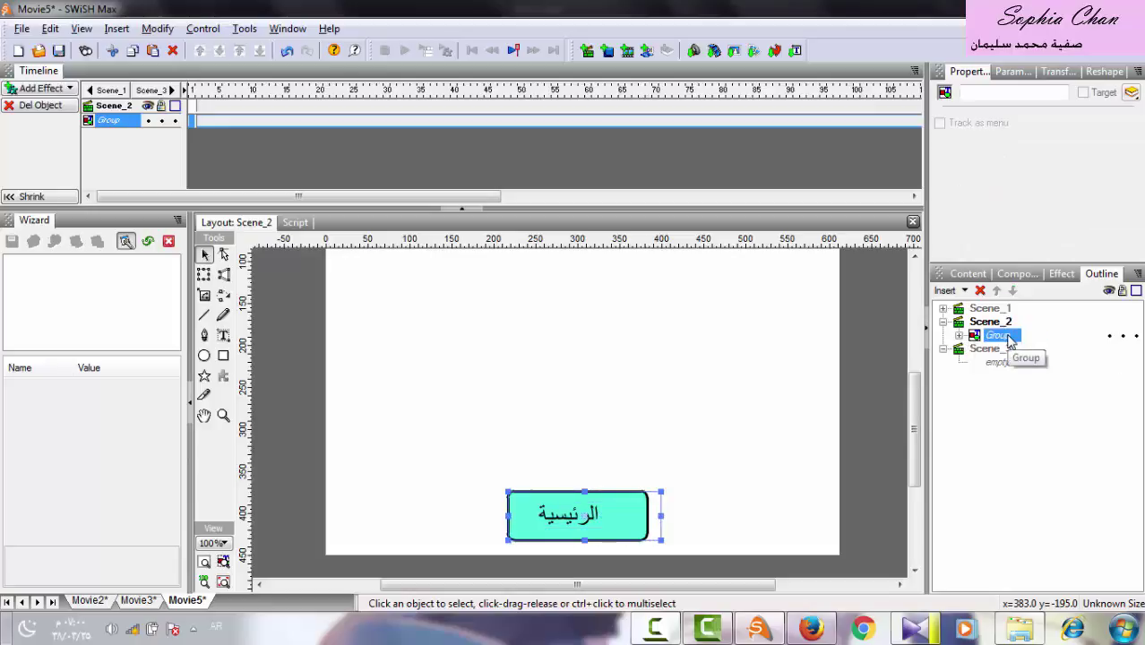
click(997, 335)
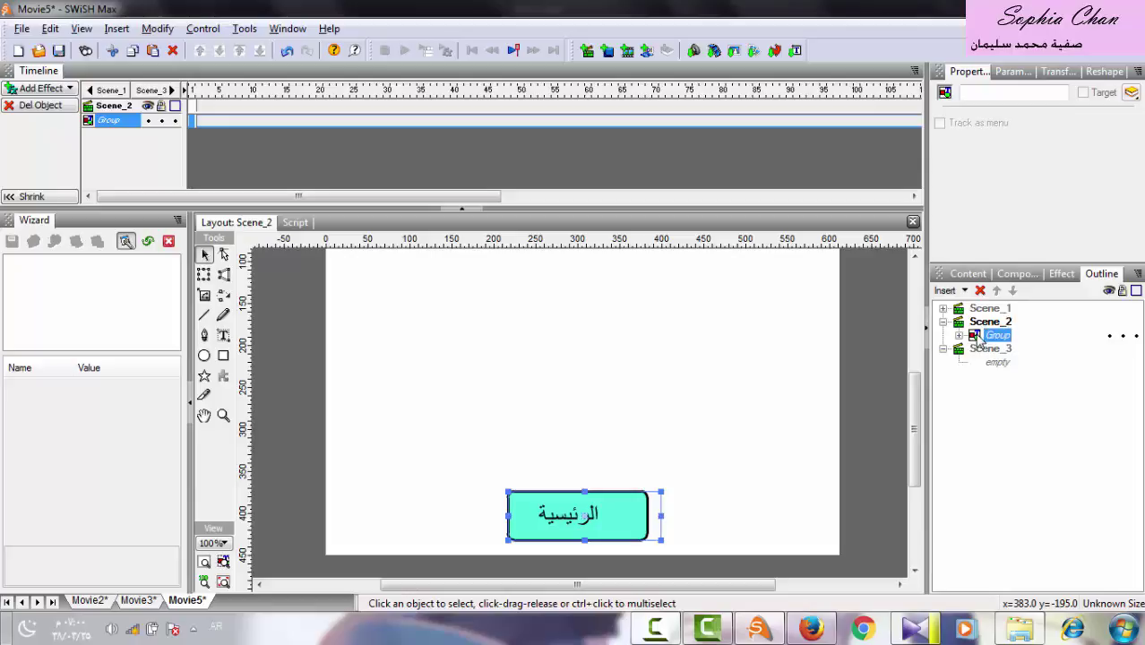
Copy the الرئيسية button group and paste it in place in Scene_3.
right_click(990, 336)
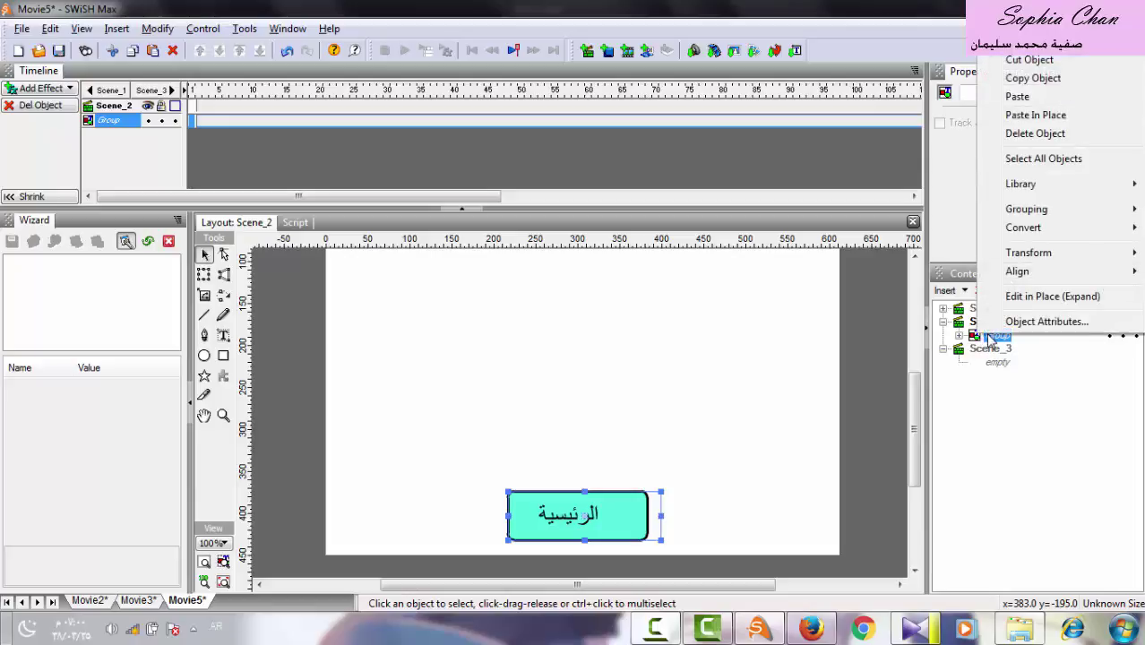
click(1033, 78)
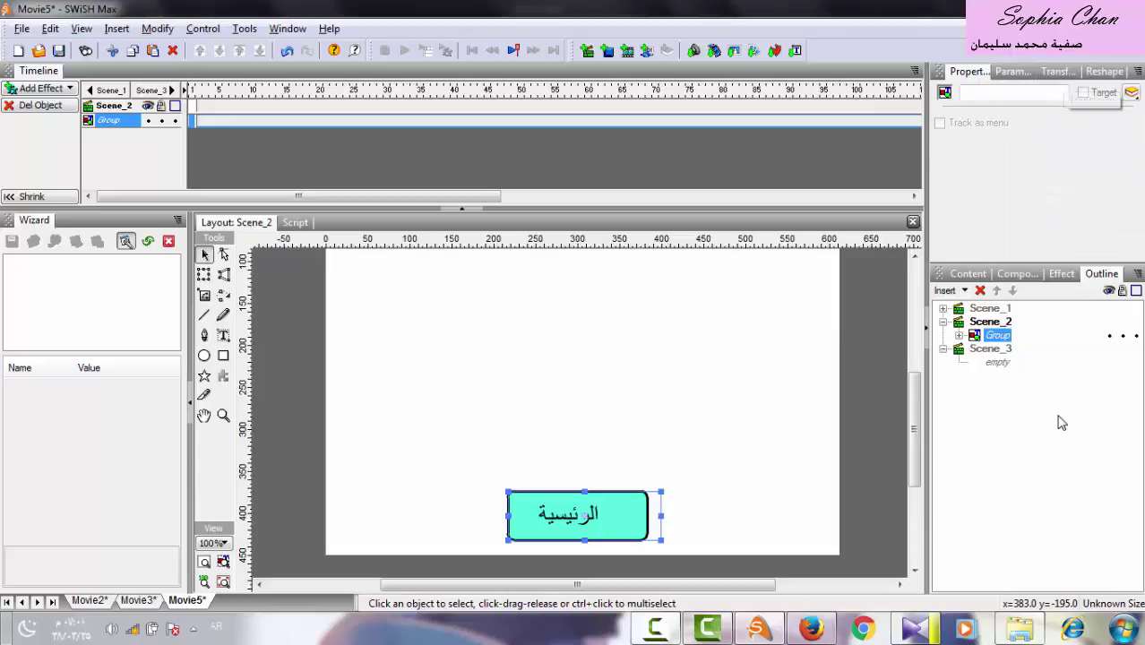
click(980, 353)
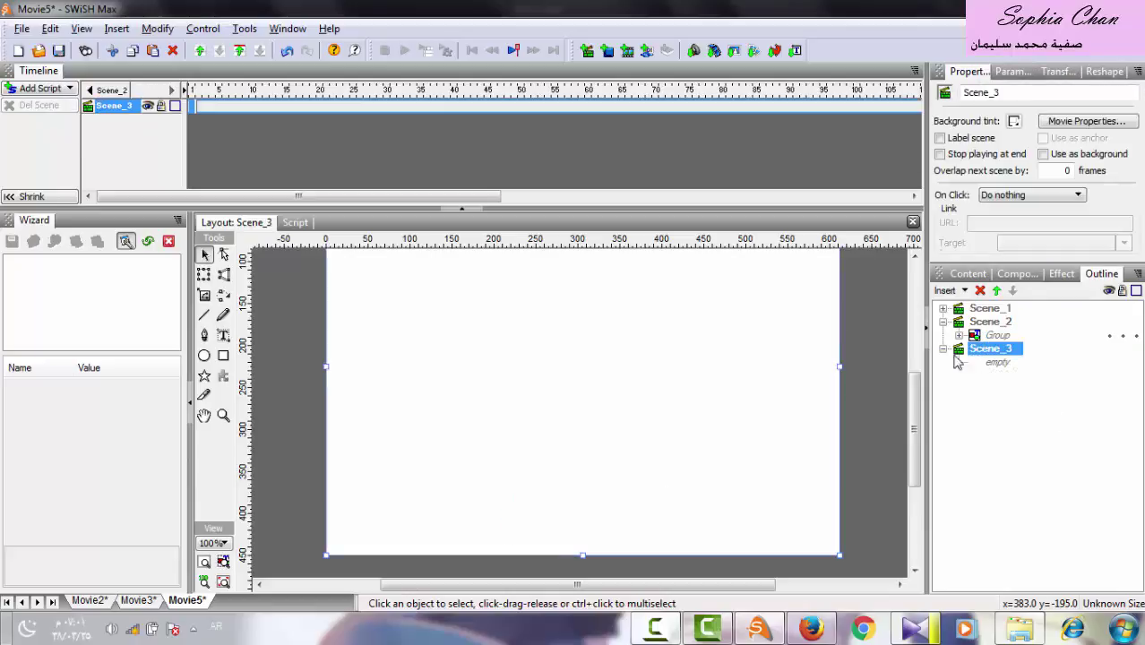
right_click(589, 460)
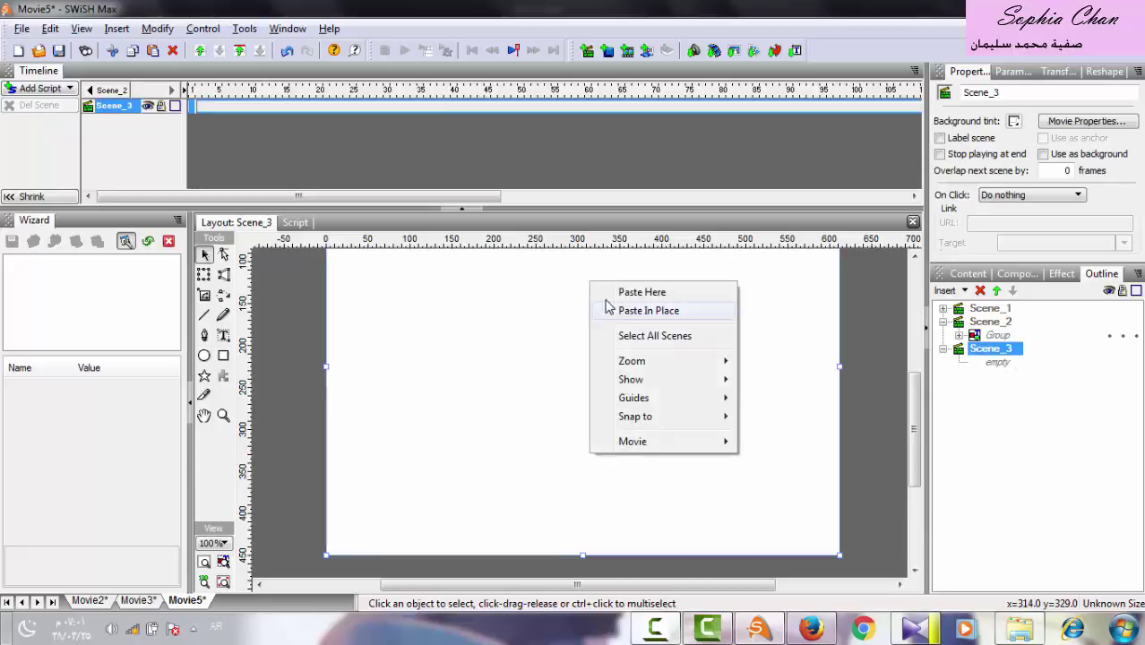
click(691, 313)
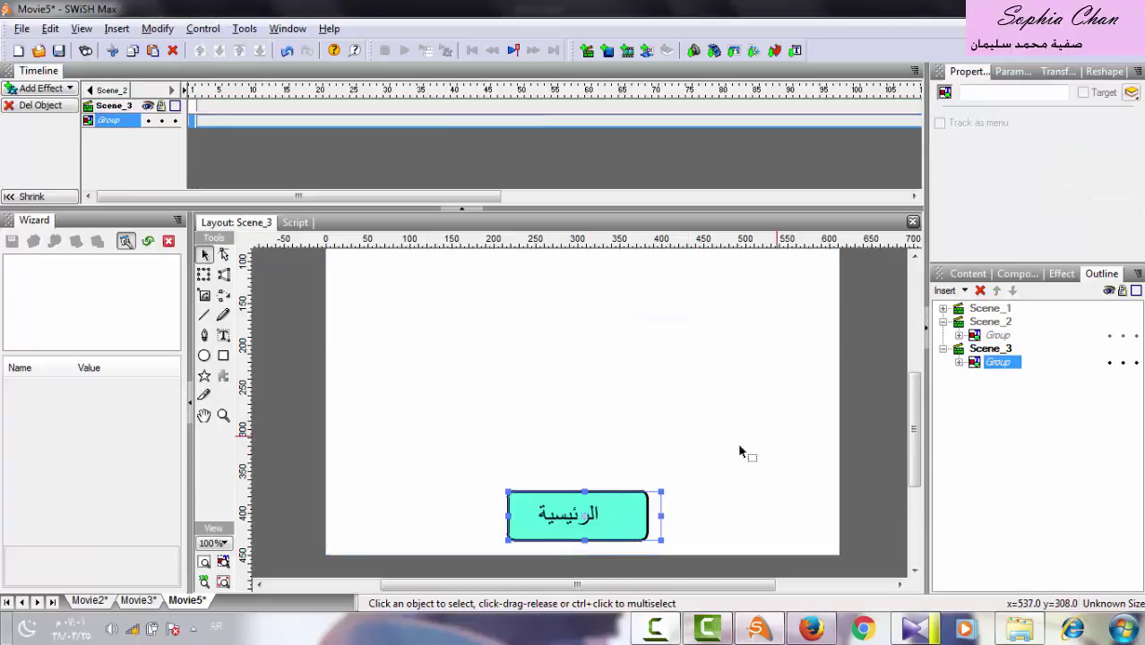
Deselect the pasted button and collapse the group and Scene_3 in the Outline.
click(486, 531)
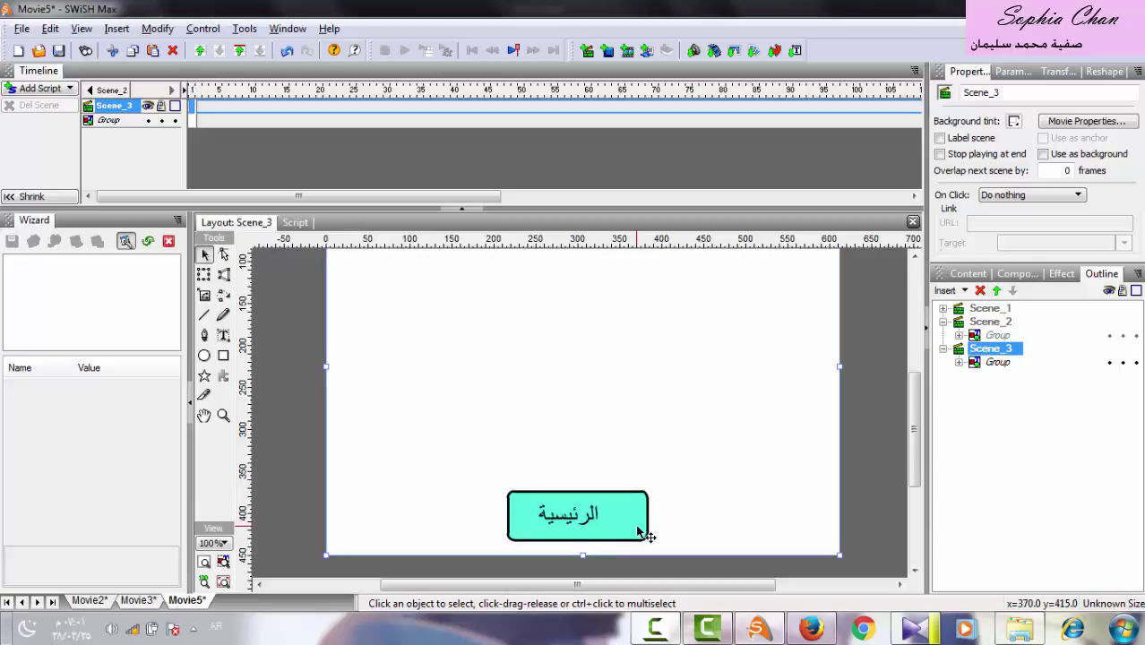
right_click(655, 627)
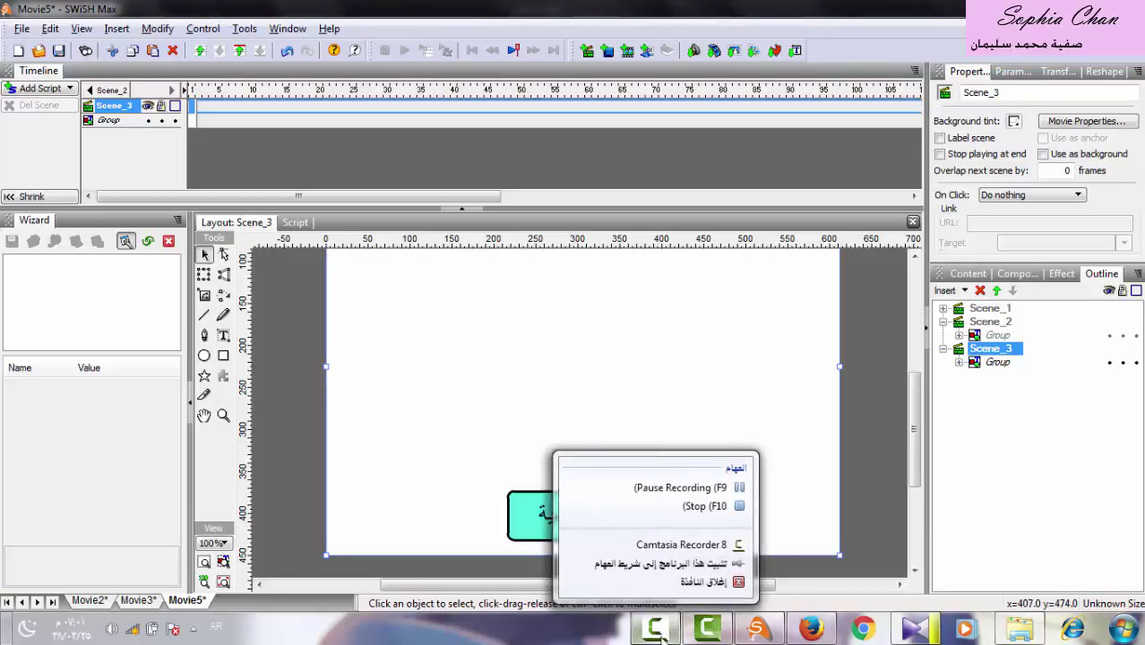
click(680, 488)
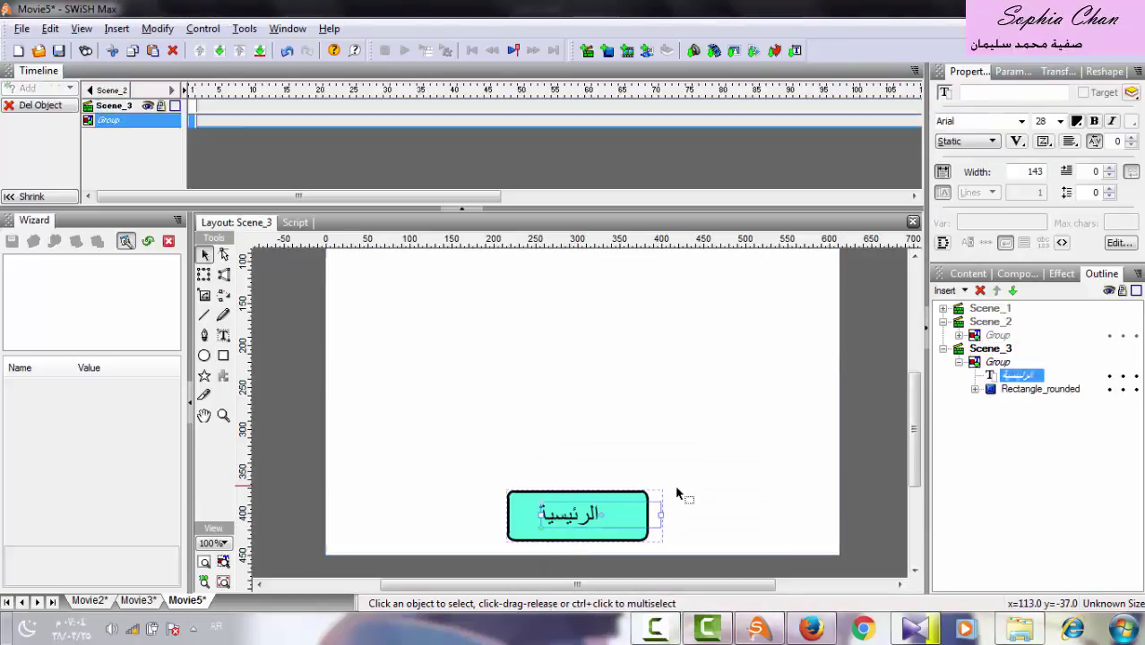
click(959, 361)
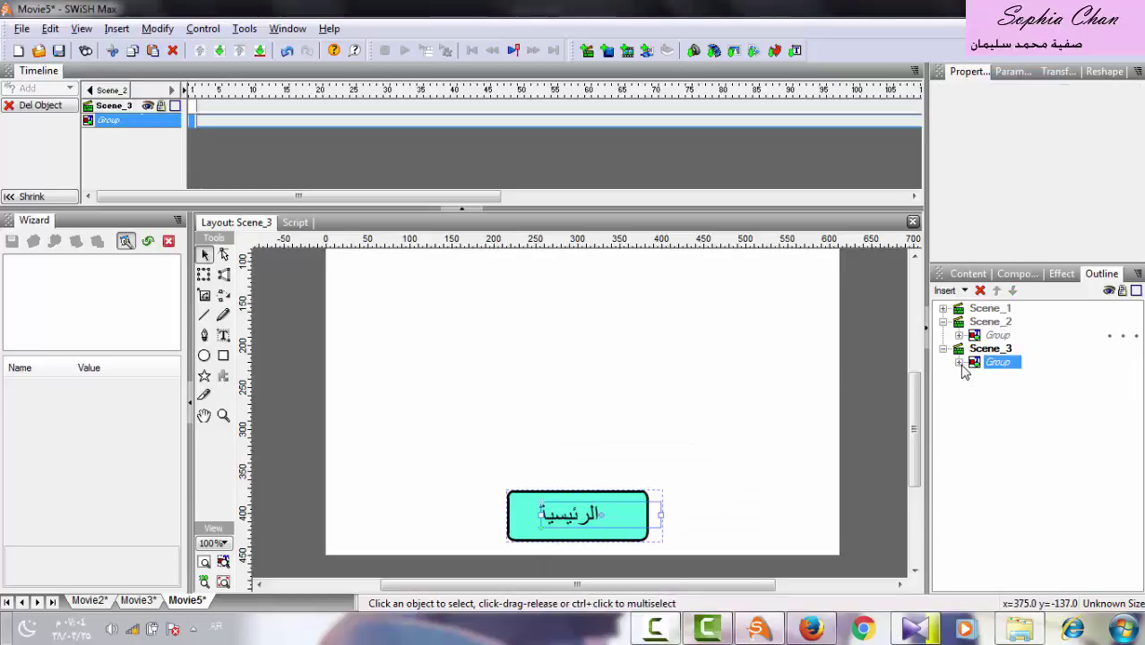
click(943, 349)
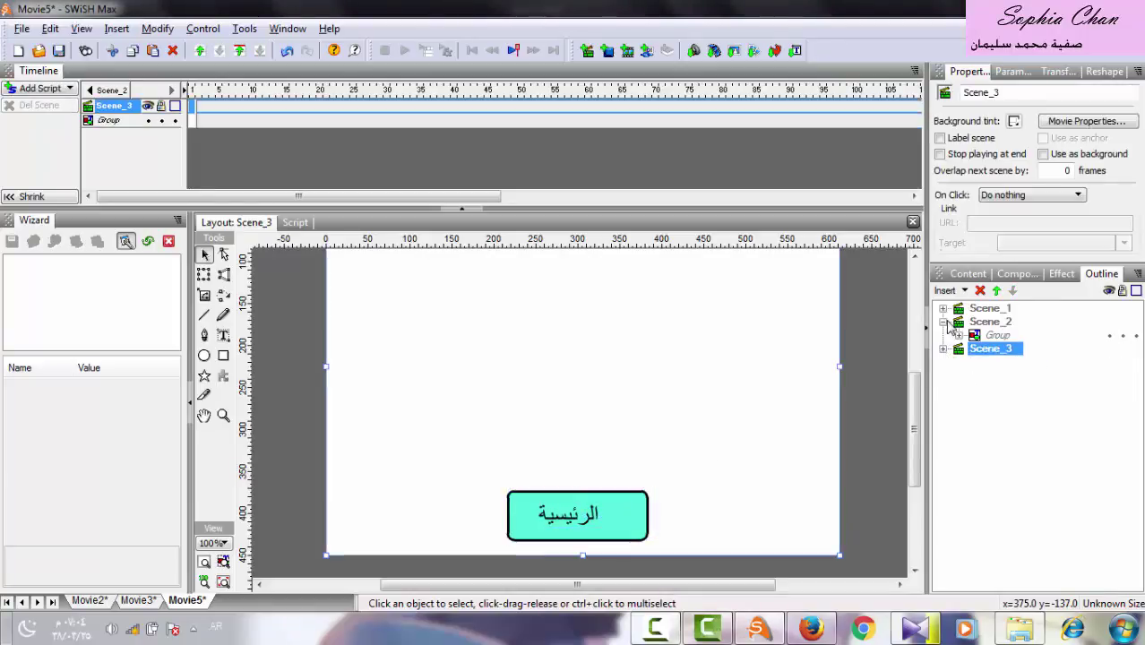
Return to Scene_1 and select the عرض تفاعلي button's Rectangle_rounded.
click(942, 321)
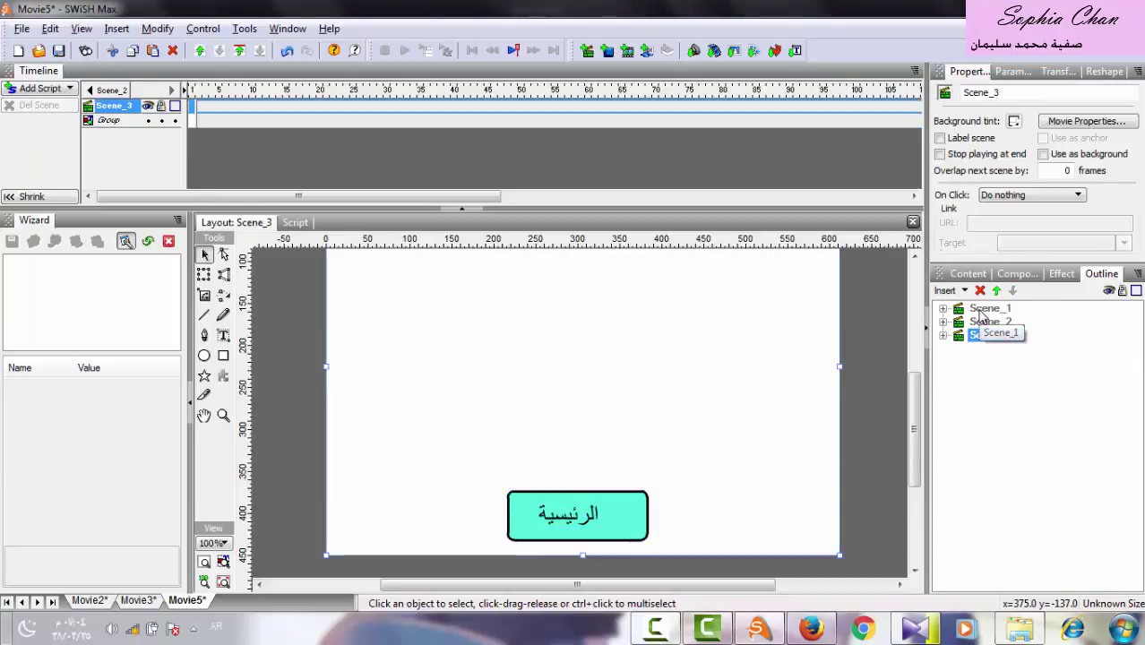
click(978, 310)
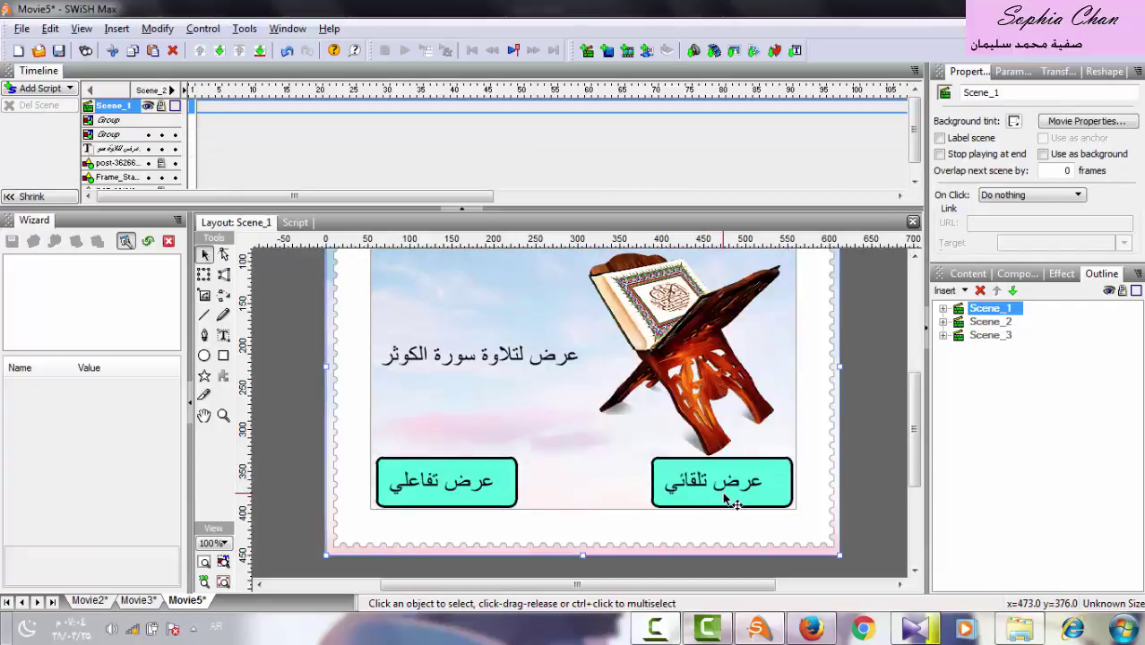
click(726, 499)
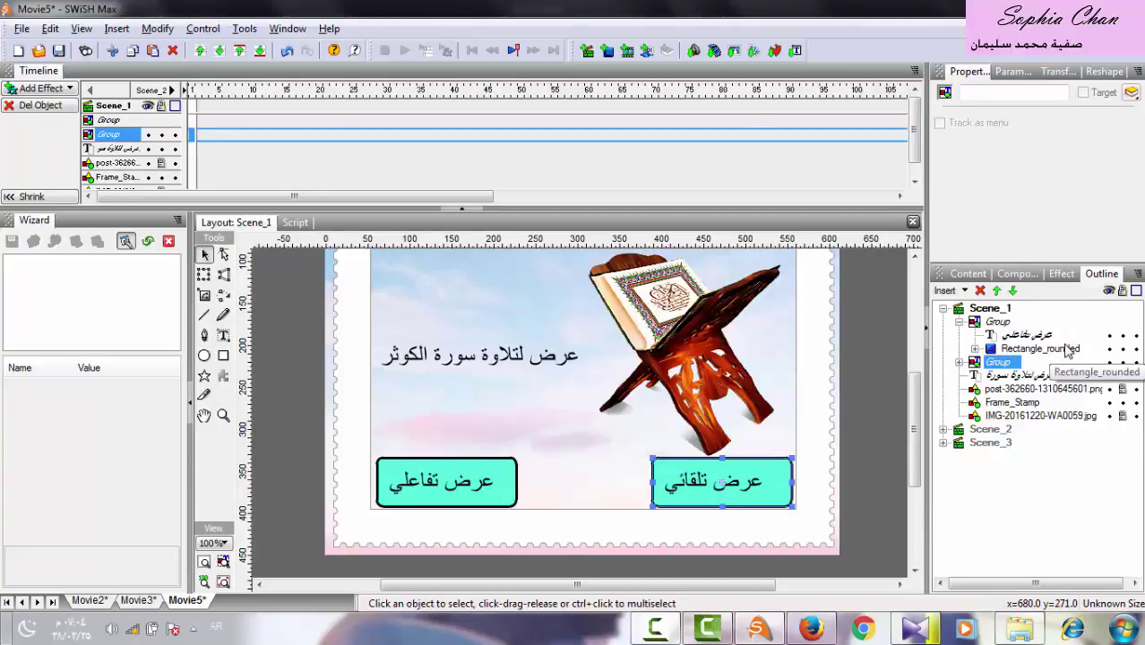
click(1037, 349)
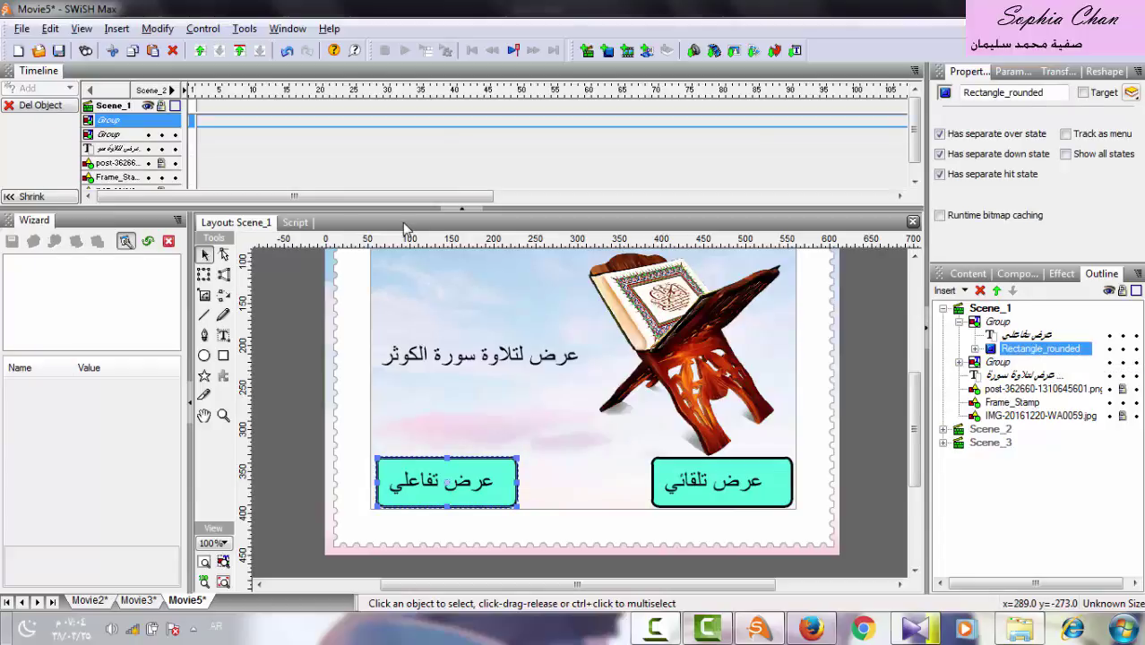
Add a nextSceneAndPlay() release action to the rectangle's script.
click(295, 223)
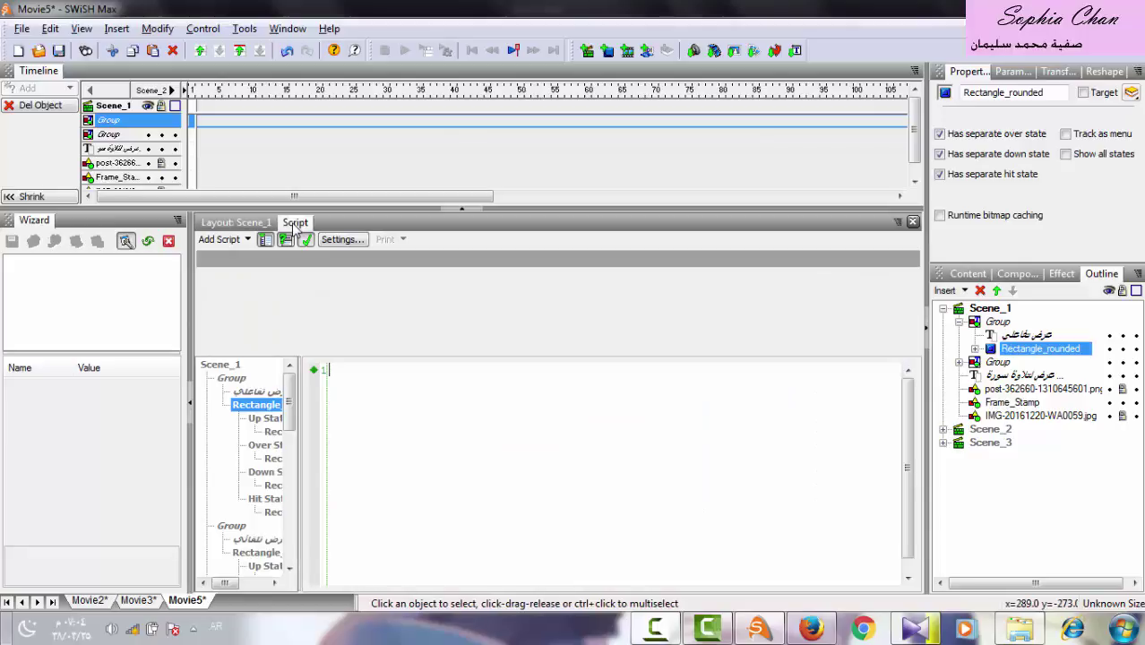
click(220, 242)
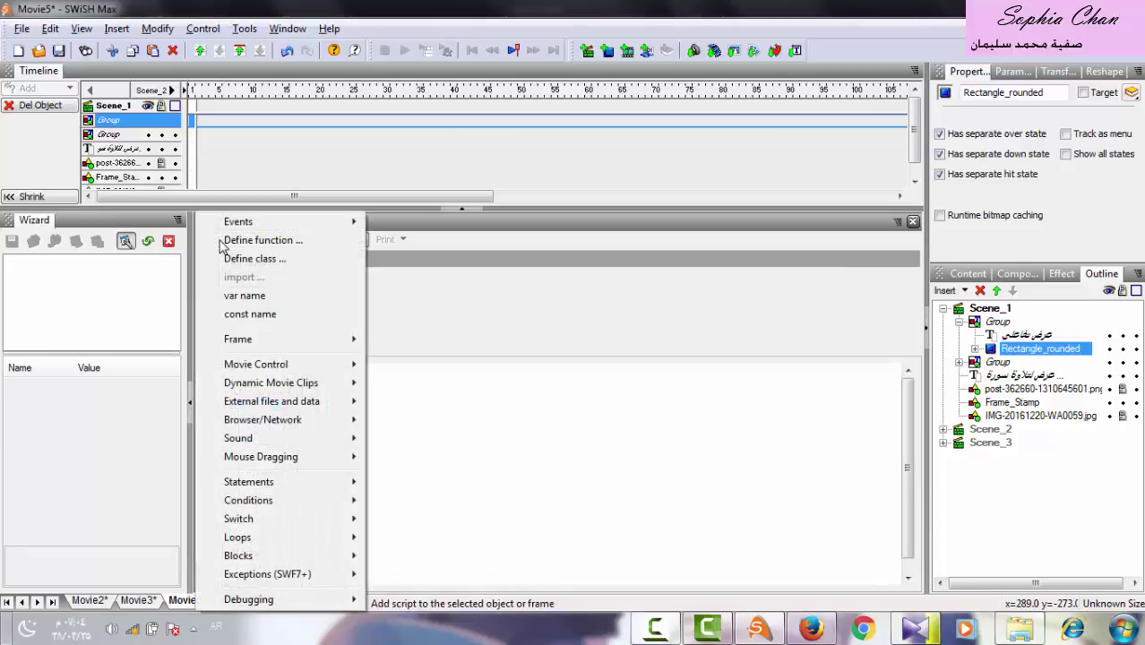
mouse_move(263, 363)
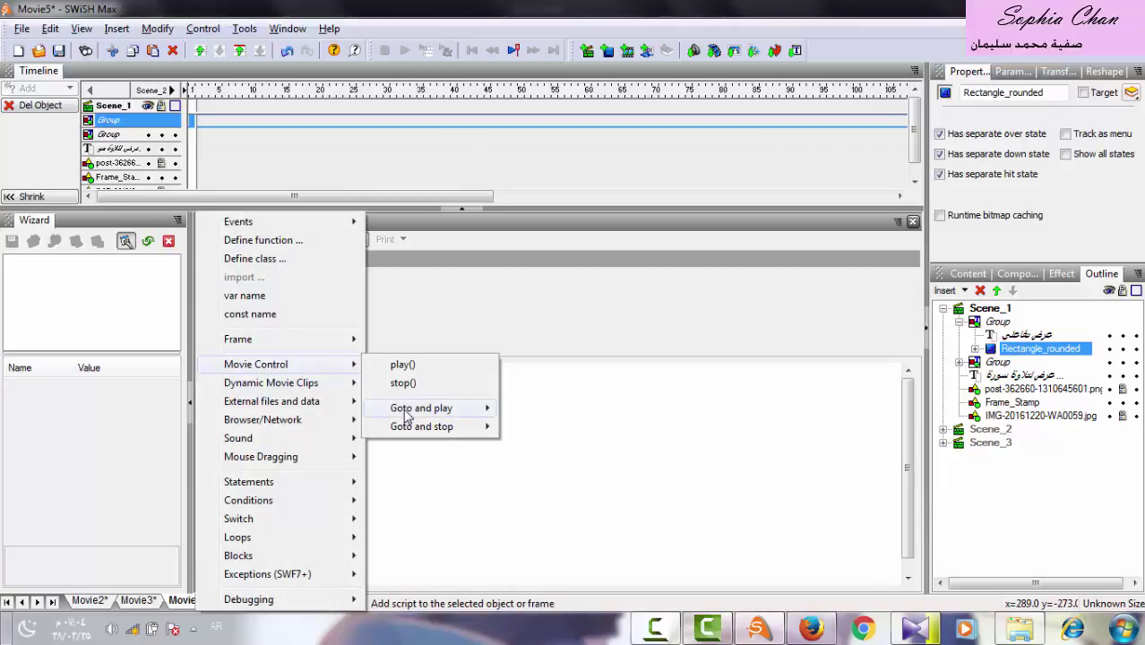
mouse_move(434, 416)
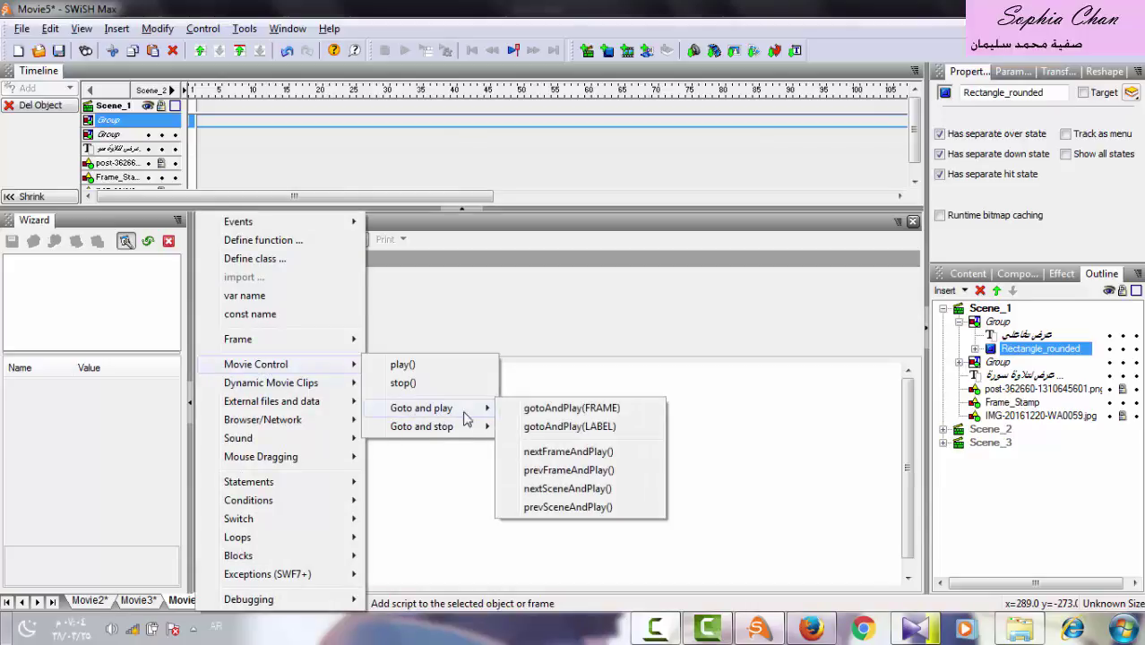
click(566, 490)
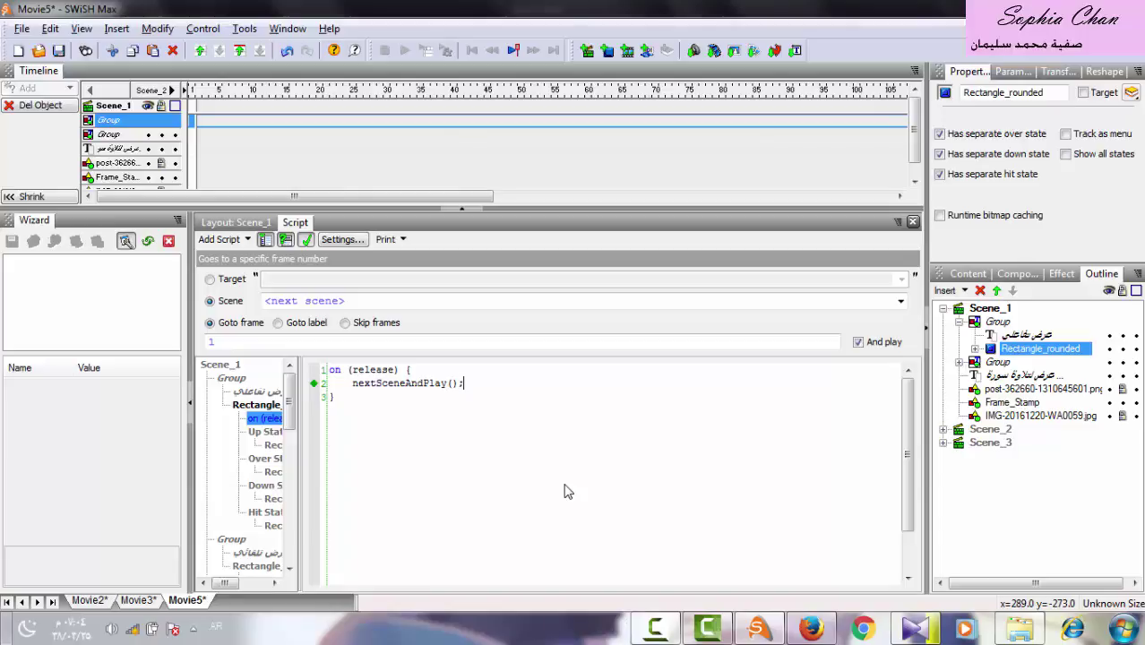
Retarget the command to Scene_2, making it gotoSceneAndPlay("Scene_2", 1).
drag(493, 394, 360, 385)
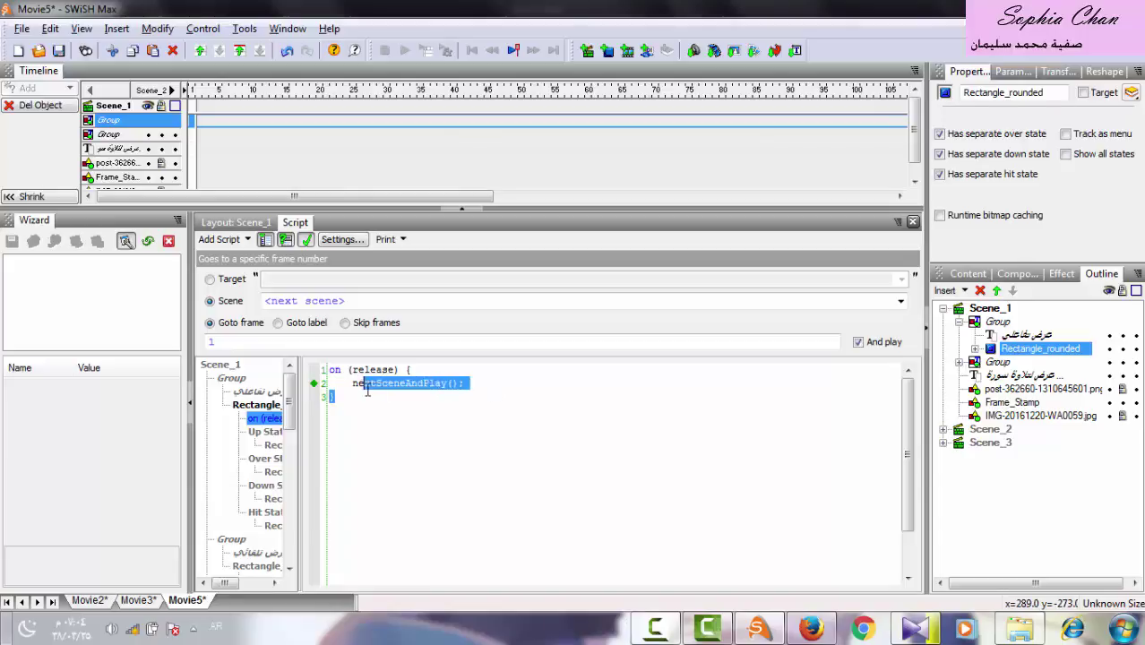
click(358, 385)
key(ctrl+shift+End)
click(470, 383)
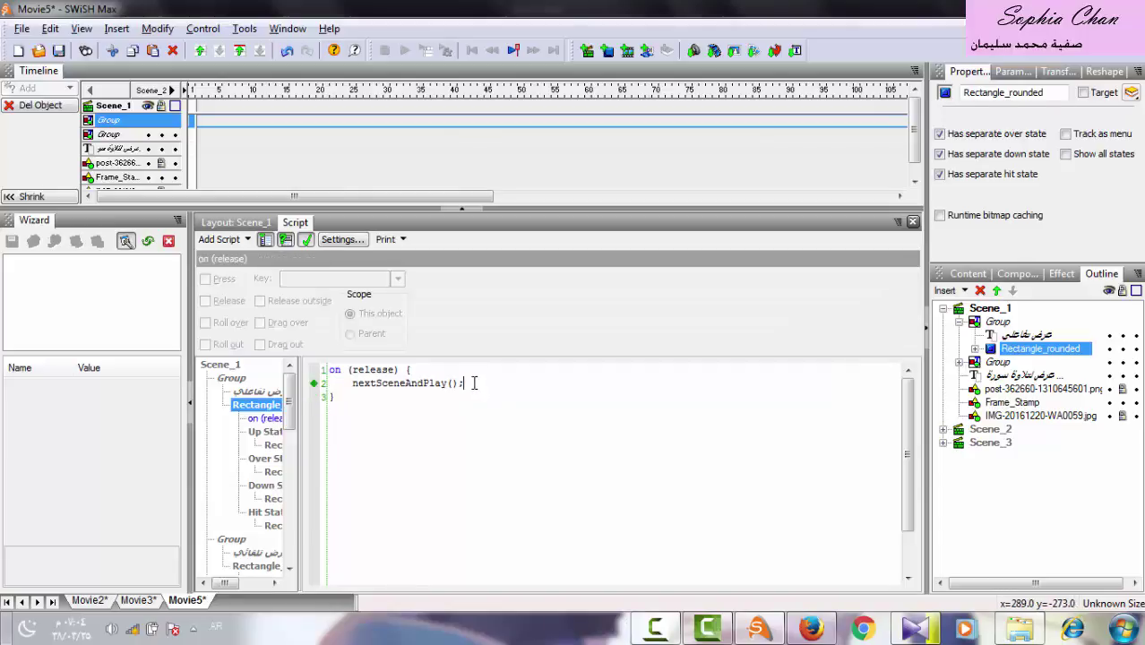
drag(471, 383, 355, 387)
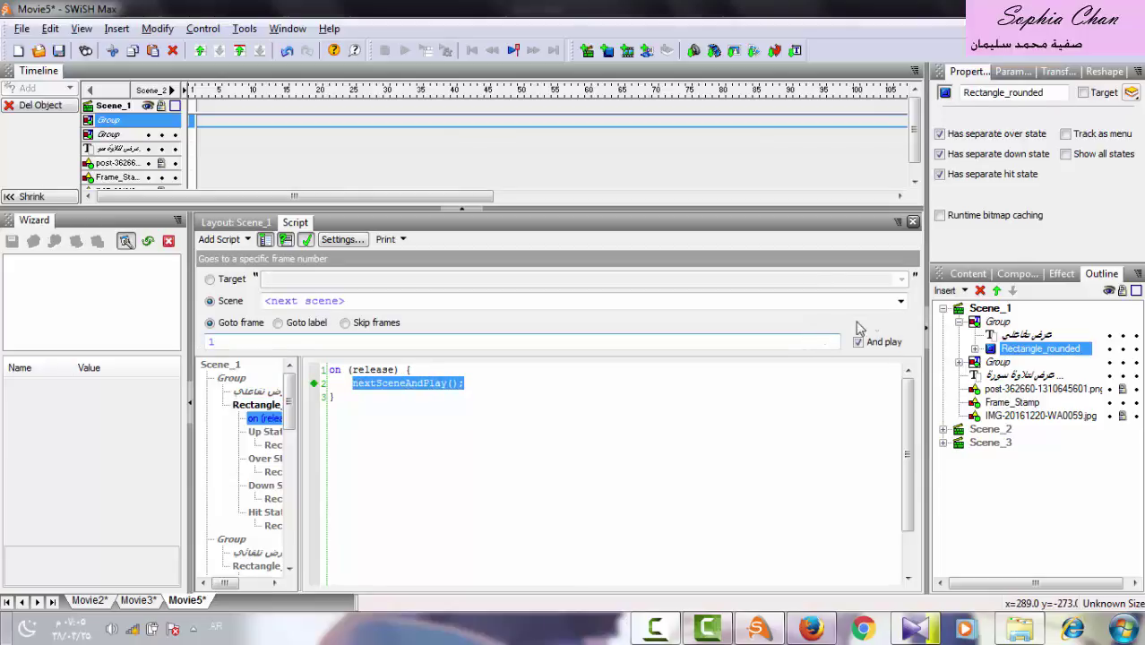
click(901, 302)
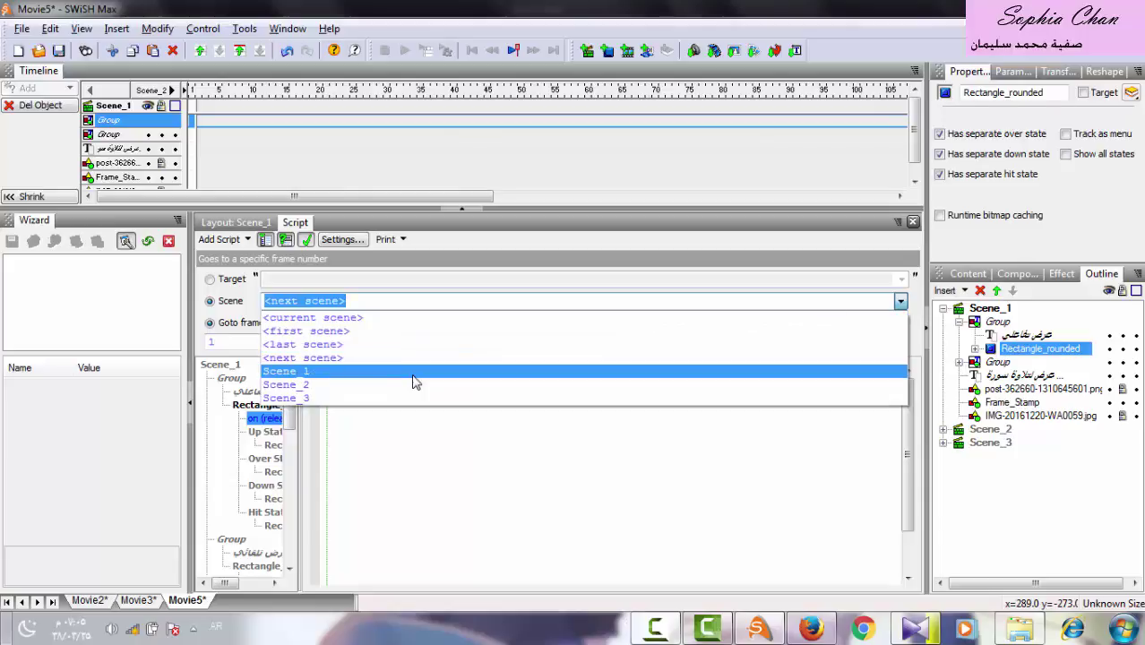
click(362, 385)
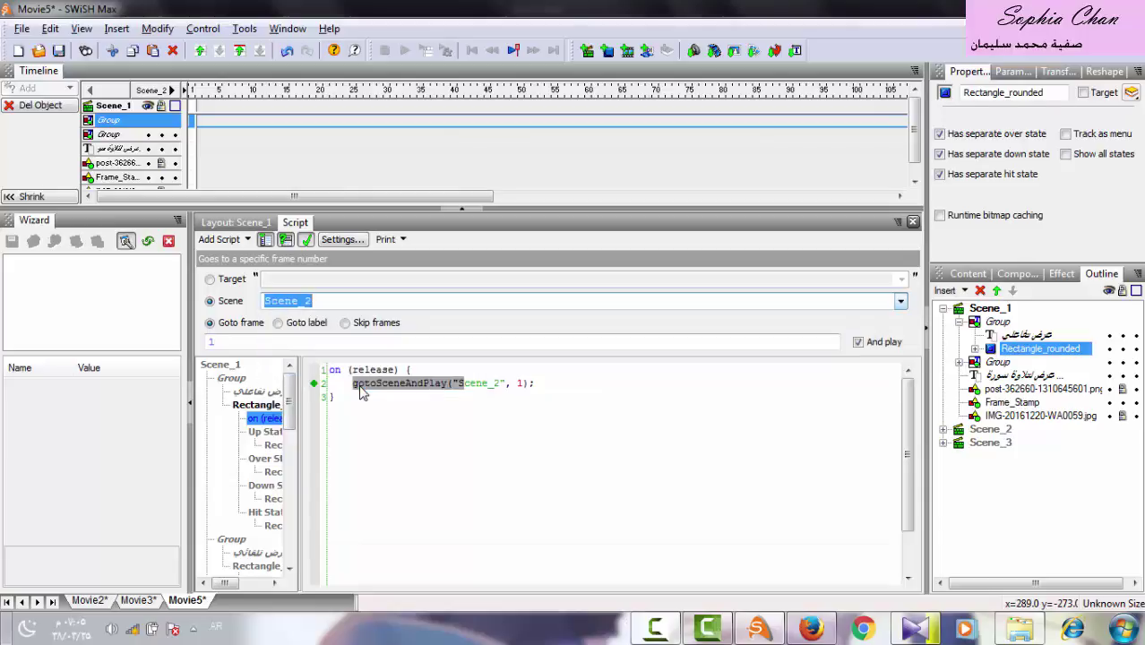
right_click(672, 629)
click(680, 488)
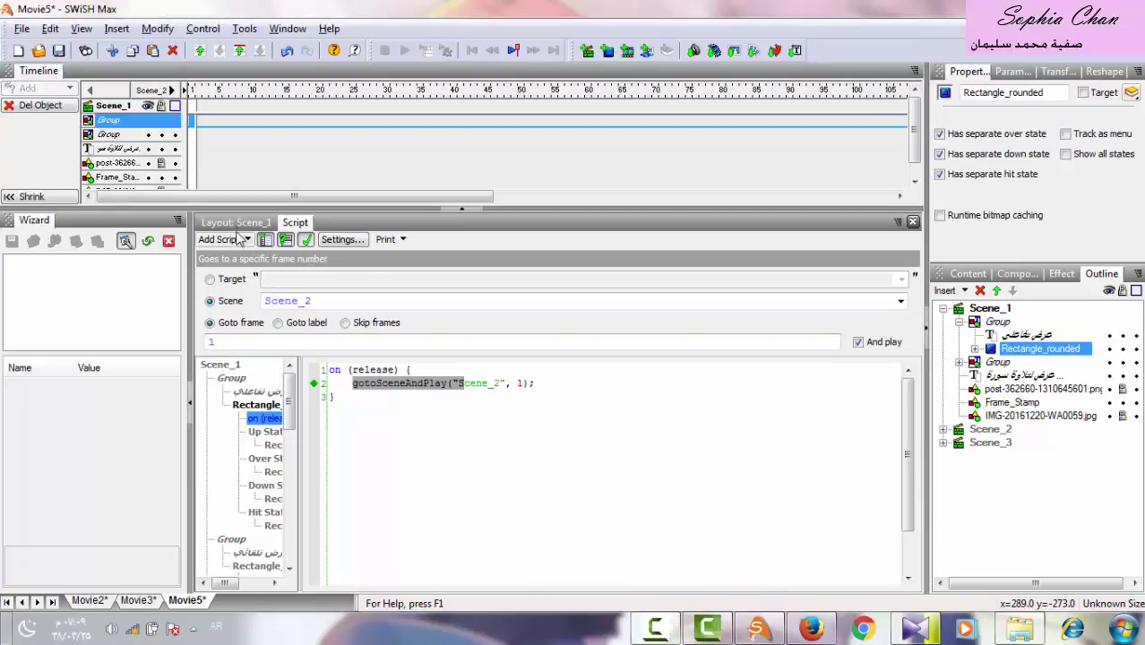
click(235, 226)
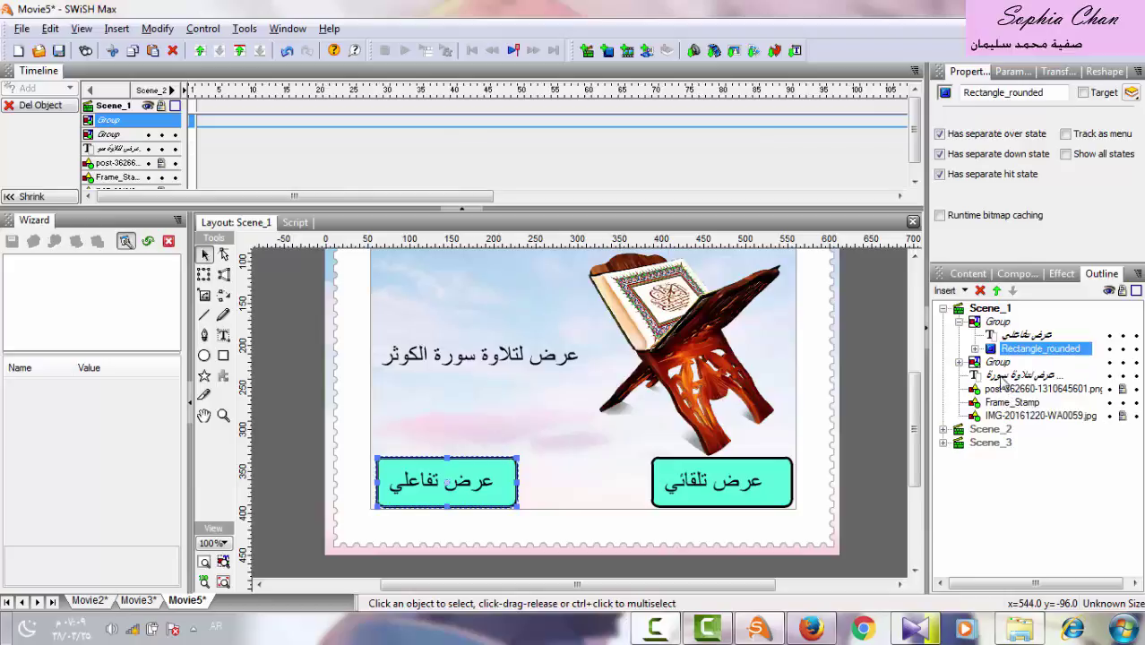
Select the Rectangle_rounded inside the عرض تلقائي button group.
click(996, 366)
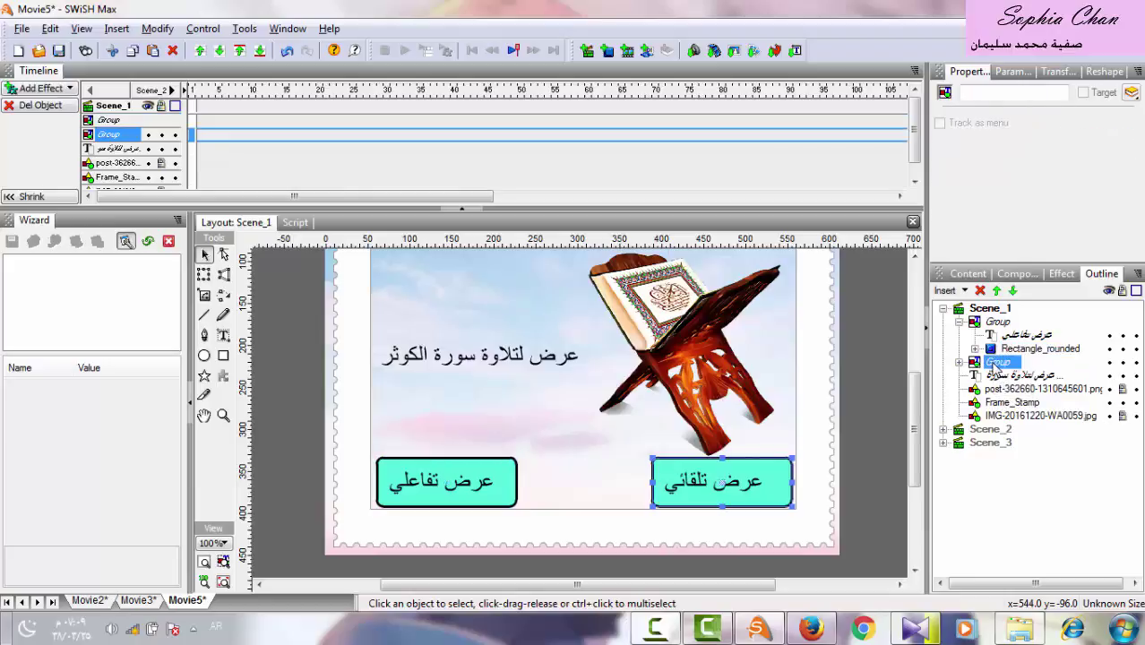
click(959, 323)
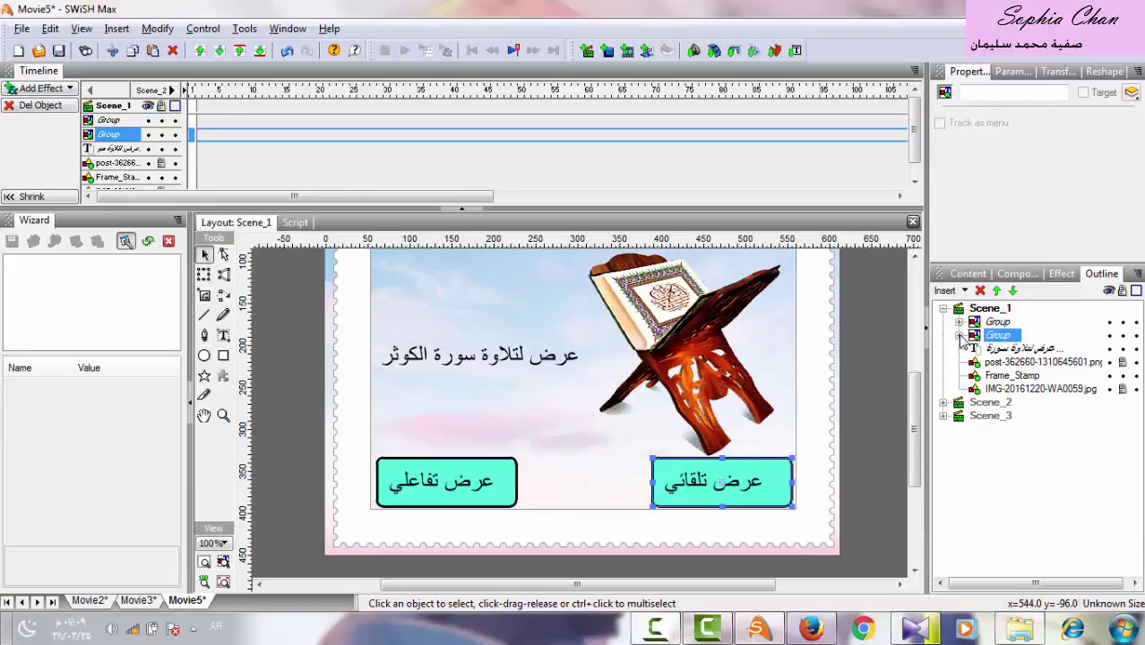
click(960, 335)
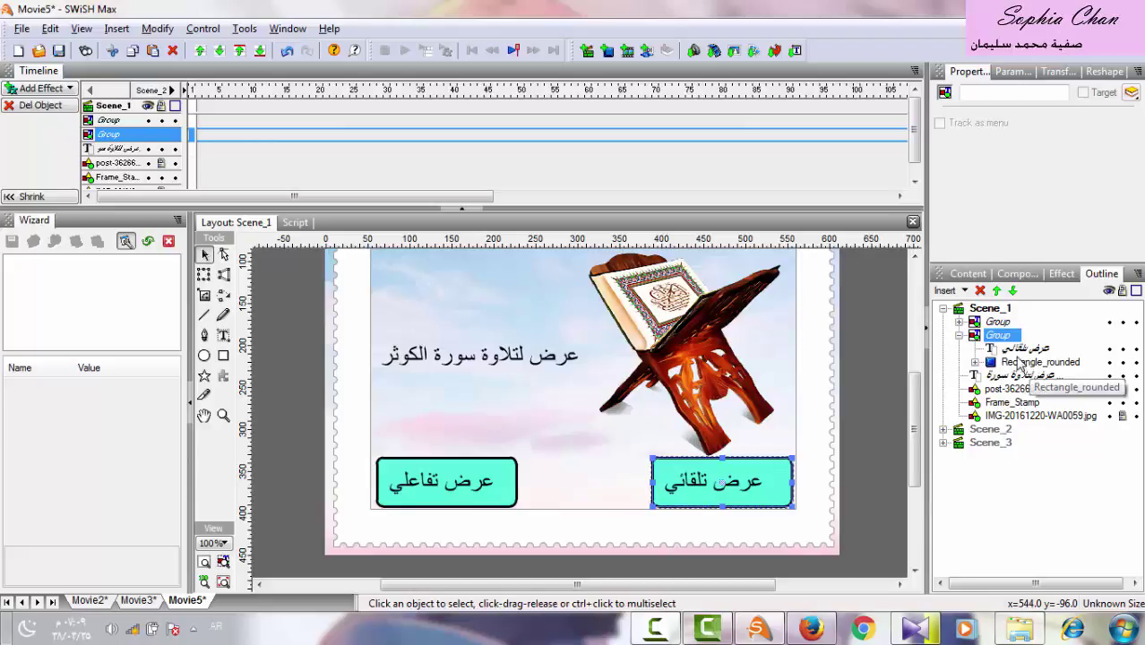
click(1018, 365)
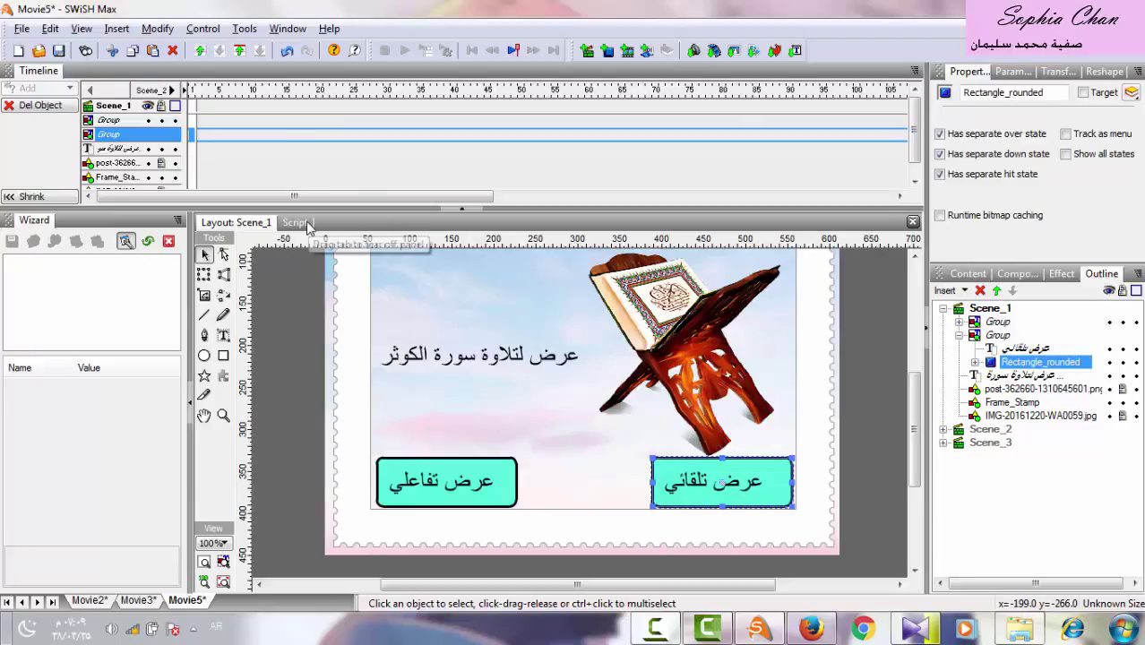
Add a nextSceneAndPlay() release action to that rectangle's script.
click(297, 223)
click(222, 240)
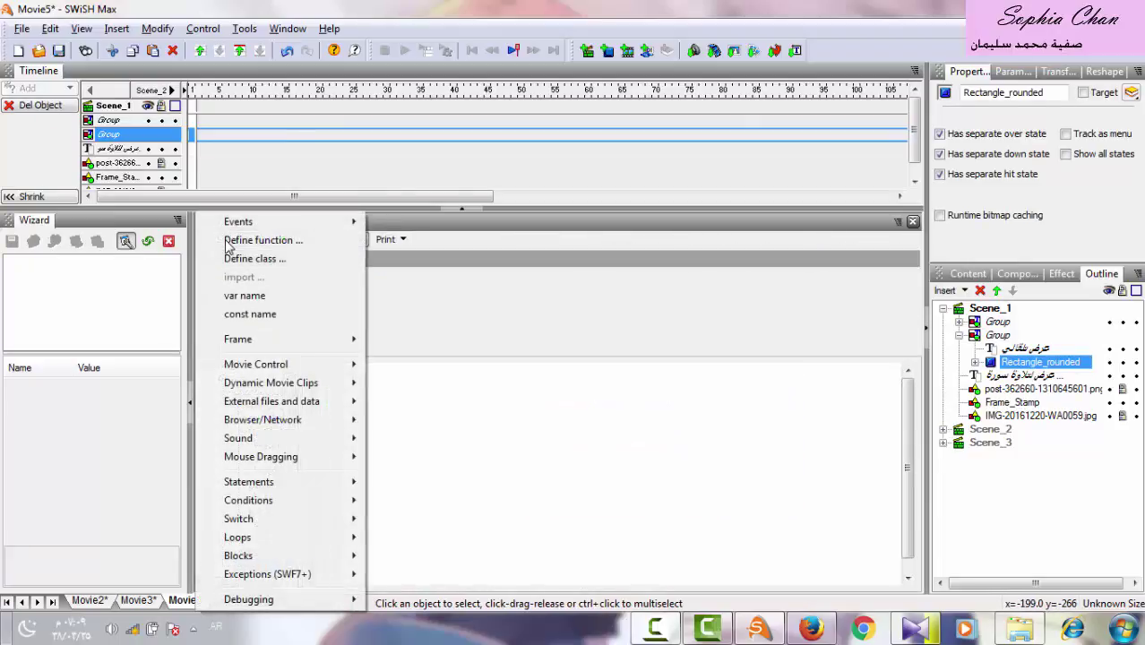
mouse_move(271, 371)
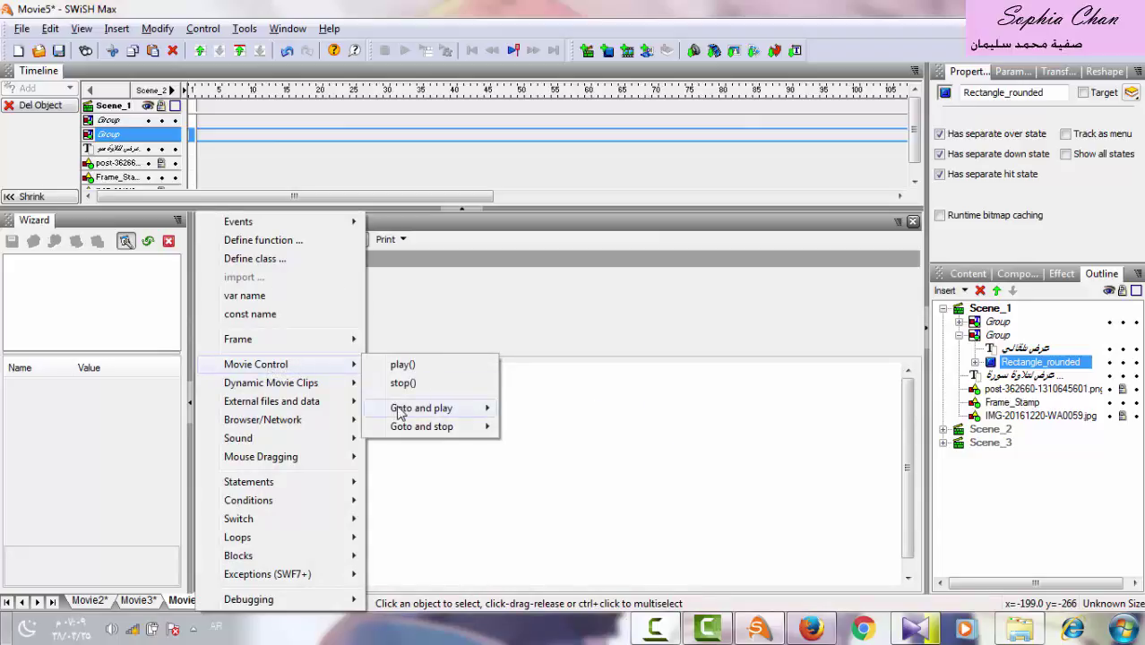
mouse_move(399, 410)
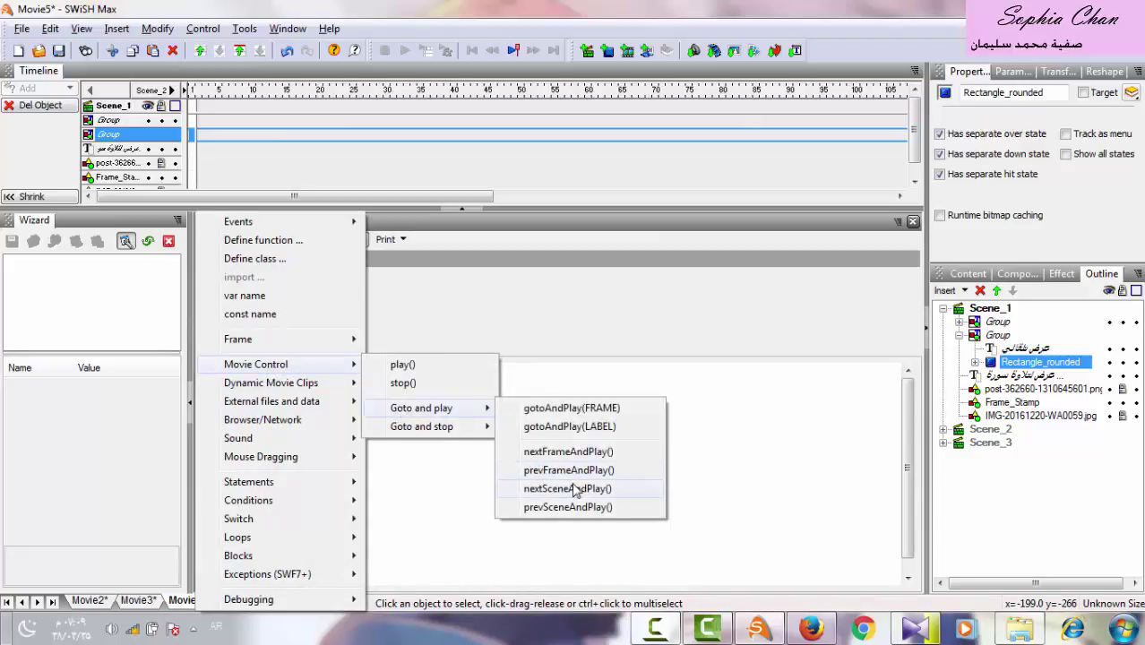
click(624, 498)
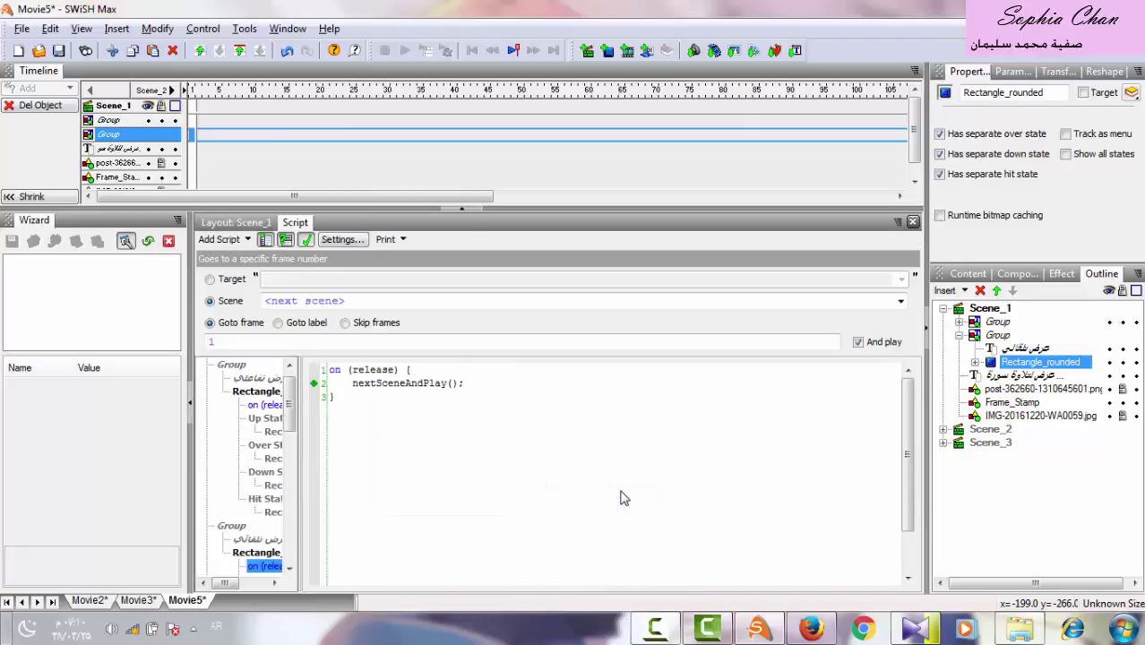
Retarget the command to Scene_3, giving gotoSceneAndPlay("Scene_3", 1).
drag(479, 386, 356, 388)
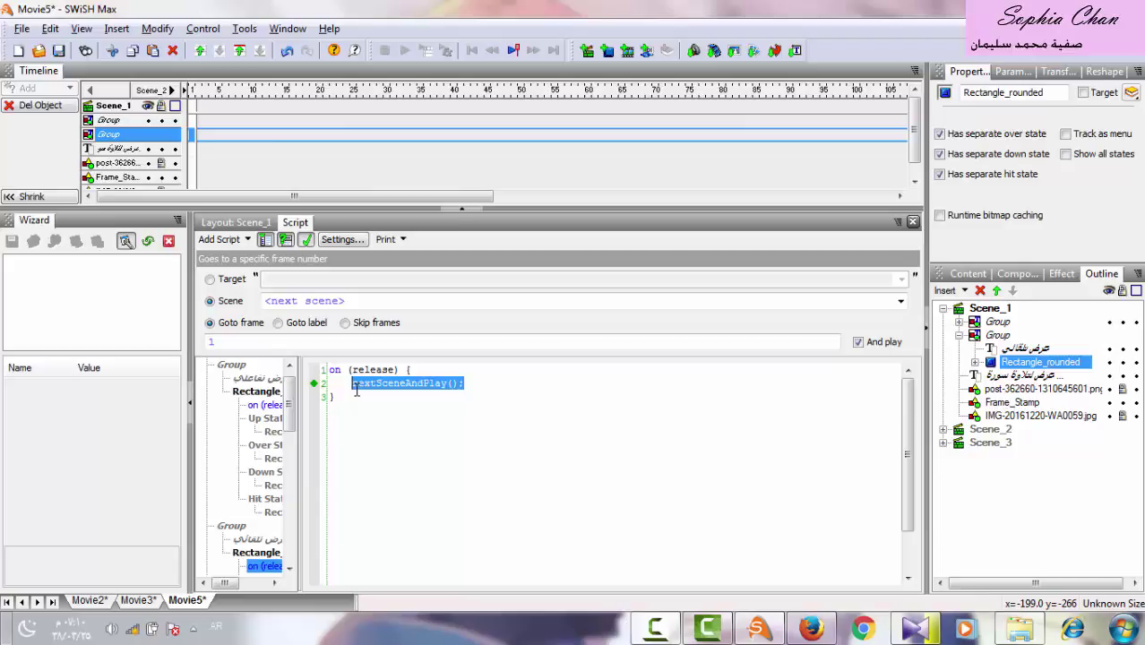
click(899, 302)
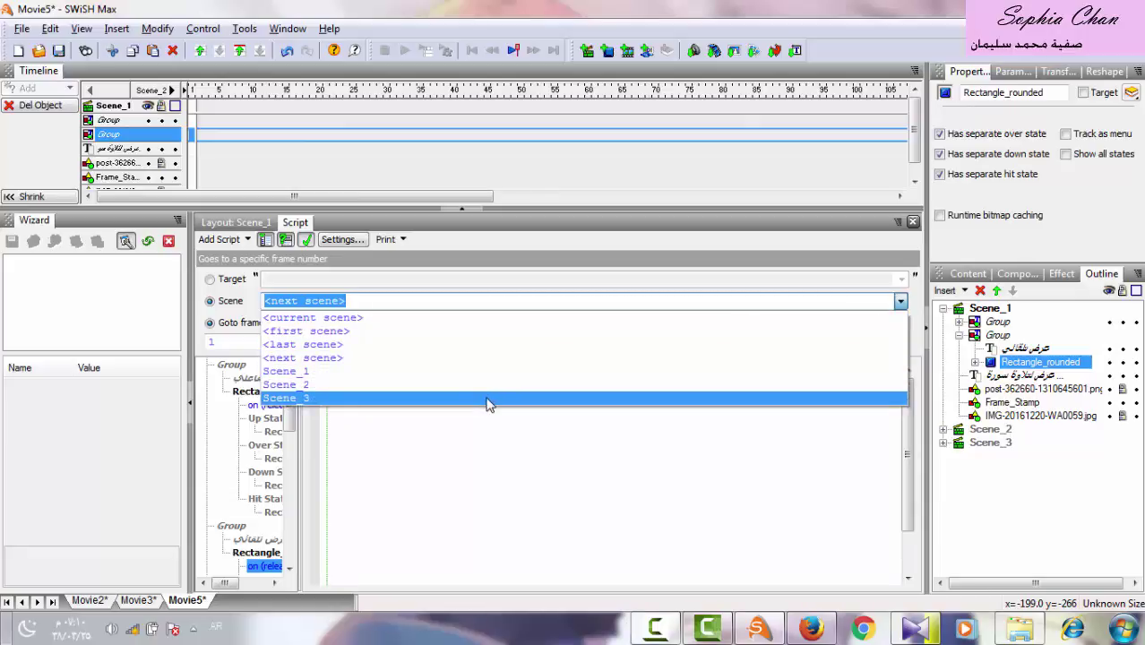
click(488, 397)
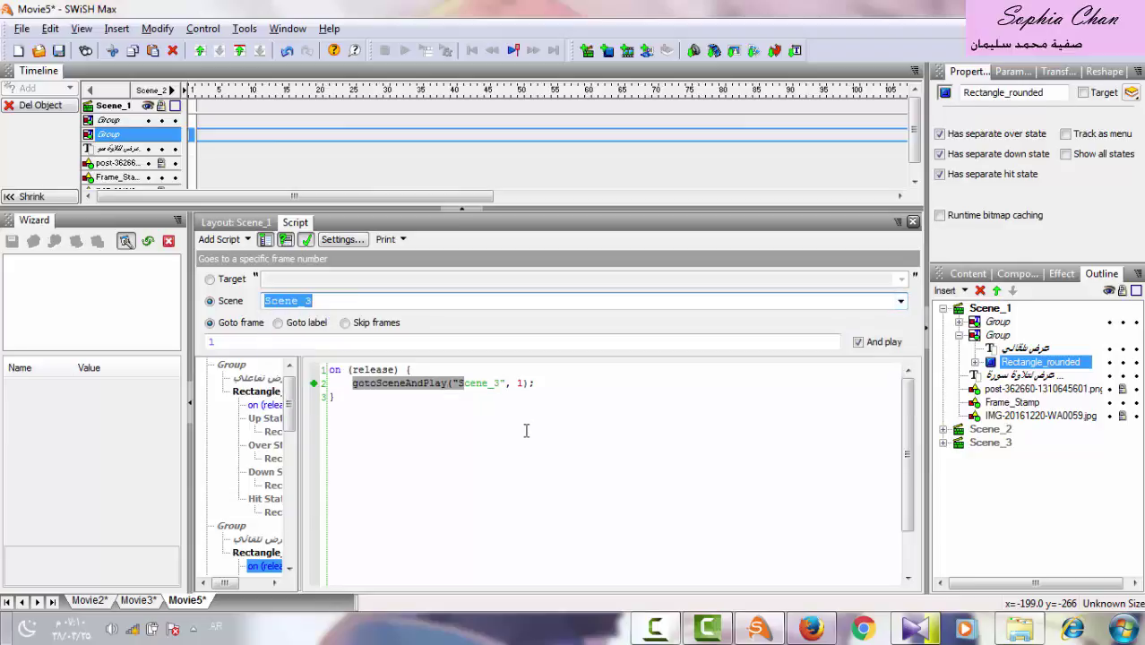
click(224, 226)
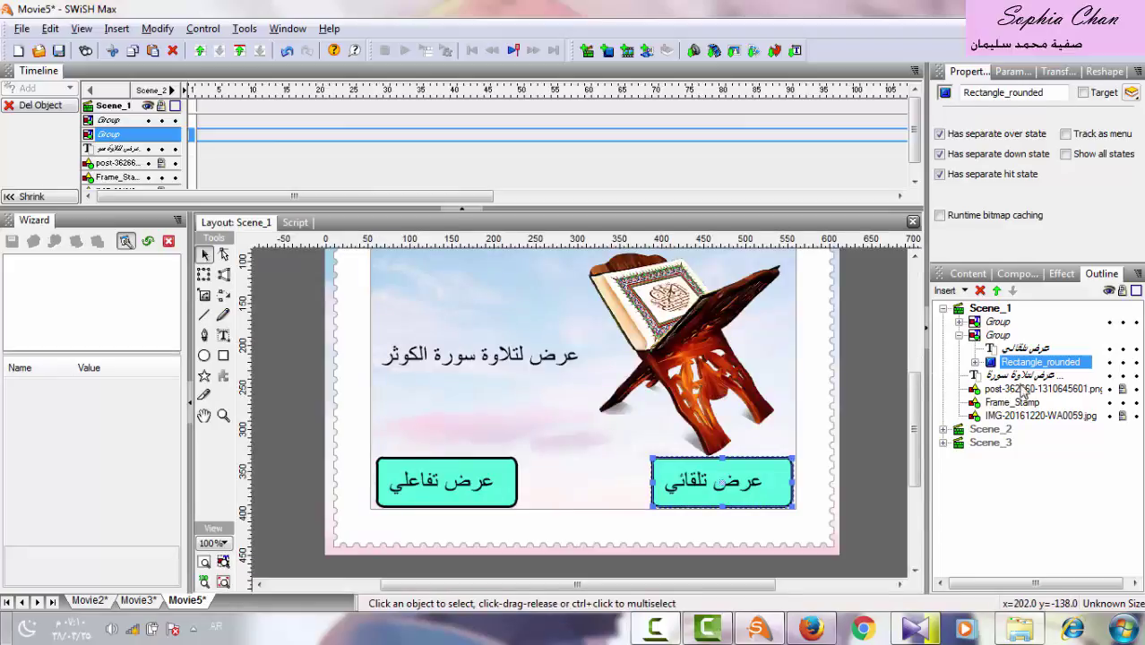
Switch to Scene_2 and select its home button's Rectangle_rounded.
click(943, 308)
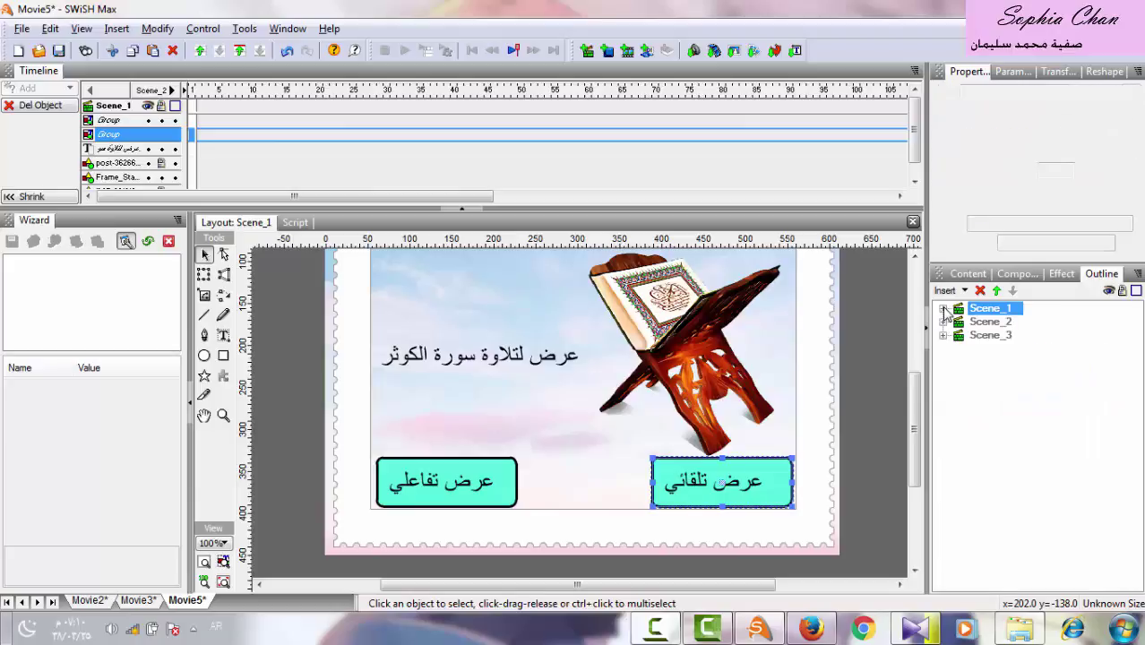
click(987, 322)
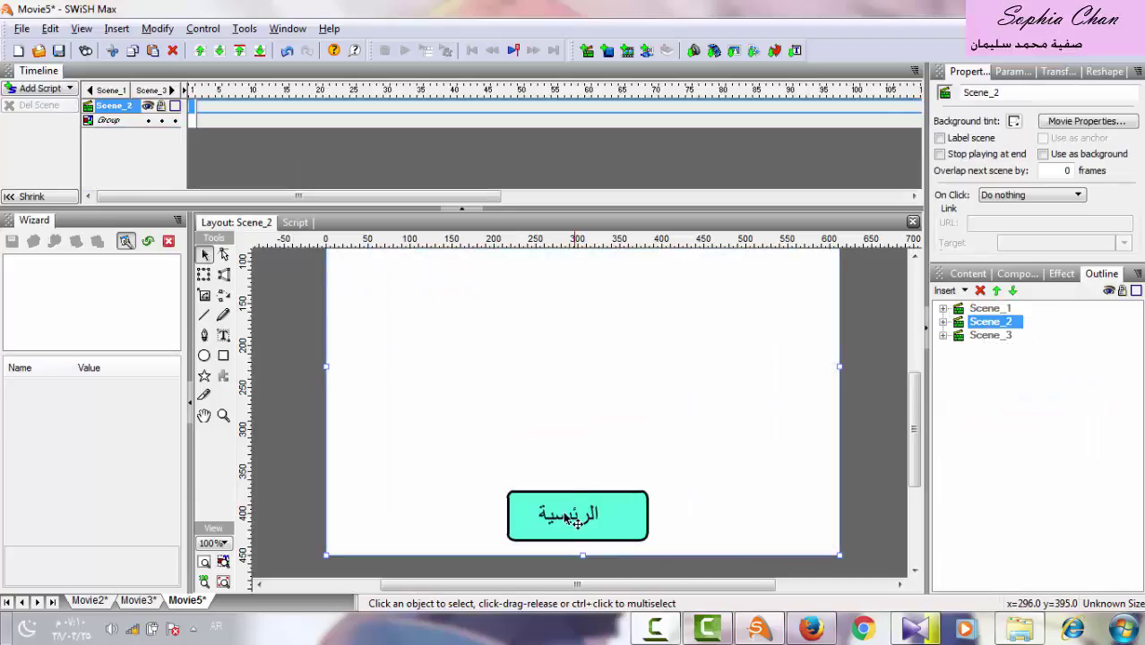
click(626, 519)
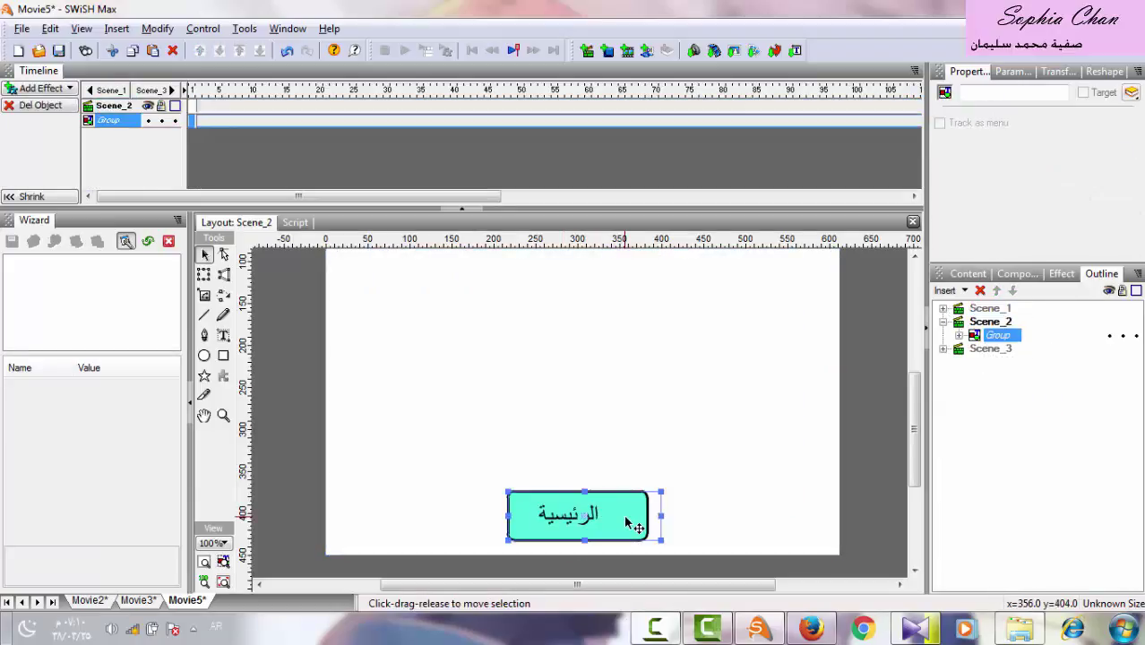
click(957, 336)
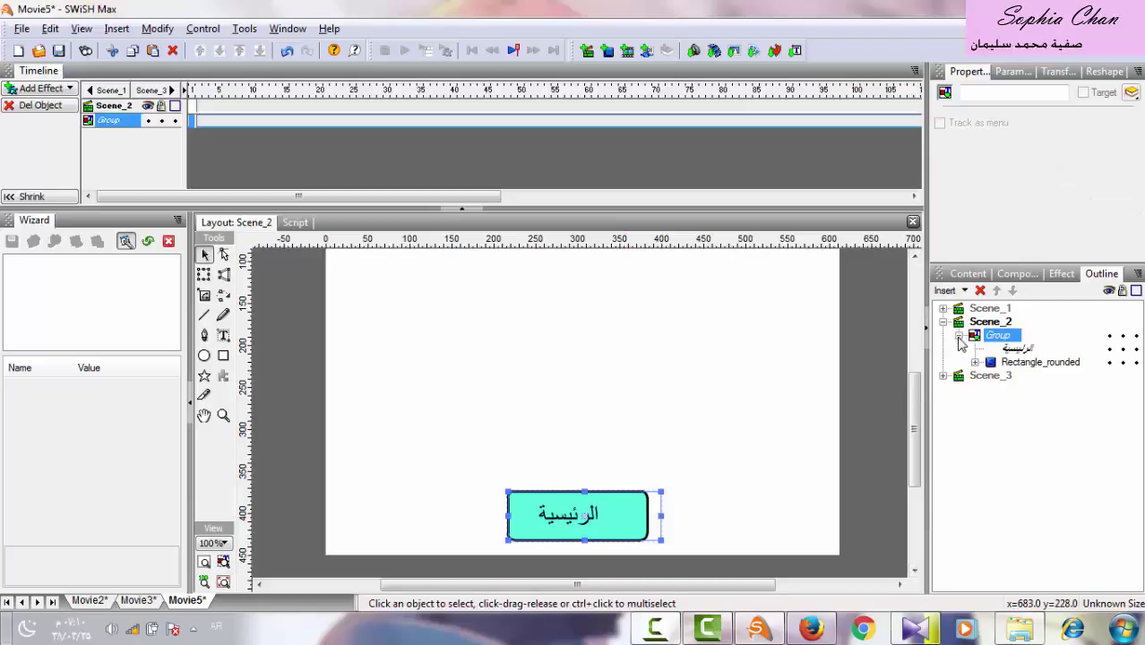
click(1026, 363)
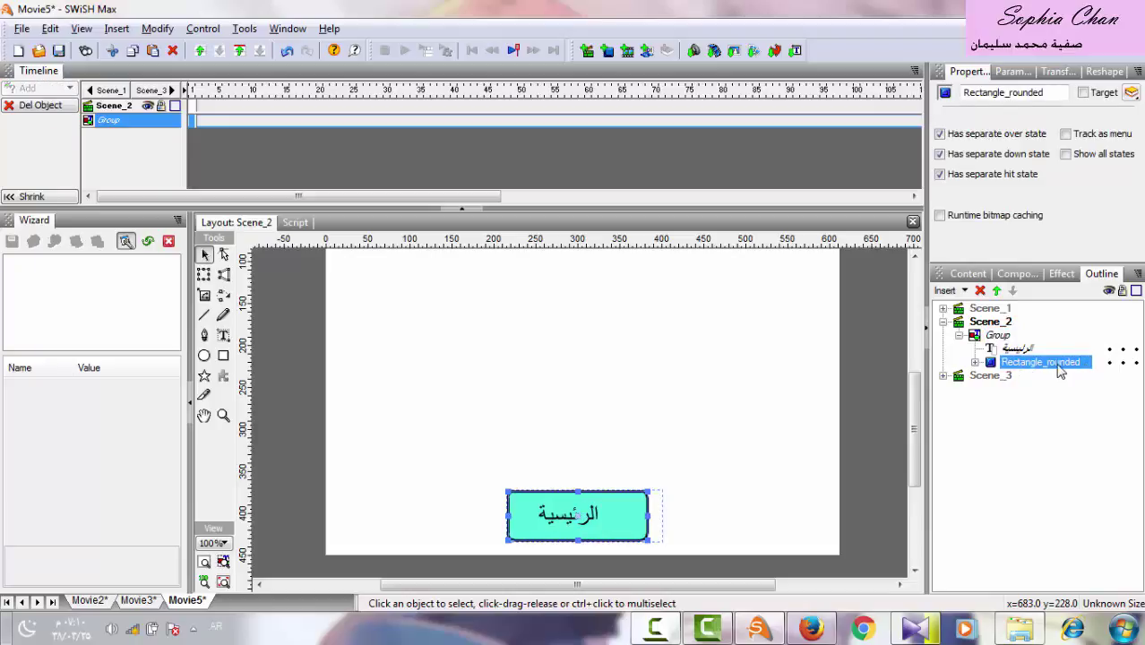
Add a nextSceneAndPlay() release action to the rectangle's script.
click(295, 223)
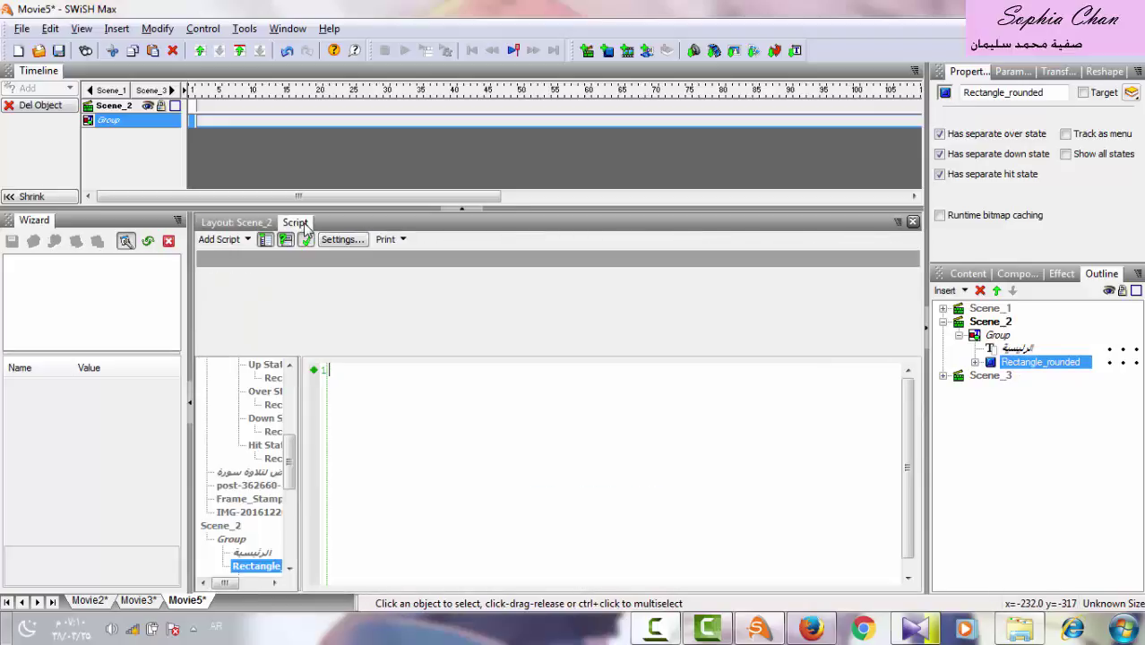
click(222, 243)
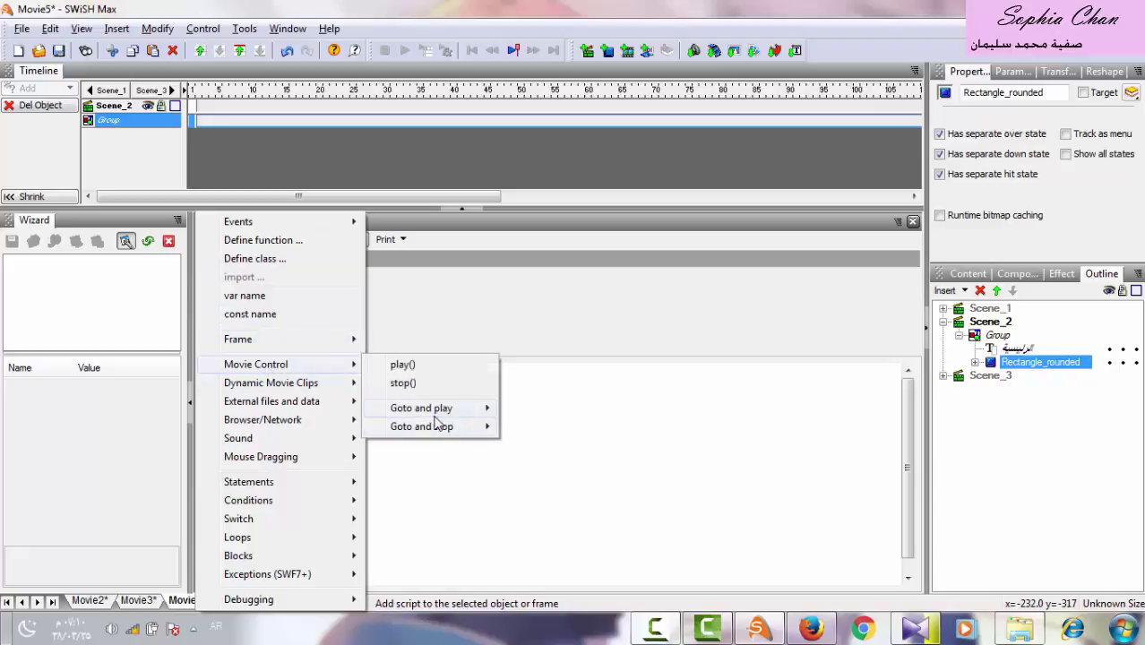
mouse_move(460, 412)
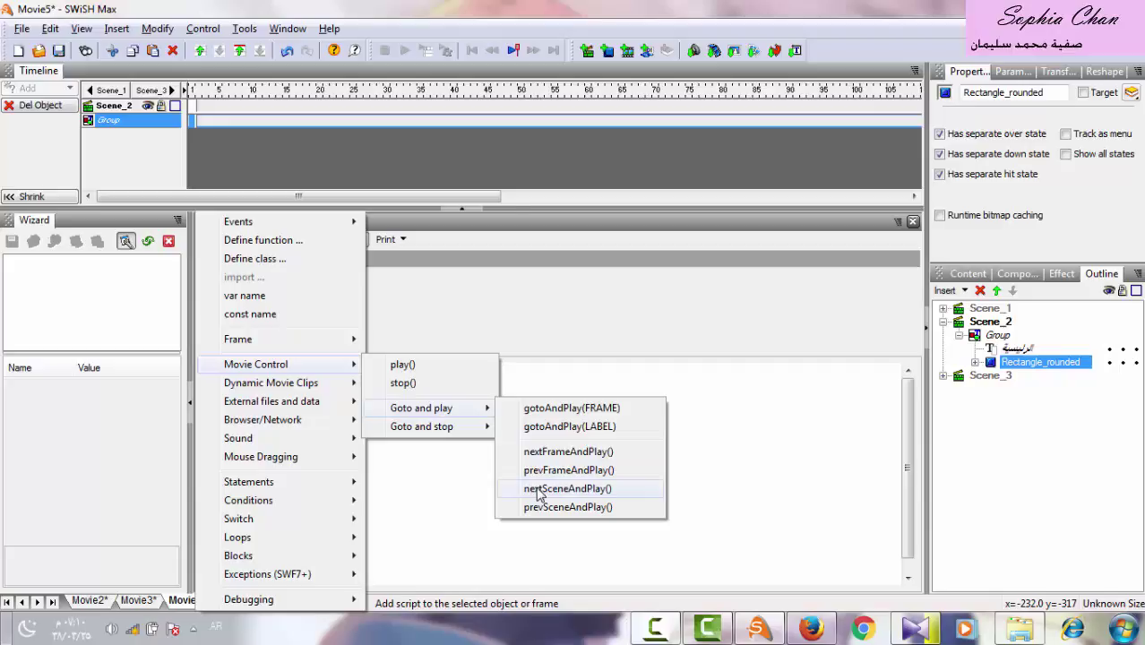
click(539, 490)
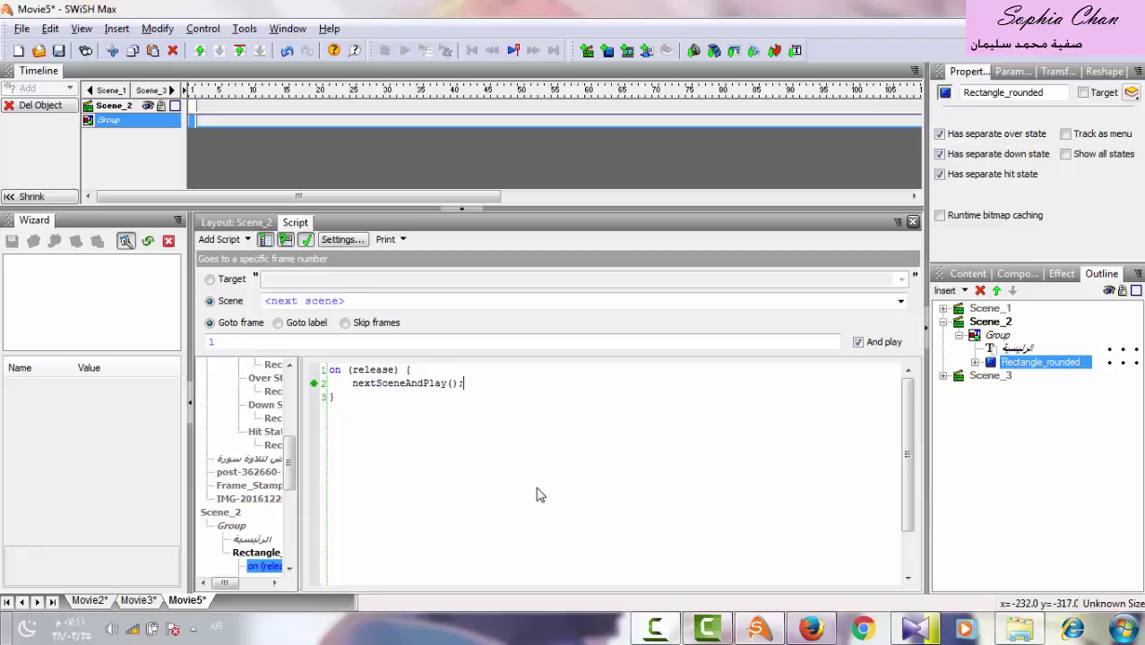
Retarget the command to Scene_1, giving gotoSceneAndPlay("Scene_1", 1).
mouse_move(465, 393)
mouse_down()
mouse_move(379, 387)
mouse_move(471, 383)
mouse_up()
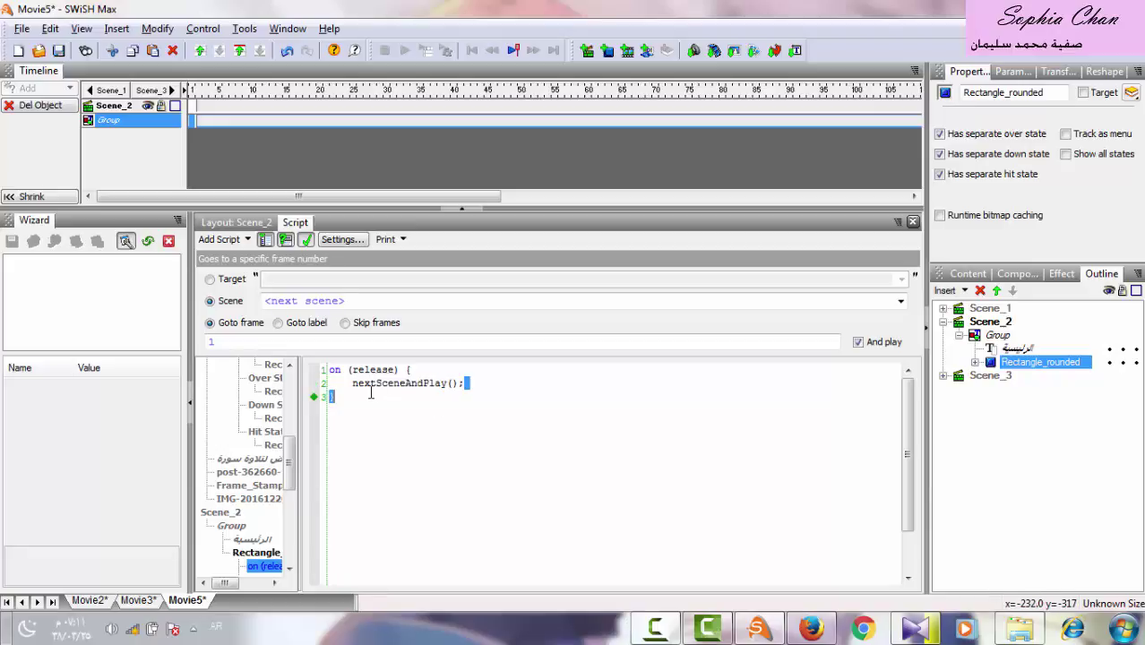
drag(370, 392, 359, 384)
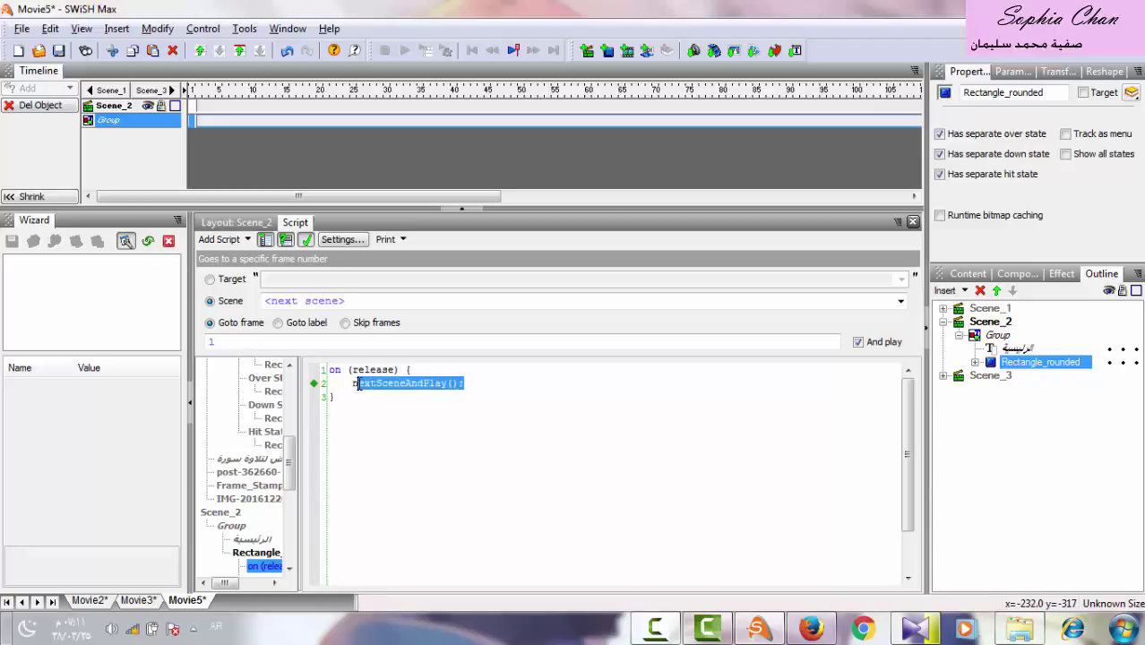
click(900, 301)
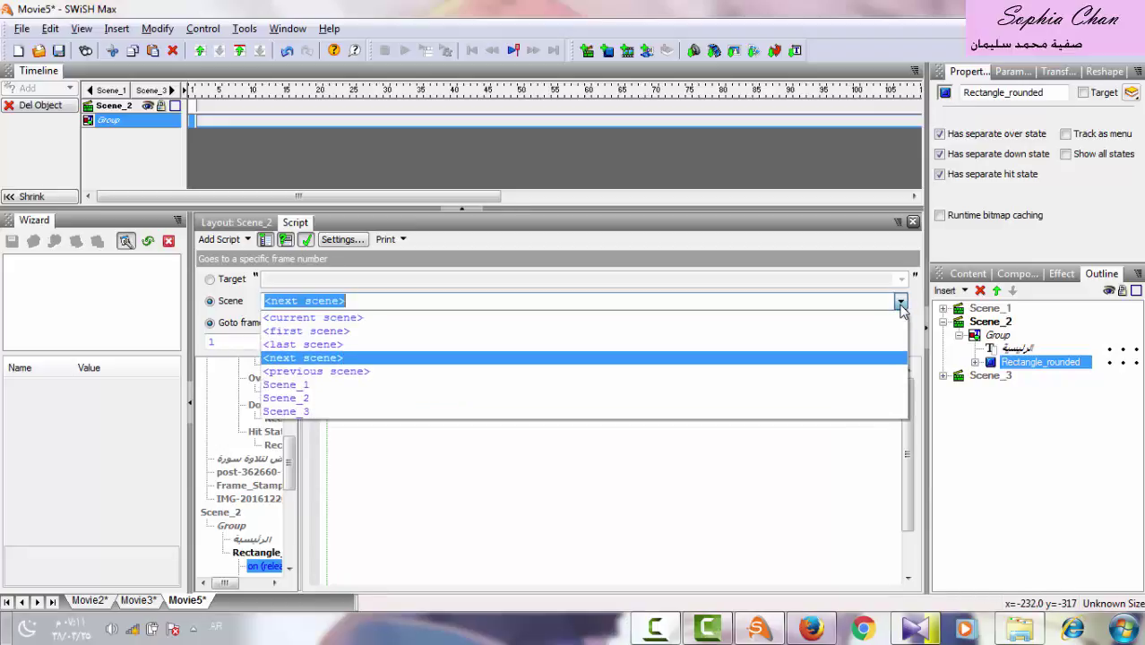
click(429, 393)
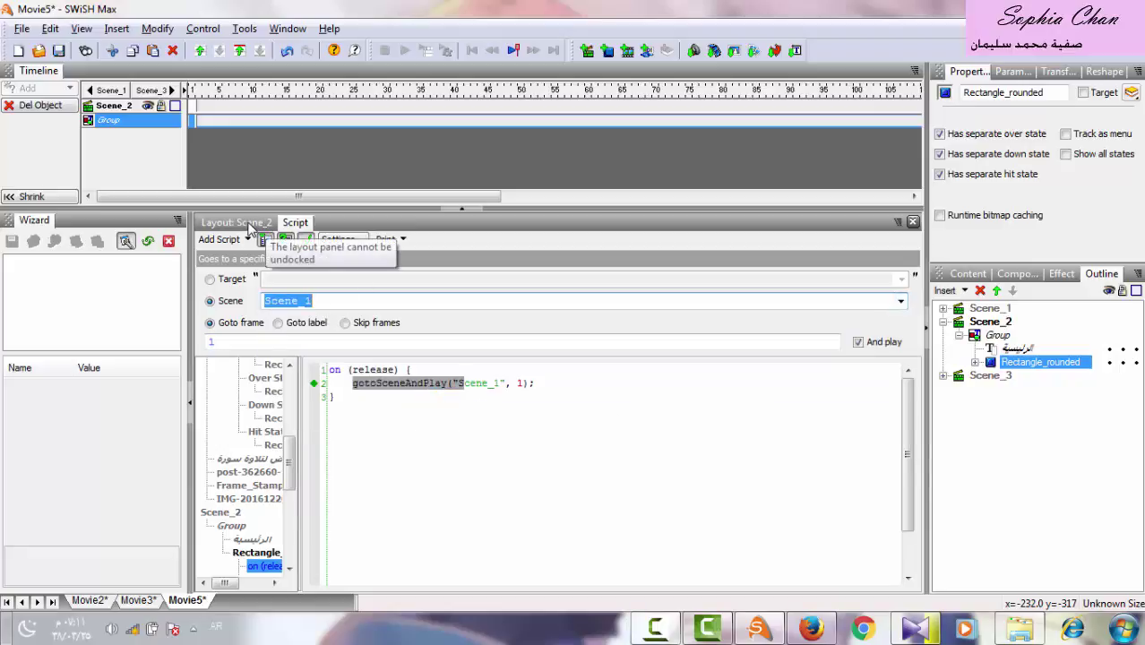
click(250, 224)
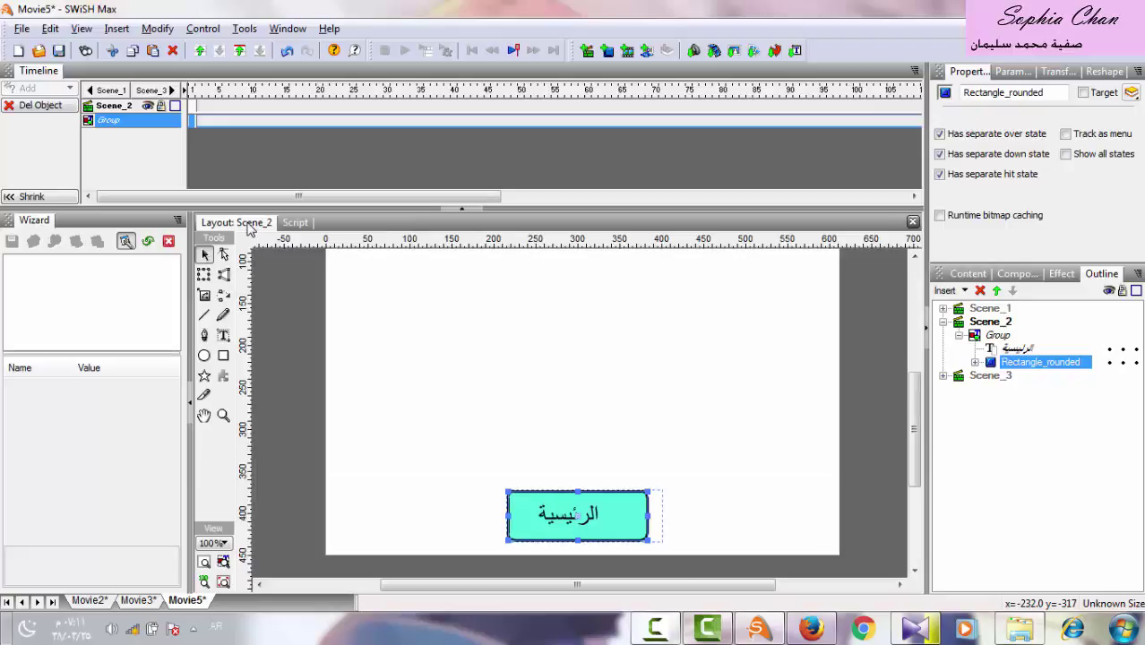
Select Scene_3's Rectangle_rounded home button inside its Group in the Outline.
click(943, 322)
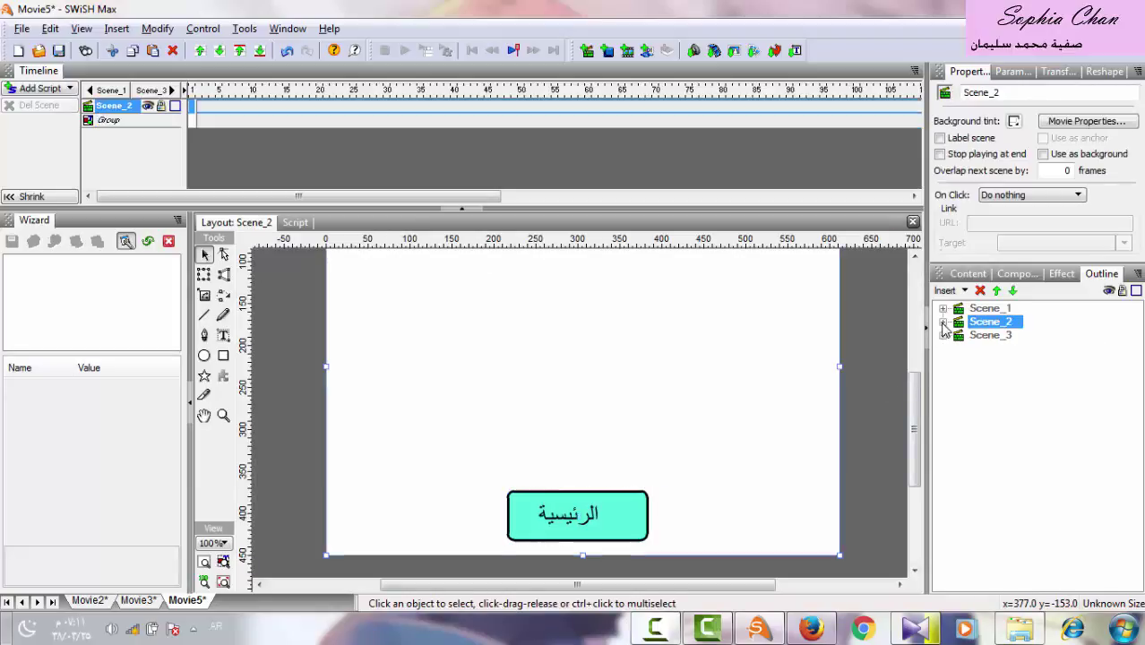
click(987, 337)
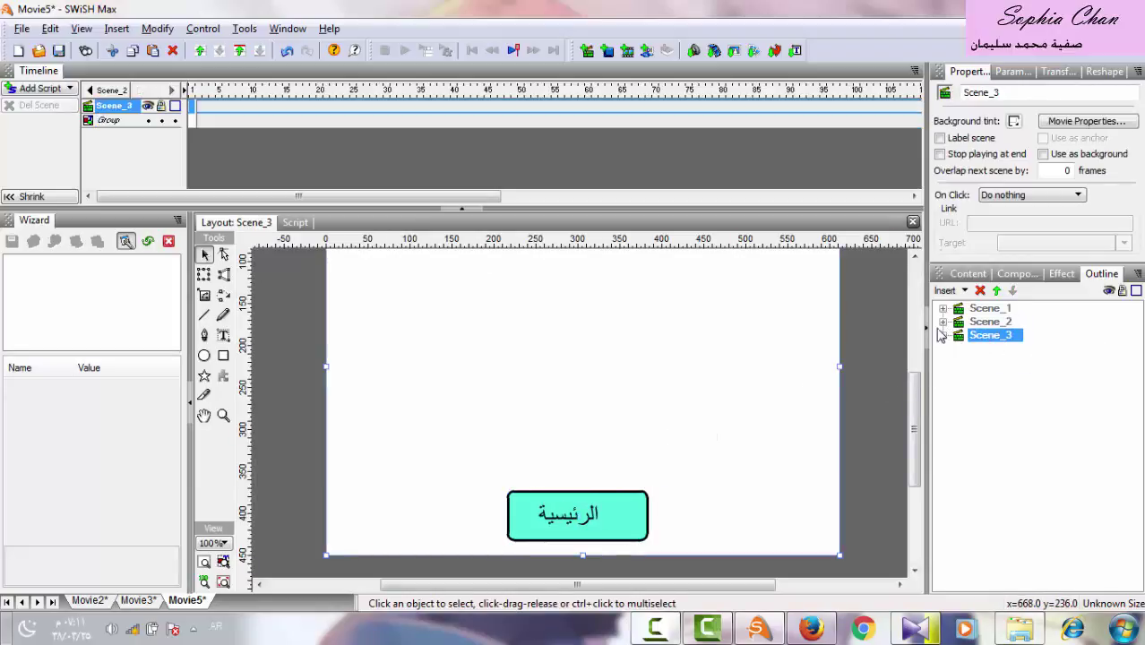
click(942, 336)
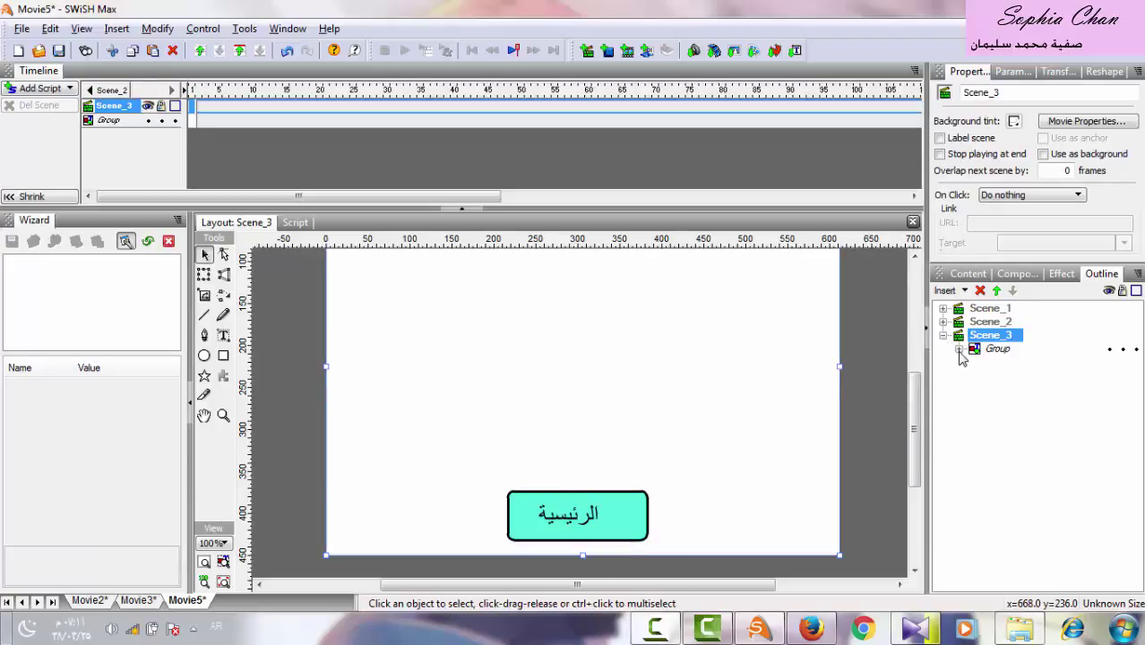
click(959, 350)
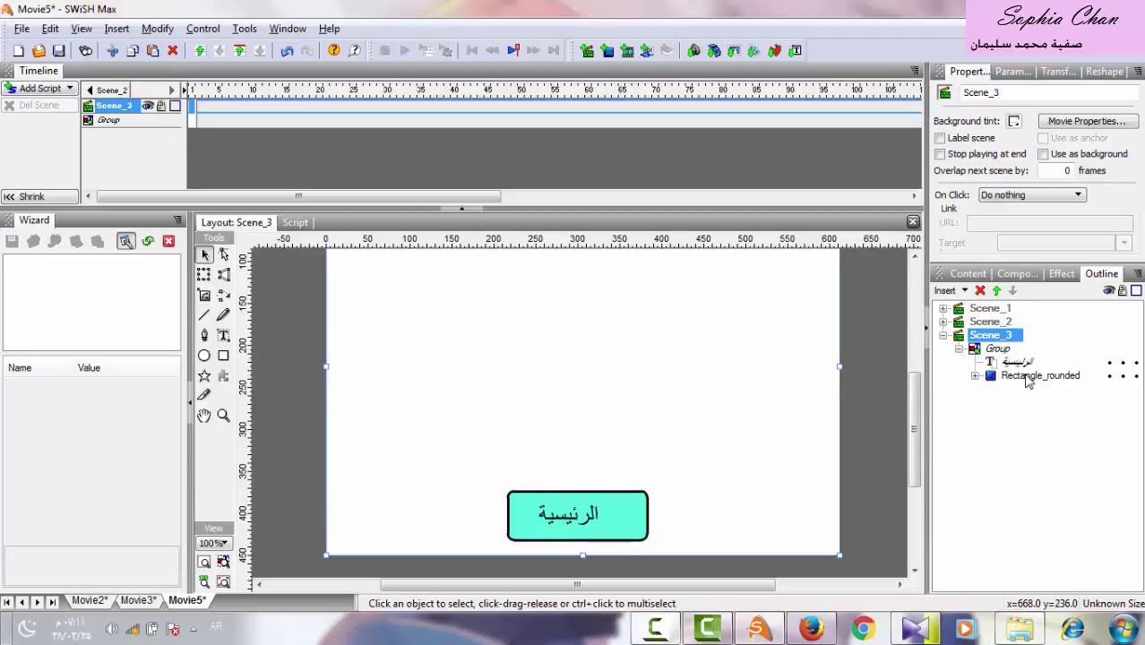
click(1027, 377)
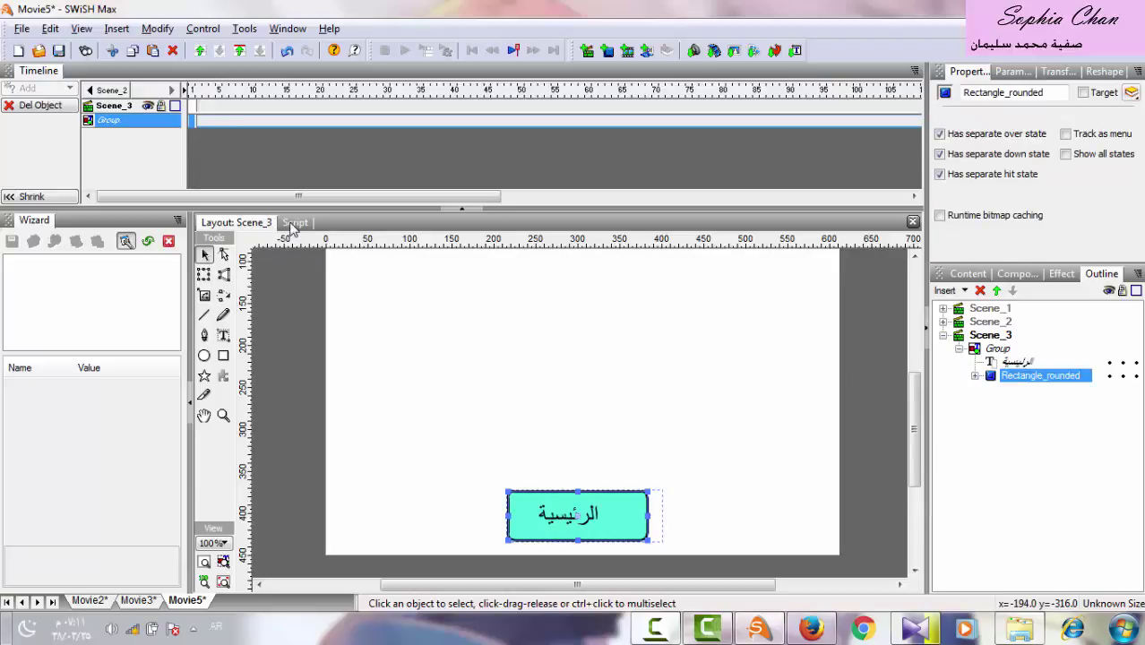
Add a nextSceneAndPlay command to the button and retarget it to Scene_1.
click(293, 223)
click(219, 240)
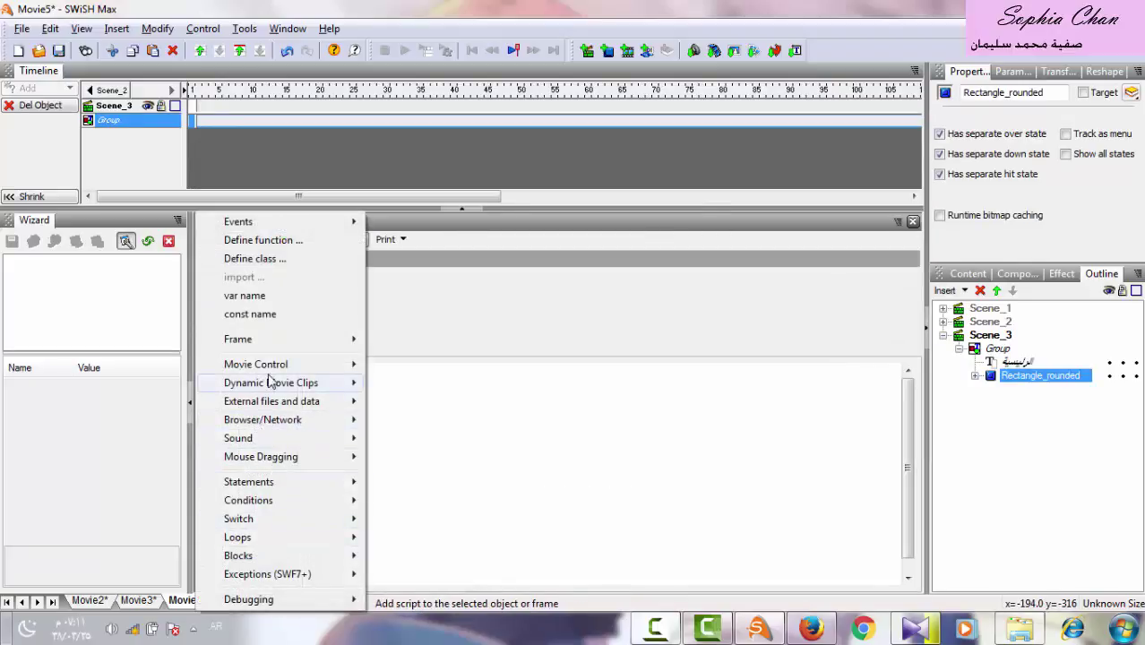
mouse_move(269, 372)
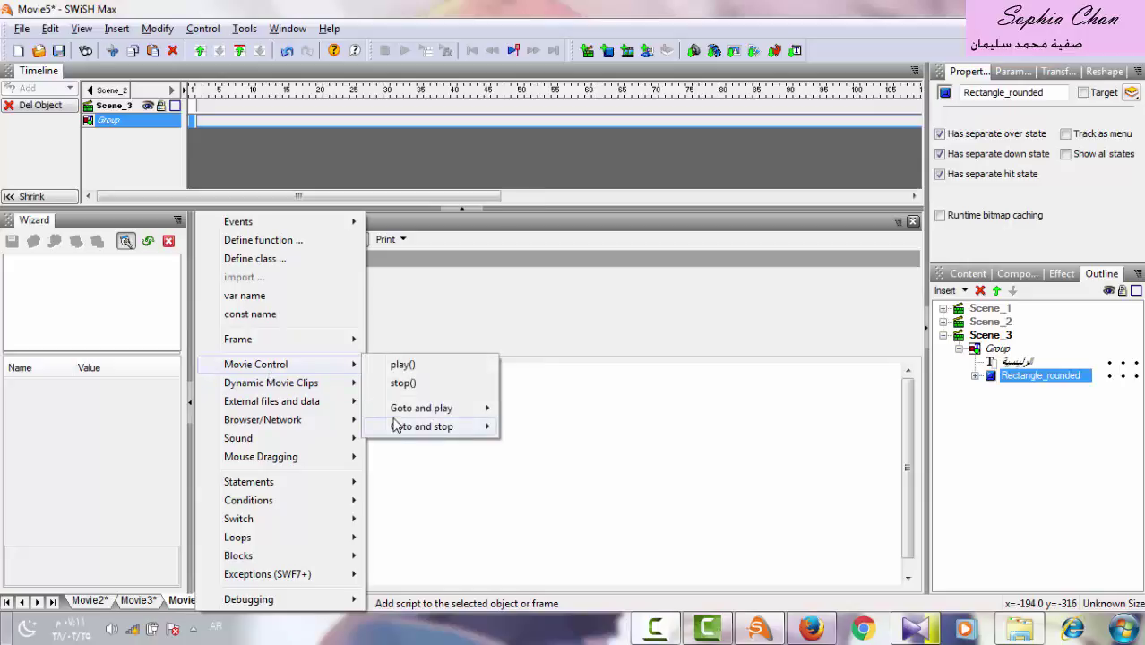
mouse_move(459, 418)
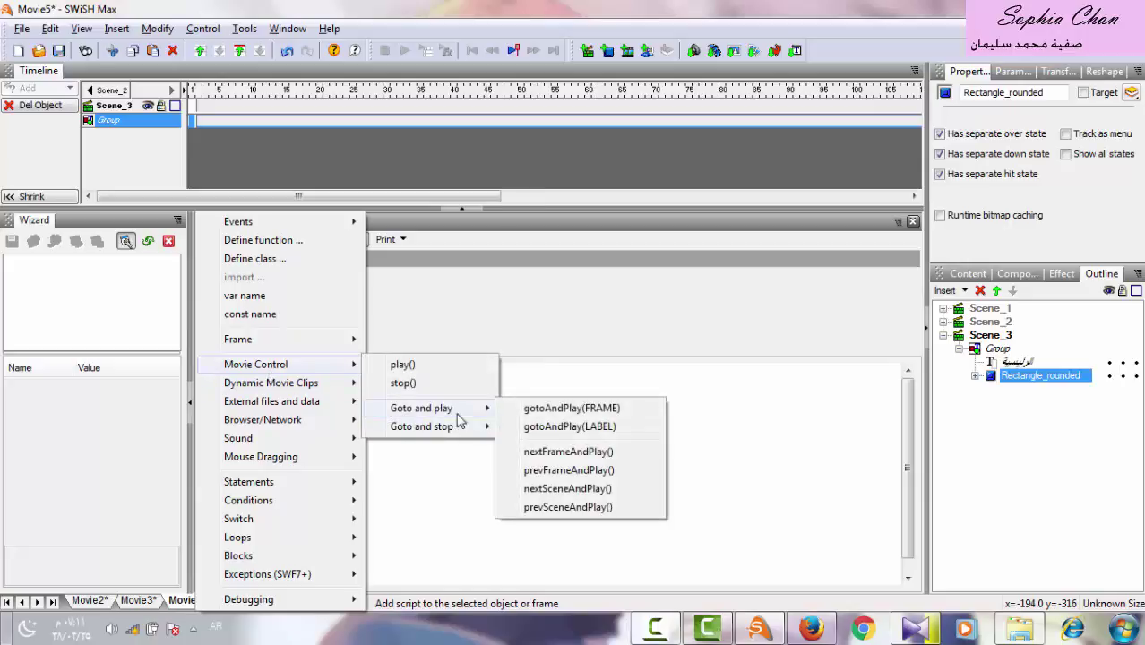
click(555, 489)
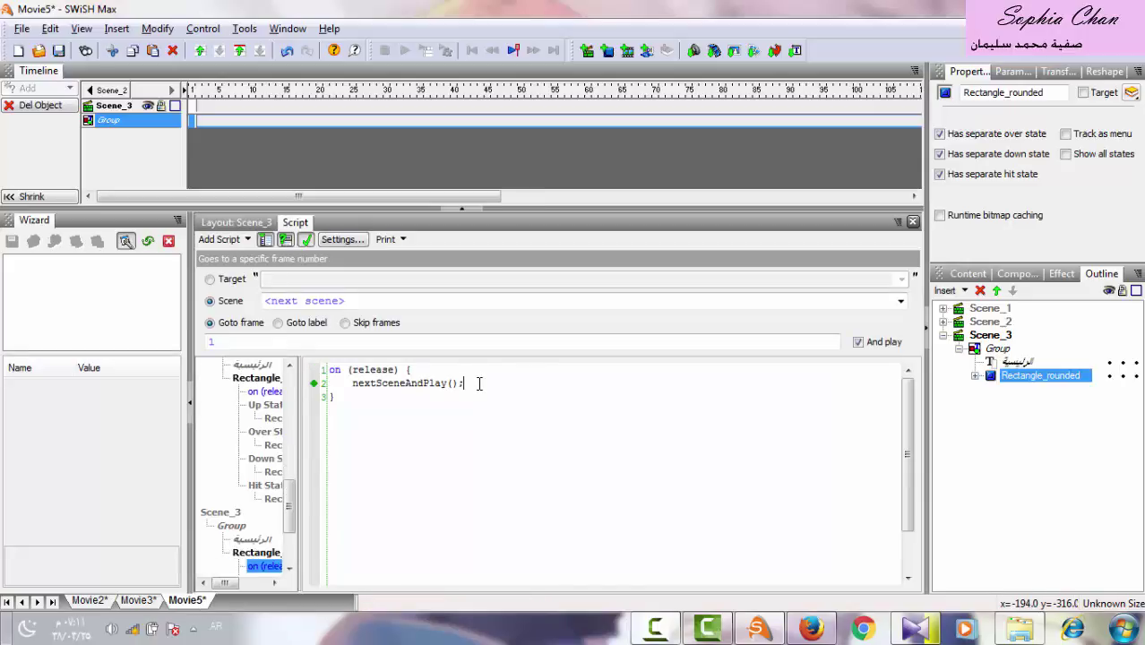
drag(479, 384, 360, 387)
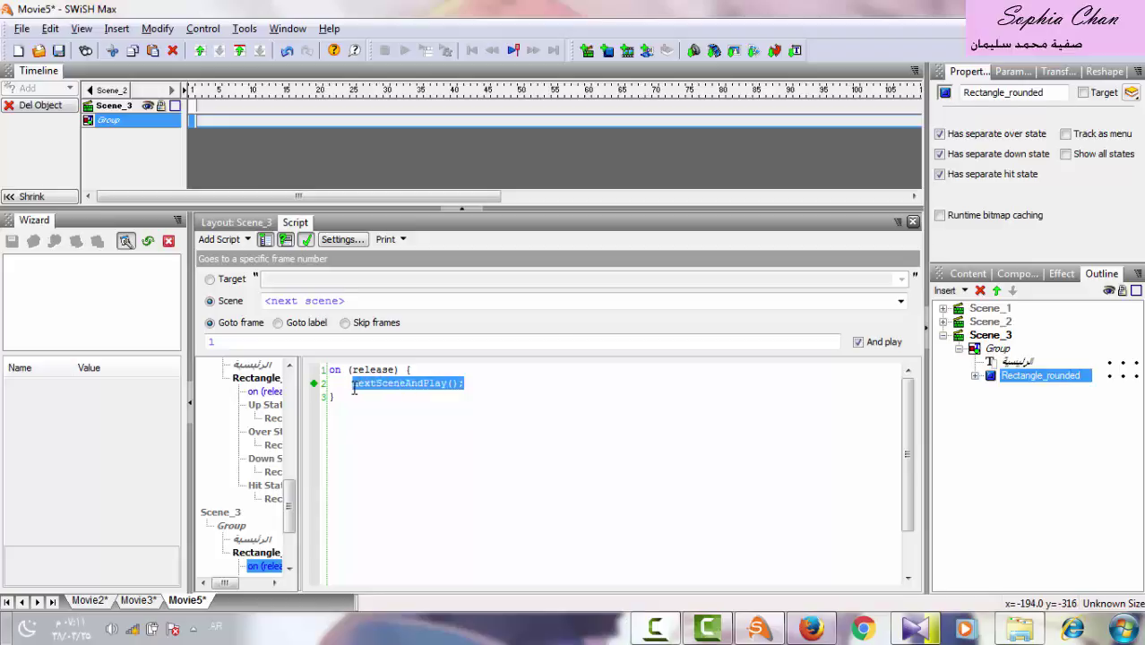
click(900, 301)
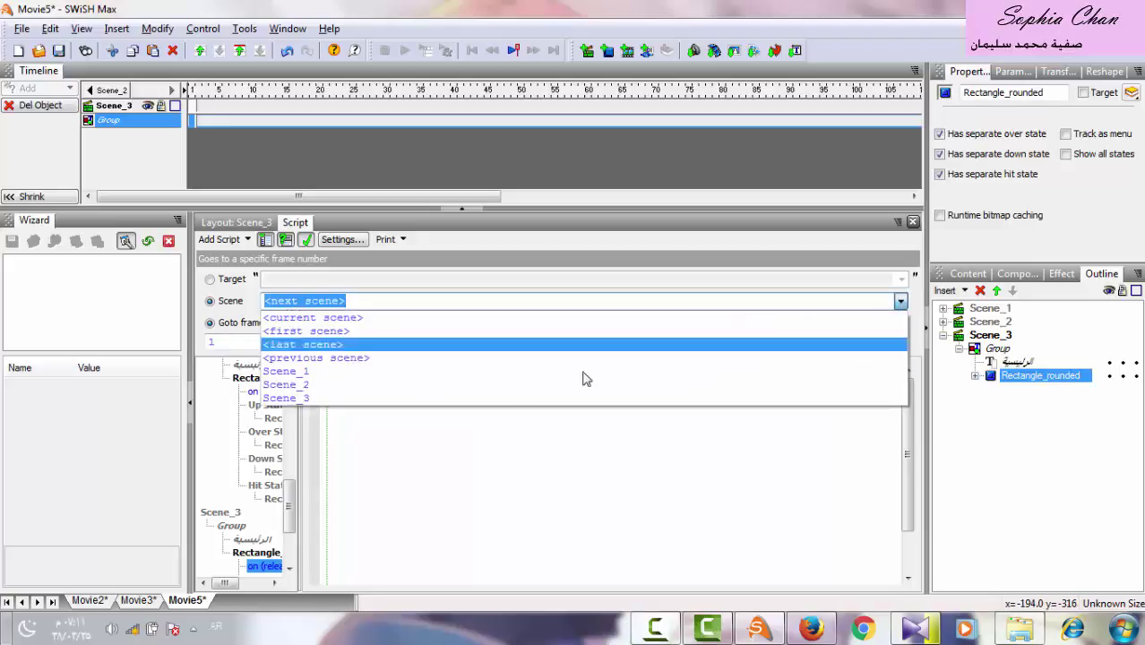
click(376, 373)
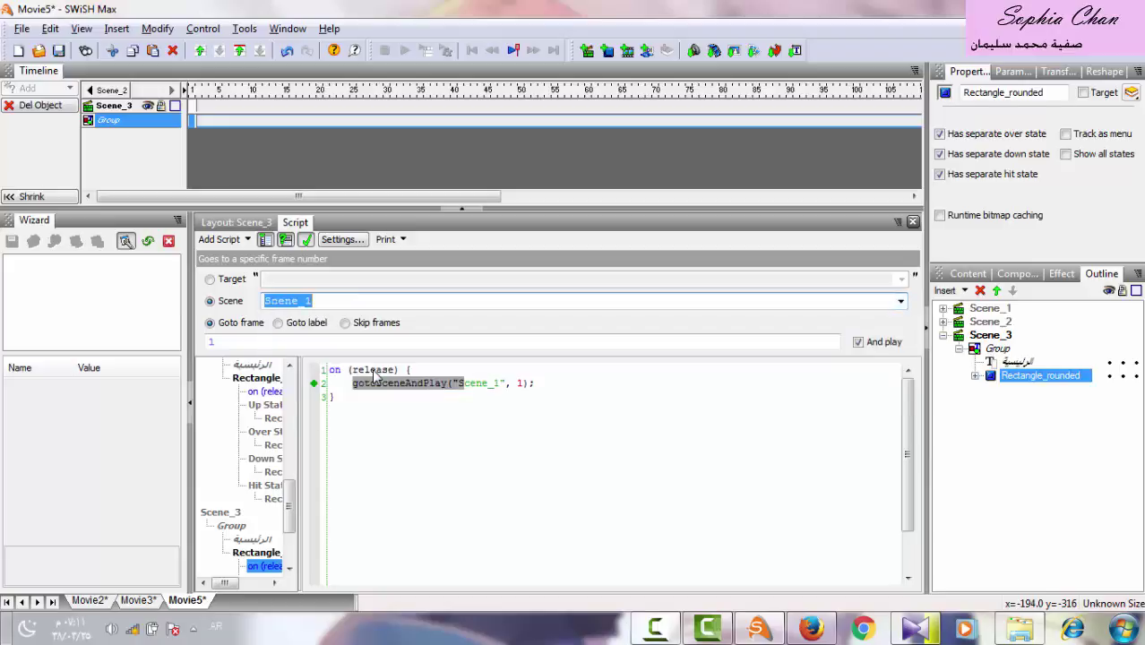
click(242, 223)
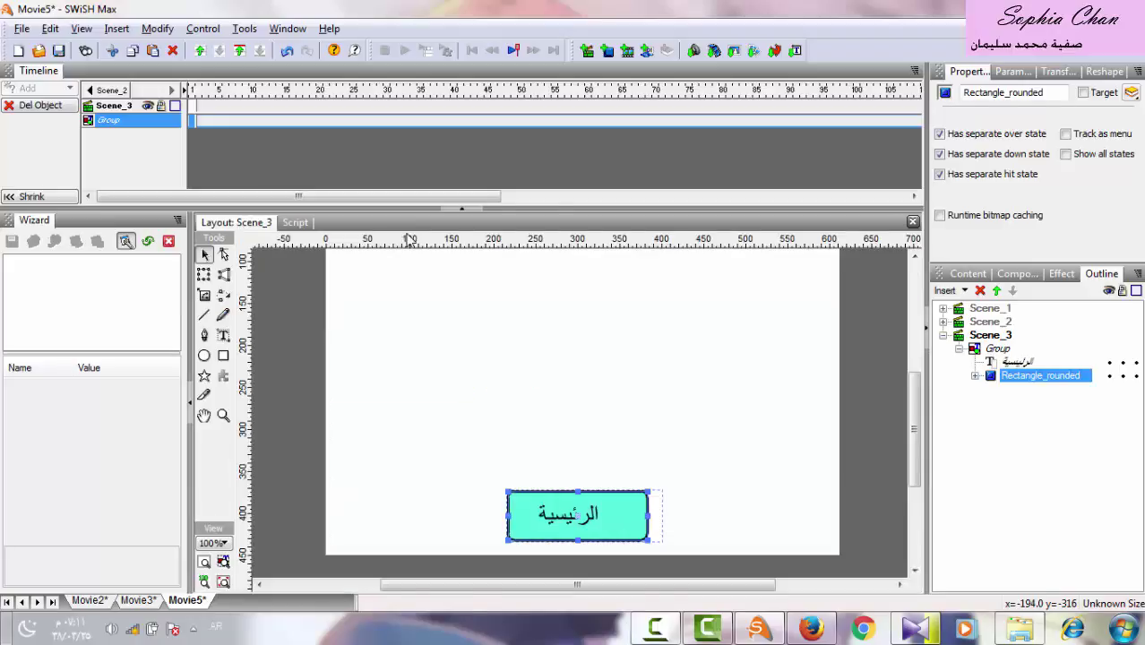
Test the movie as SWF in Flash Player, close the player, and return to Scene_1.
click(943, 337)
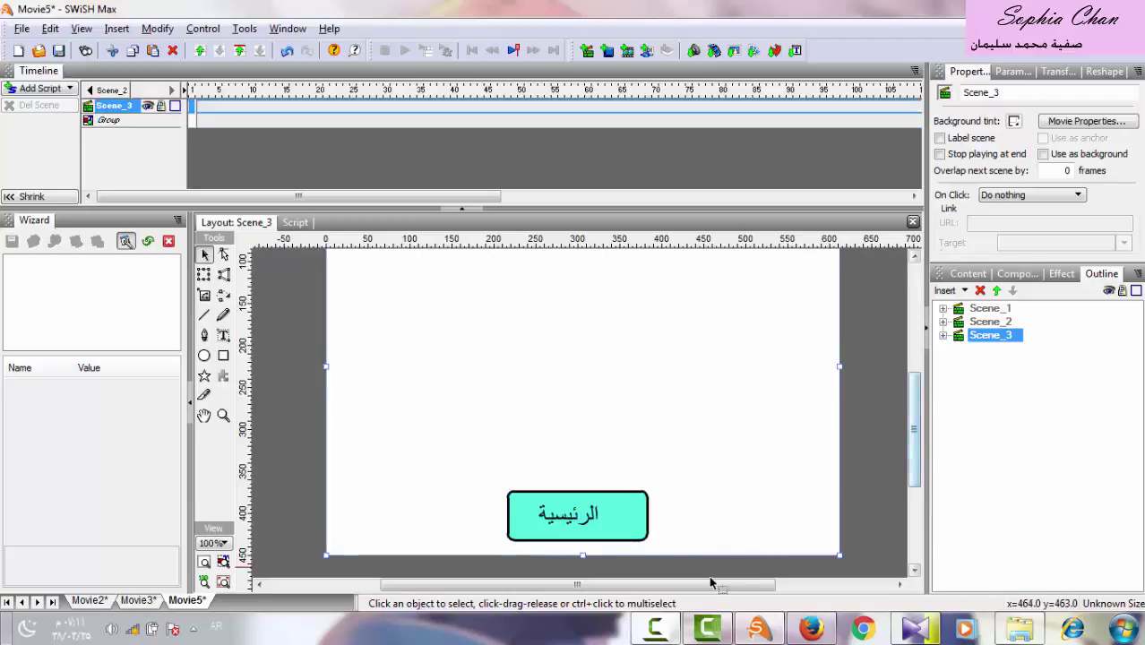
right_click(655, 627)
click(663, 484)
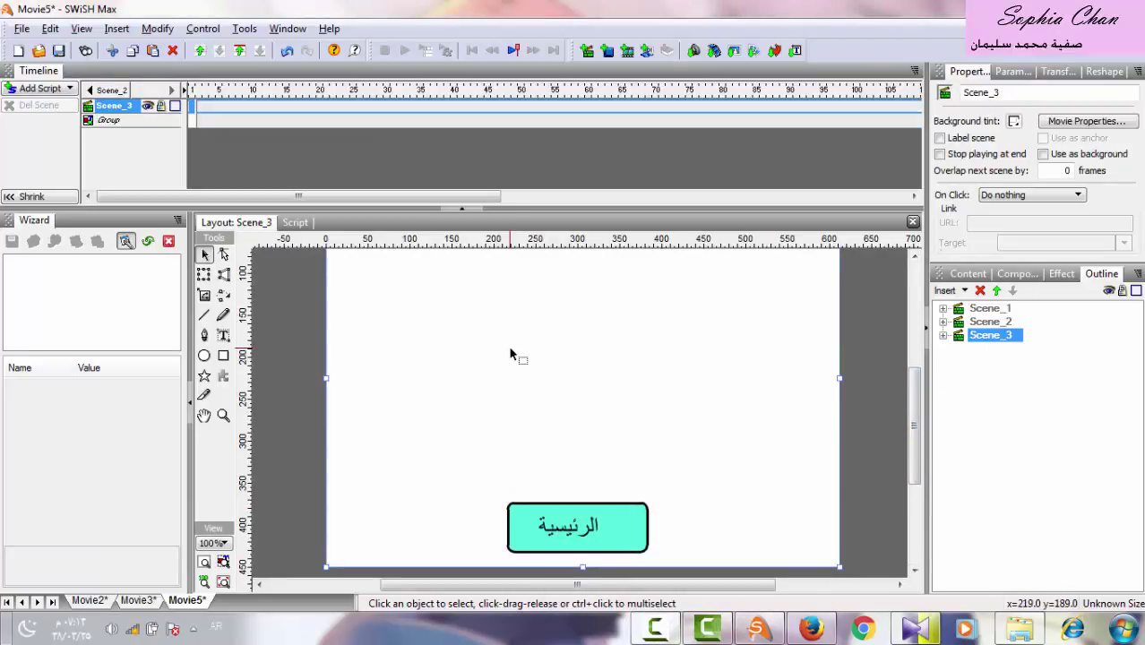
click(22, 29)
mouse_move(47, 385)
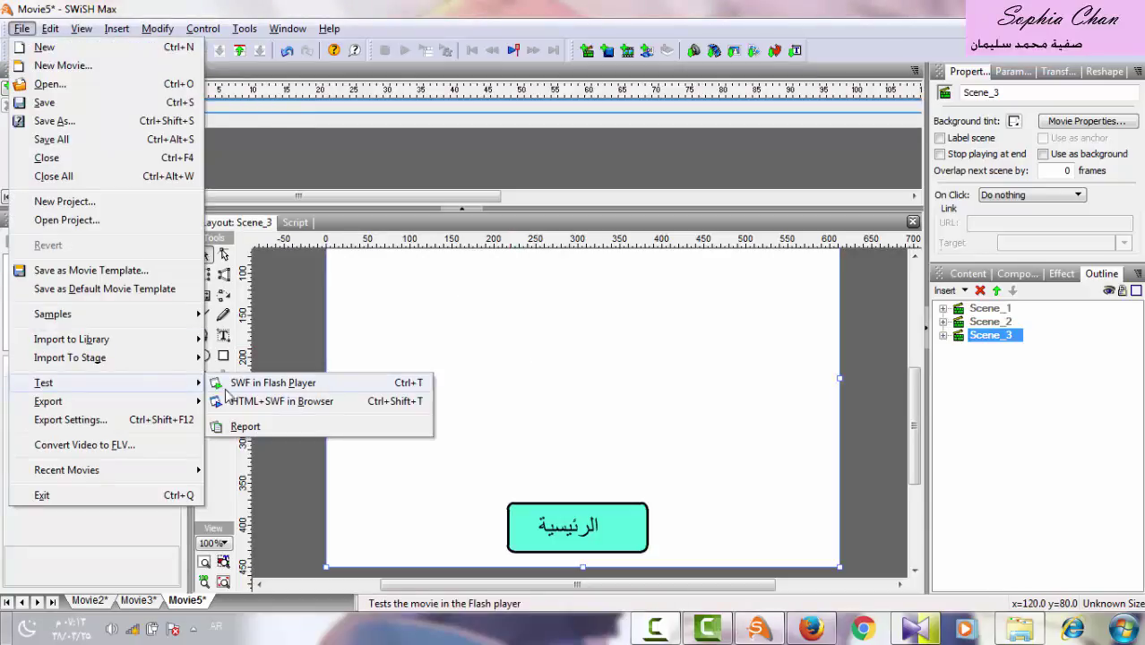
click(237, 383)
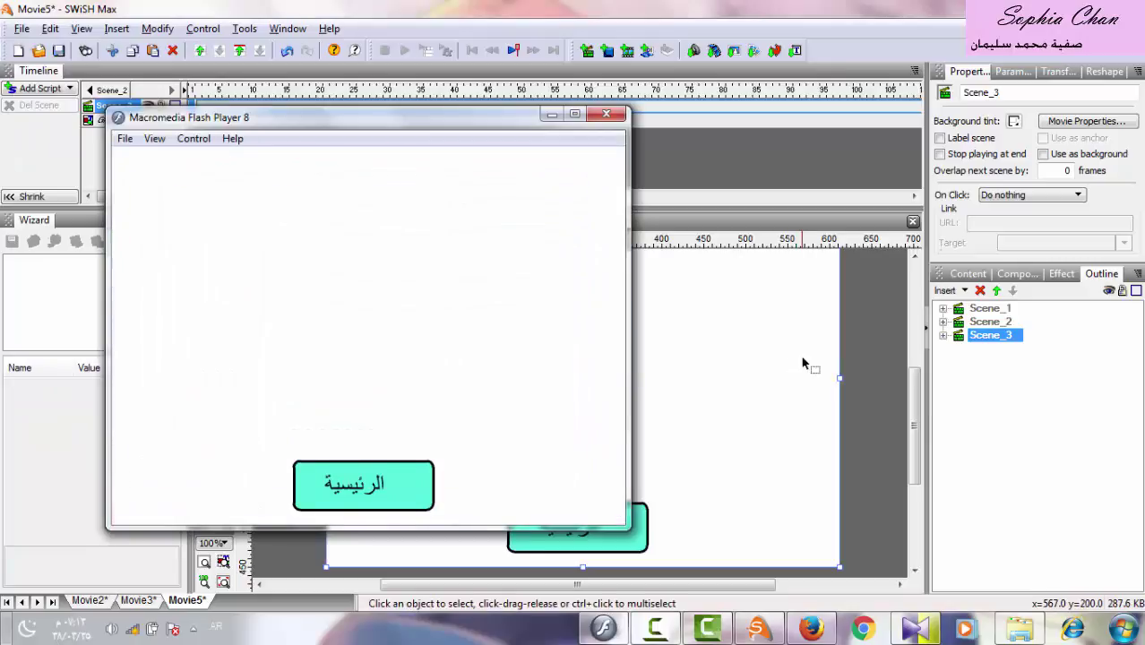
click(607, 116)
click(987, 309)
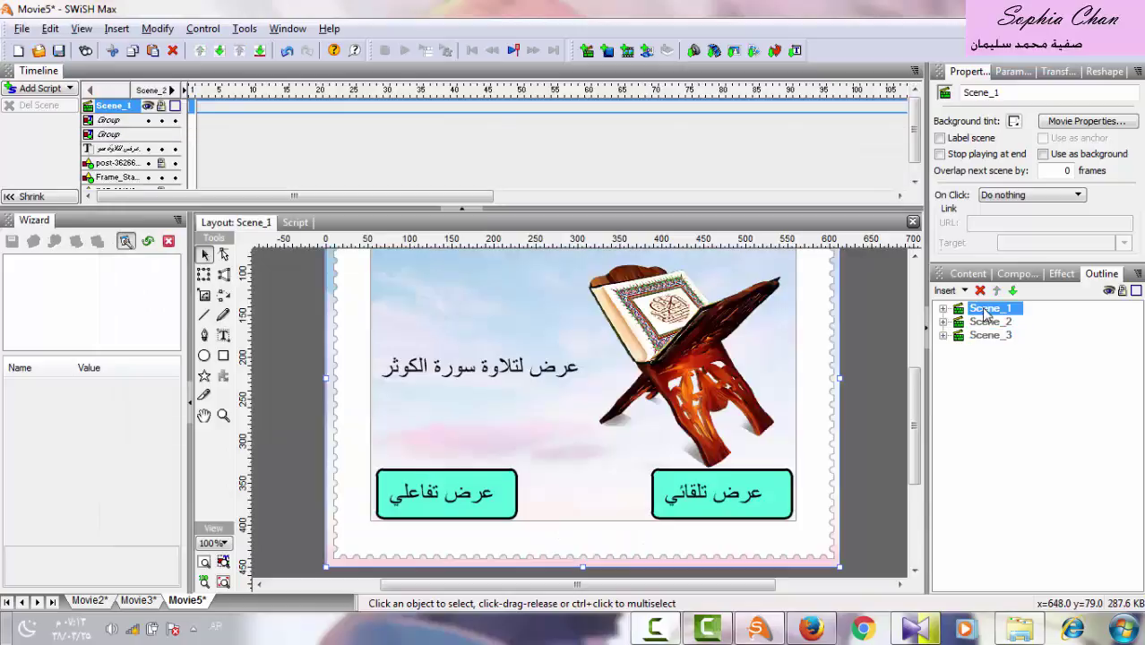
click(939, 154)
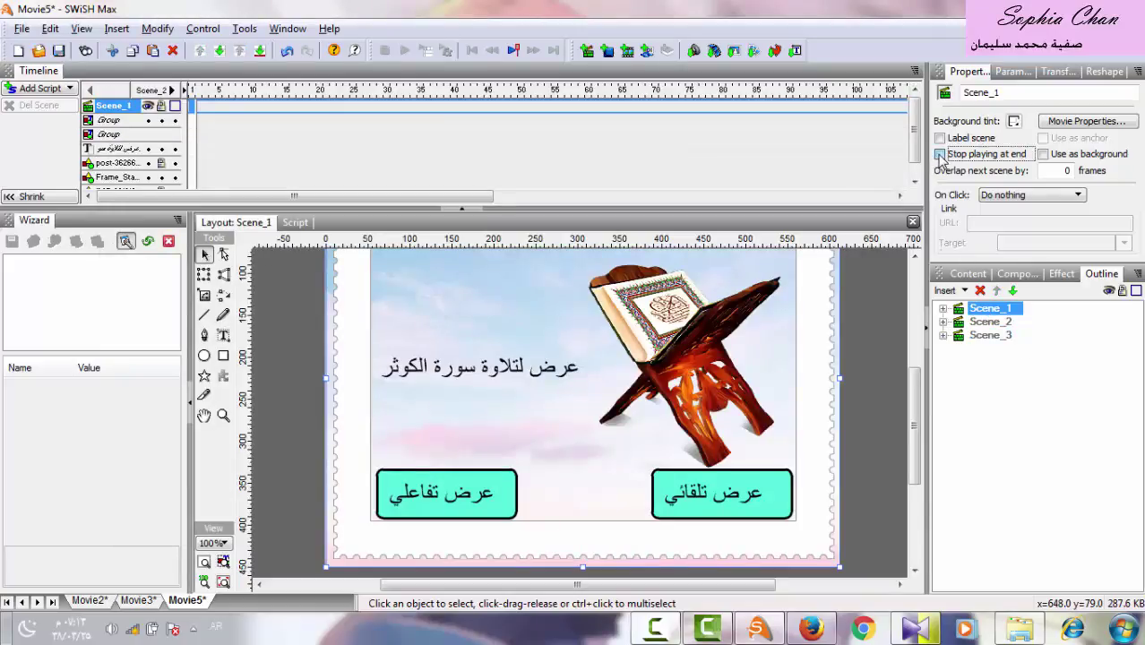
click(990, 321)
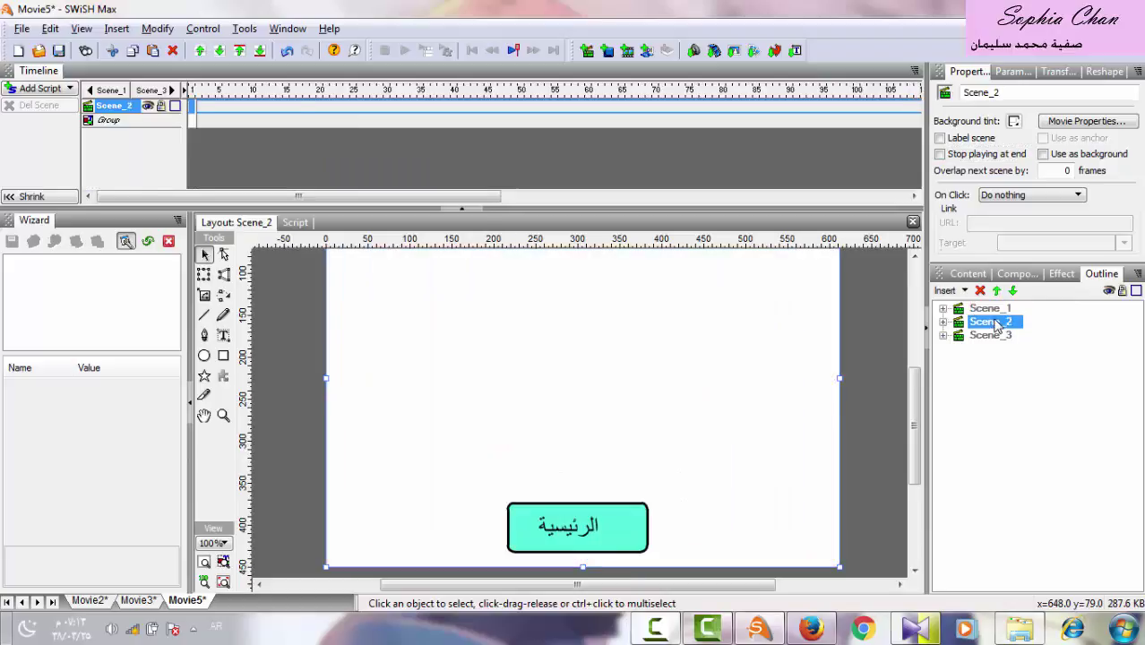
click(940, 154)
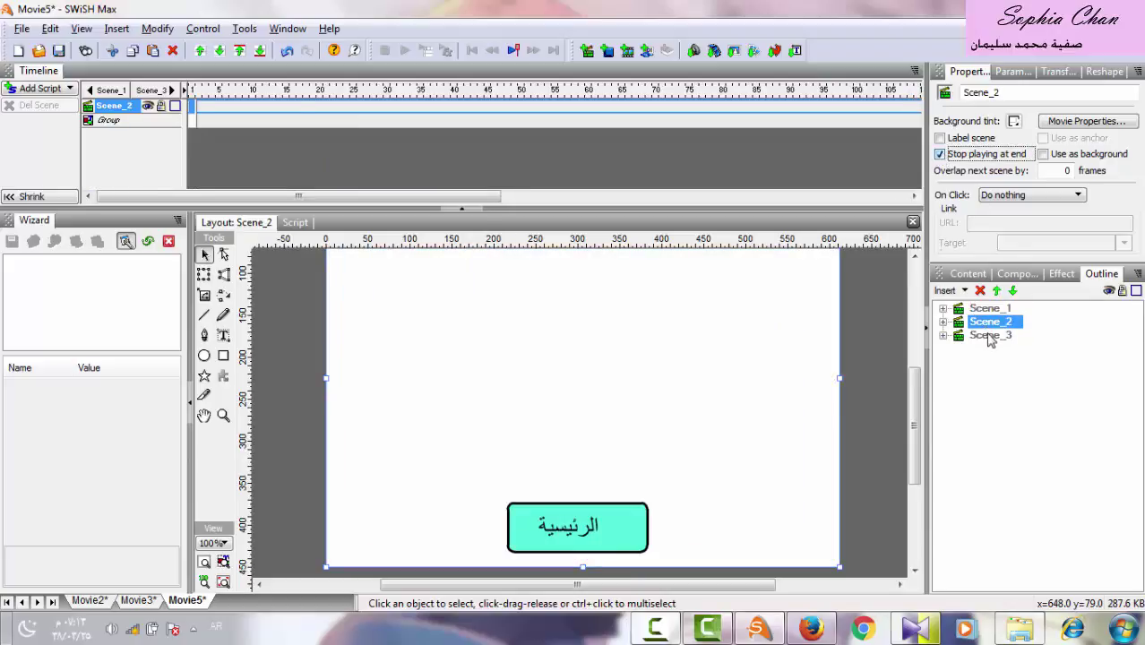
click(989, 335)
click(940, 154)
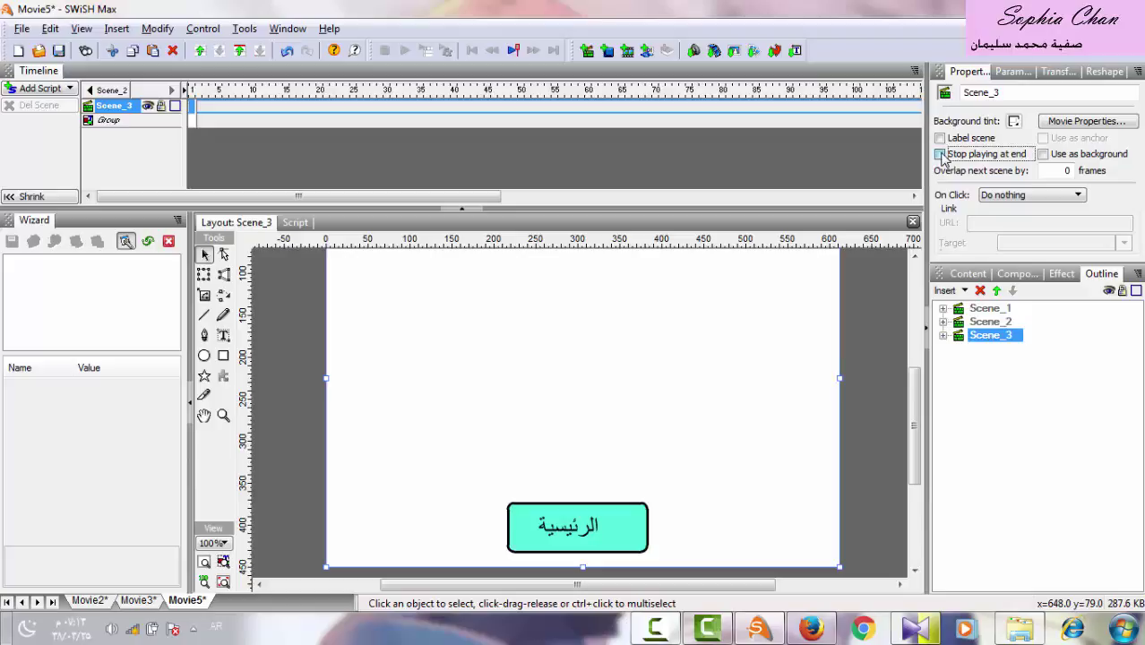
click(19, 30)
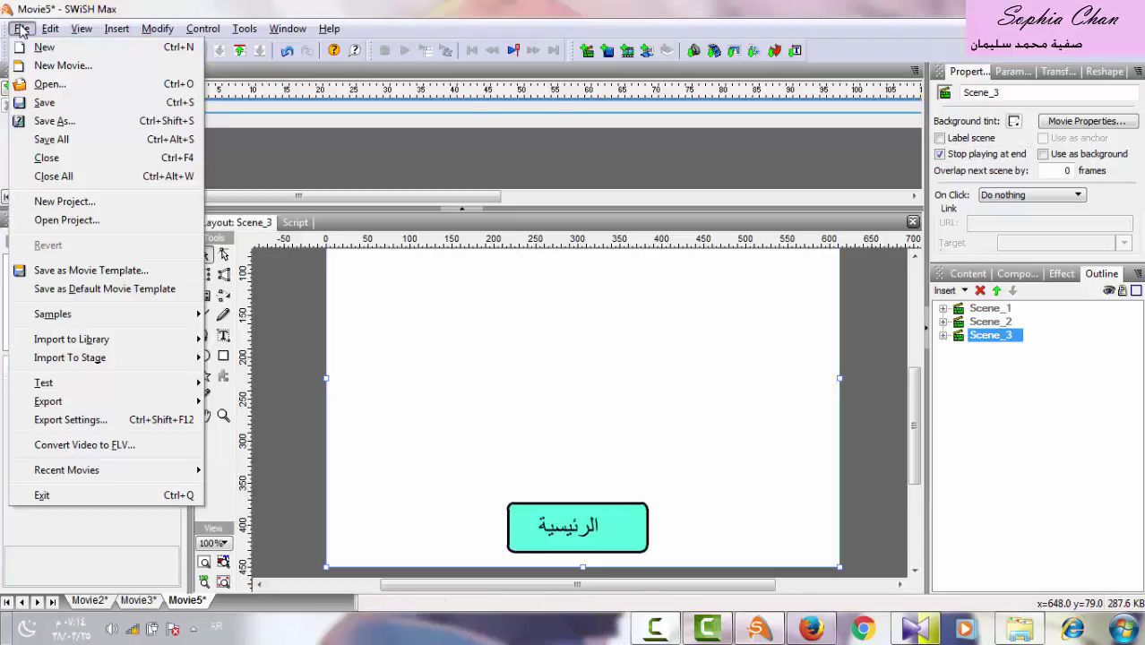
mouse_move(49, 382)
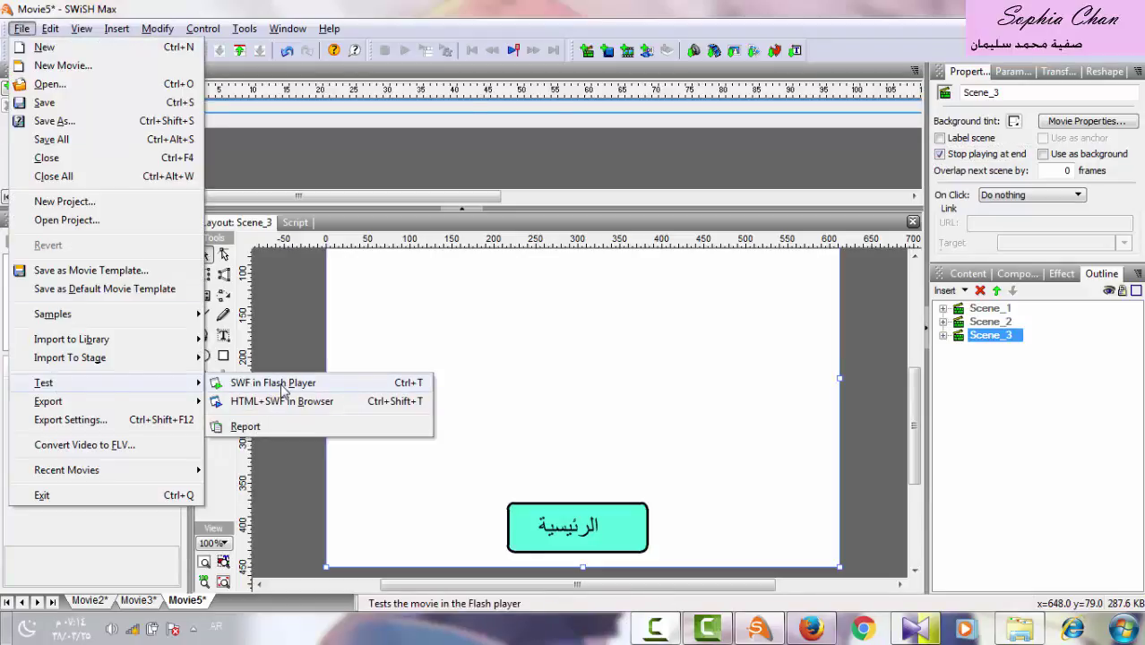
click(281, 382)
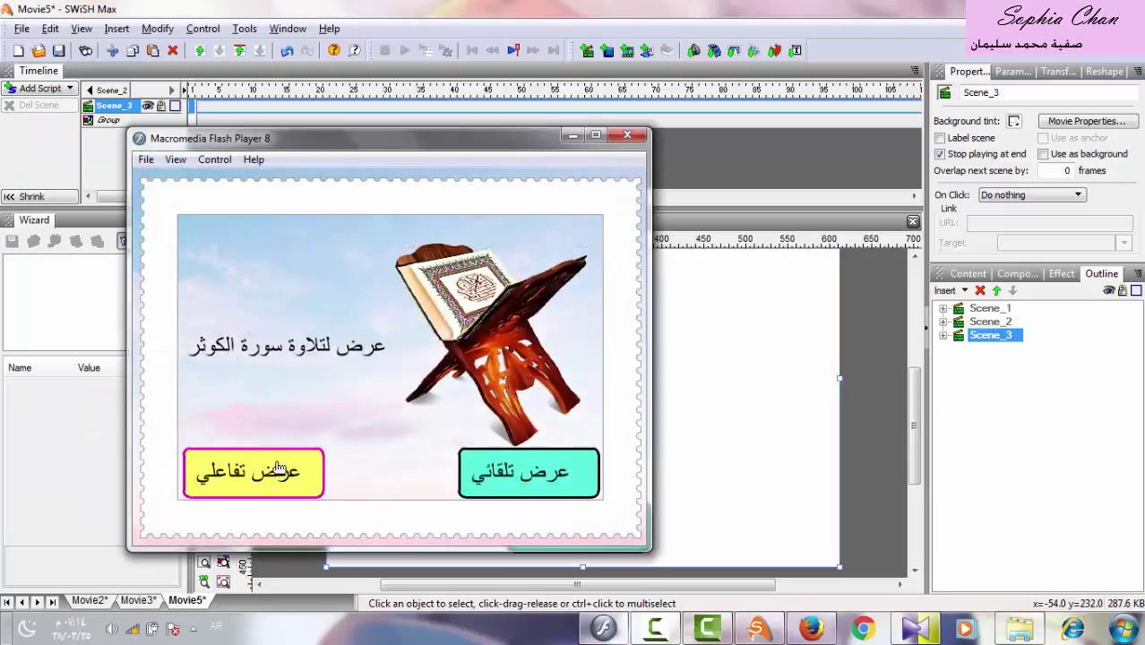
click(279, 474)
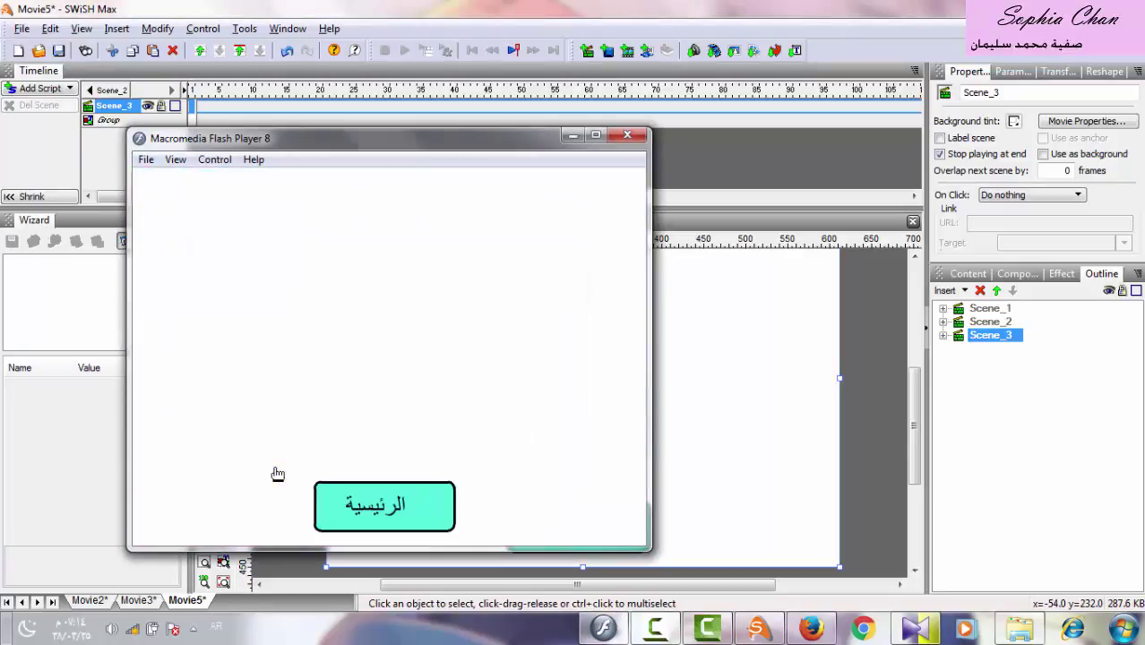
click(390, 517)
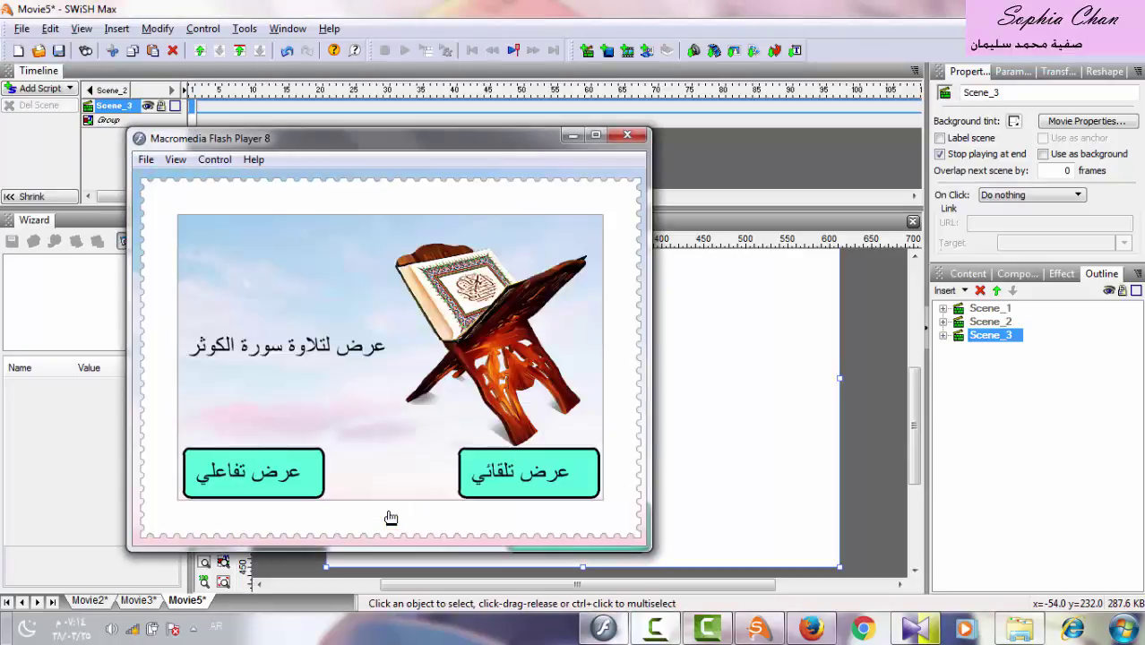
click(505, 478)
click(393, 502)
click(626, 137)
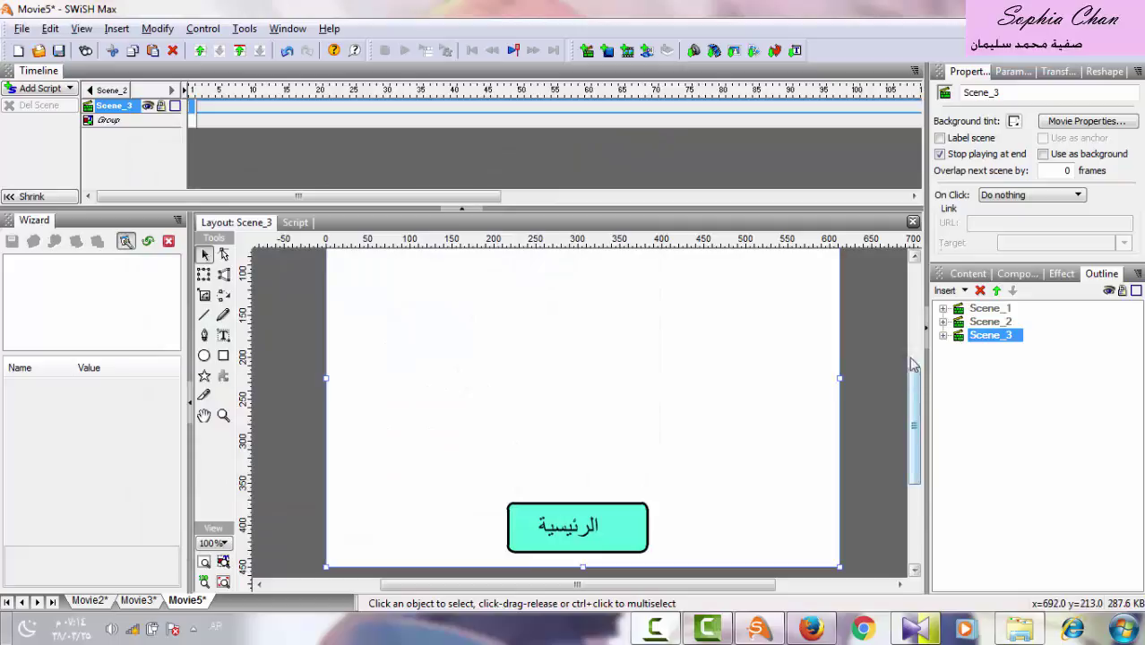
Import the Surah al-Kawthar page image (1920 by 948) into Scene_3.
click(988, 310)
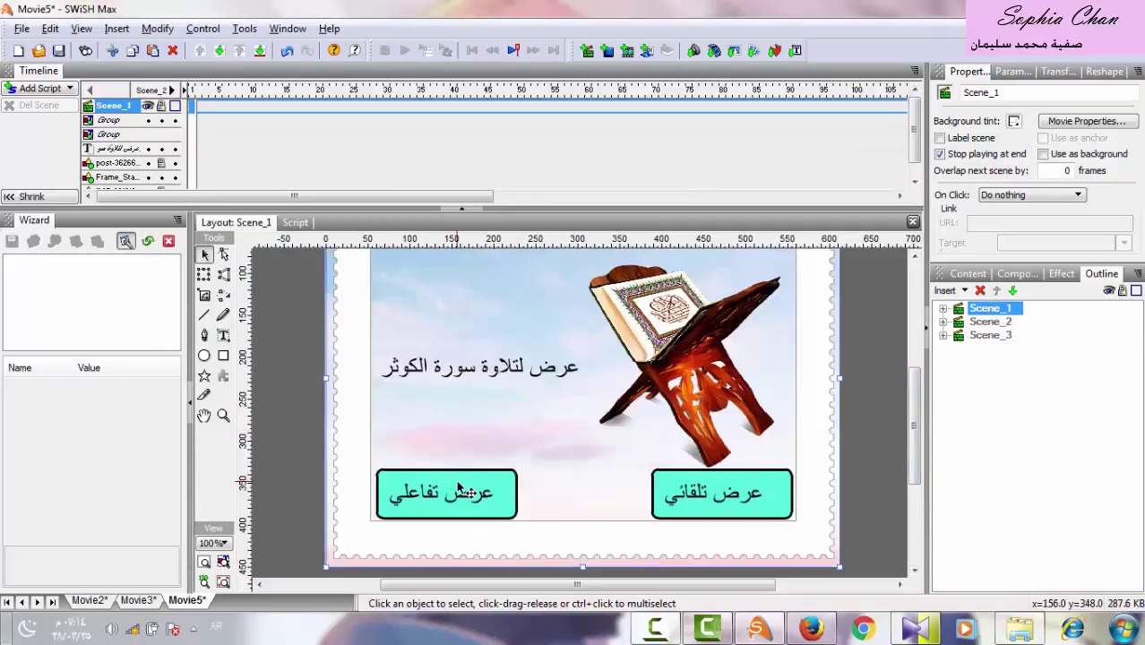
click(989, 337)
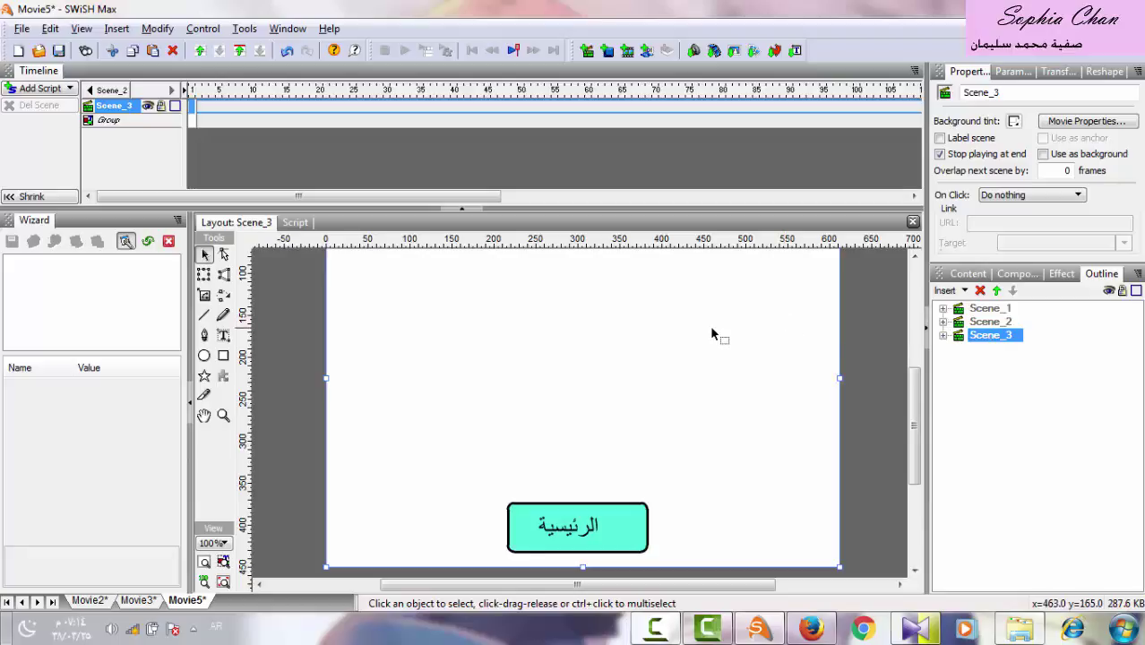
click(736, 52)
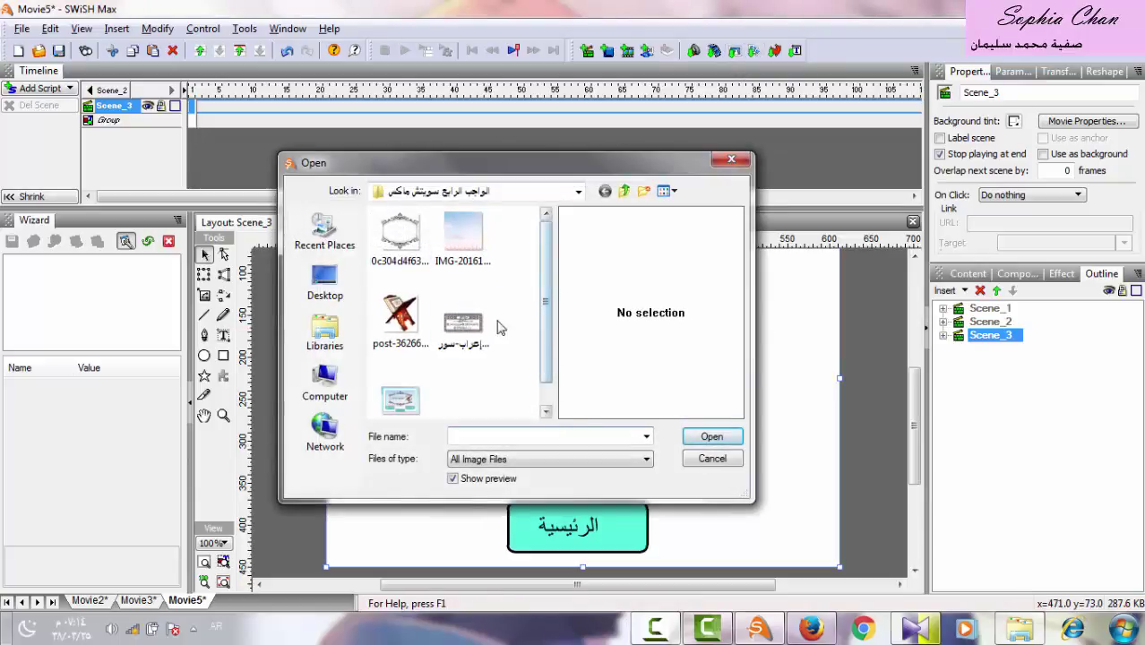
double_click(484, 324)
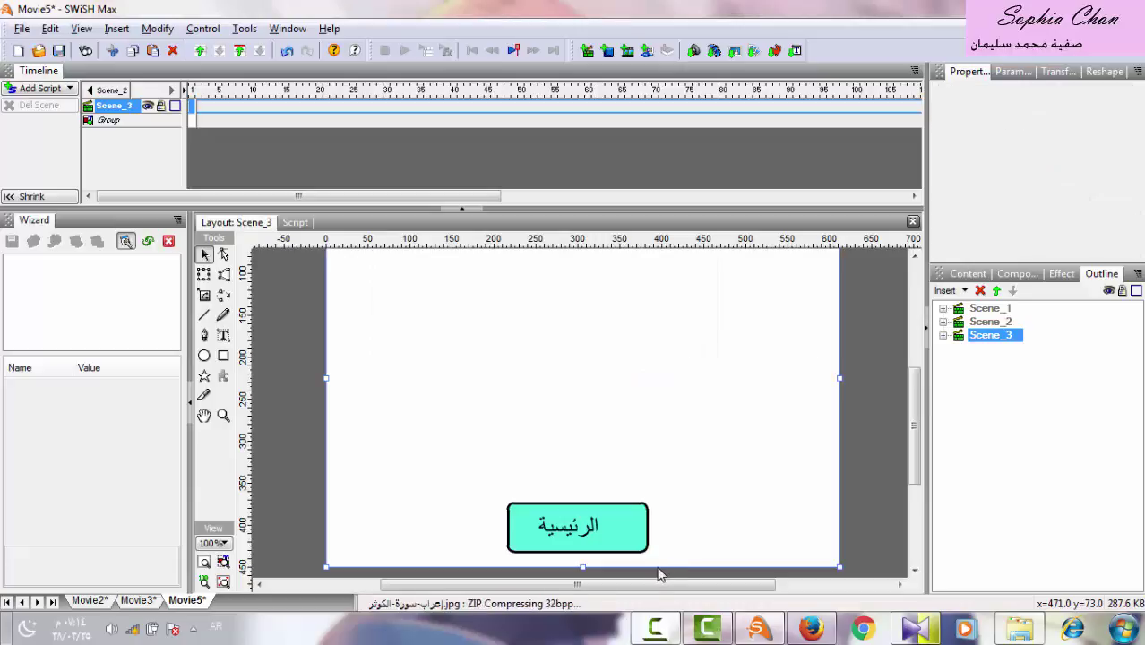
right_click(653, 634)
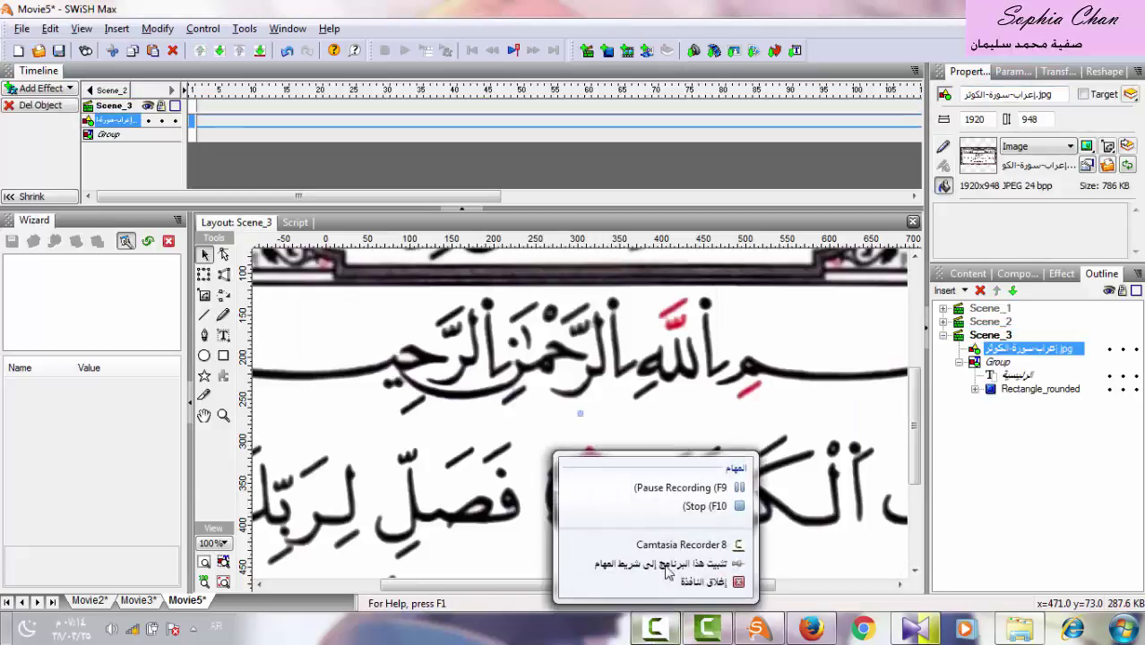
click(672, 488)
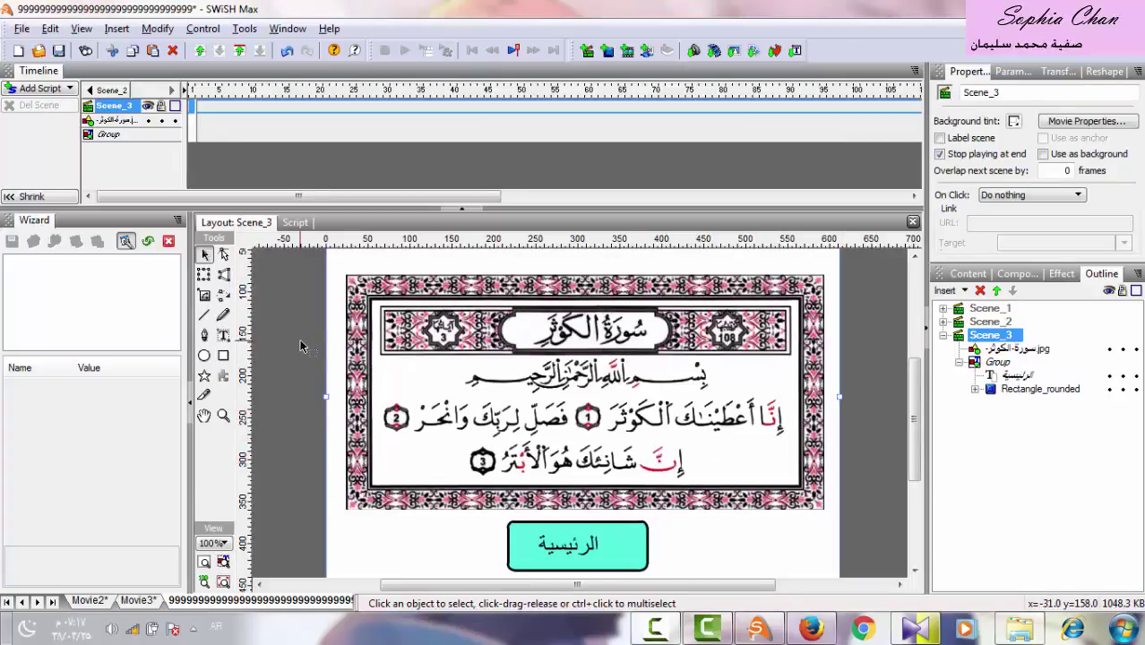
Draw a rectangle over the Bismillah line with a solid FF33FF fill.
click(224, 357)
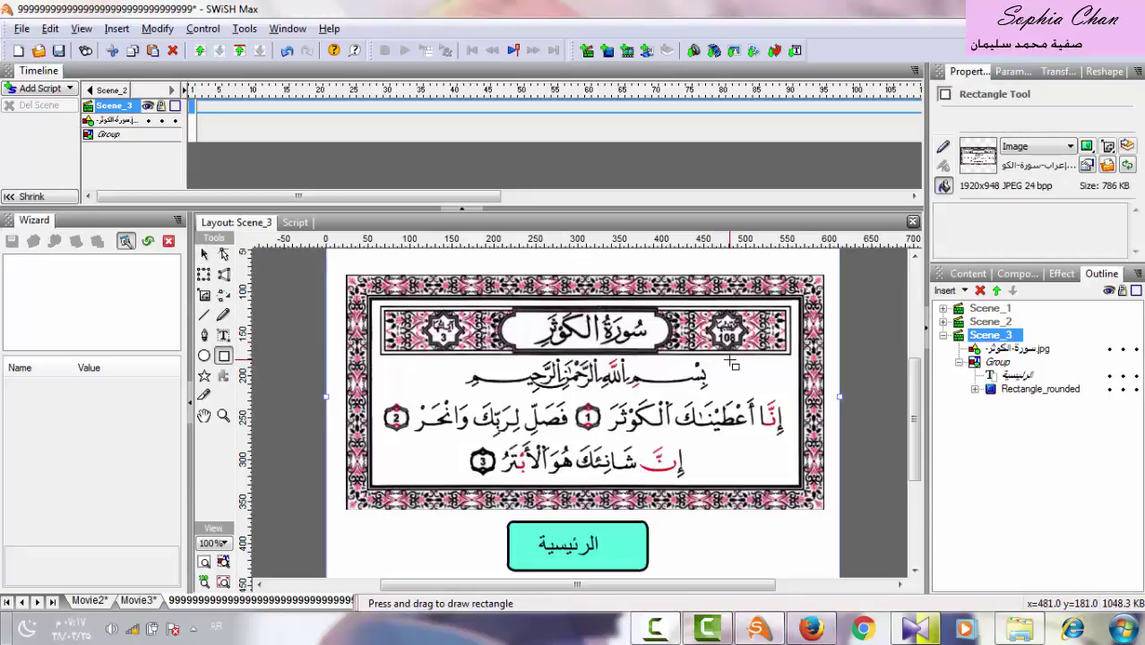
drag(730, 361, 465, 393)
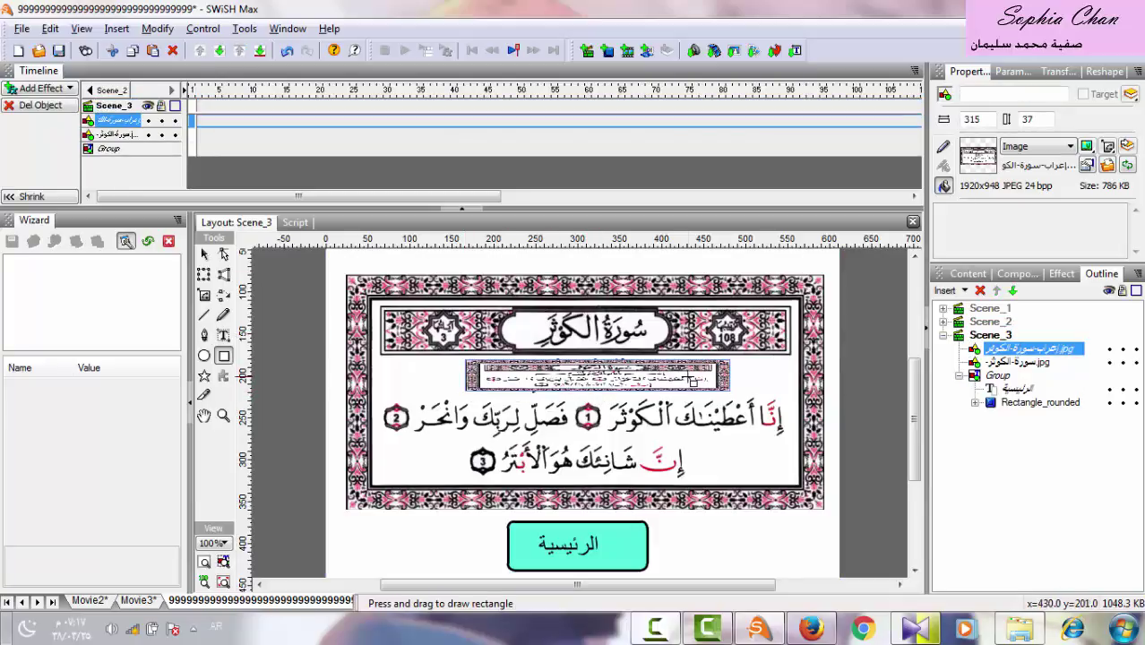
click(1057, 154)
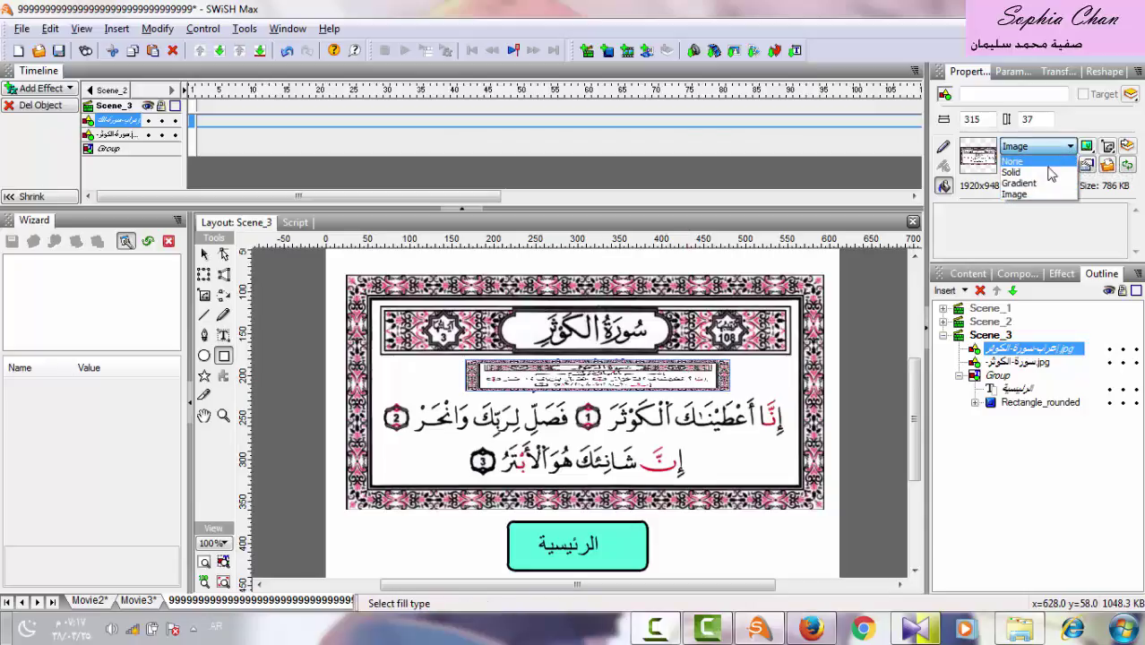
click(1012, 172)
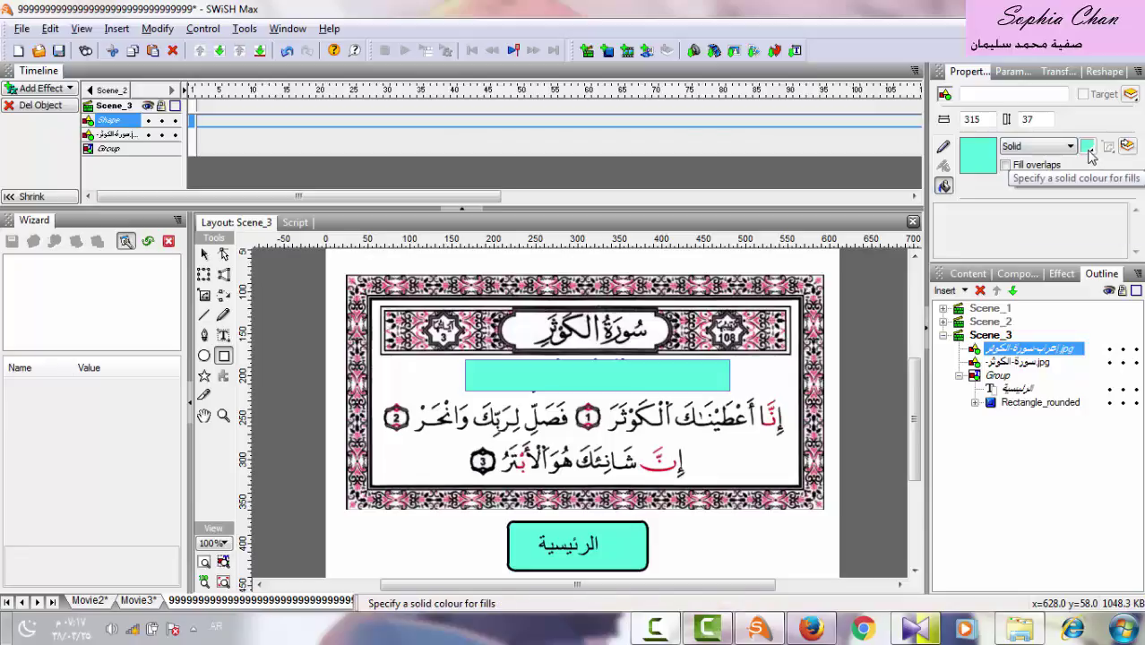
click(1086, 146)
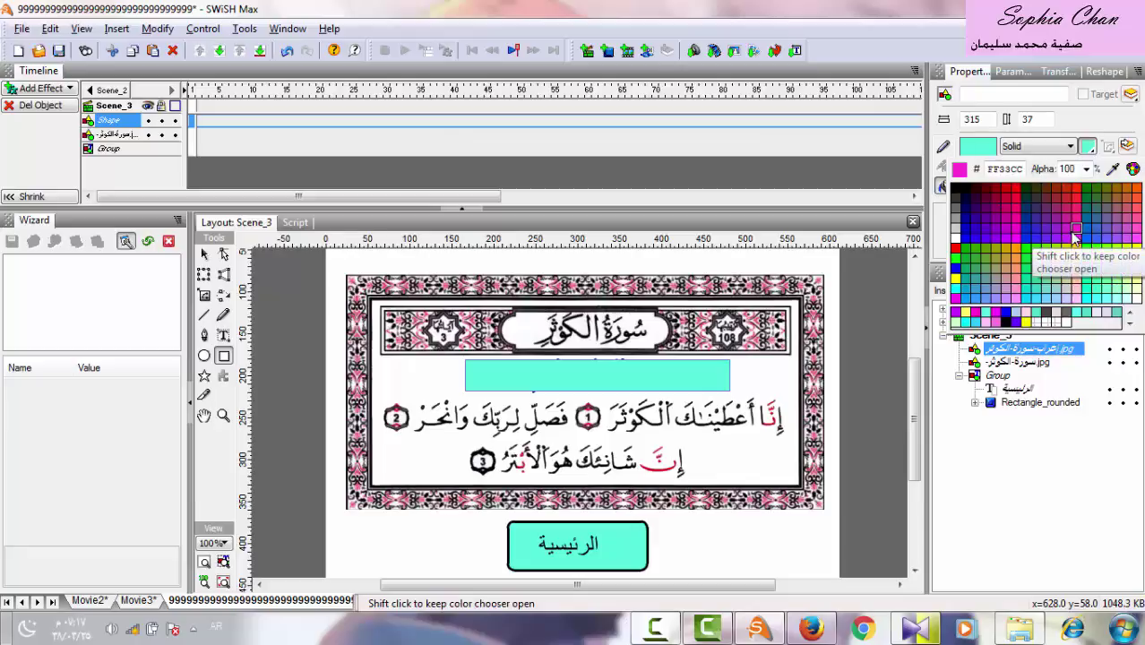
click(1078, 244)
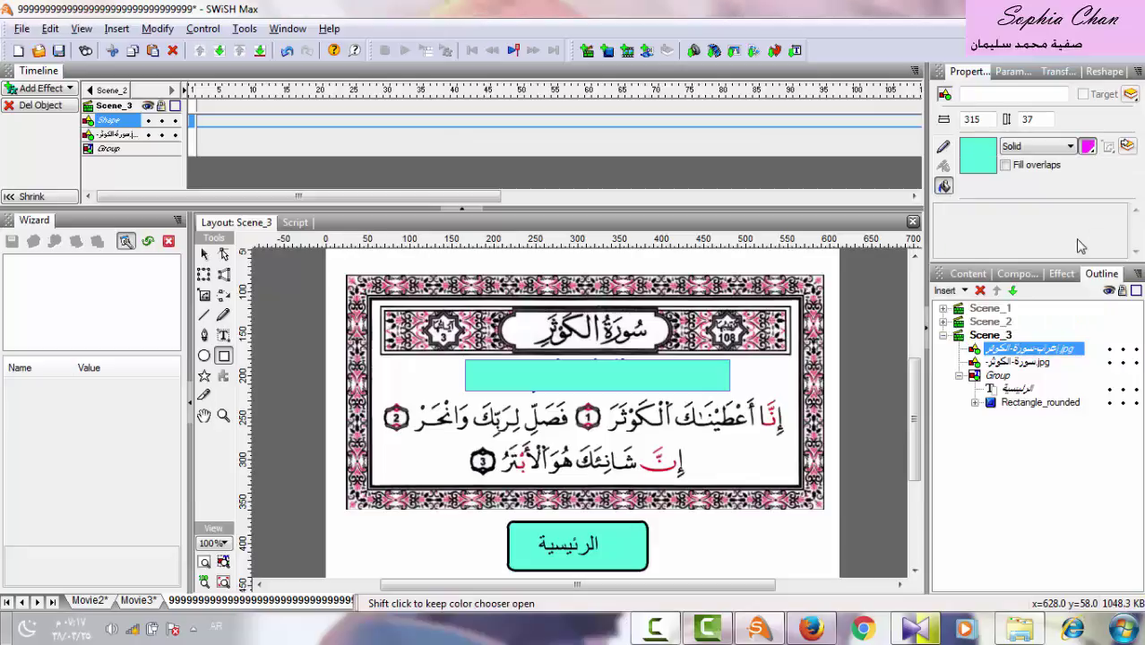
Set the rectangle's fill alpha to 25, after briefly trying 50.
click(1088, 146)
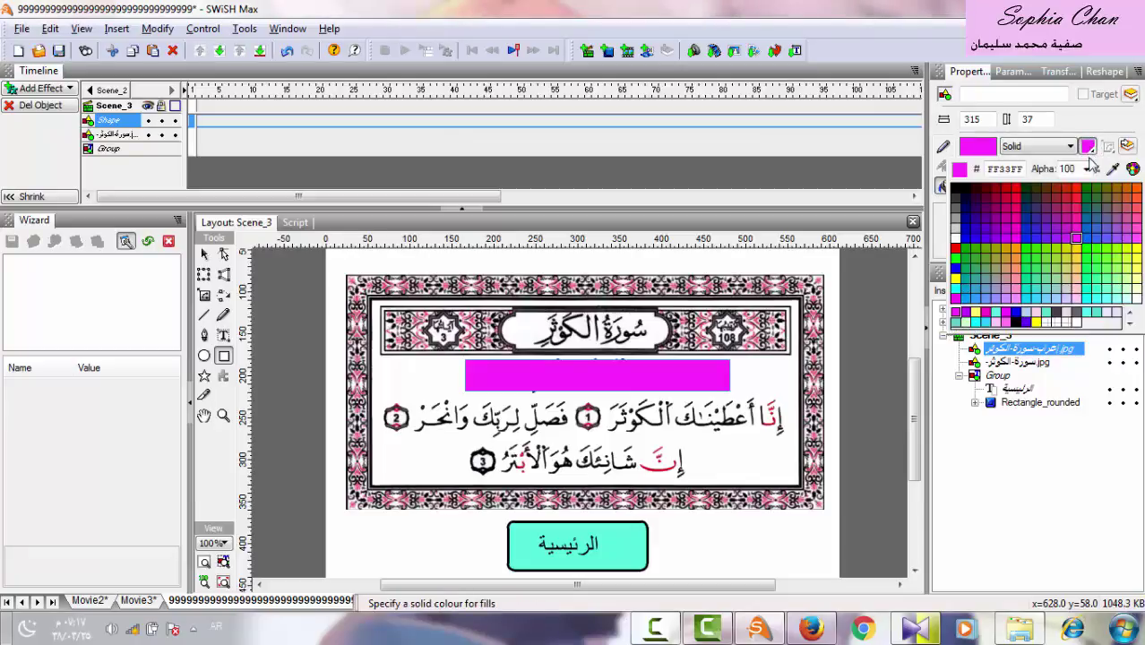
click(1087, 169)
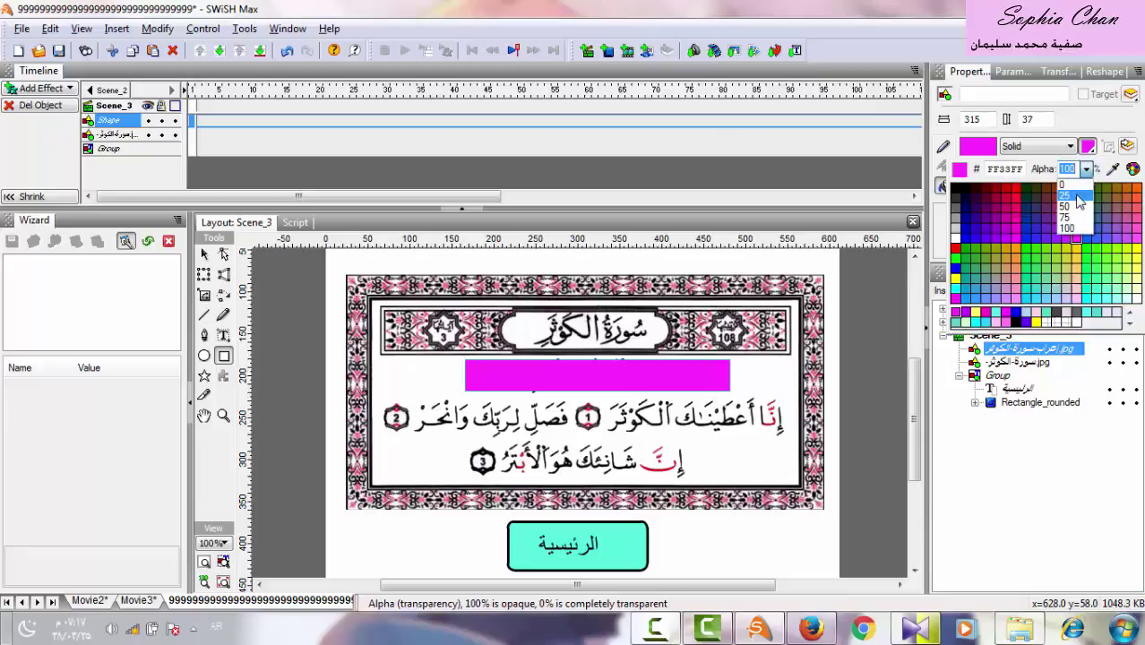
click(1079, 201)
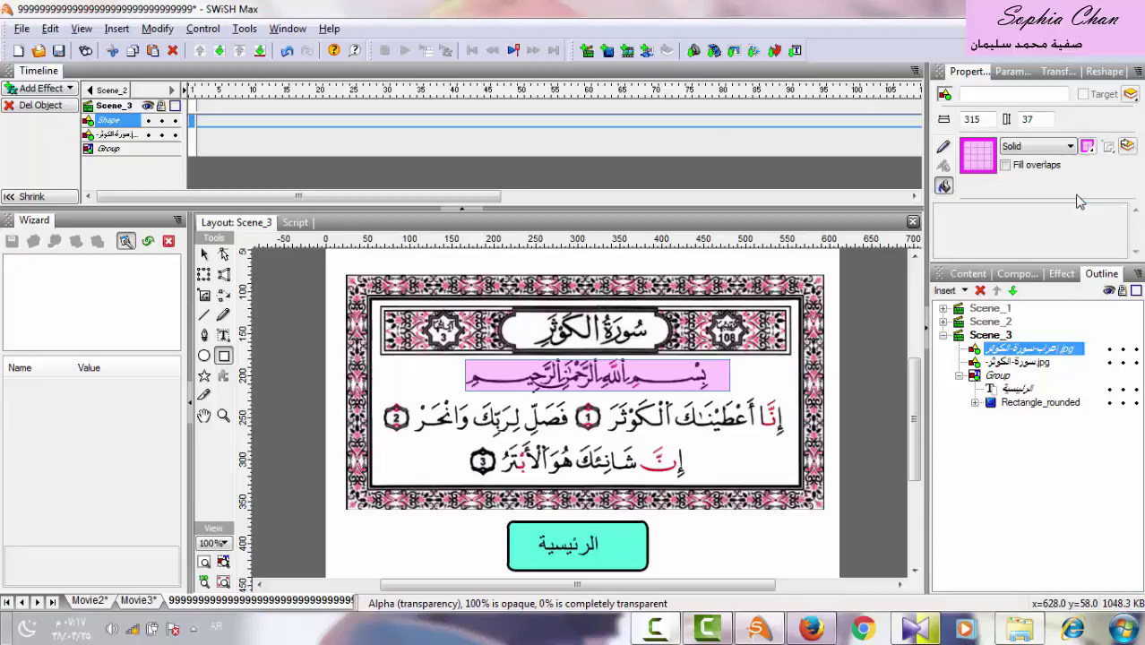
click(1088, 147)
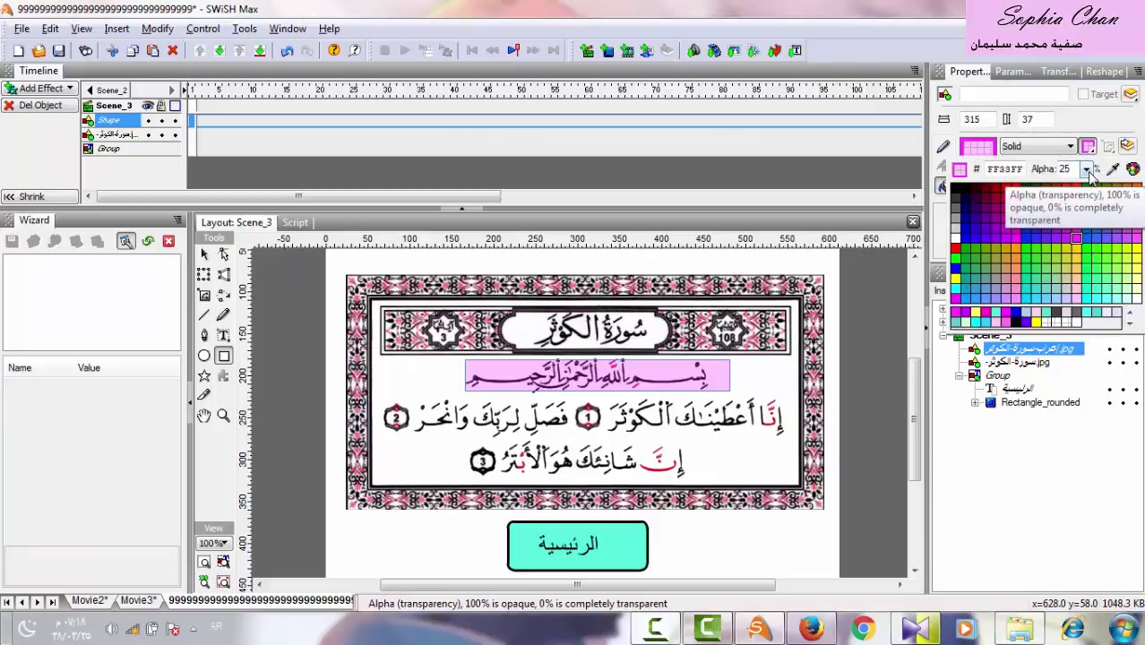
click(1086, 169)
click(1068, 212)
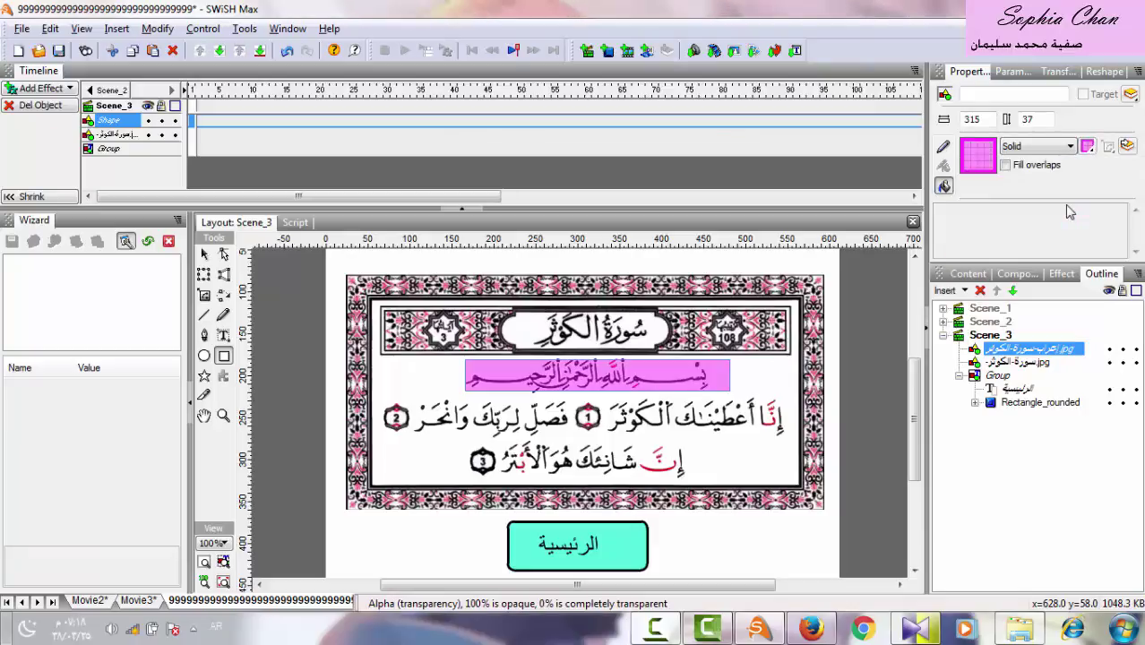
click(1089, 147)
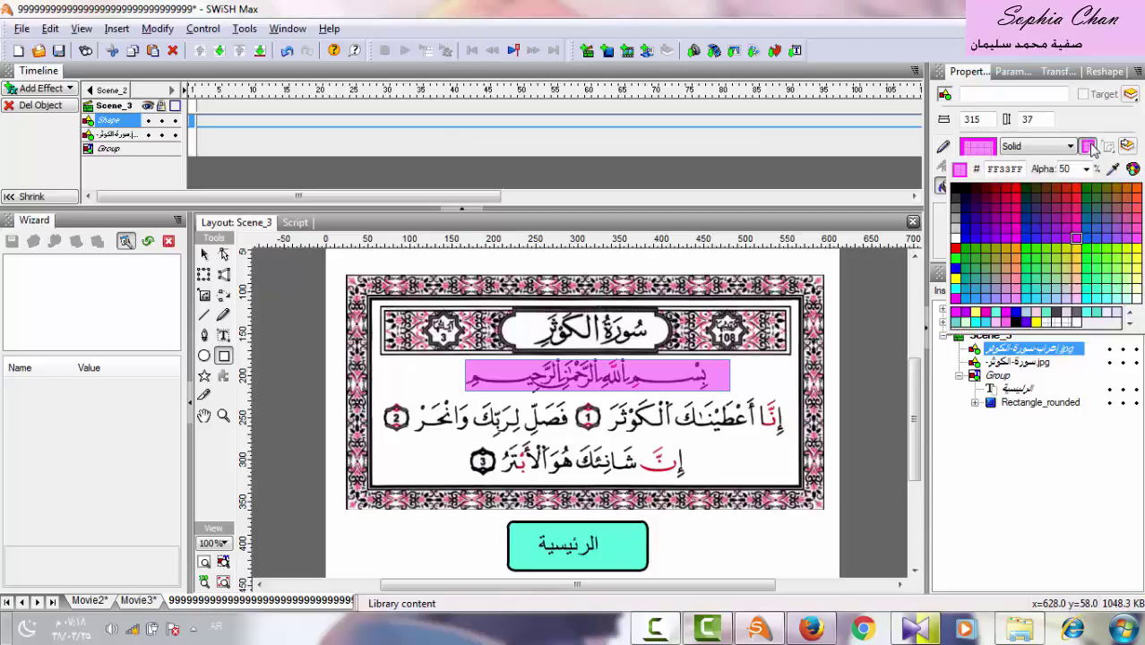
click(1086, 169)
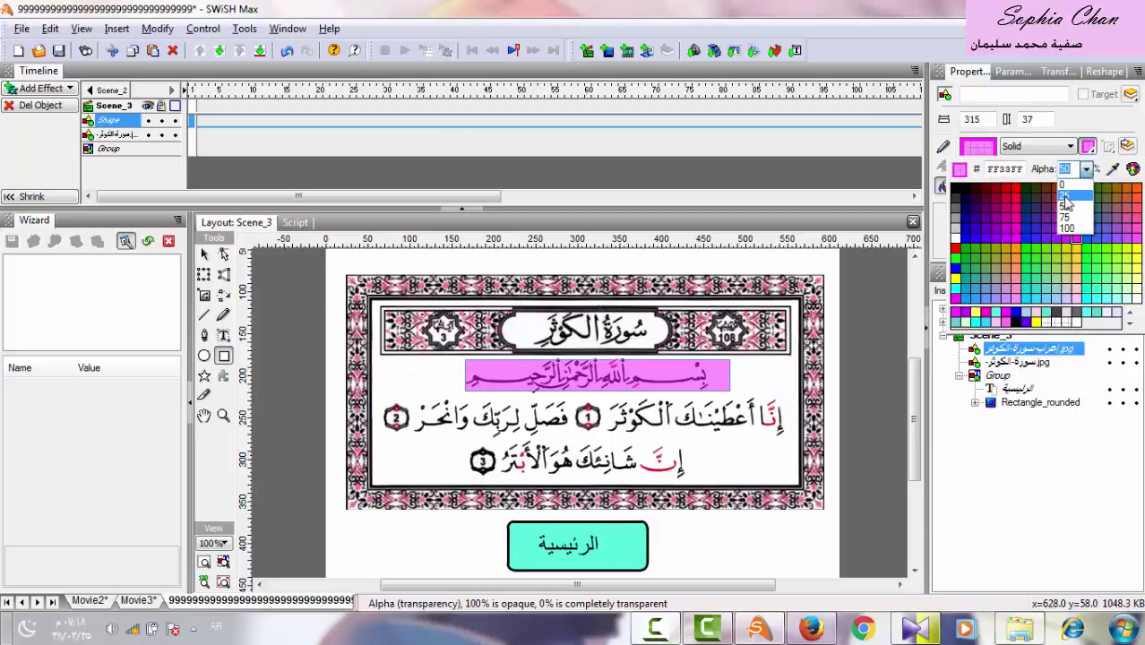
click(1064, 197)
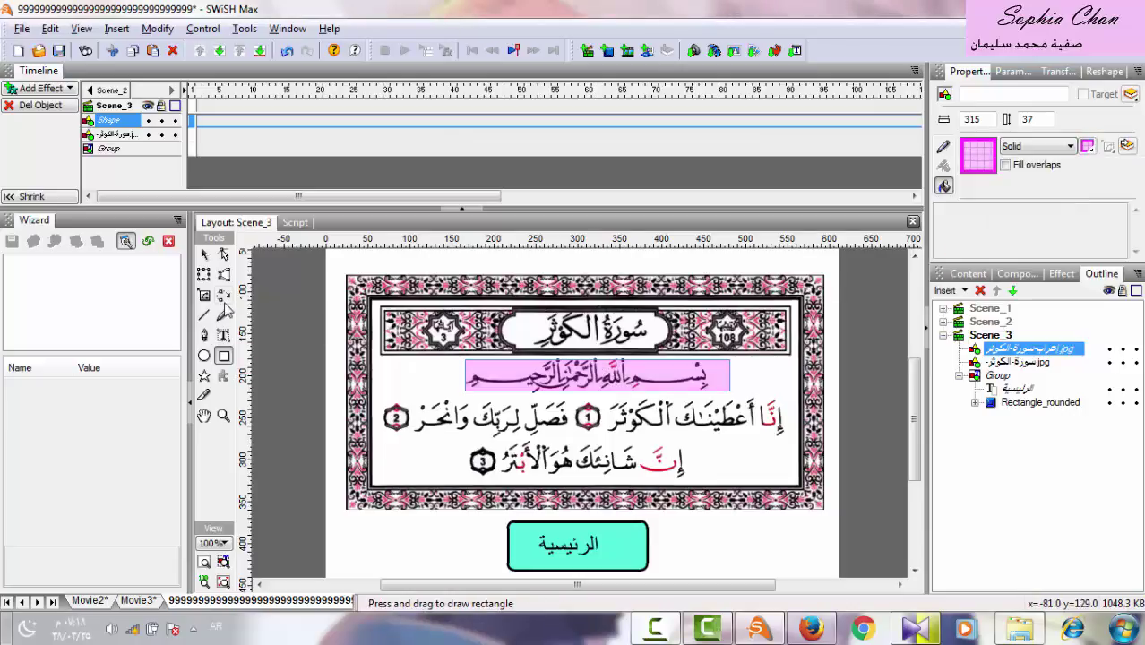
click(204, 254)
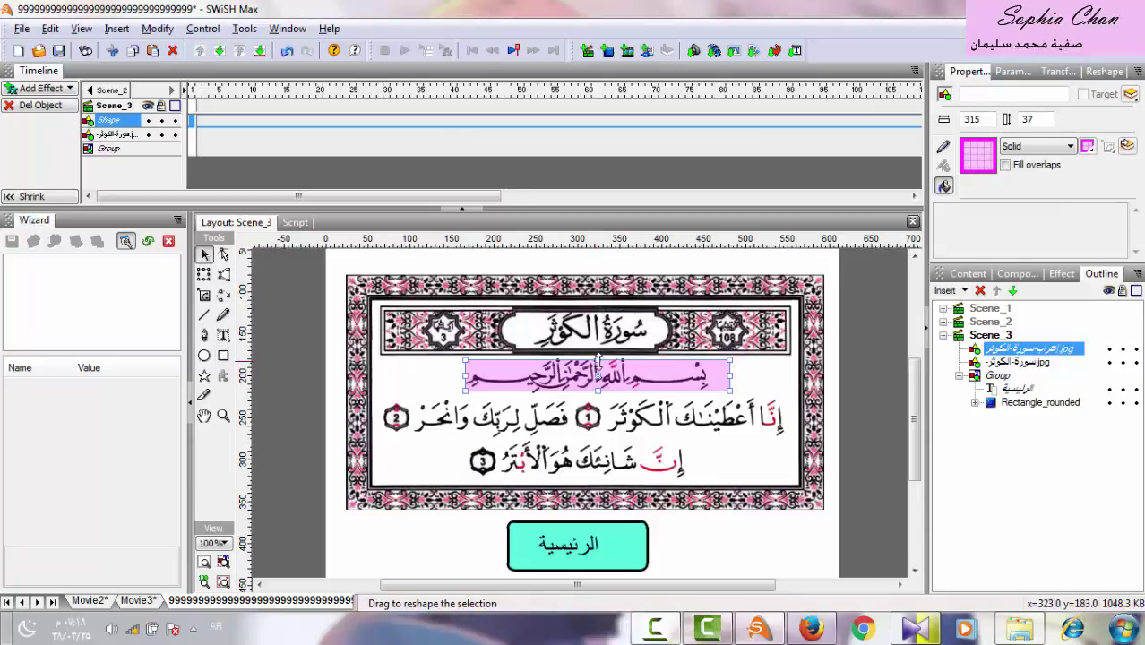
Copy the Bismillah highlight and paste it over the first verse line.
drag(599, 360, 598, 355)
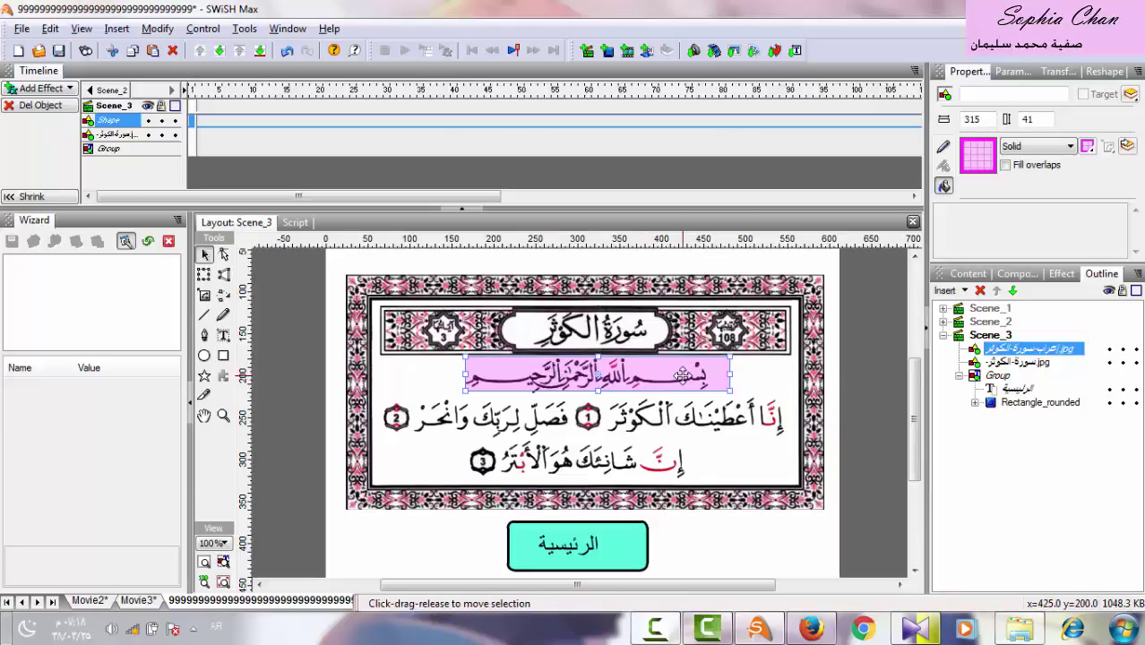
right_click(683, 375)
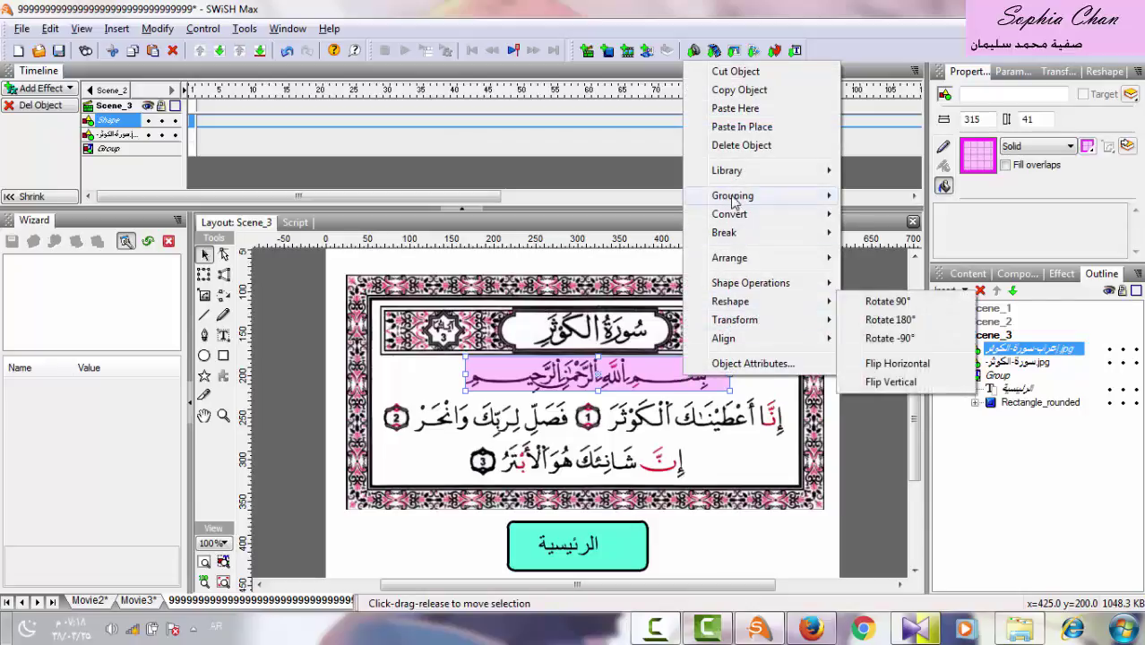
click(776, 96)
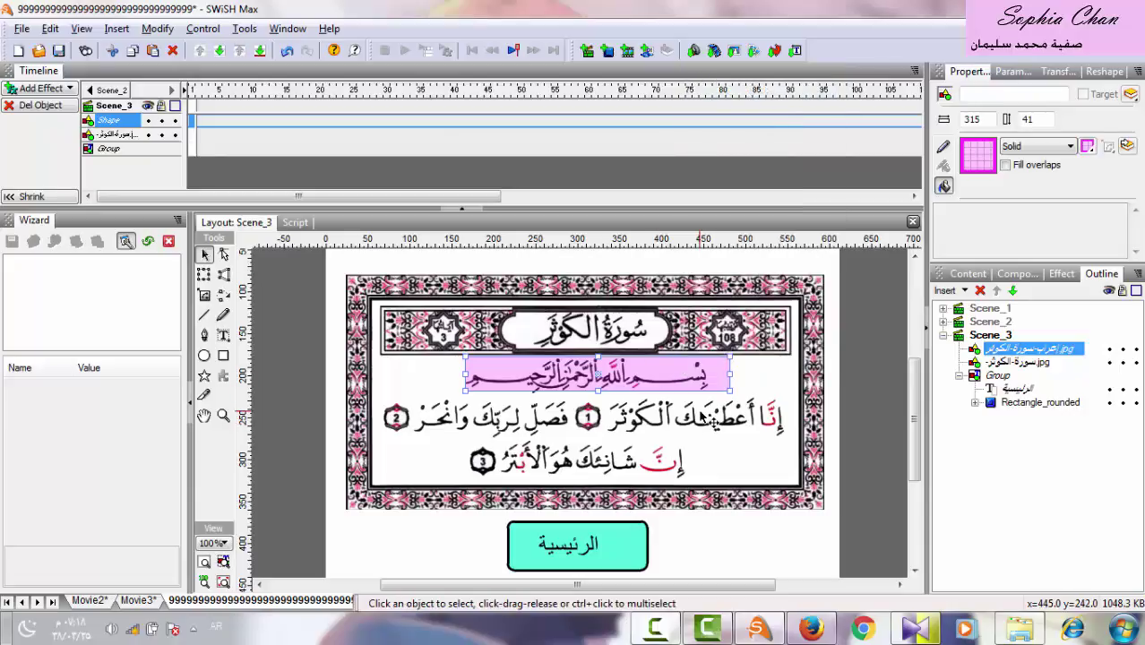
right_click(702, 413)
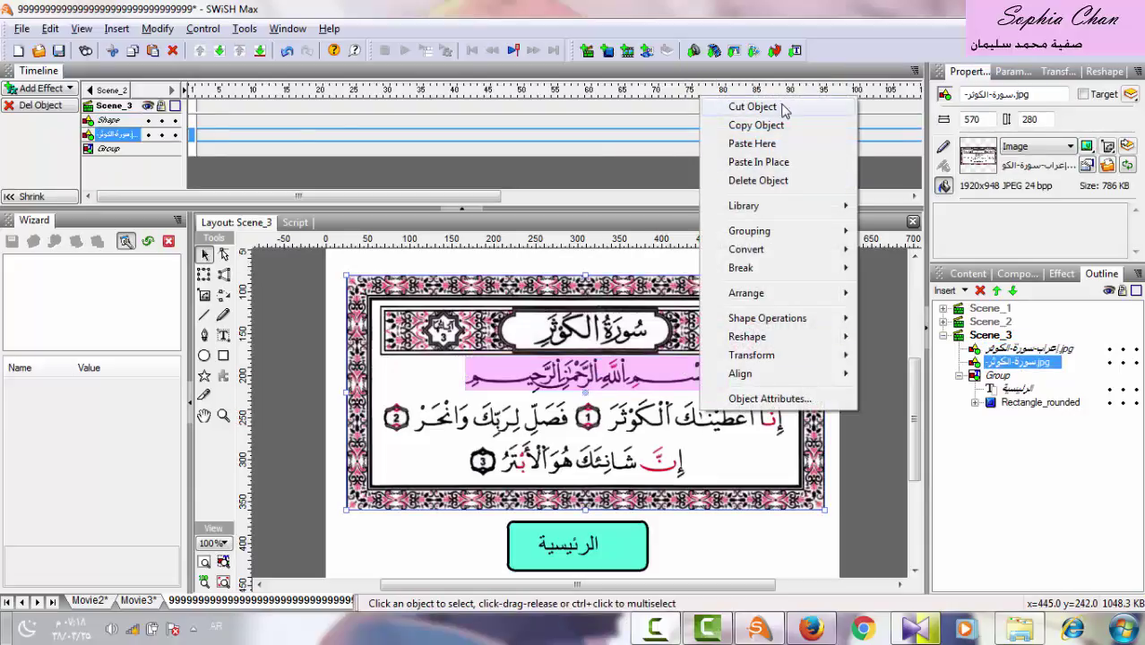
click(784, 144)
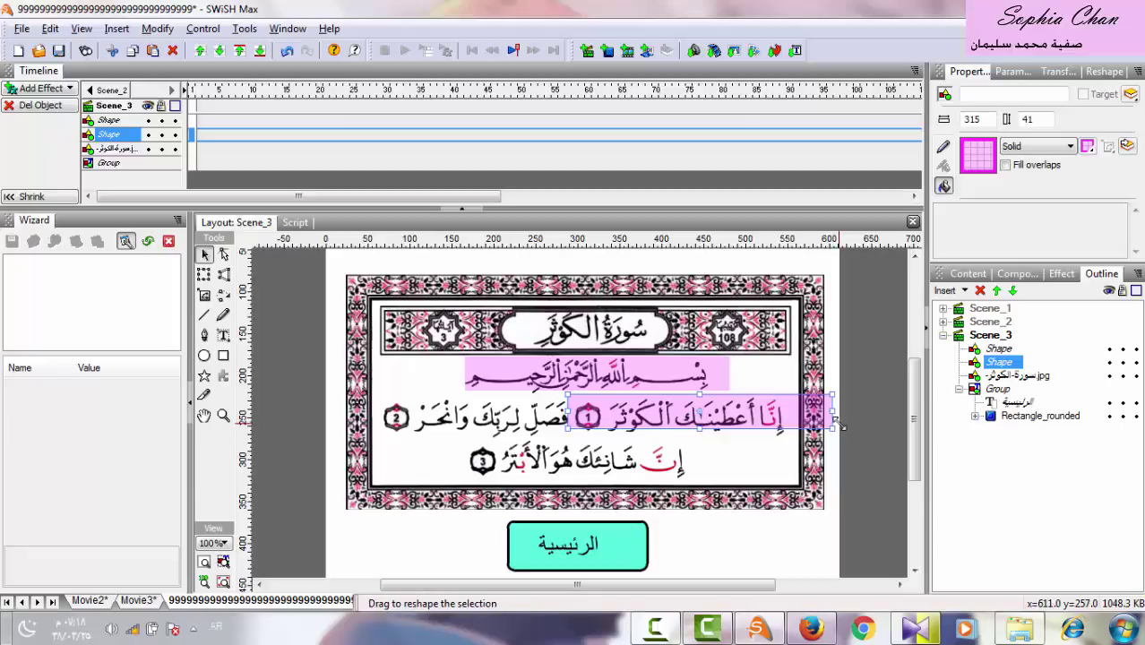
Resize and nudge the pasted highlight to fit the first verse.
drag(833, 415, 789, 421)
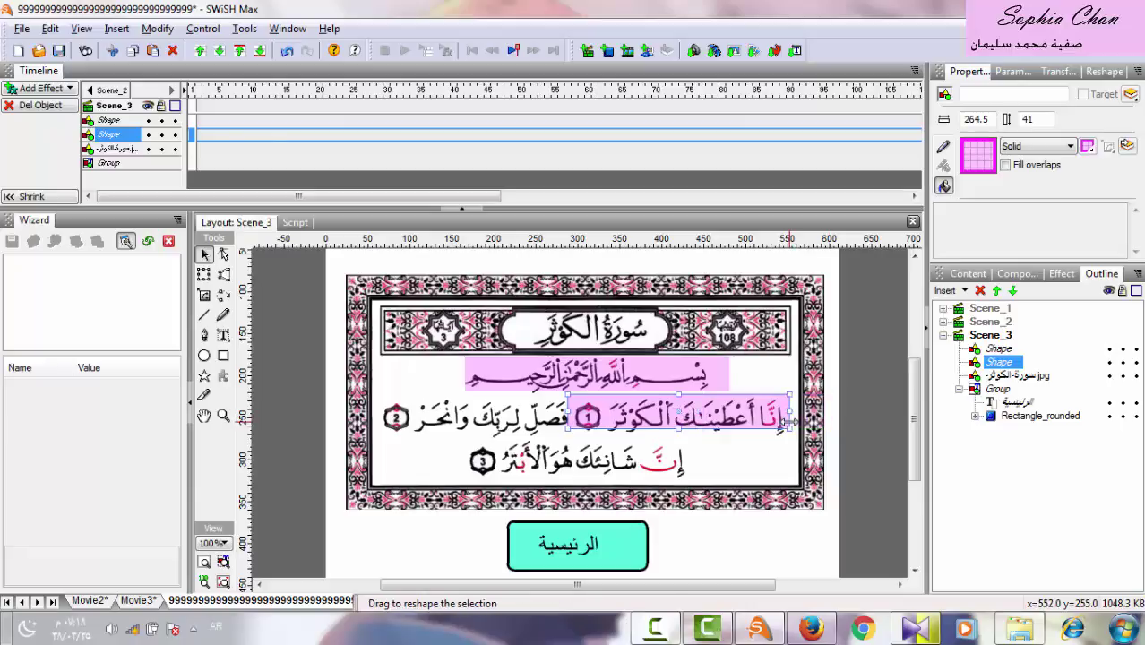
key(Down)
key(Down)
key(Down)
key(Down)
key(Down)
key(Down)
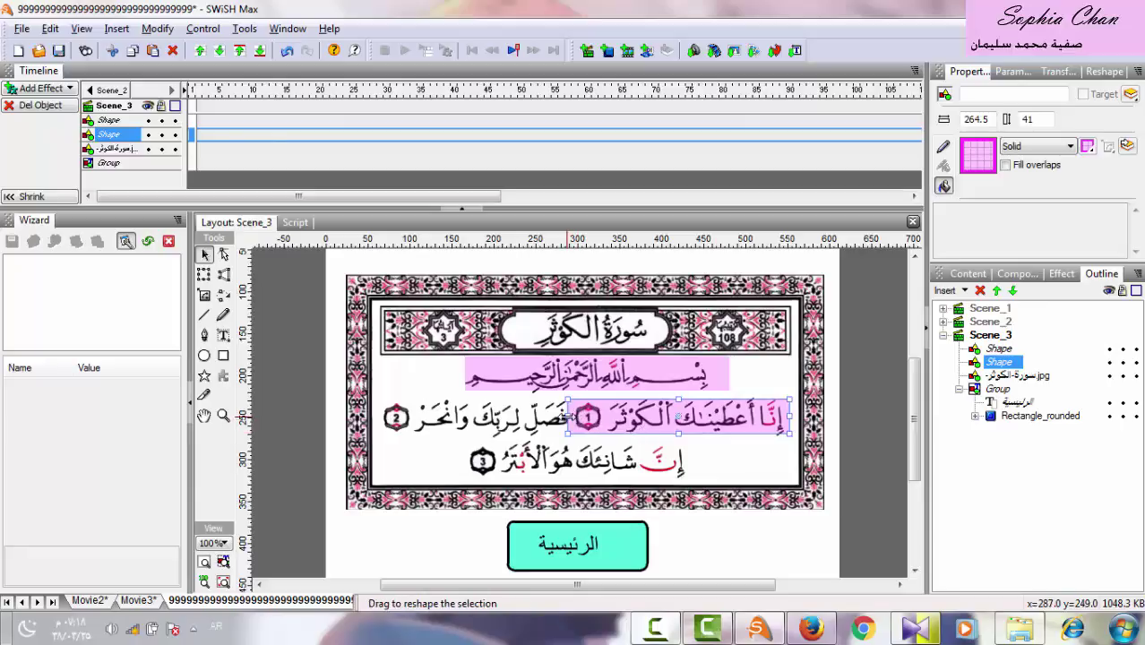
drag(567, 417, 609, 417)
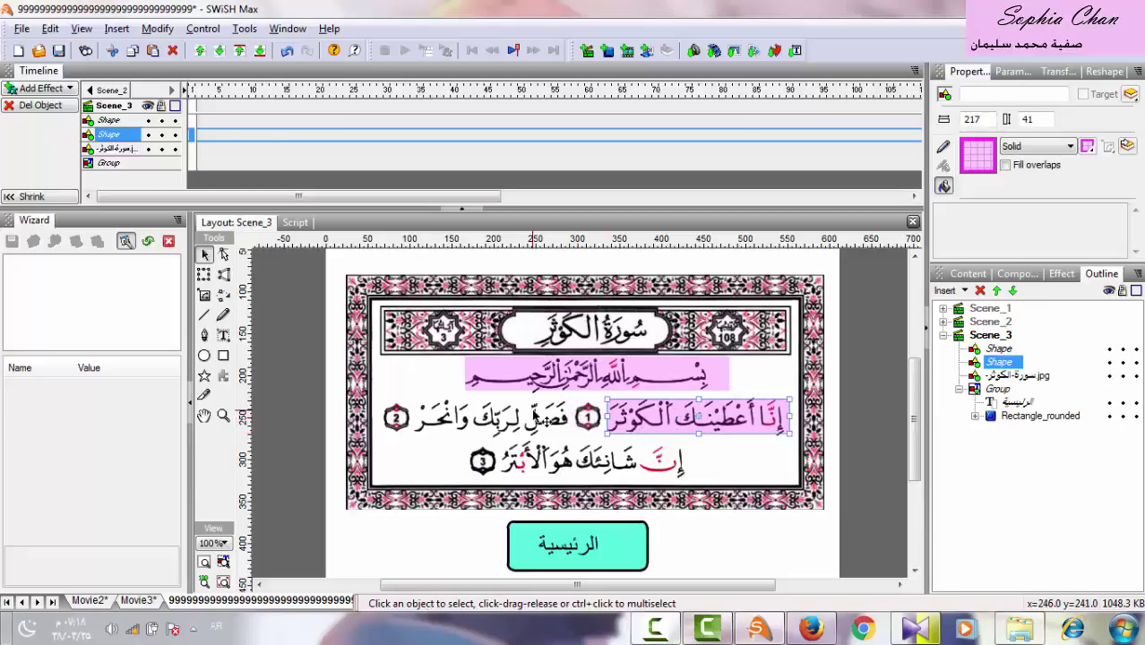
Place copies of the highlight over verses 2 and 3, trimmed to each verse's width.
key(ctrl+d)
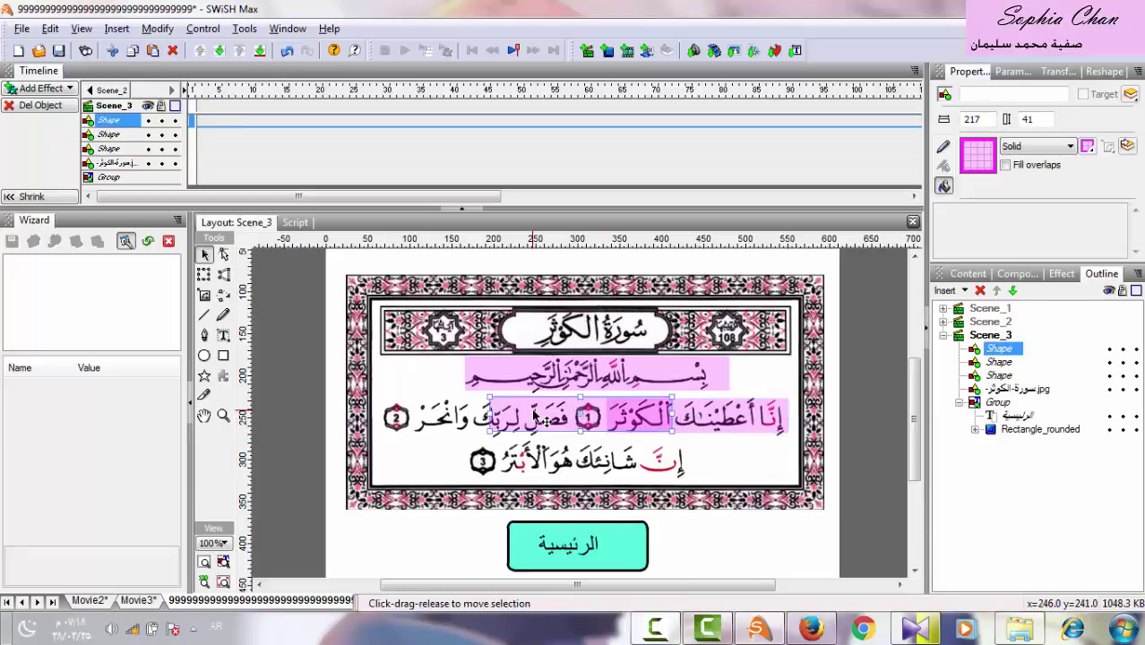
drag(620, 418, 527, 419)
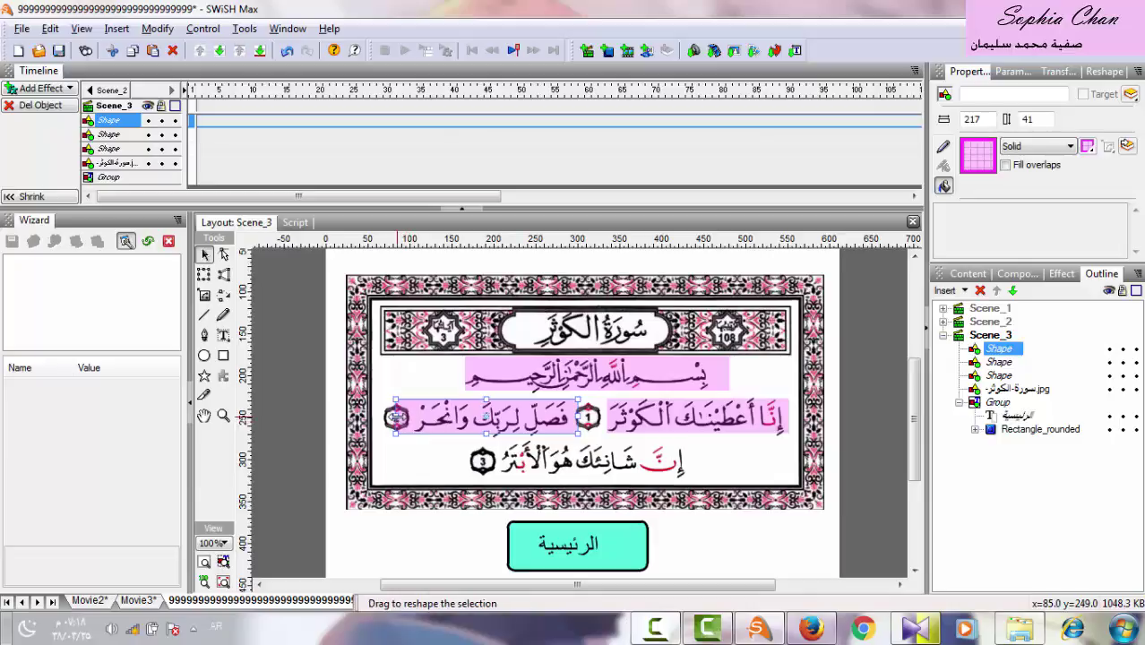
drag(395, 417, 411, 417)
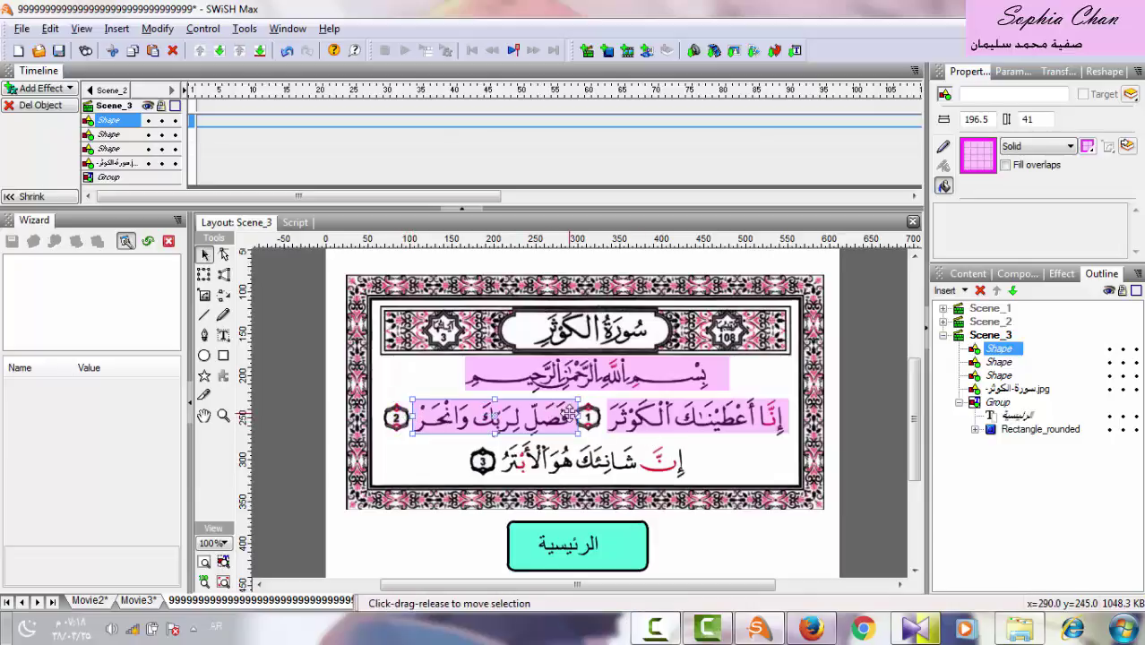
drag(577, 417, 570, 418)
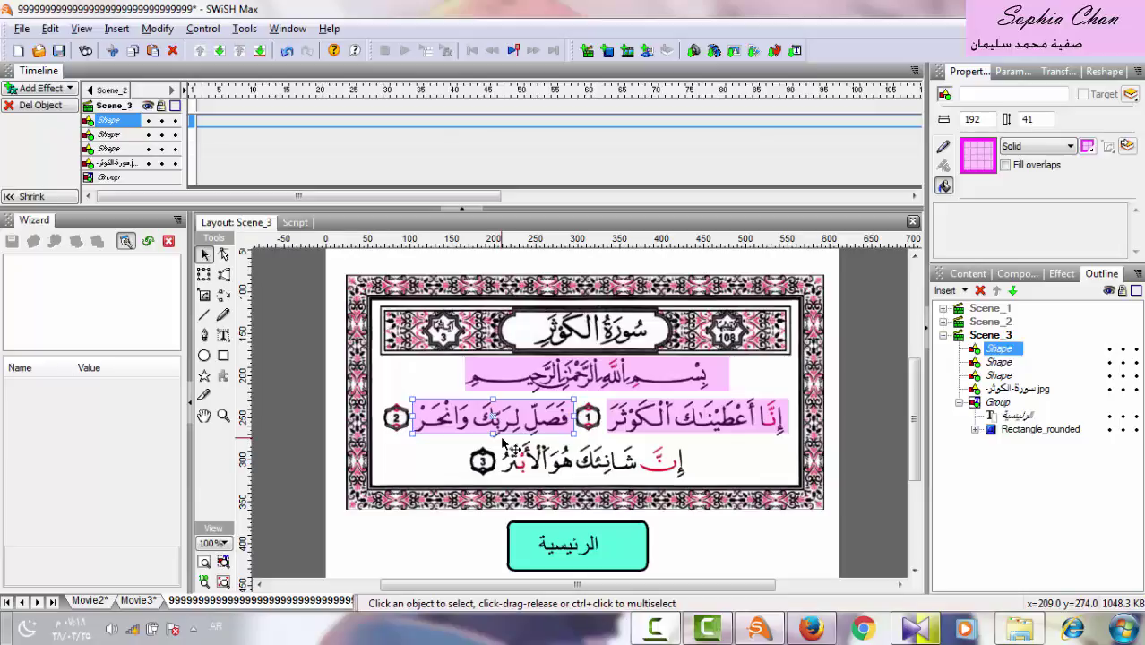
key(ctrl+v)
drag(632, 419, 668, 466)
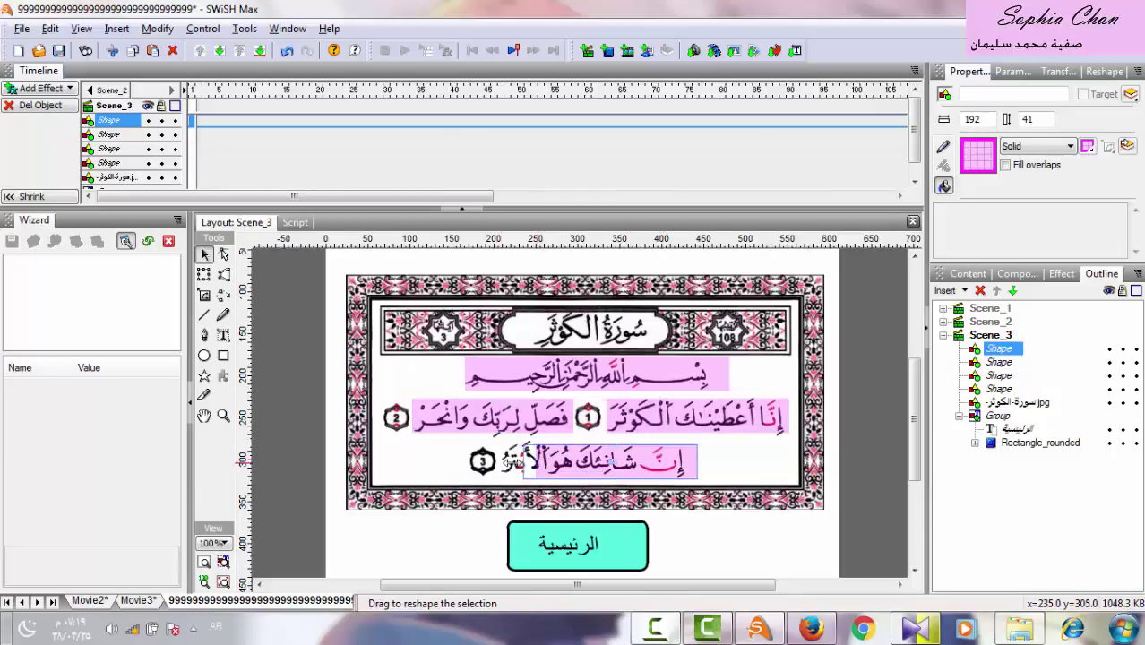
drag(523, 459, 500, 460)
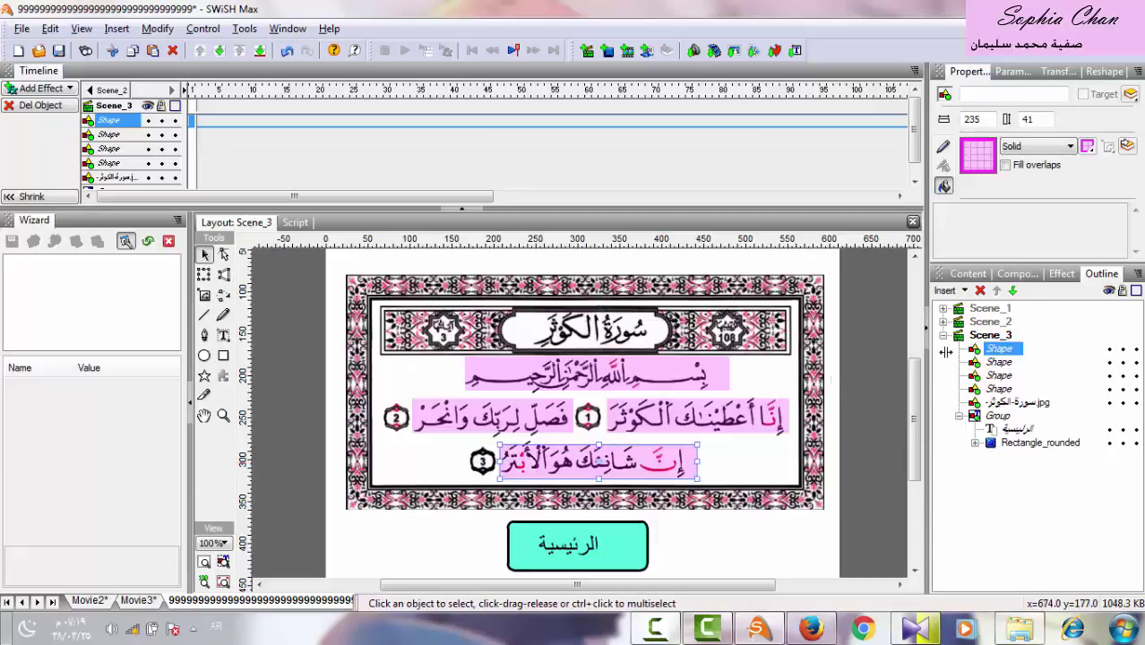
Add a Remove effect to the third- and second-verse highlights.
click(1007, 405)
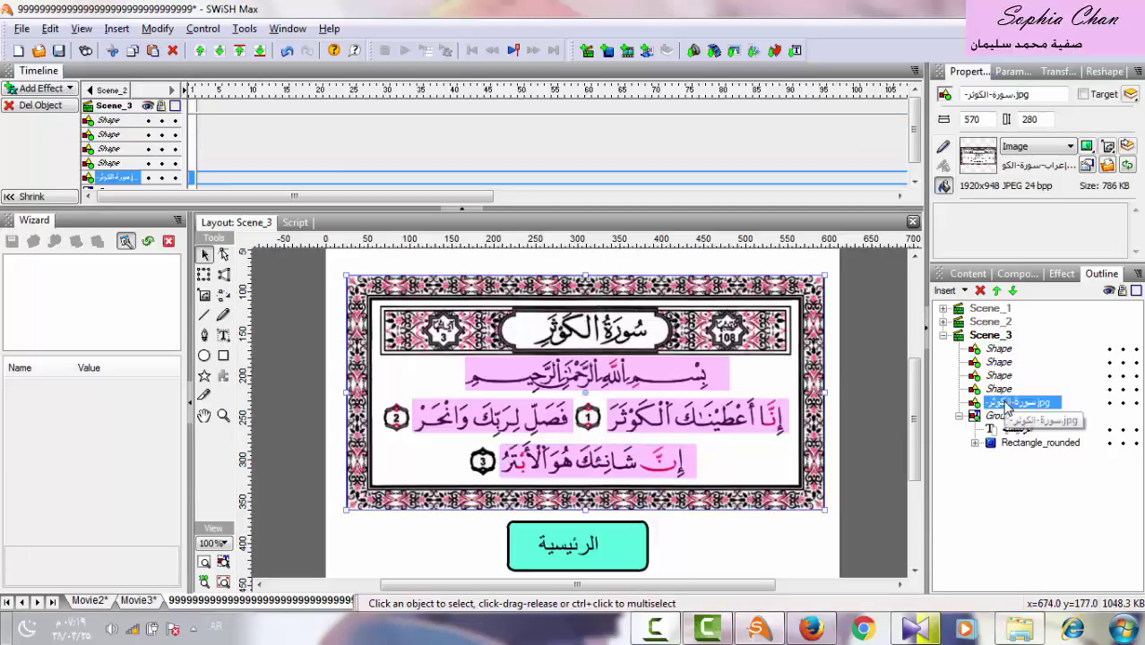
click(999, 391)
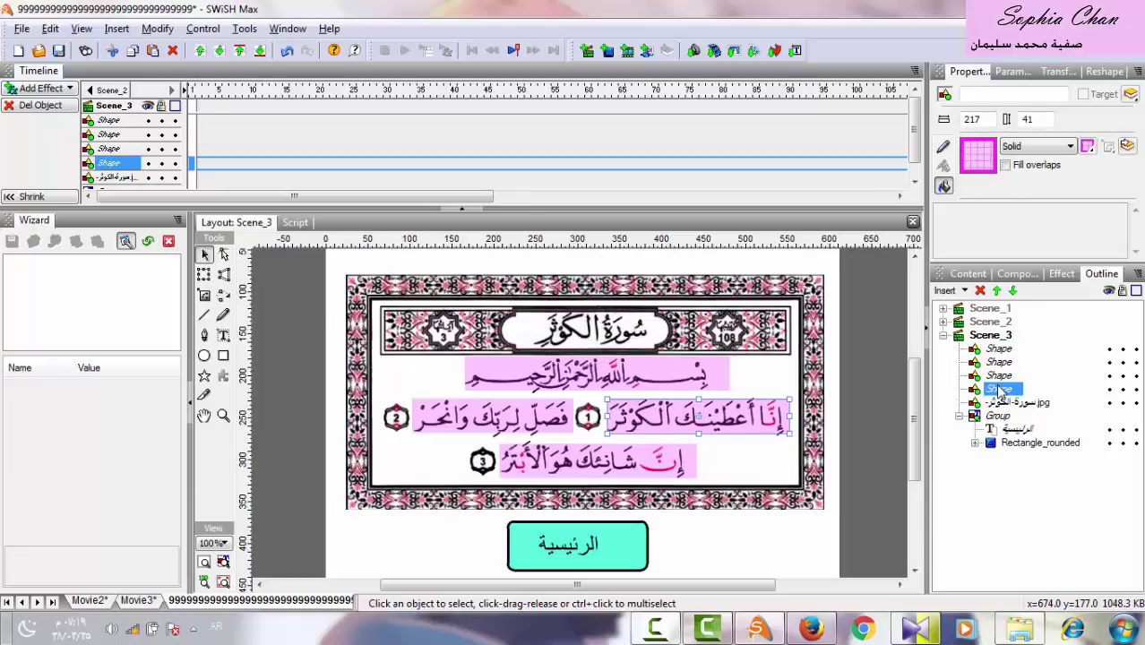
click(998, 349)
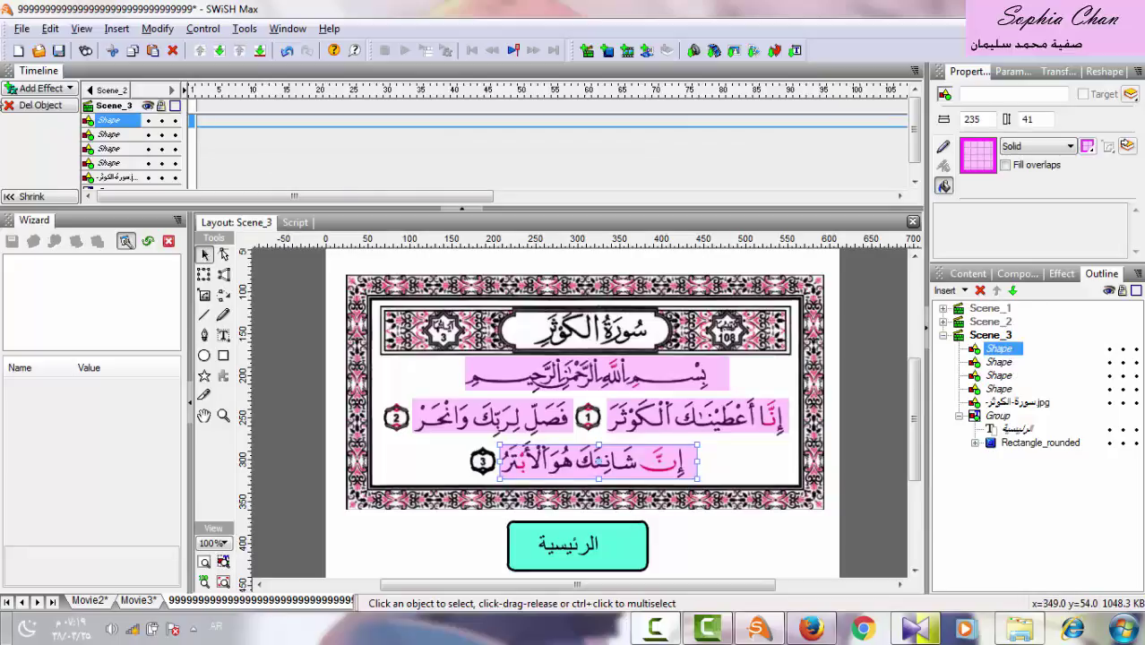
click(41, 88)
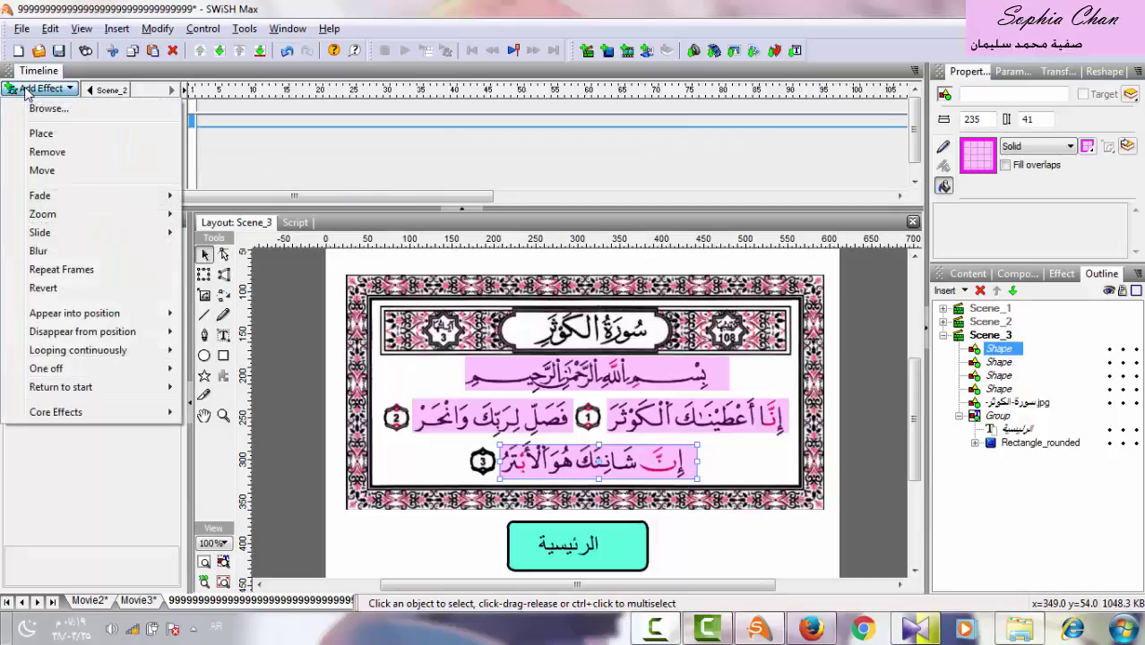
click(47, 152)
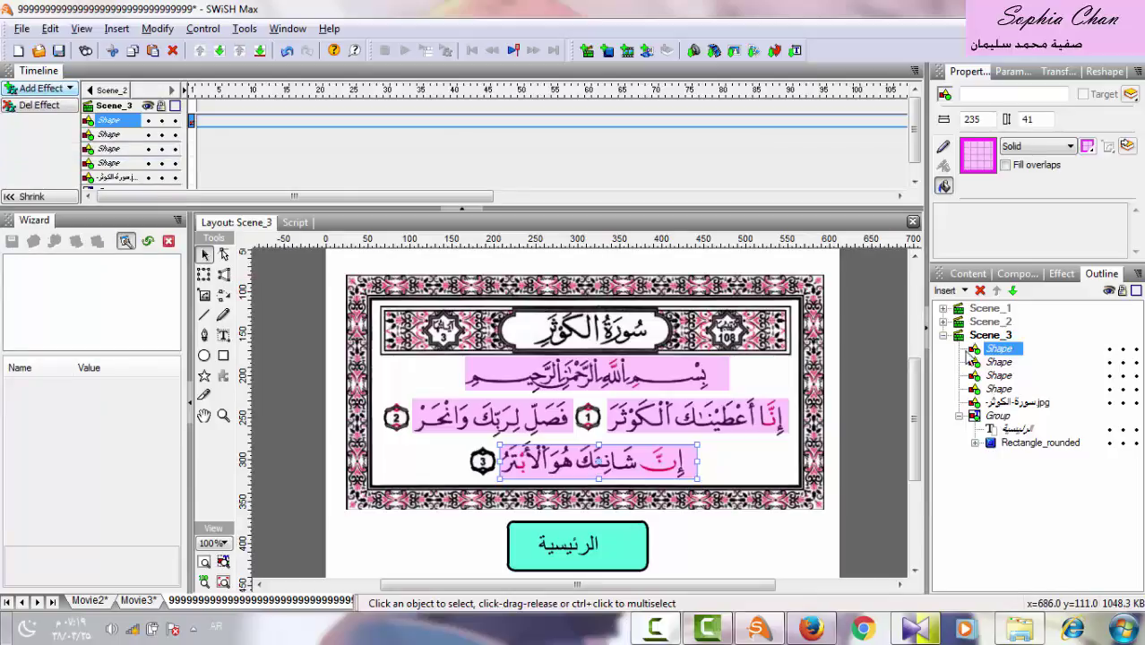
click(998, 362)
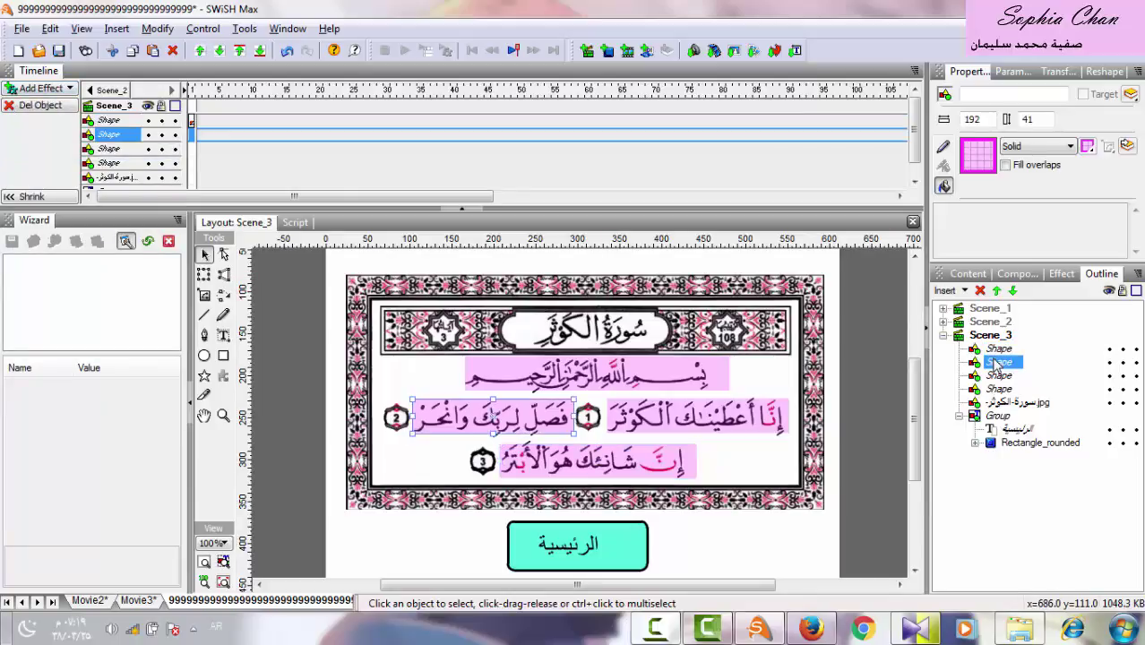
click(40, 89)
click(47, 149)
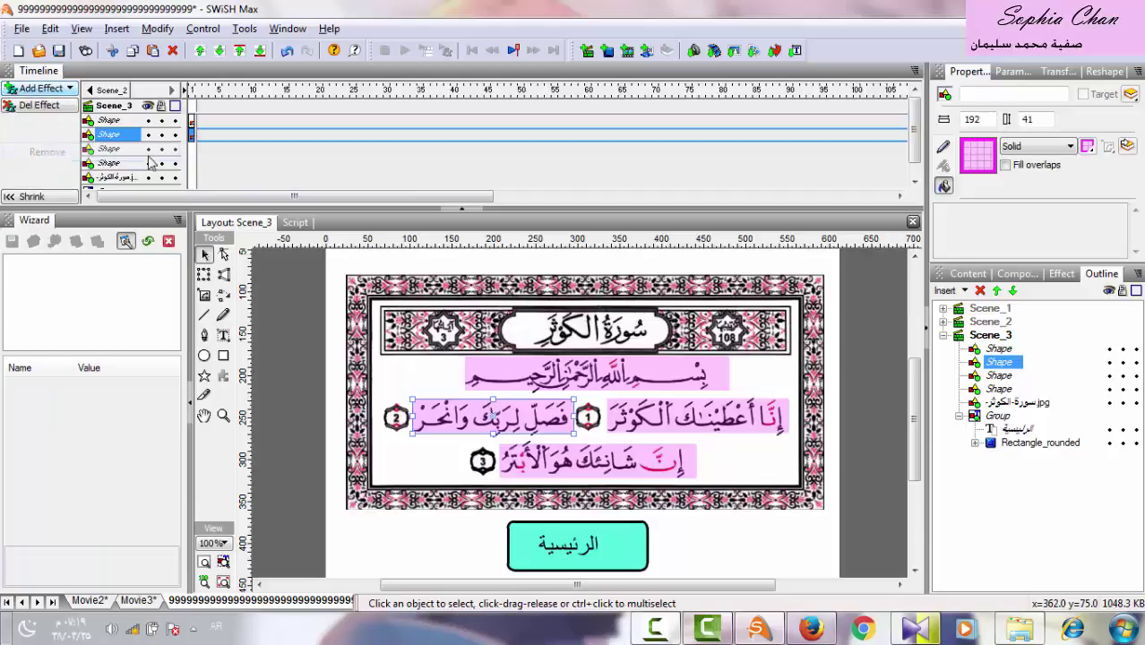
Add a Remove effect to the Bismillah and first-verse highlights.
click(996, 377)
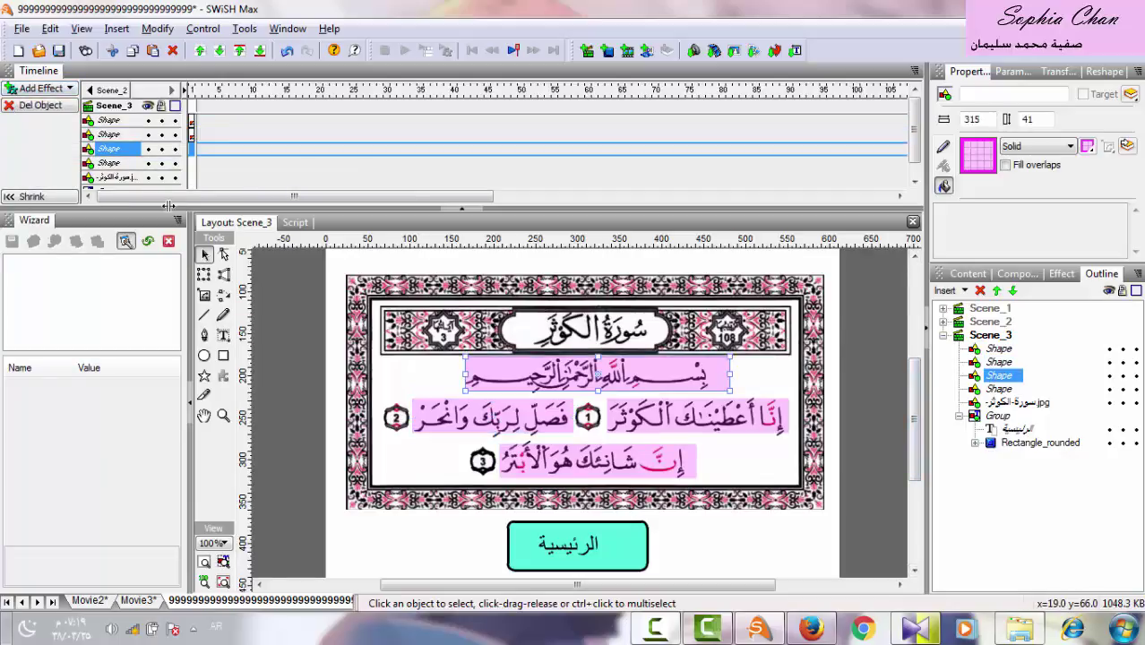
click(39, 89)
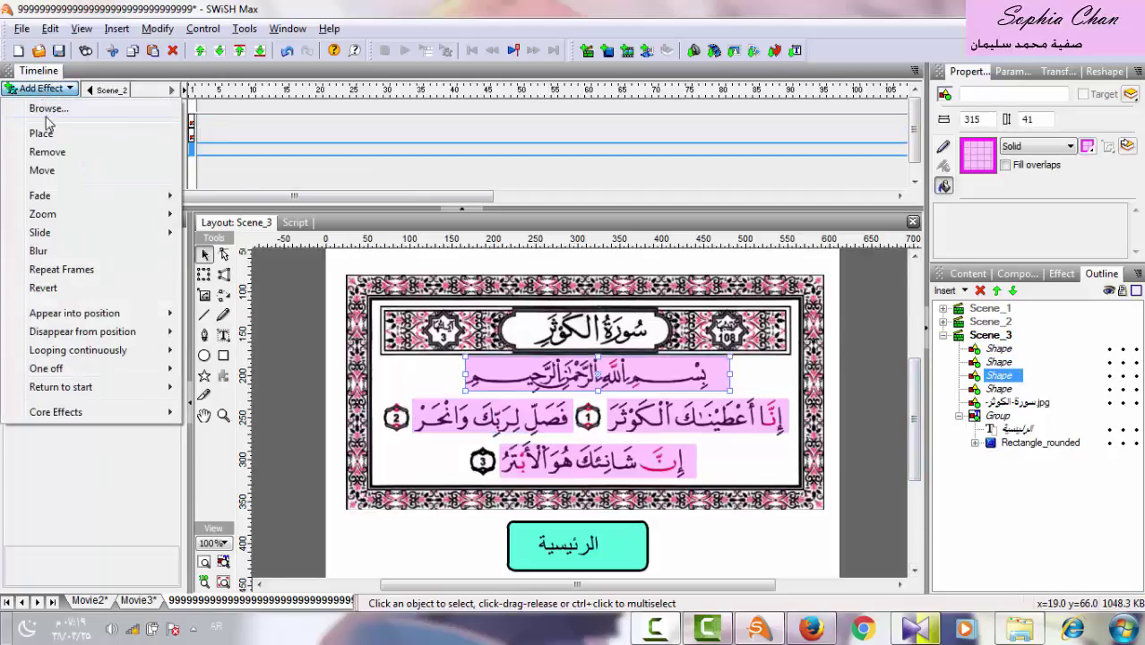
click(47, 150)
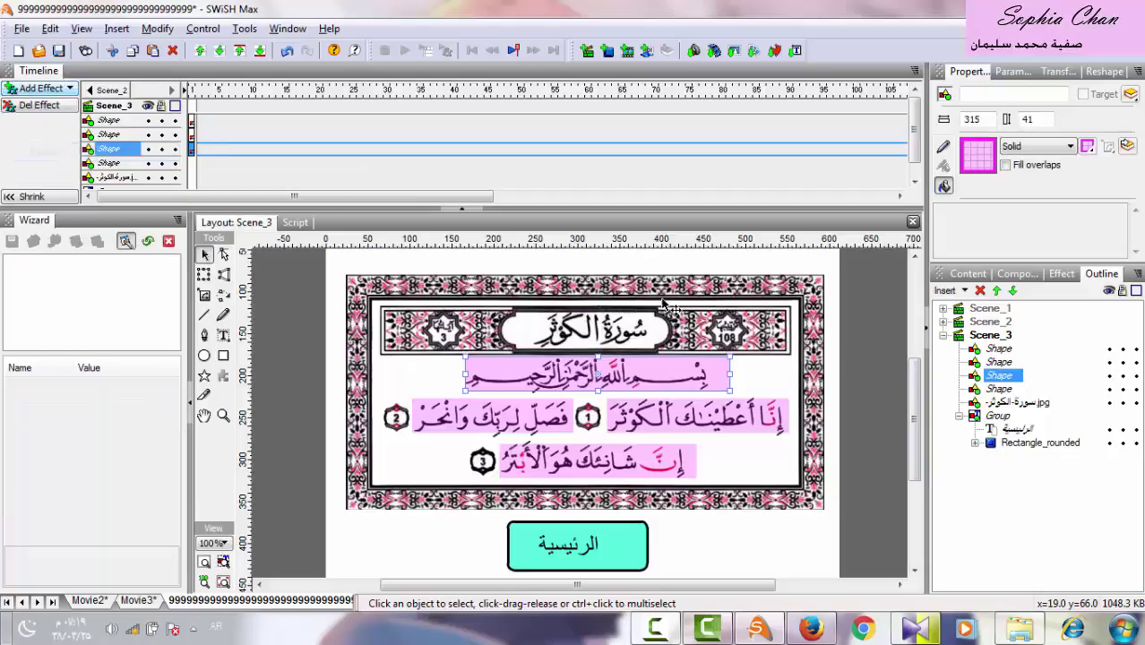
click(997, 389)
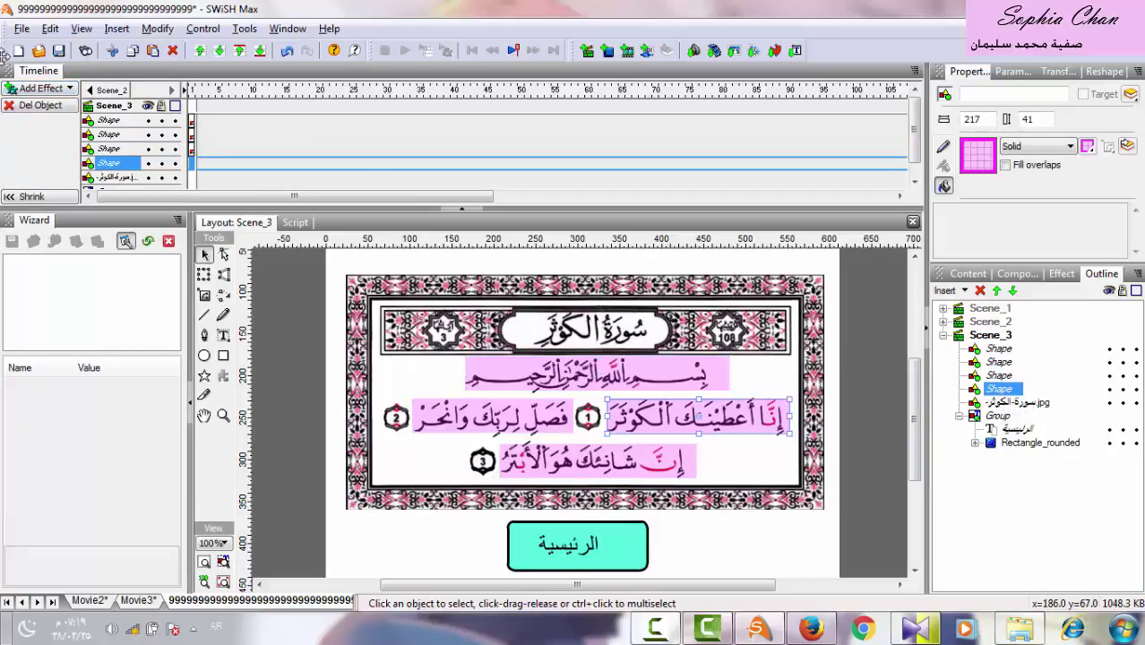
click(32, 90)
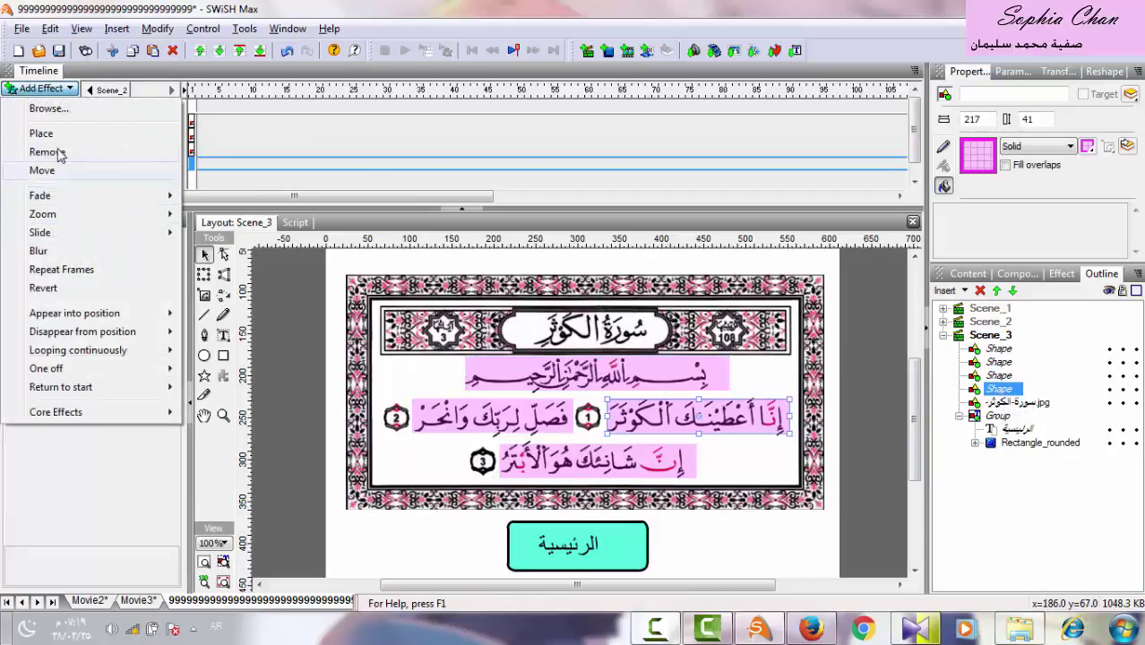
click(46, 152)
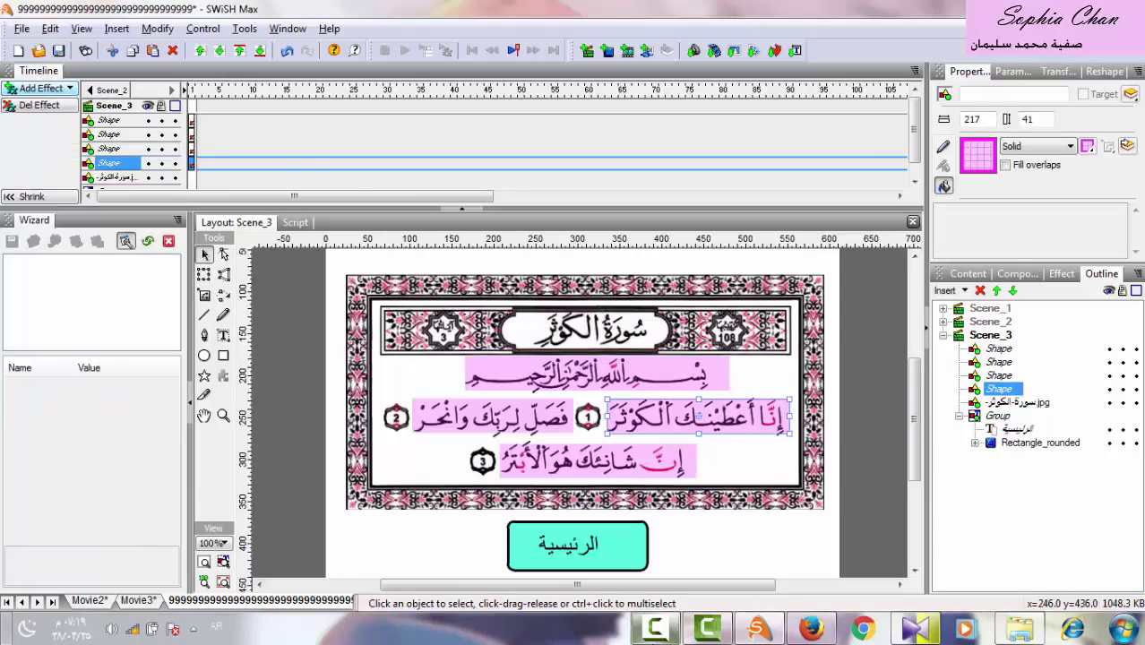
Lock the surah image and highlight shape layers.
right_click(655, 627)
click(654, 492)
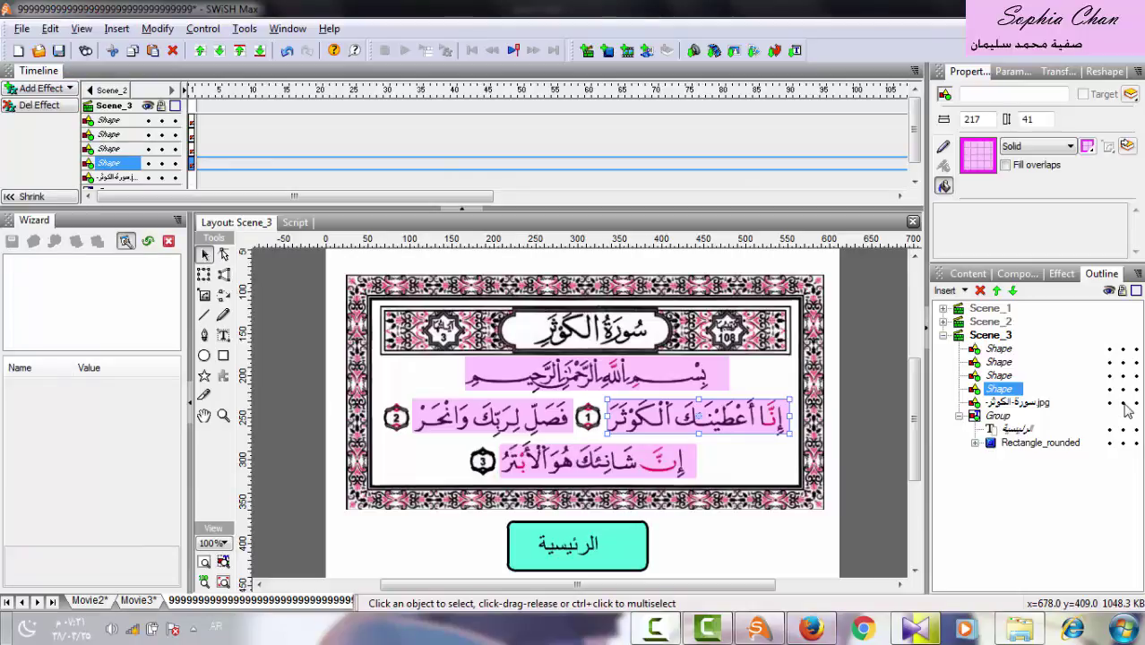
click(1124, 403)
click(1122, 389)
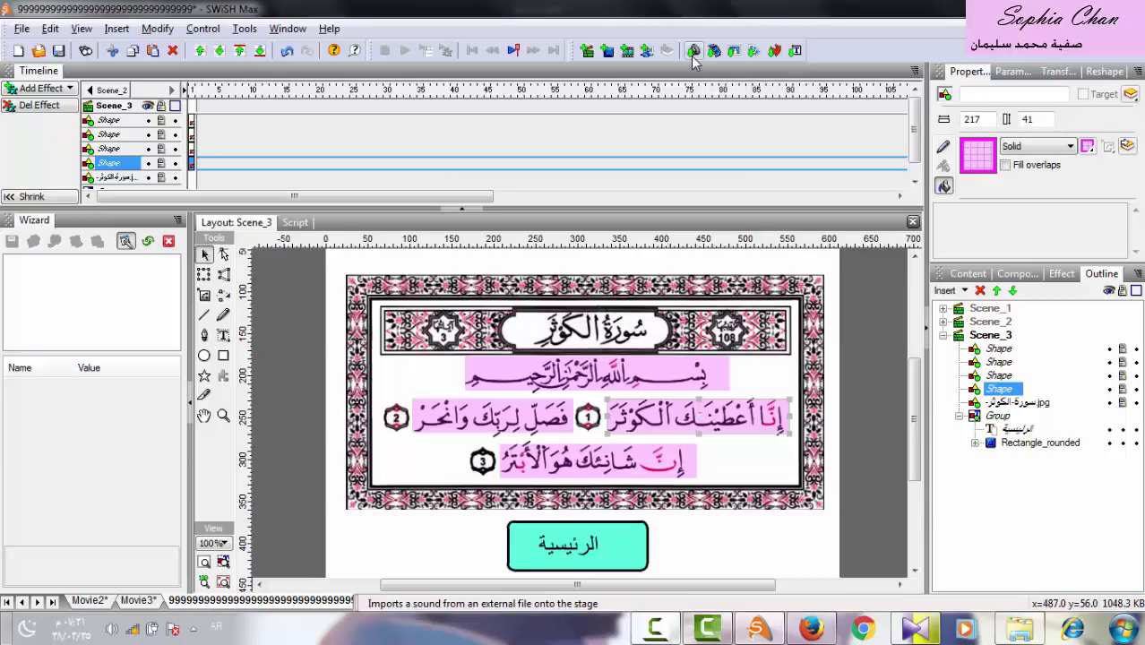
Import the سورة الكوثر.wma recitation sound into Scene_3.
click(987, 335)
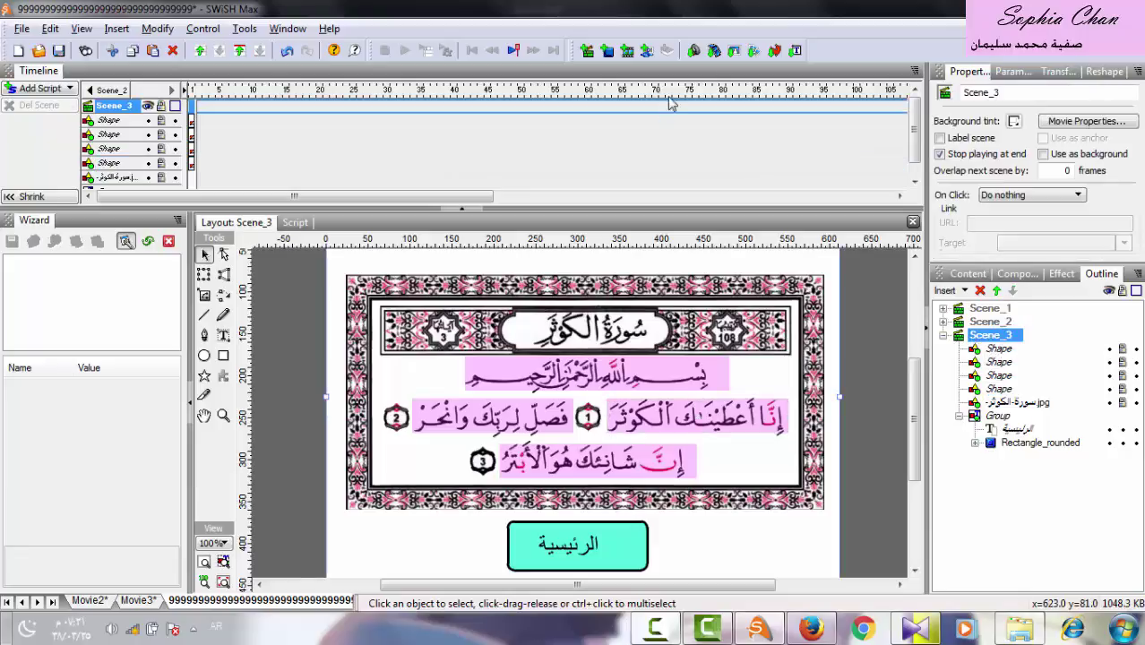
click(694, 51)
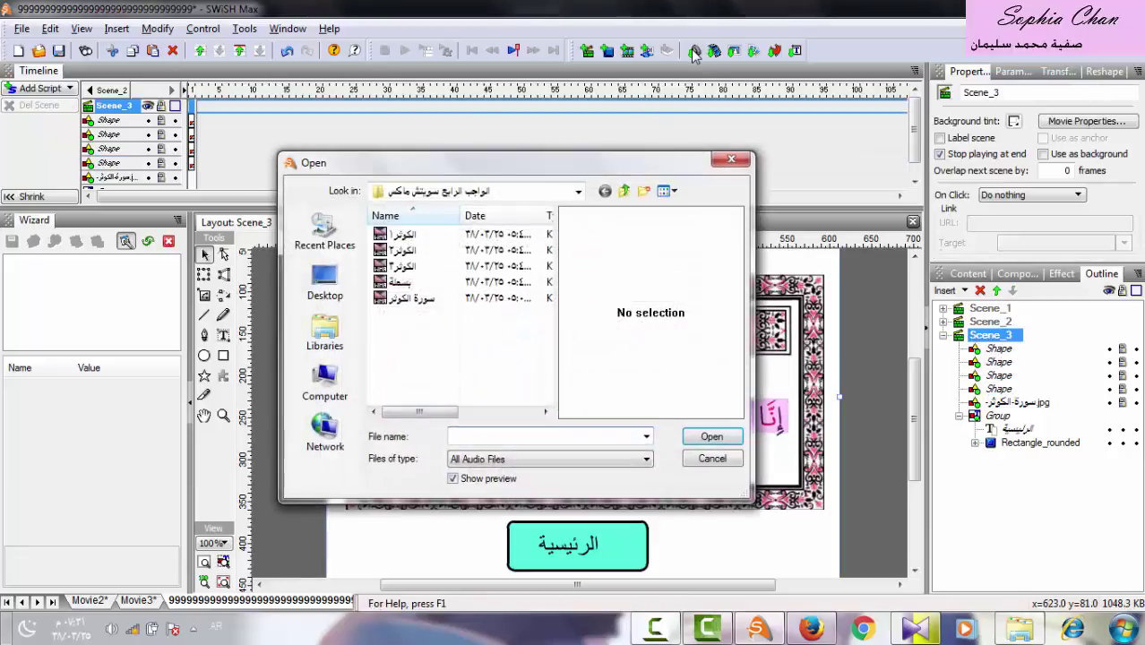
click(420, 300)
double_click(420, 300)
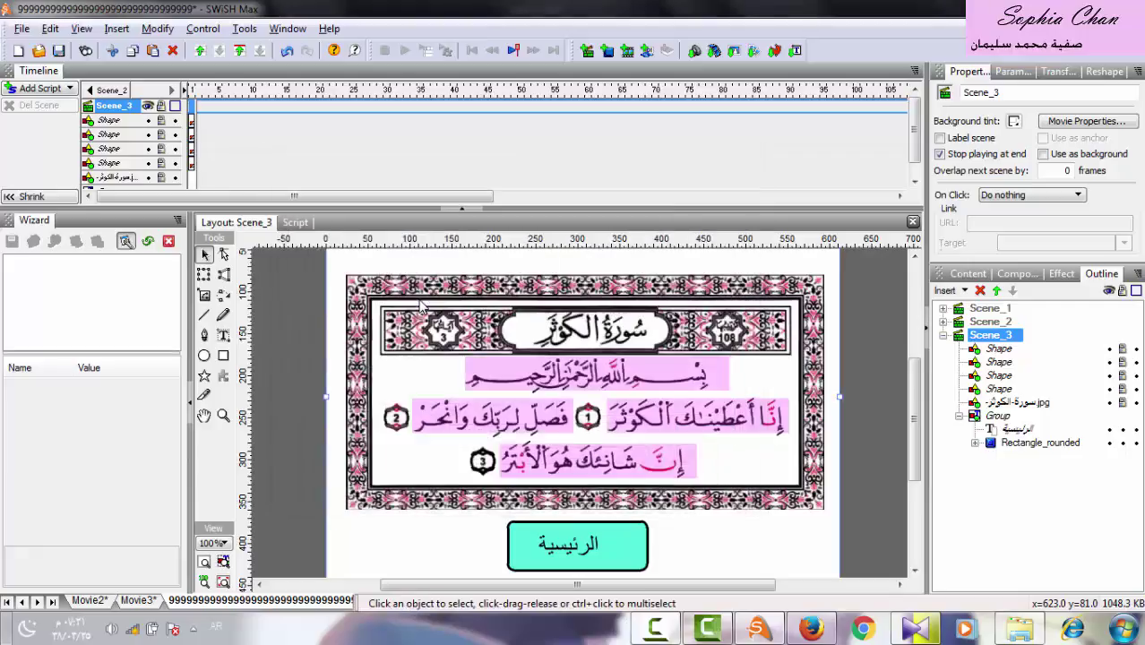
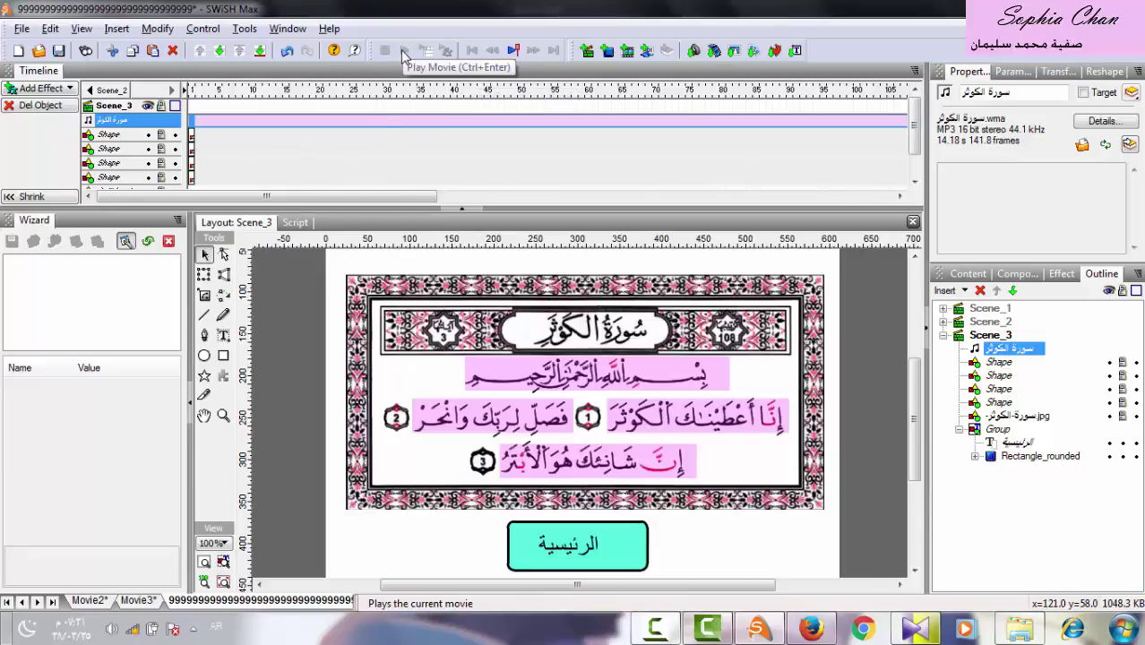
Test the movie in Flash Player, opening the automatic recitation display, then close the player.
click(514, 52)
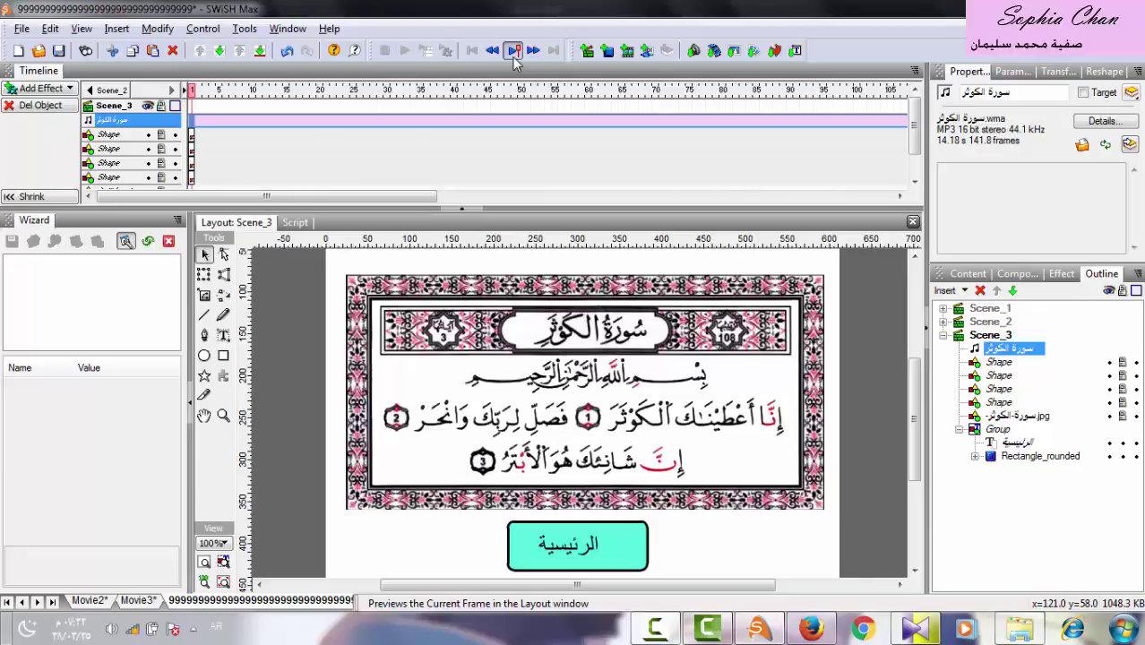
click(514, 52)
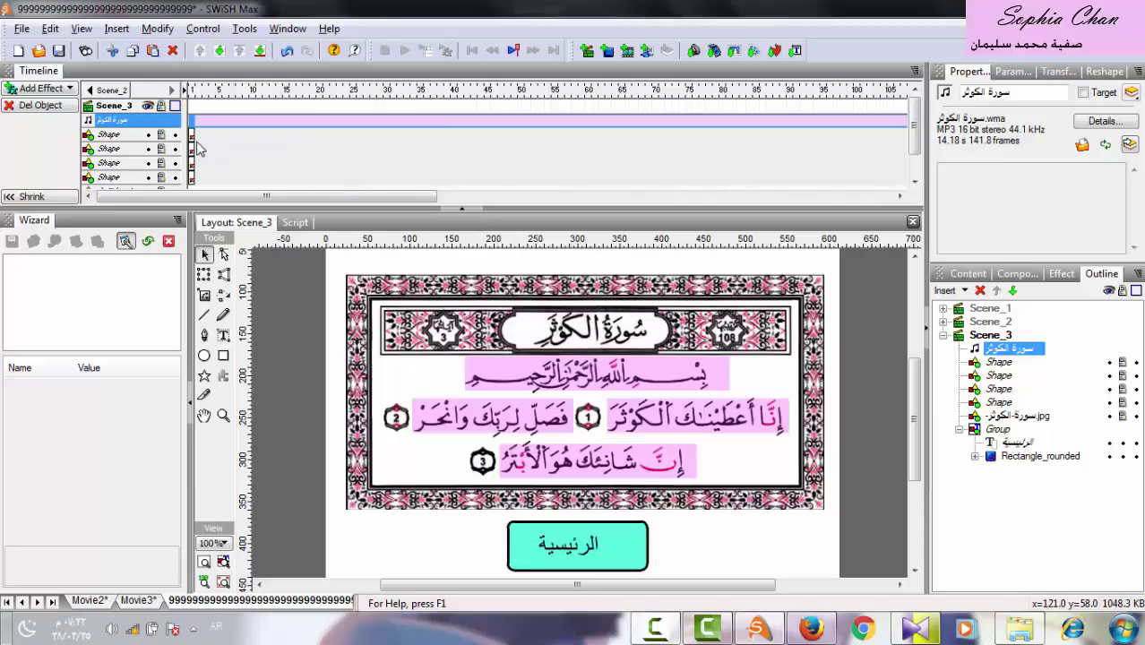
click(18, 30)
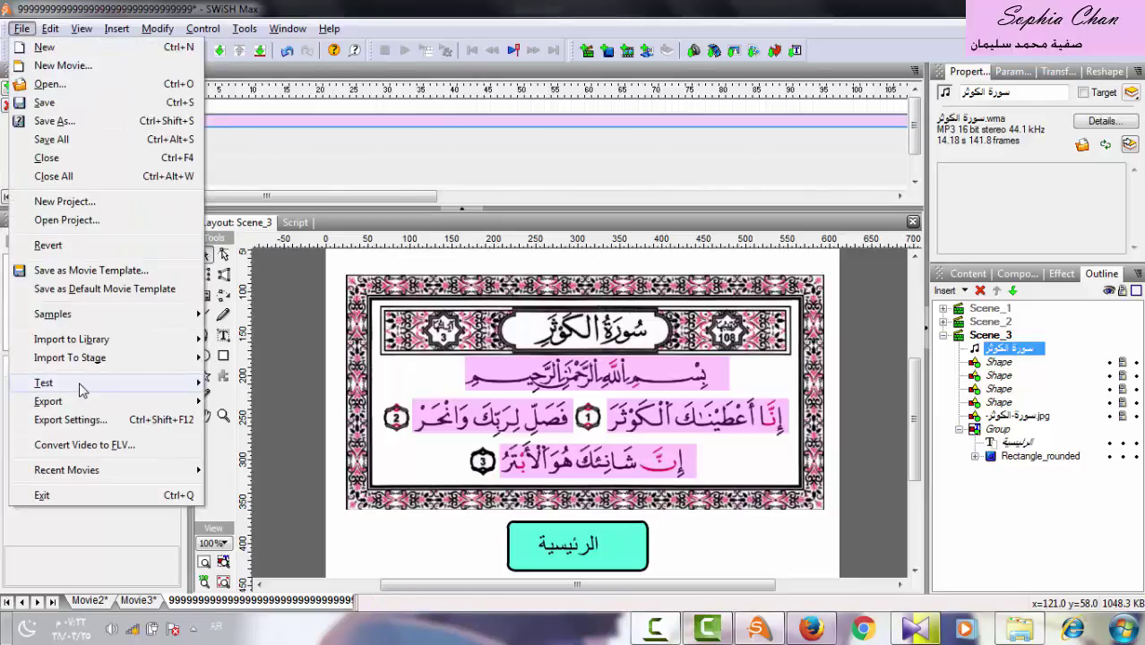
mouse_move(79, 385)
click(240, 387)
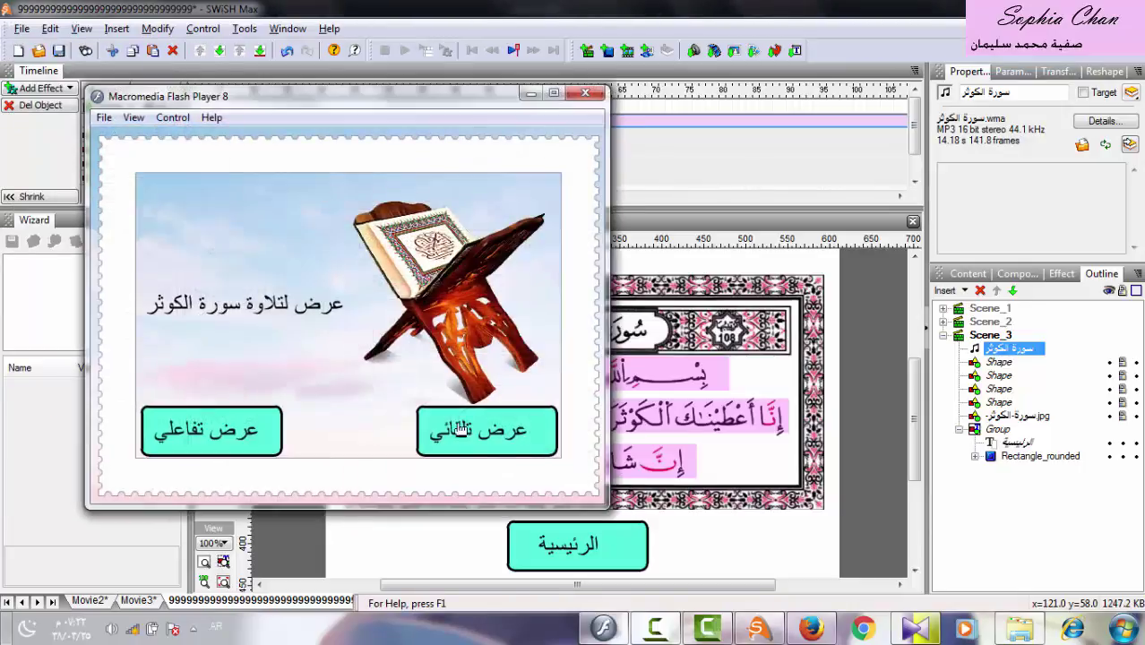
click(475, 436)
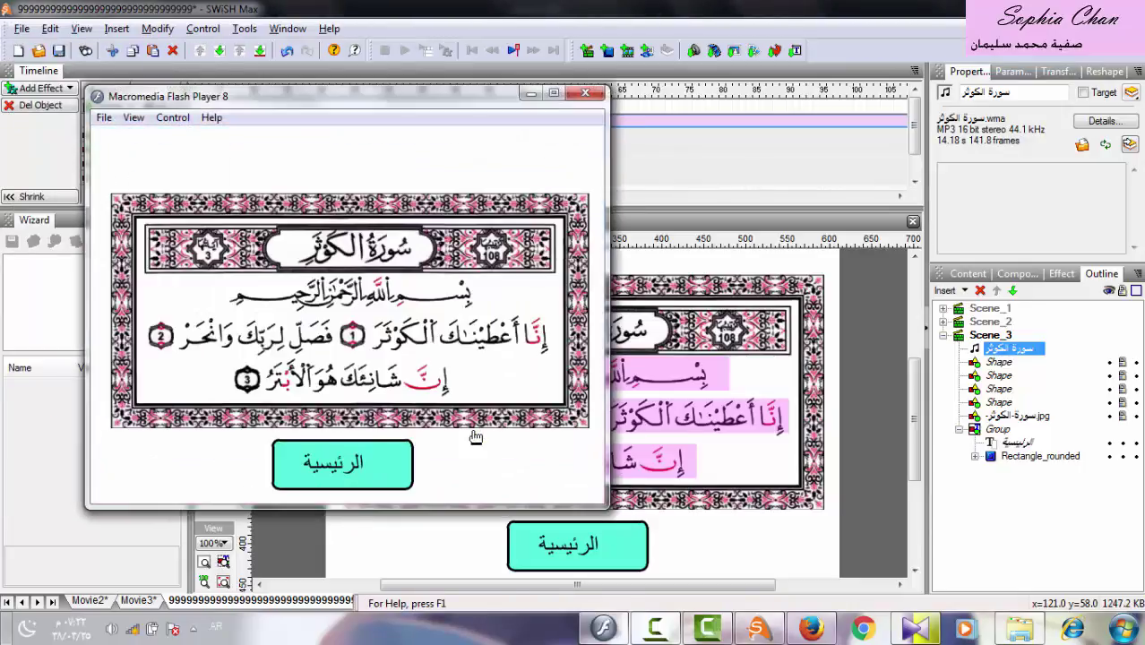
click(587, 92)
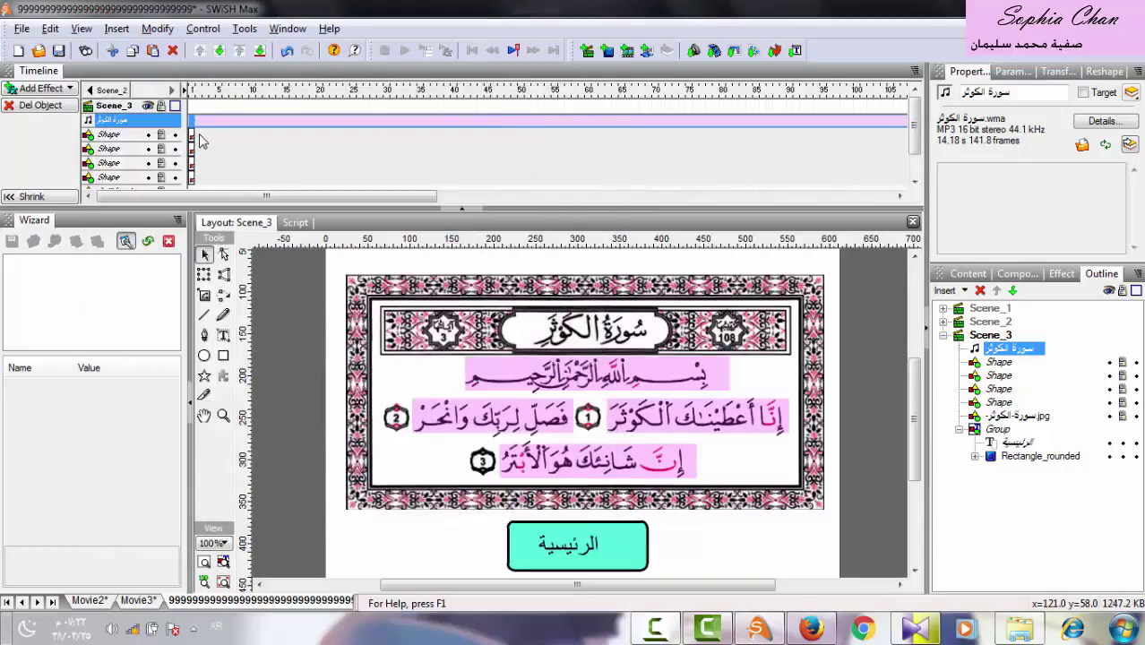
Give the bismillah shape a 21-frame Fade In followed by a Remove effect.
click(1005, 364)
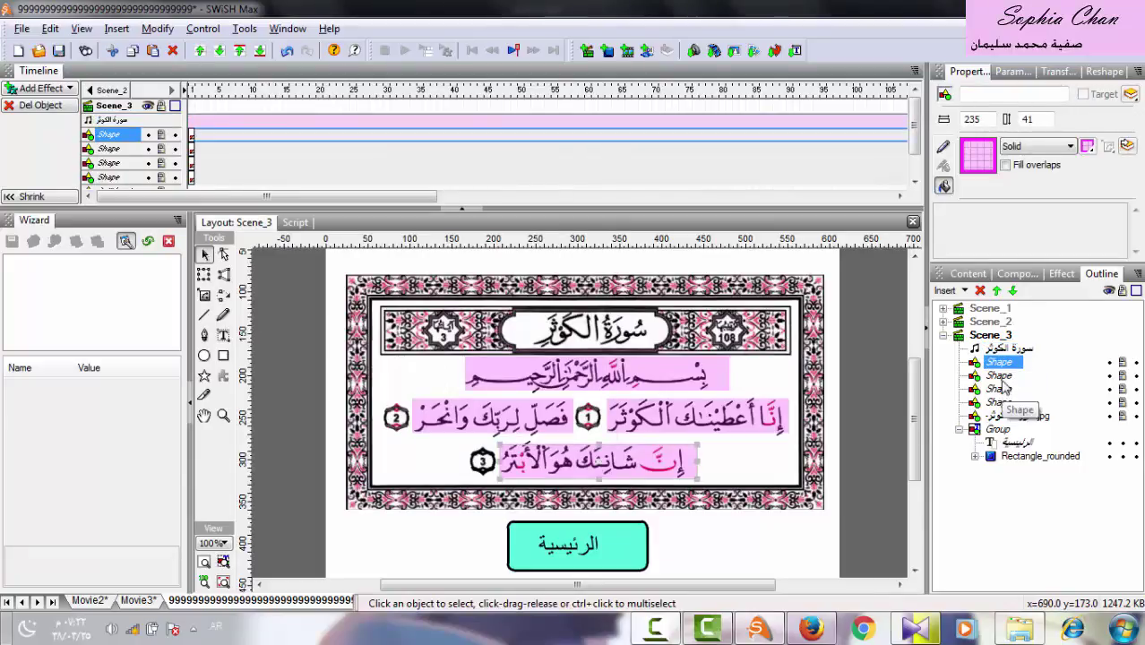
click(999, 375)
click(1004, 392)
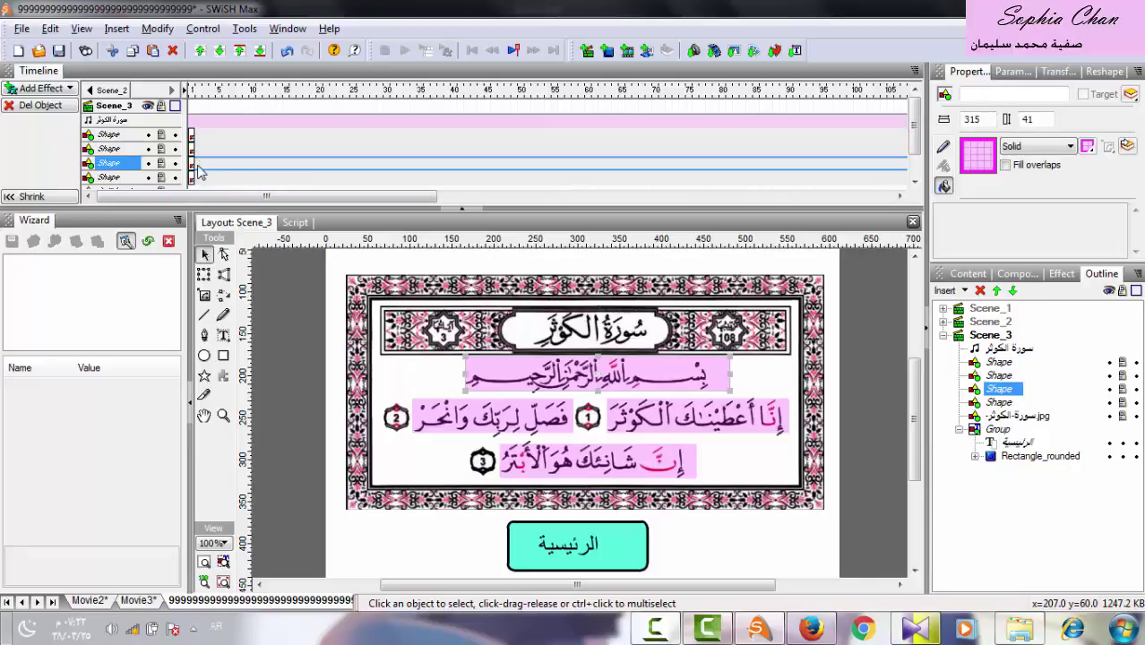
click(27, 88)
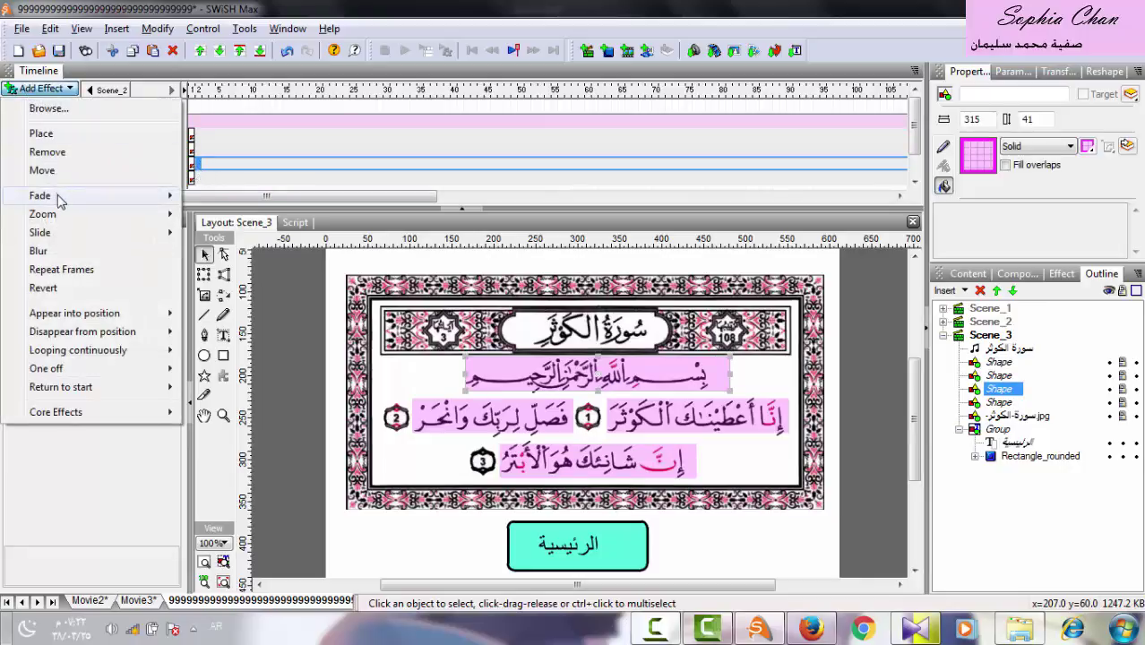
mouse_move(66, 196)
click(222, 195)
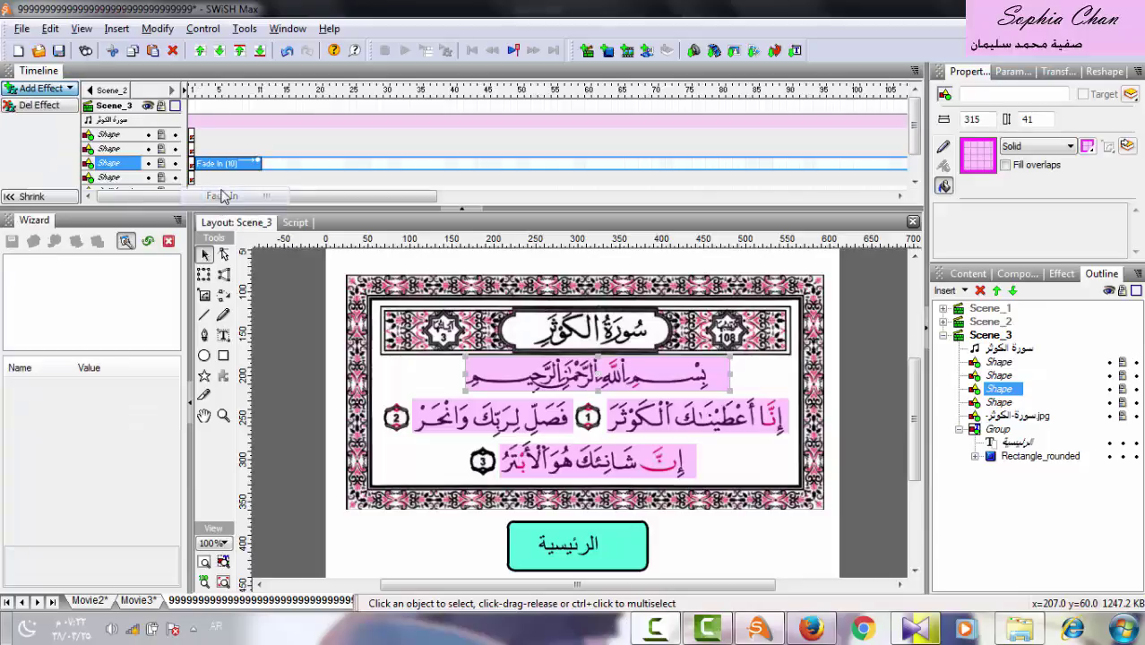
drag(257, 165, 334, 167)
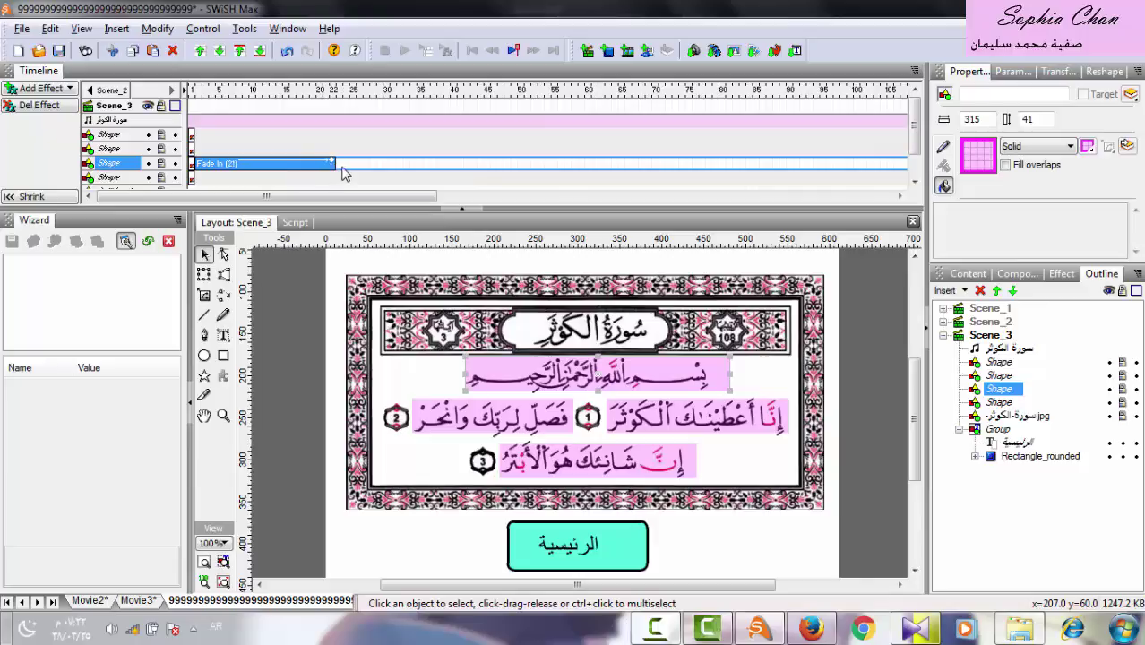
click(341, 171)
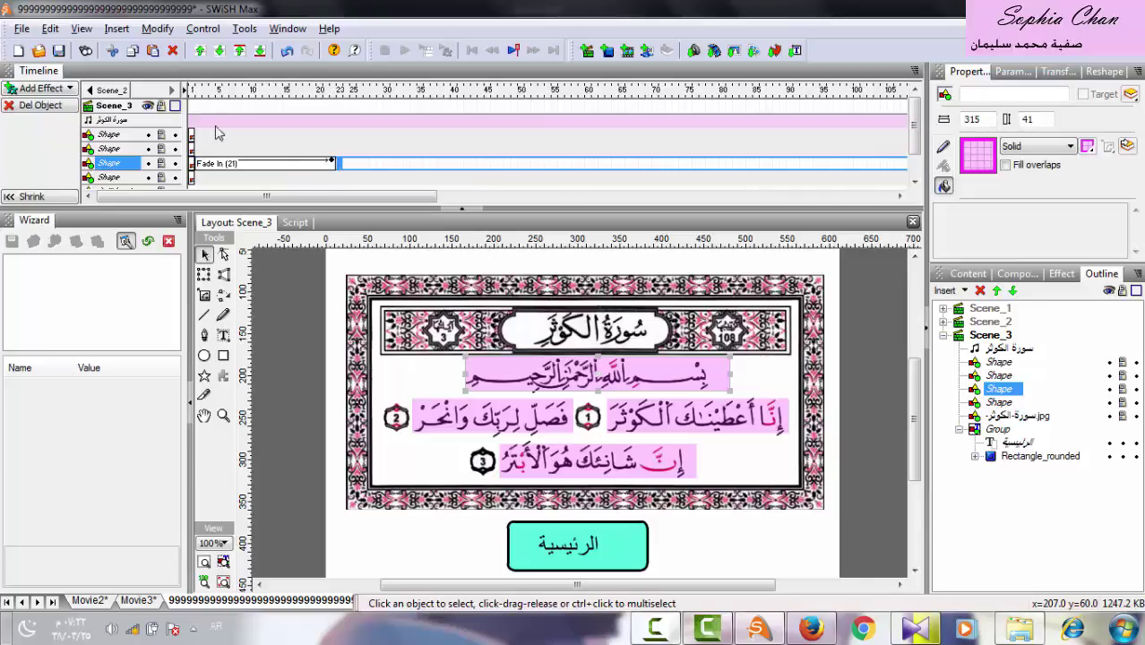
click(34, 90)
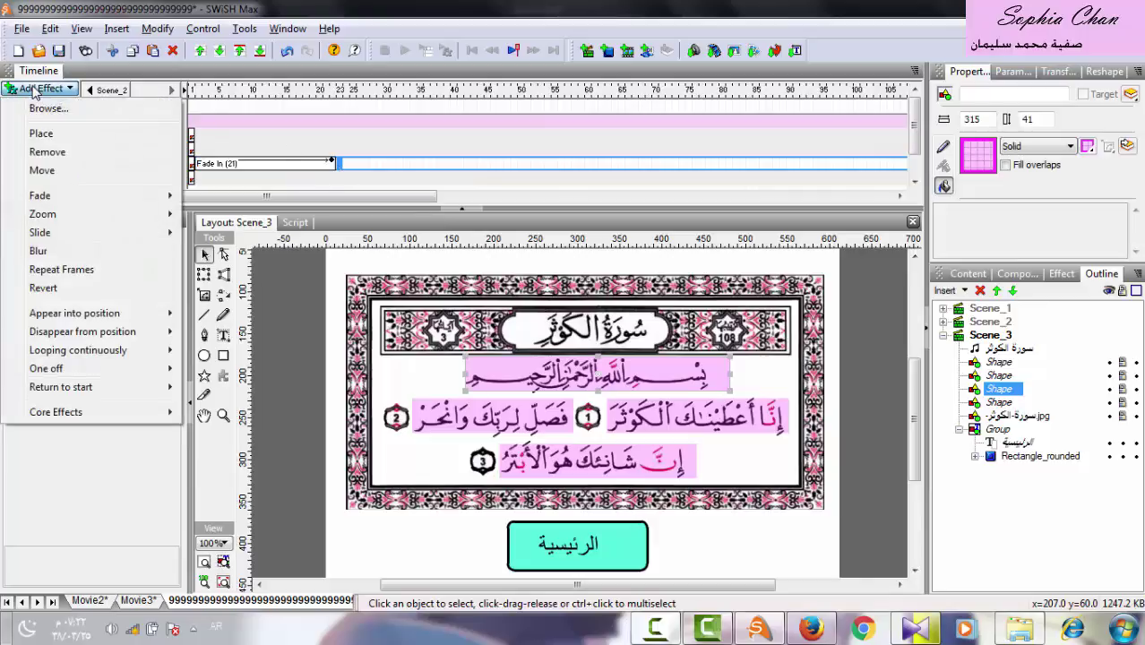
click(59, 157)
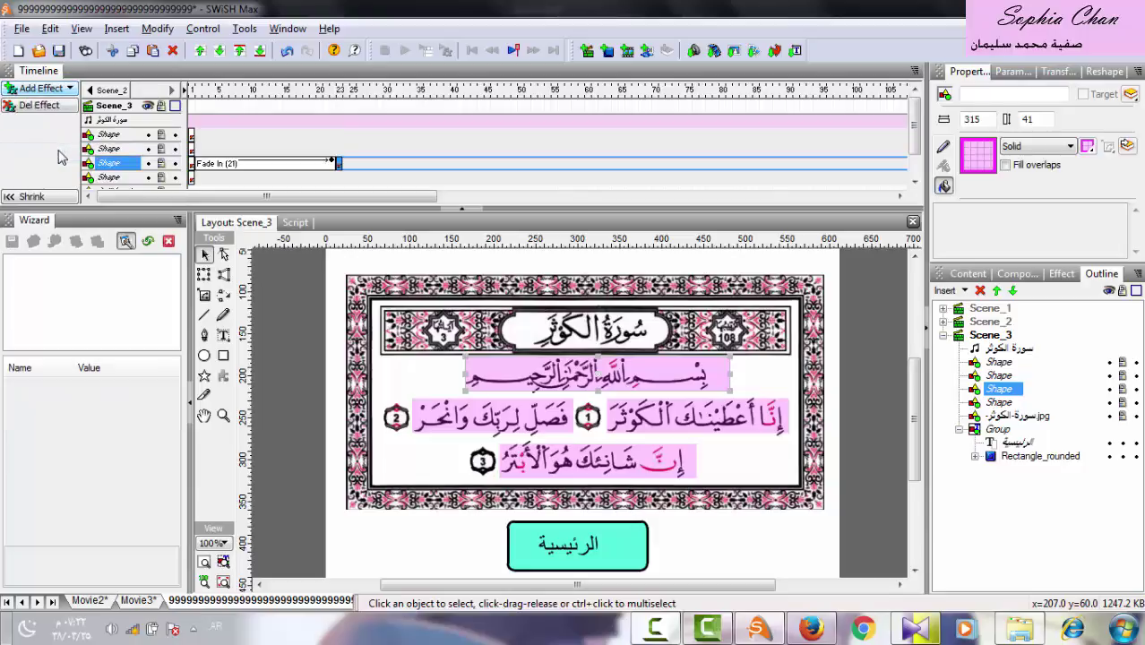
Test the movie again in Flash Player, running the automatic recitation display before closing it.
click(21, 29)
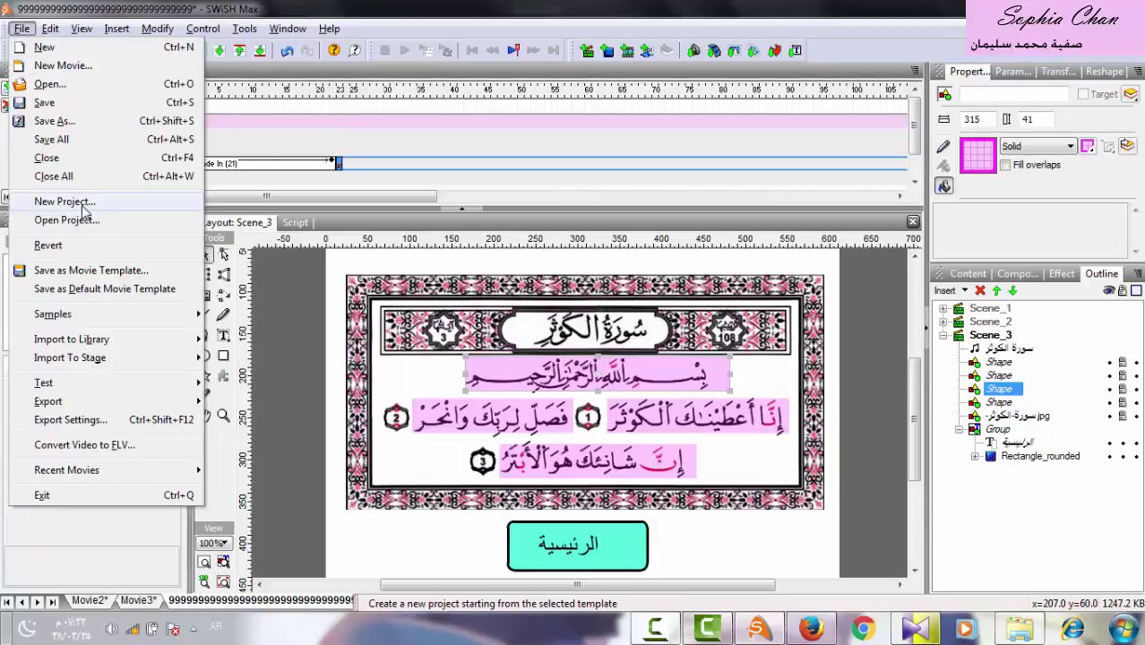
mouse_move(87, 391)
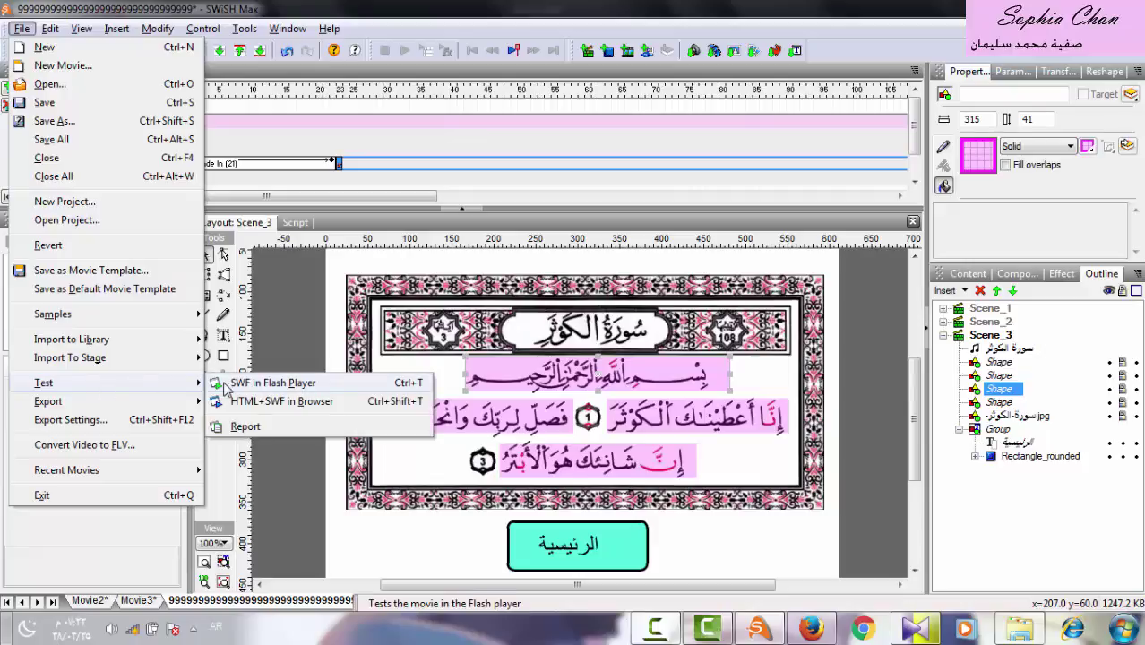
click(226, 384)
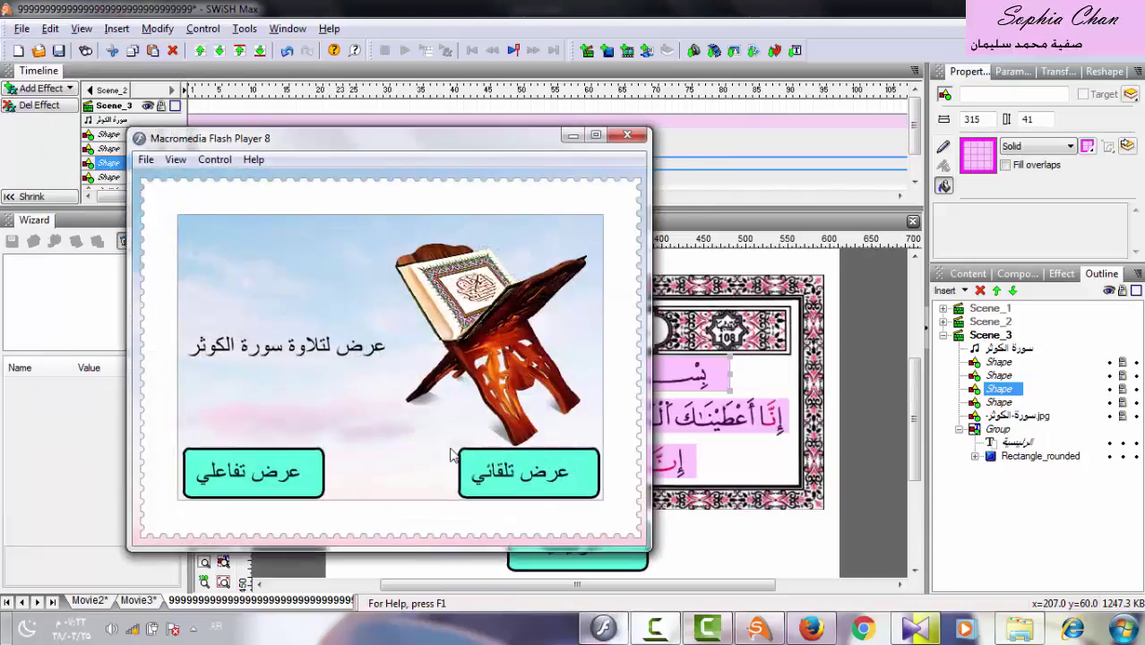
click(474, 468)
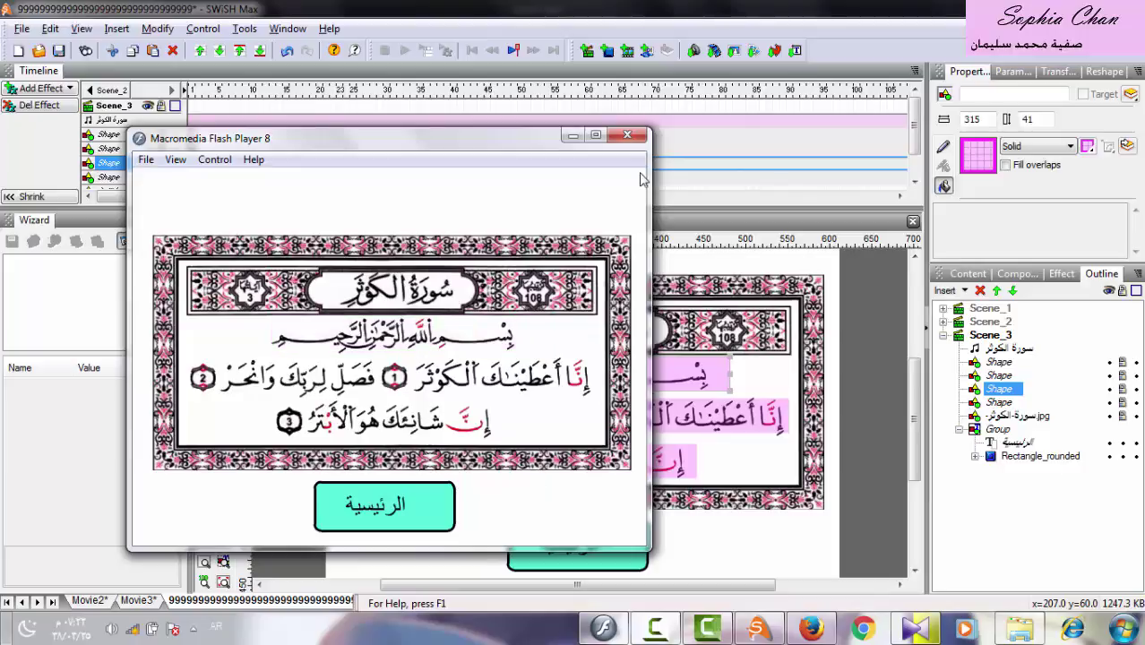
click(627, 135)
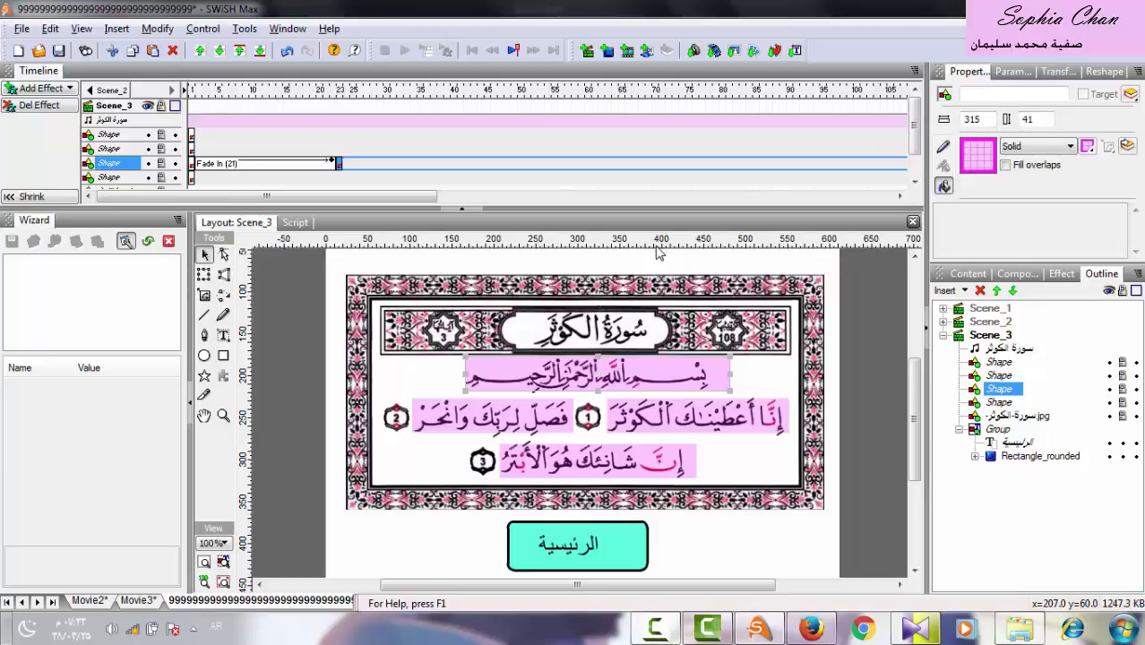
right_click(655, 627)
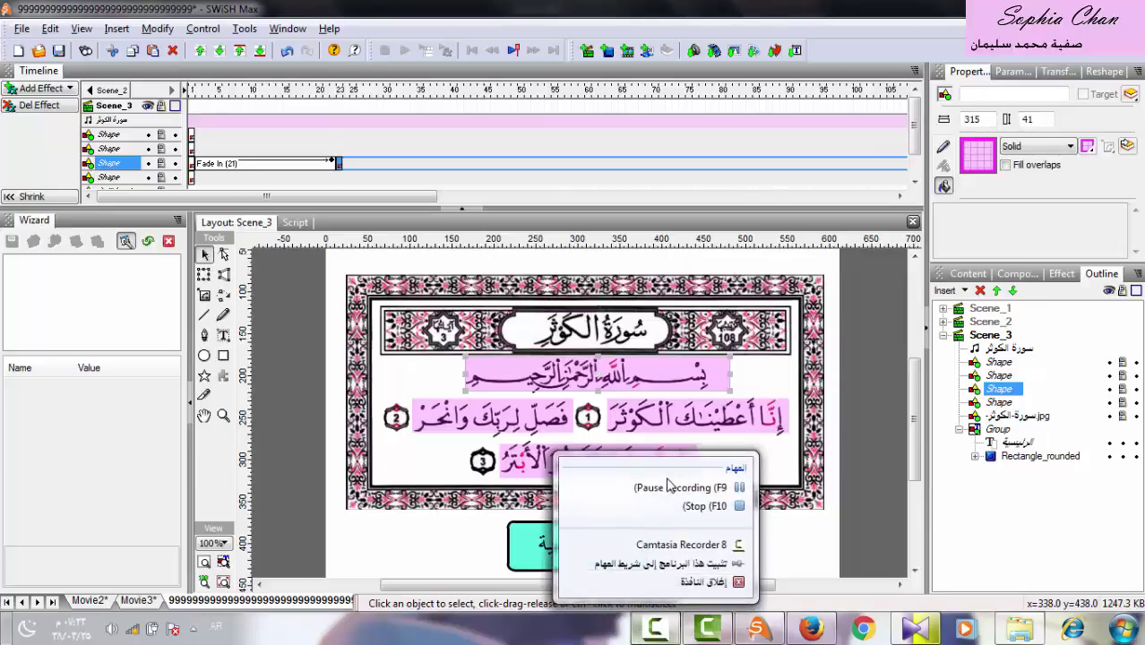
click(672, 487)
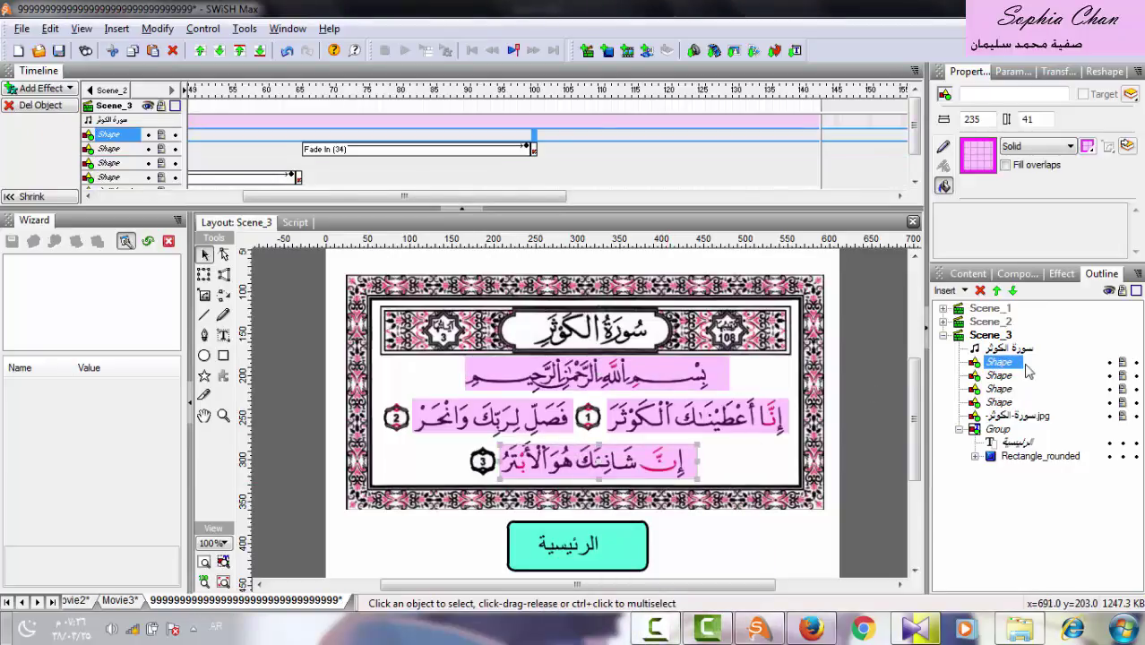
Add a 41-frame Fade In to the third verse shape after the previous fade, then a Remove effect.
click(540, 136)
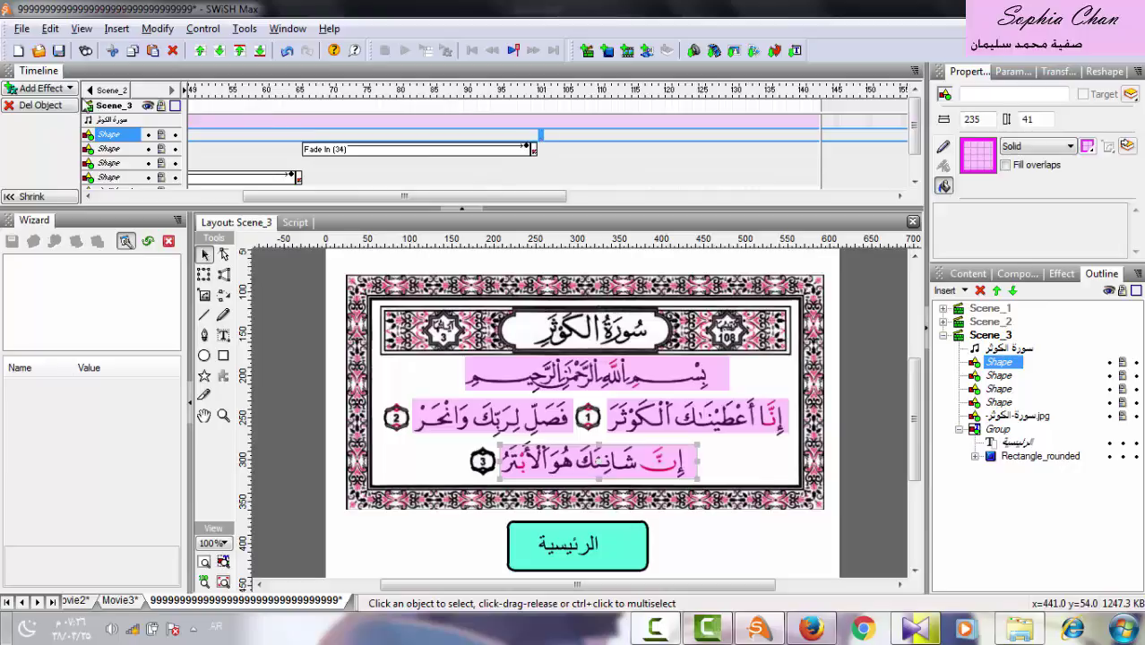
click(58, 92)
mouse_move(135, 195)
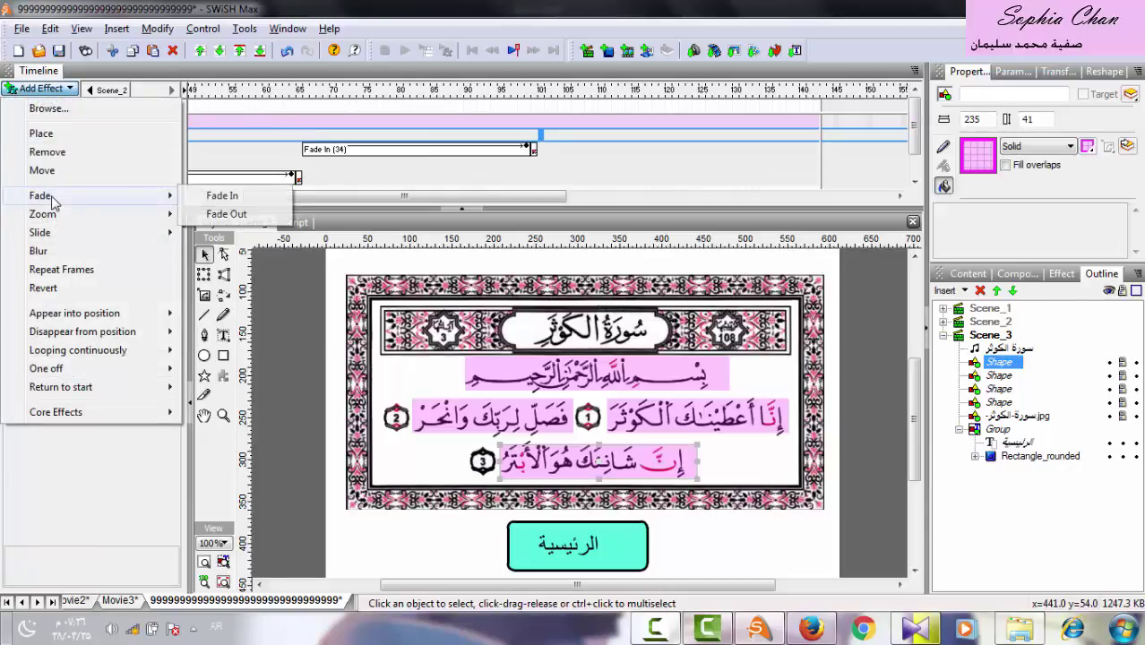
click(214, 198)
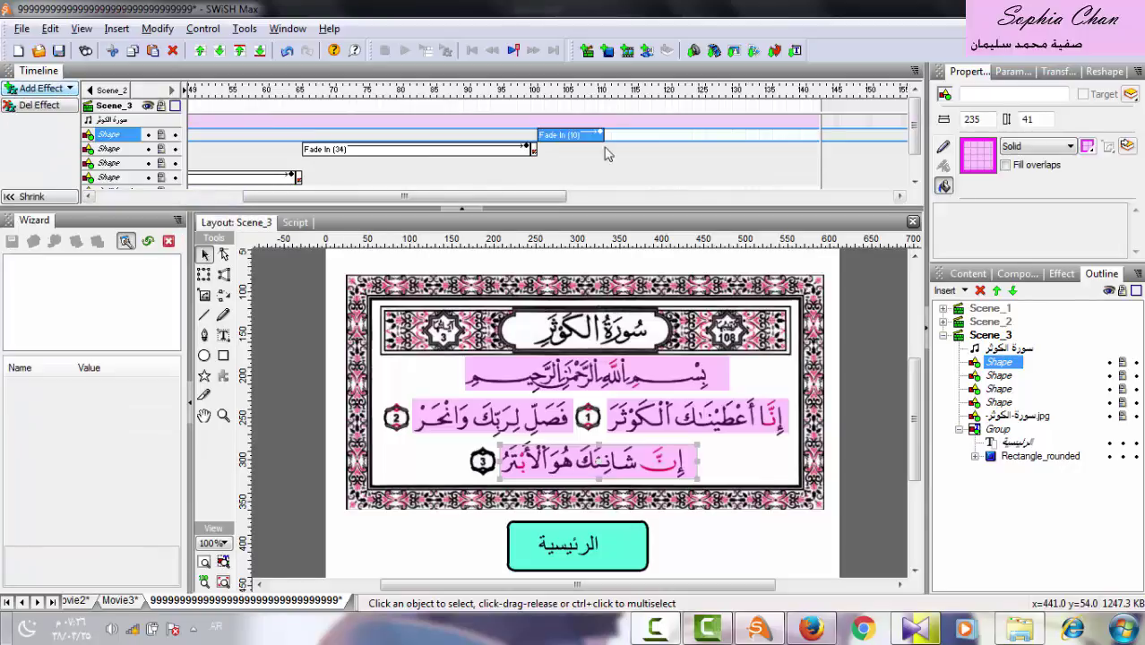
drag(602, 137, 810, 143)
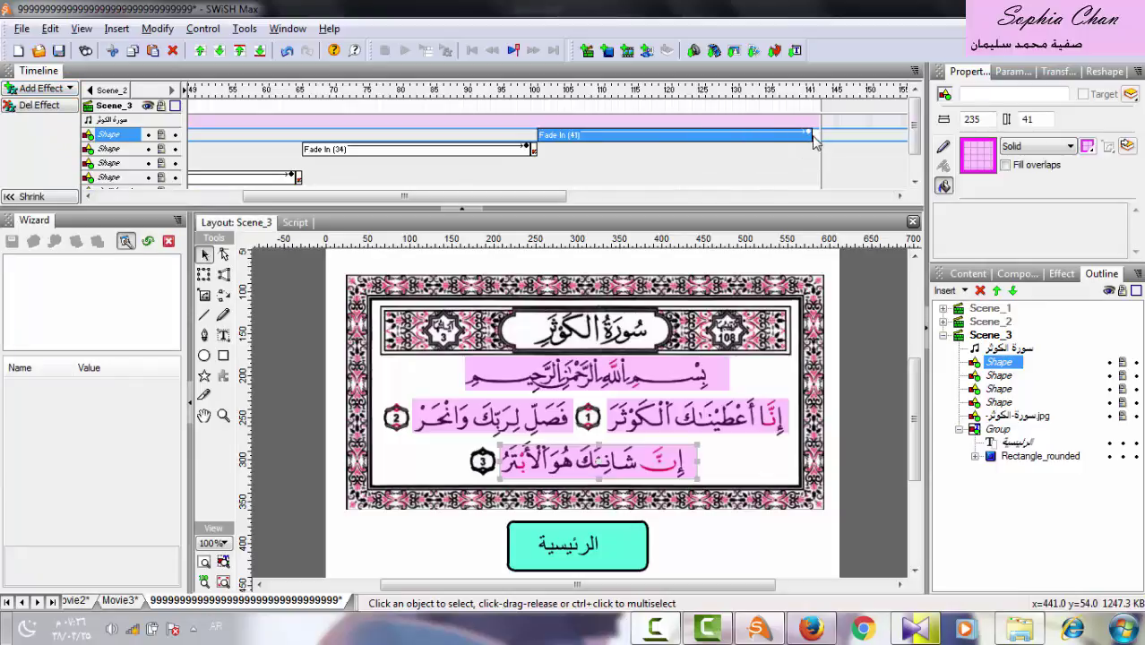
click(817, 143)
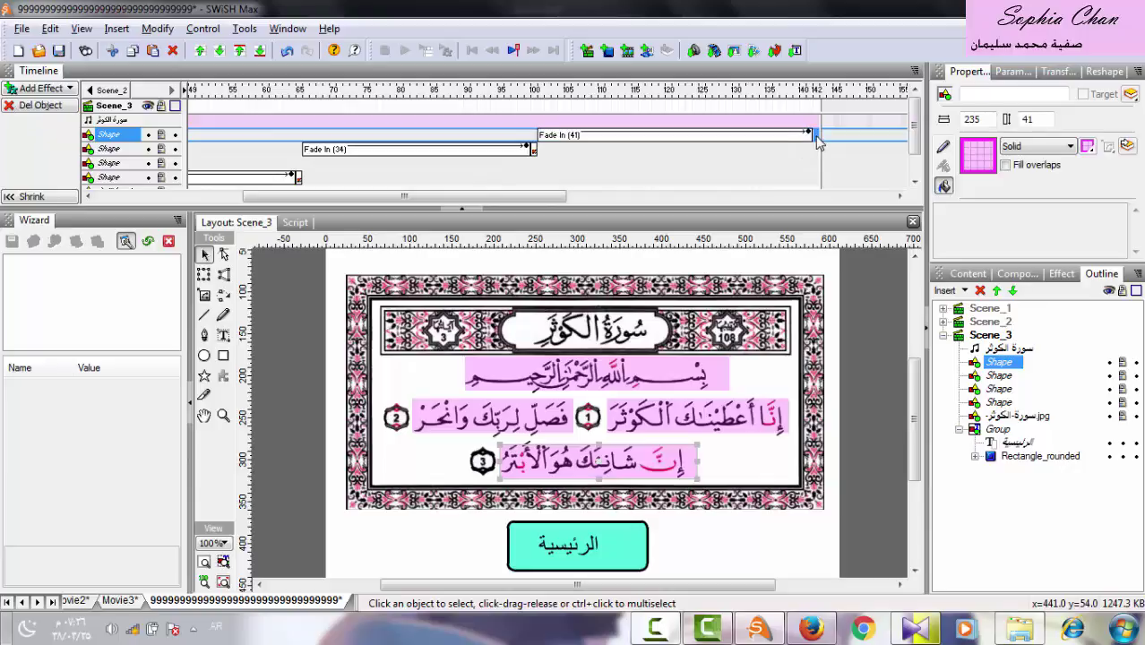
click(37, 90)
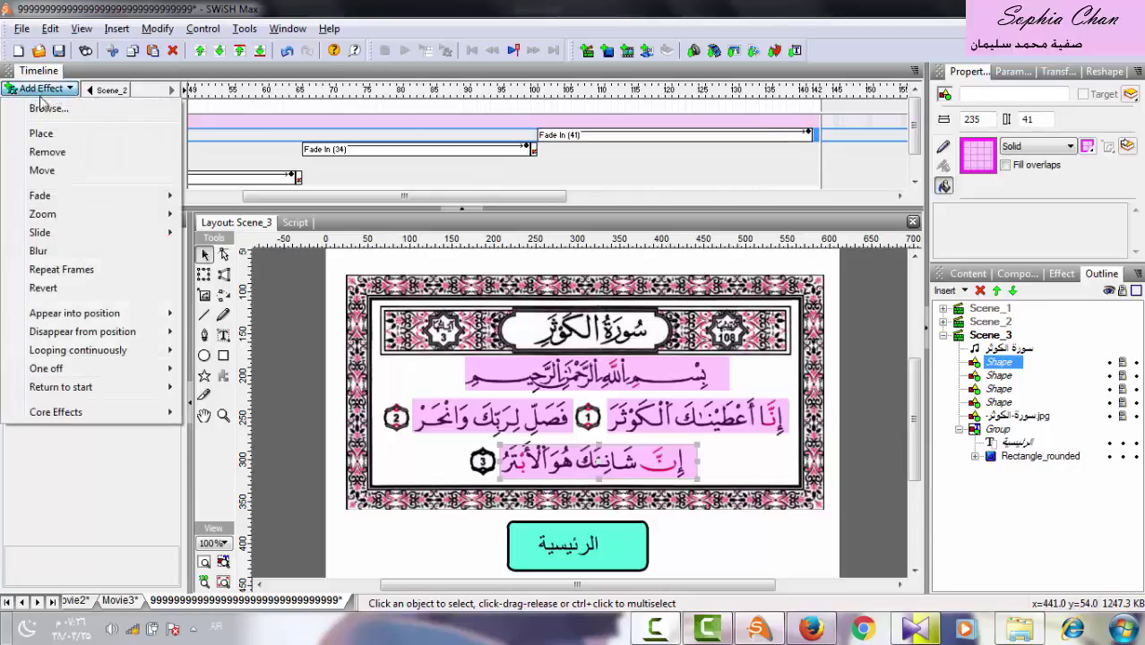
click(49, 153)
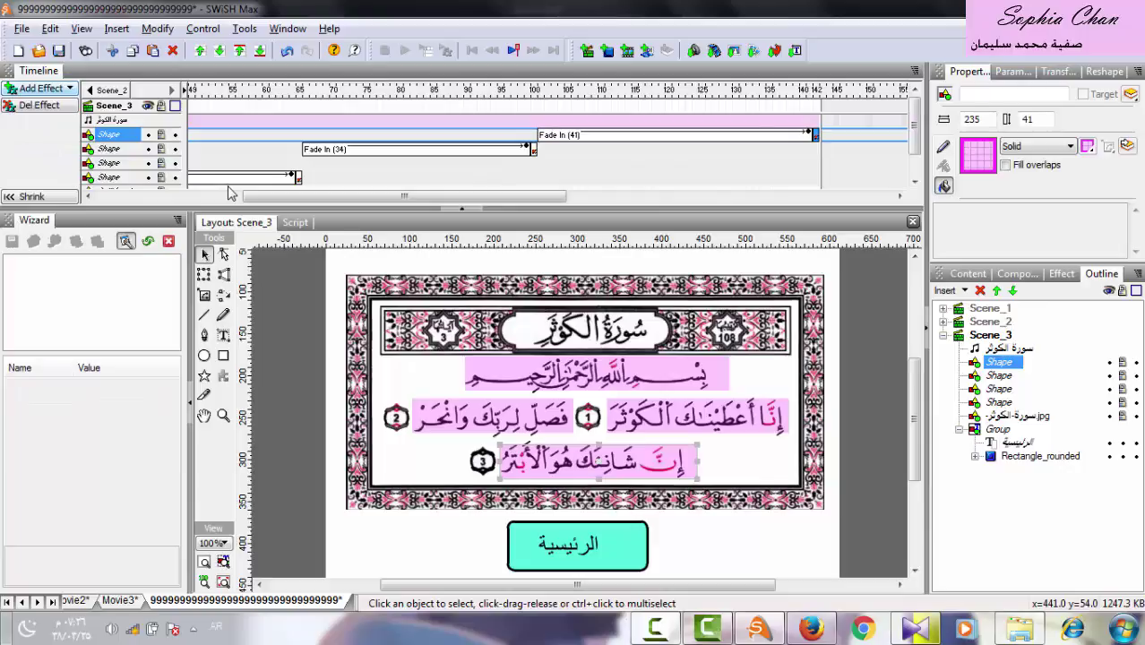
click(21, 29)
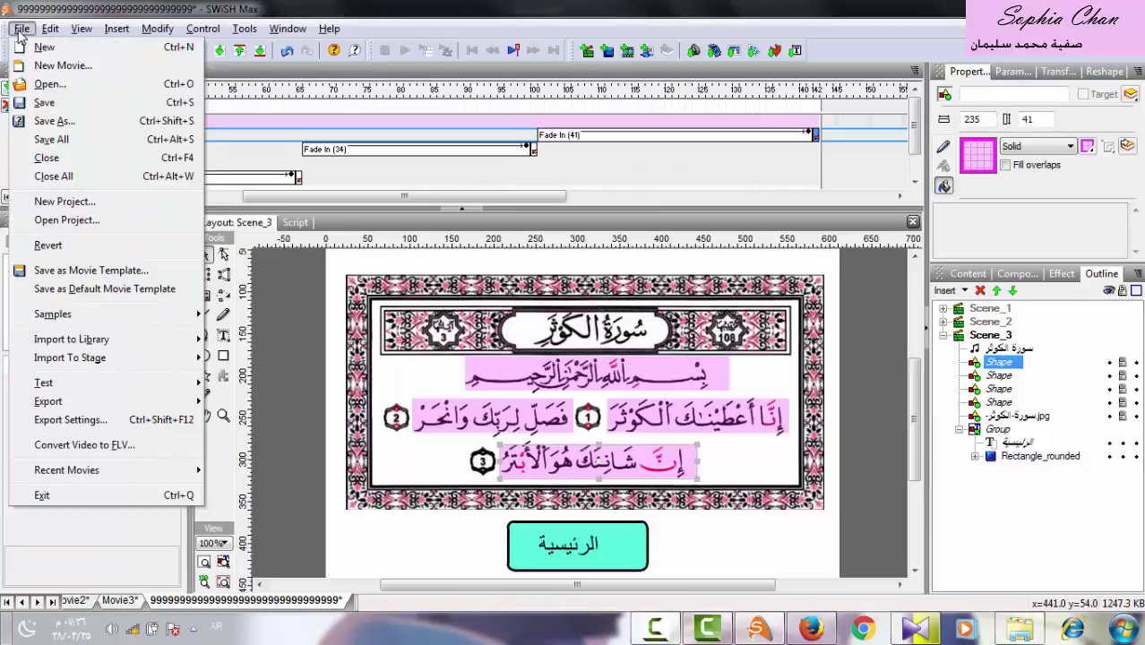
mouse_move(72, 387)
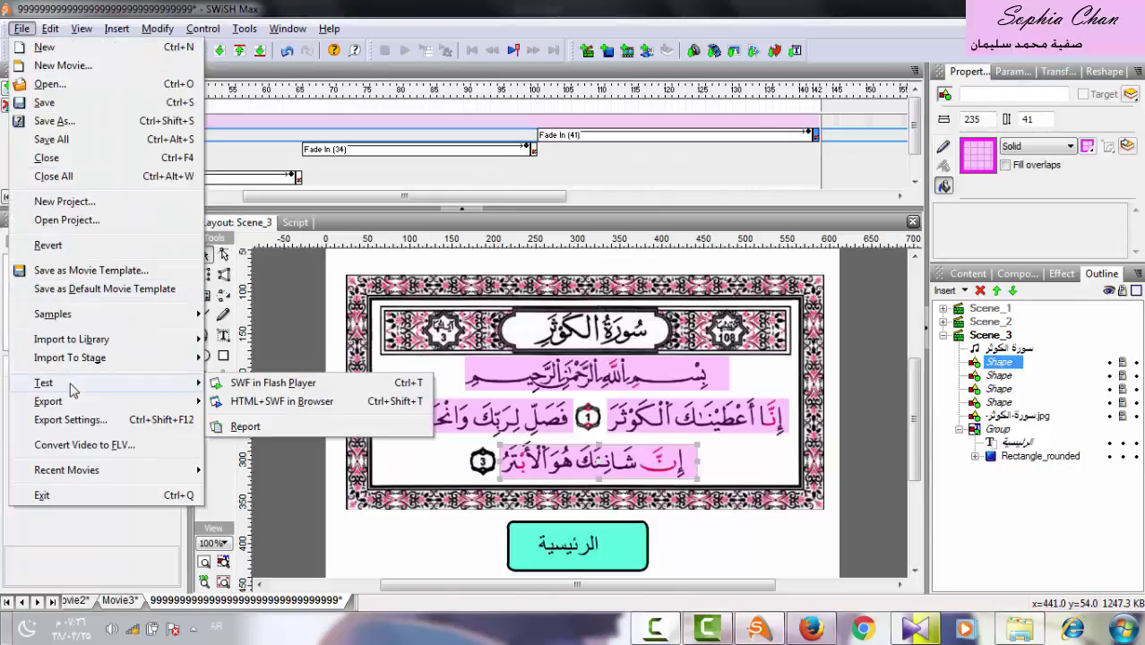
click(234, 385)
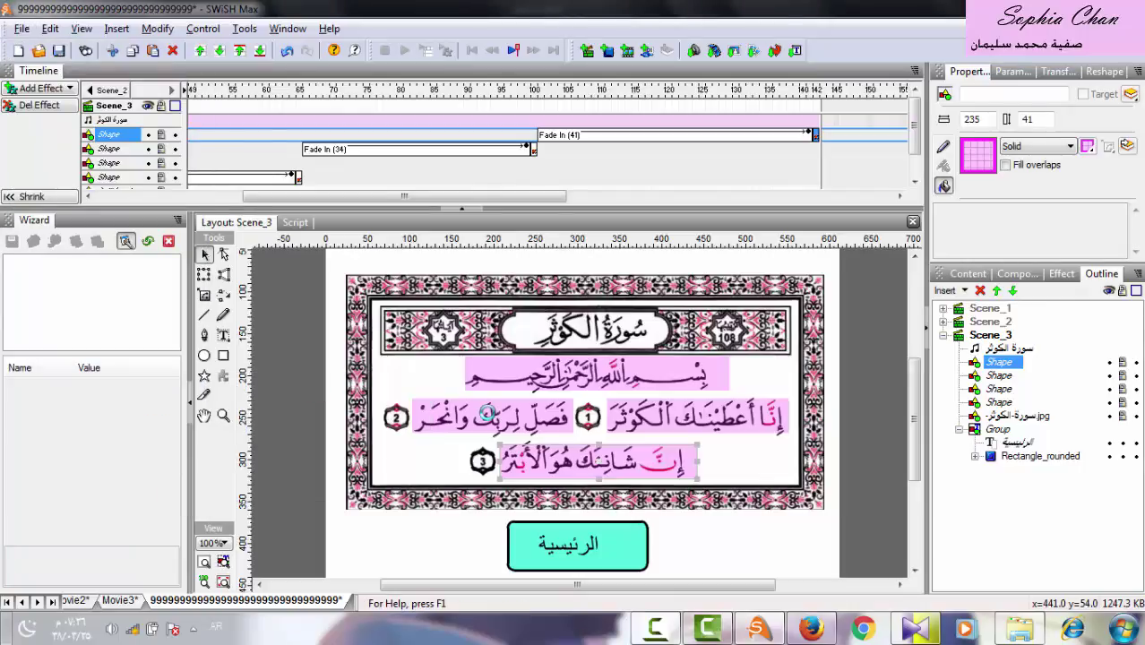
click(421, 371)
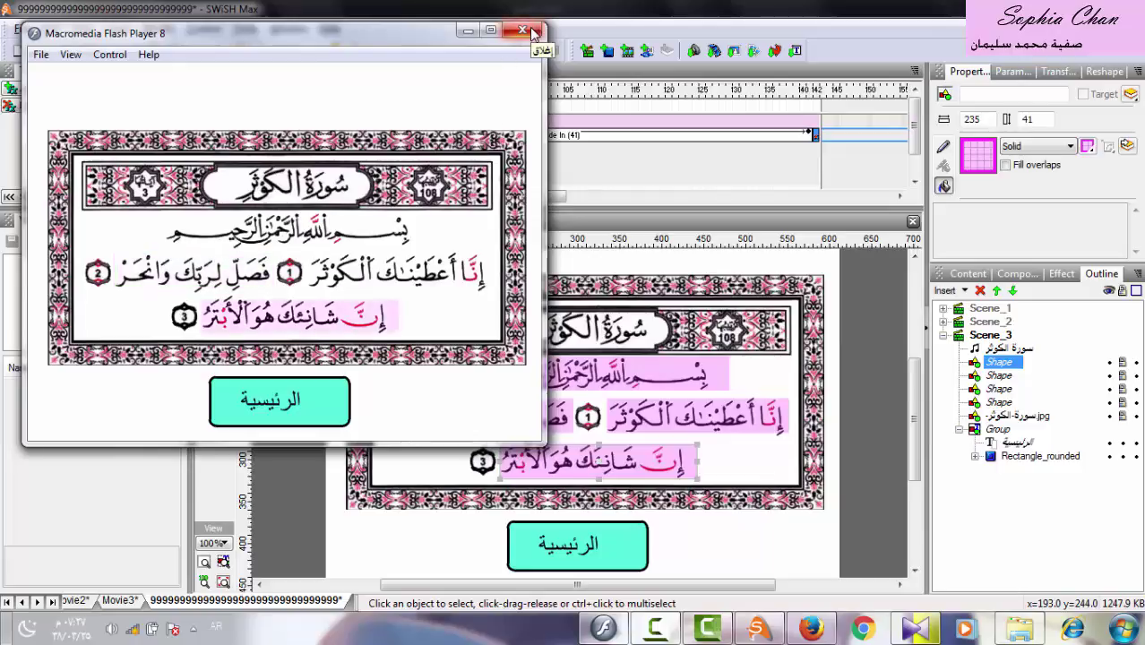
click(532, 33)
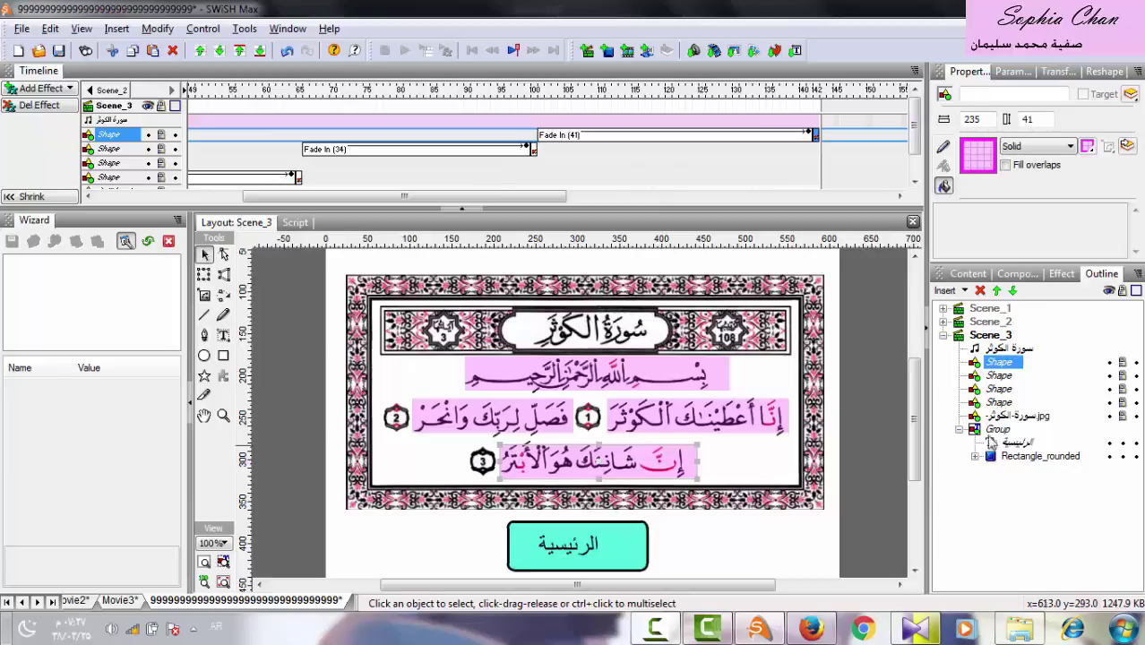
Import the Surat Al-Kawthar page image into Scene_2, accepting the JPEG recompression warning.
click(944, 337)
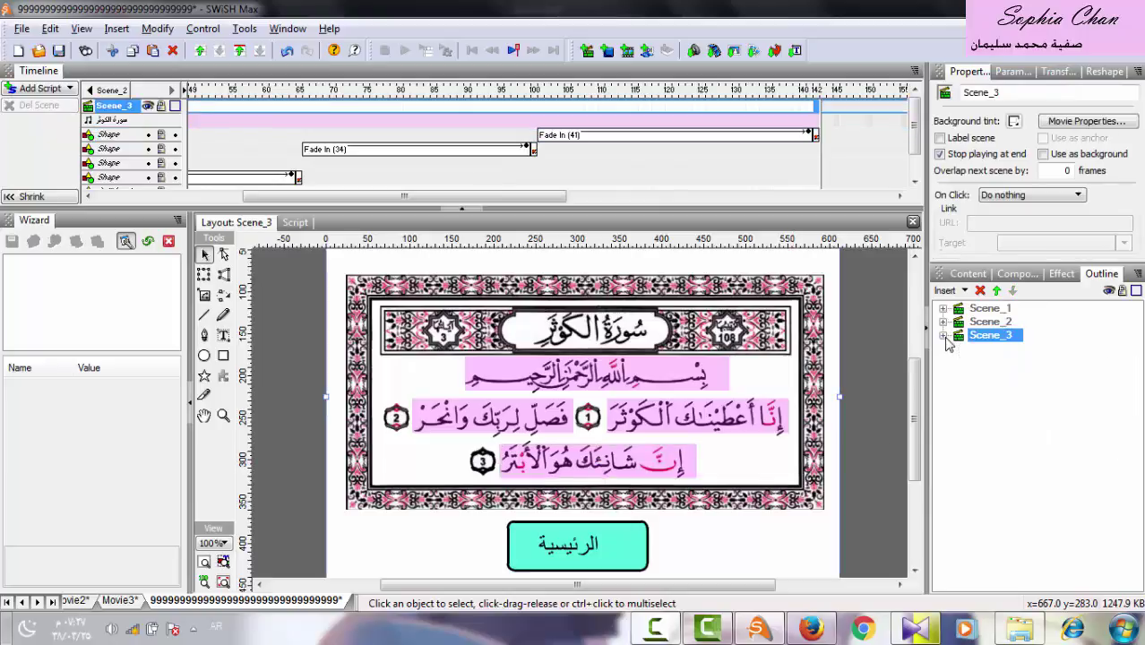
click(989, 324)
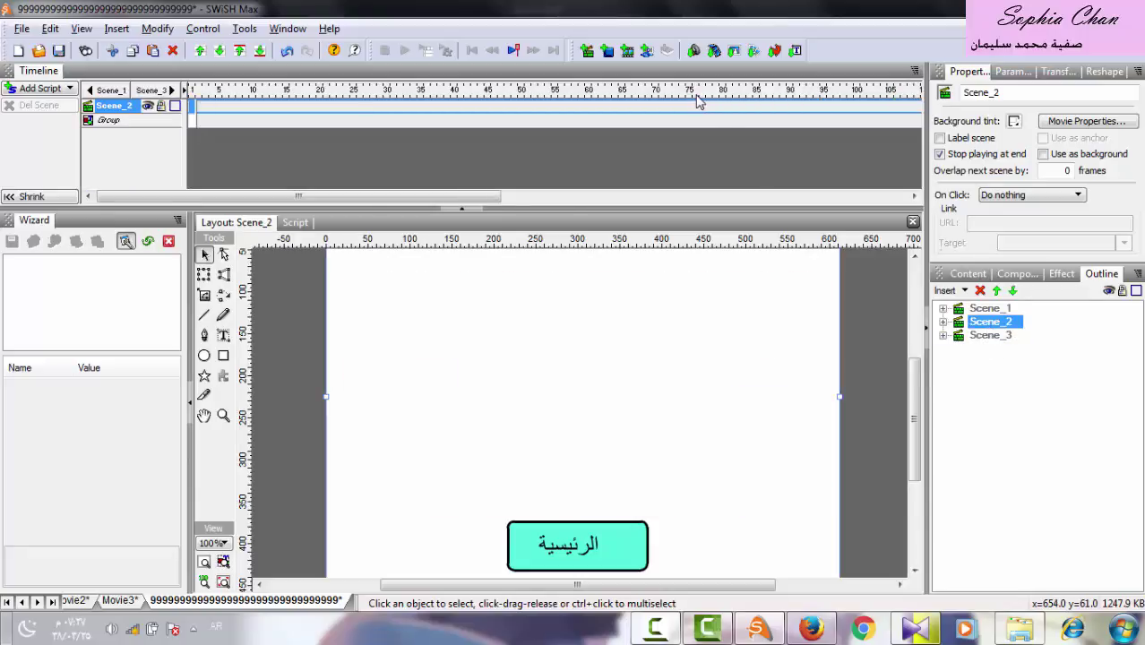
click(733, 51)
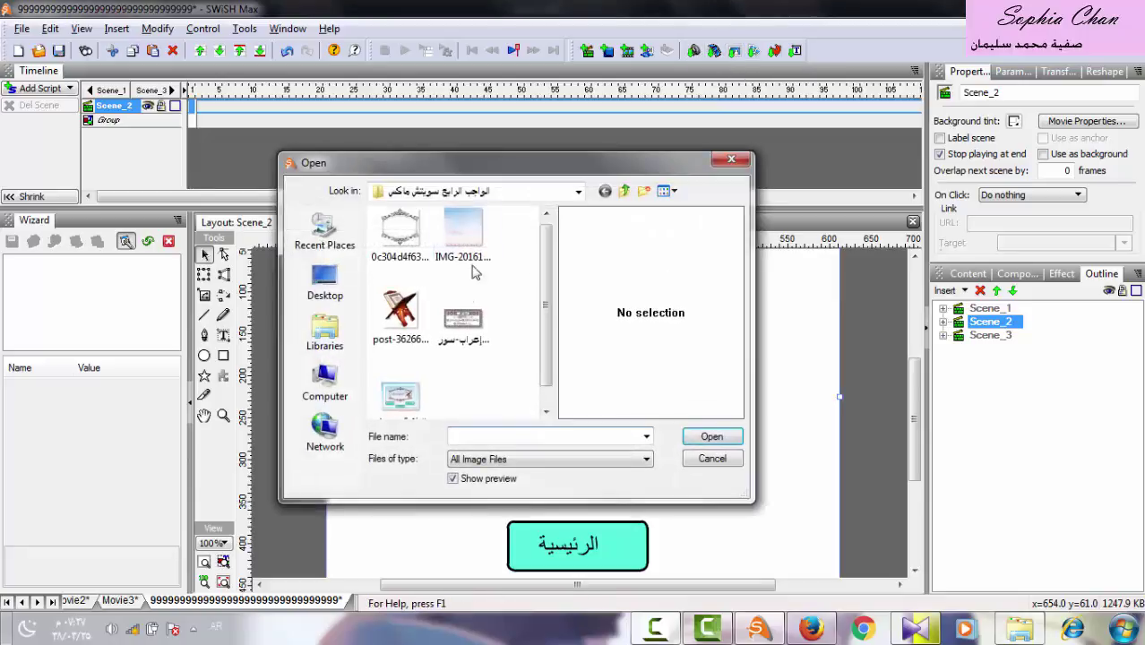
double_click(463, 319)
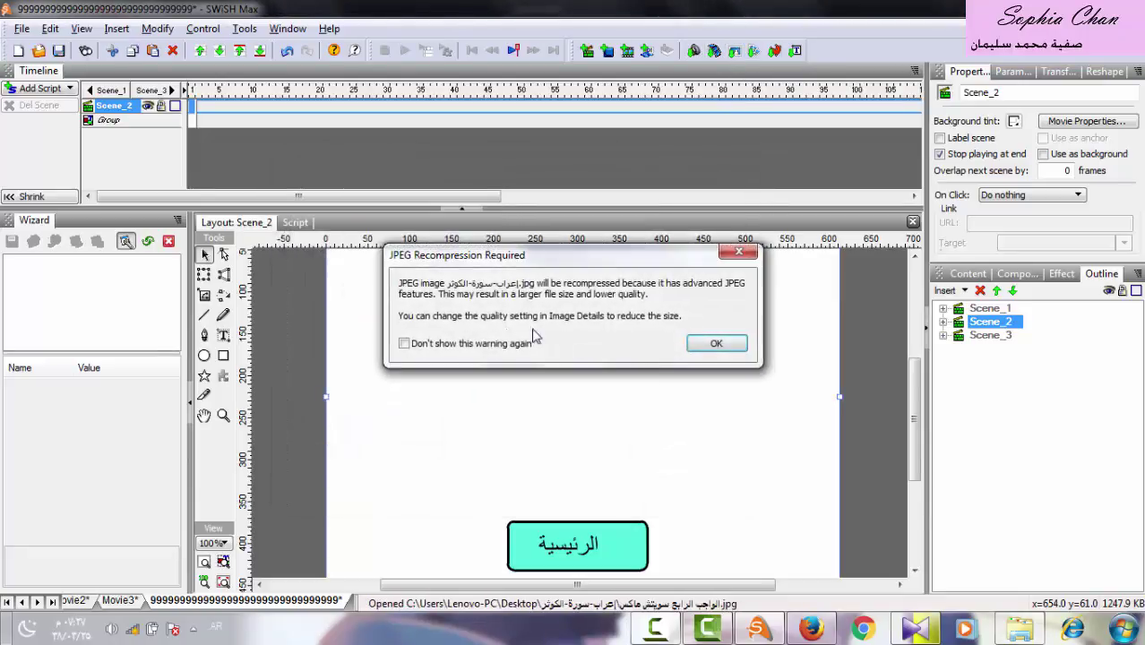
click(716, 343)
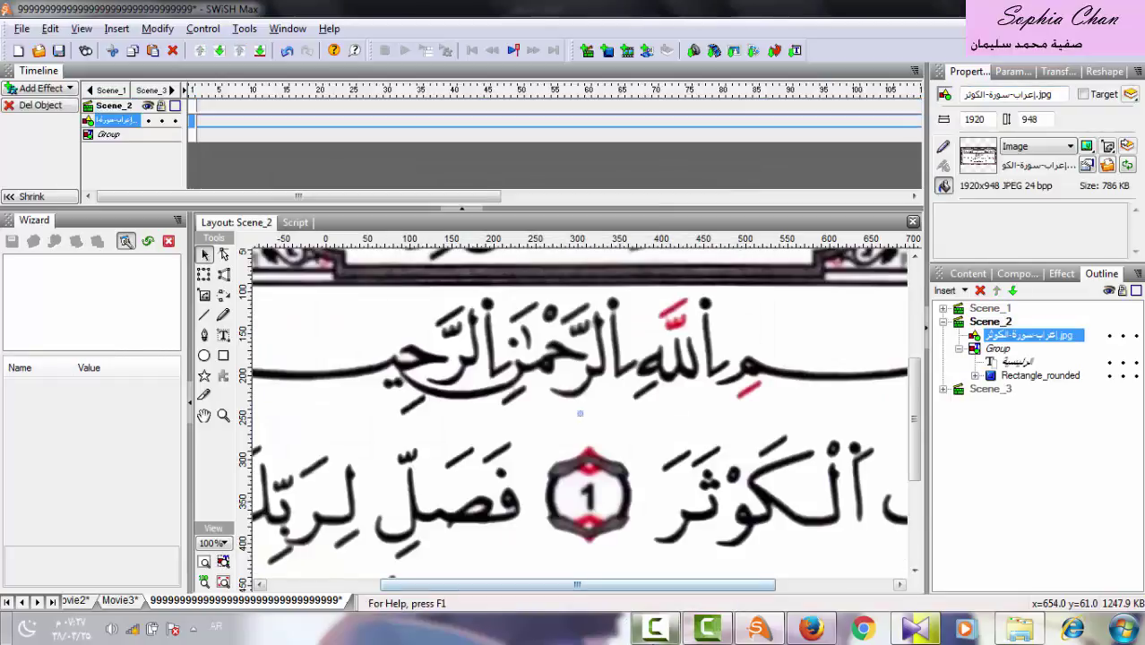
right_click(654, 627)
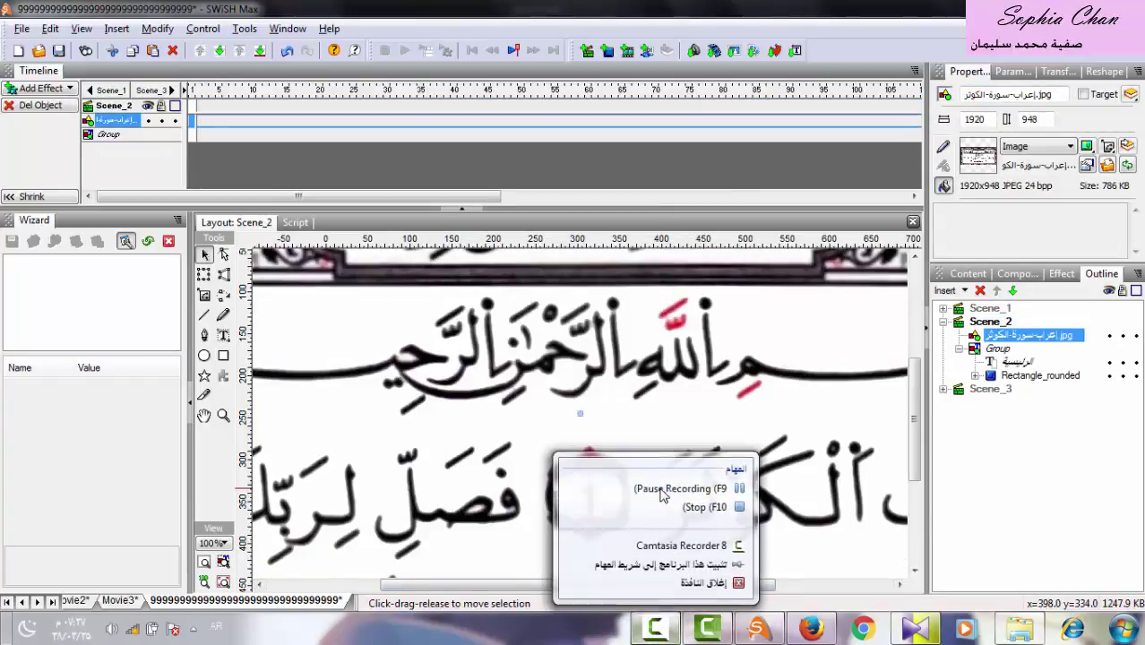
click(662, 490)
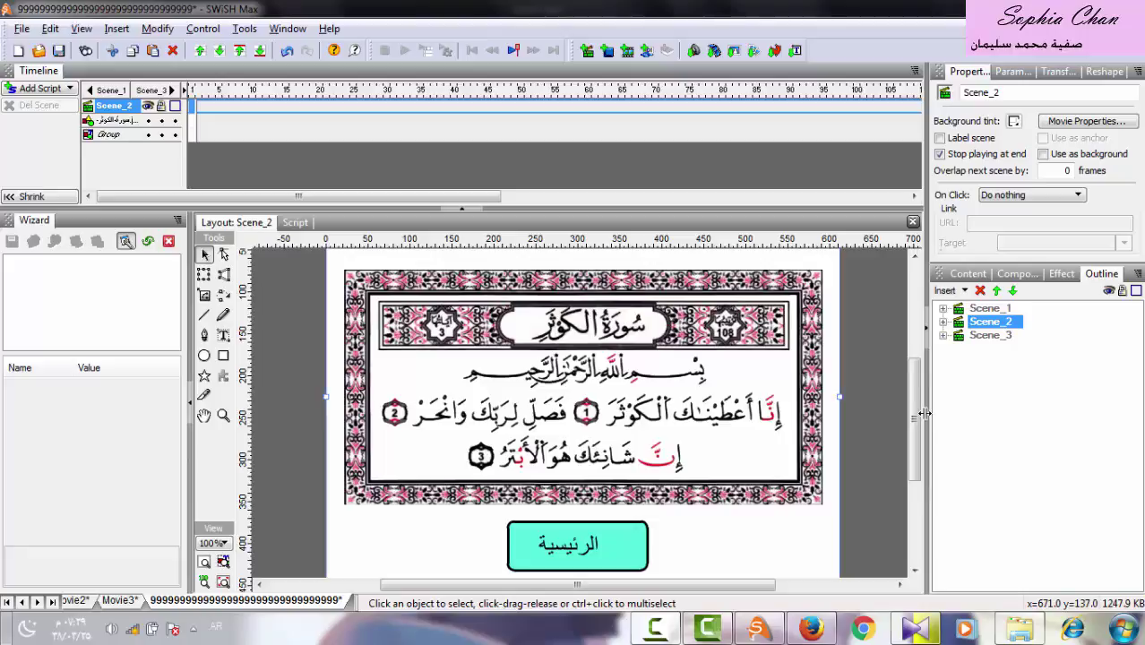
Switch back to Scene_3 and expand its object list in the Outline.
click(943, 323)
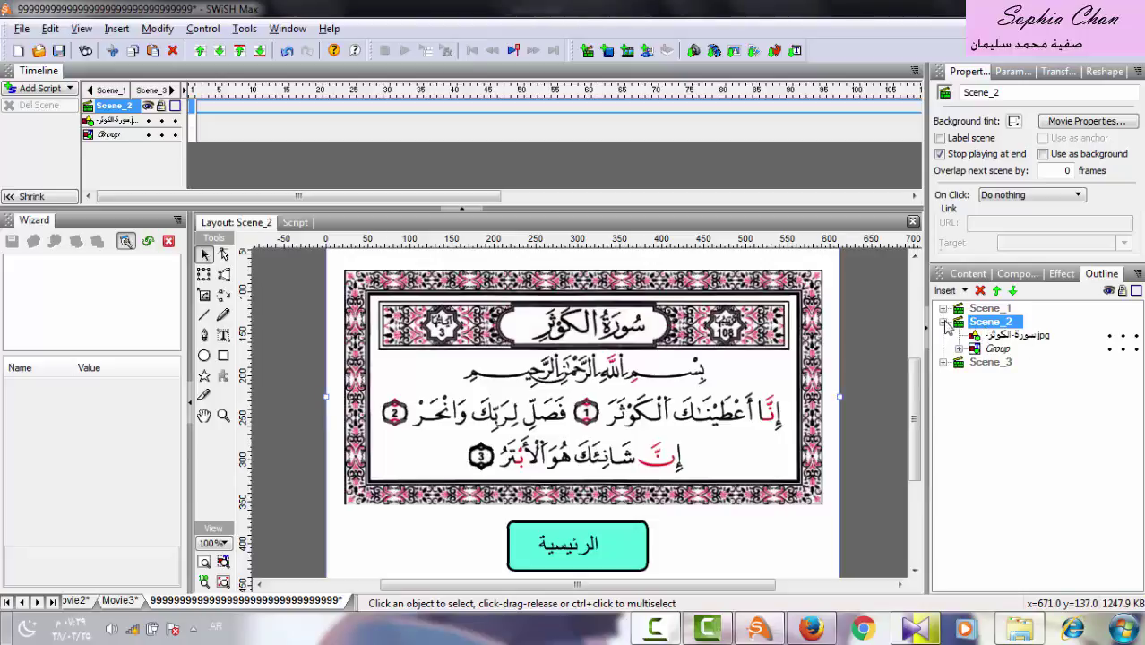
click(944, 322)
click(982, 336)
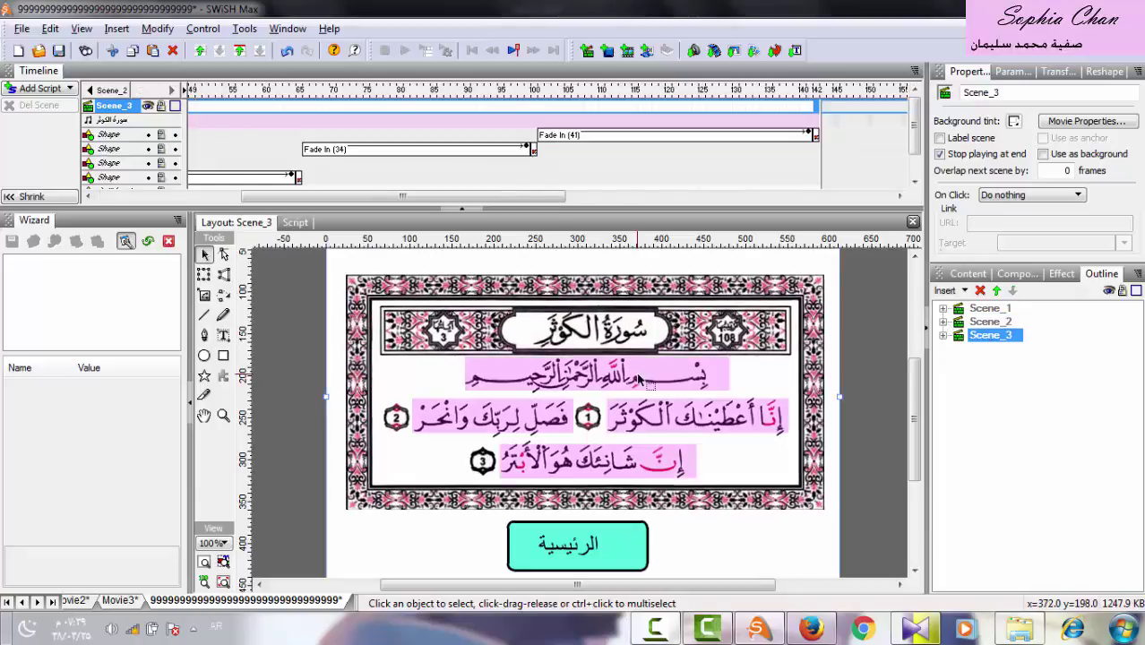
click(943, 336)
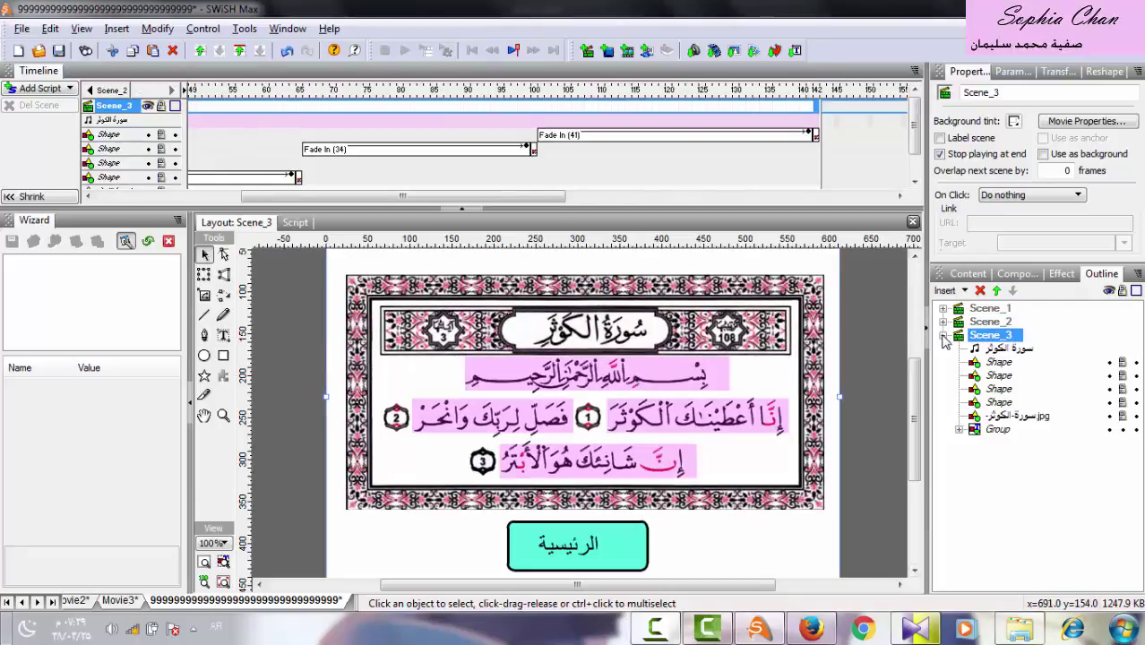
Copy the first pink highlight shape from Scene_3.
click(997, 363)
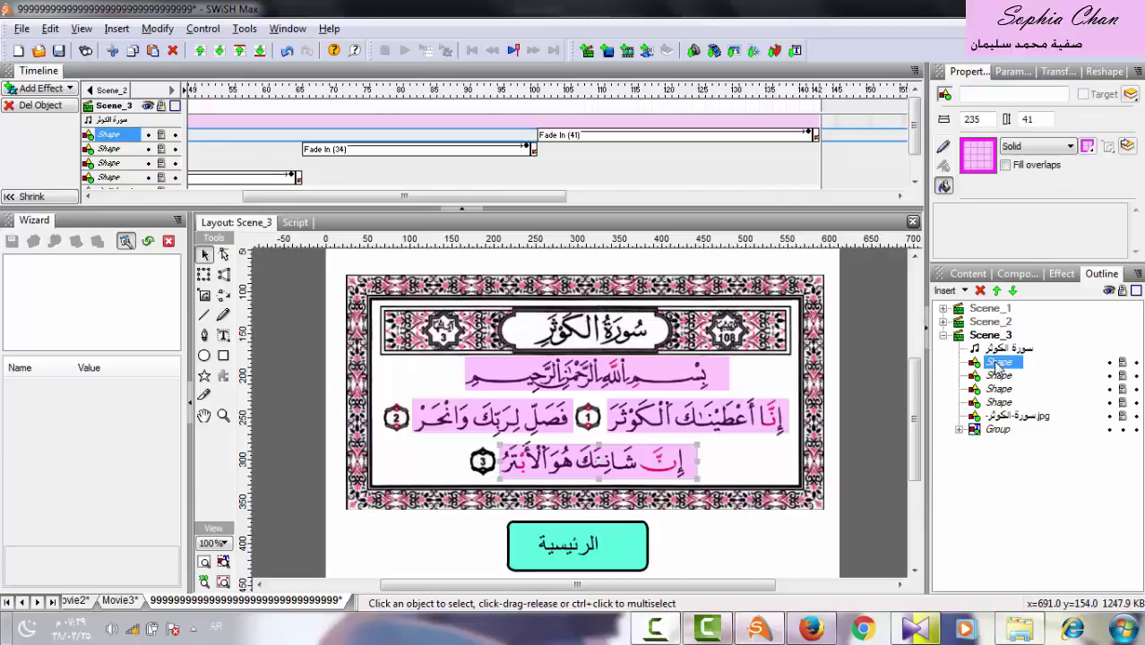
right_click(638, 465)
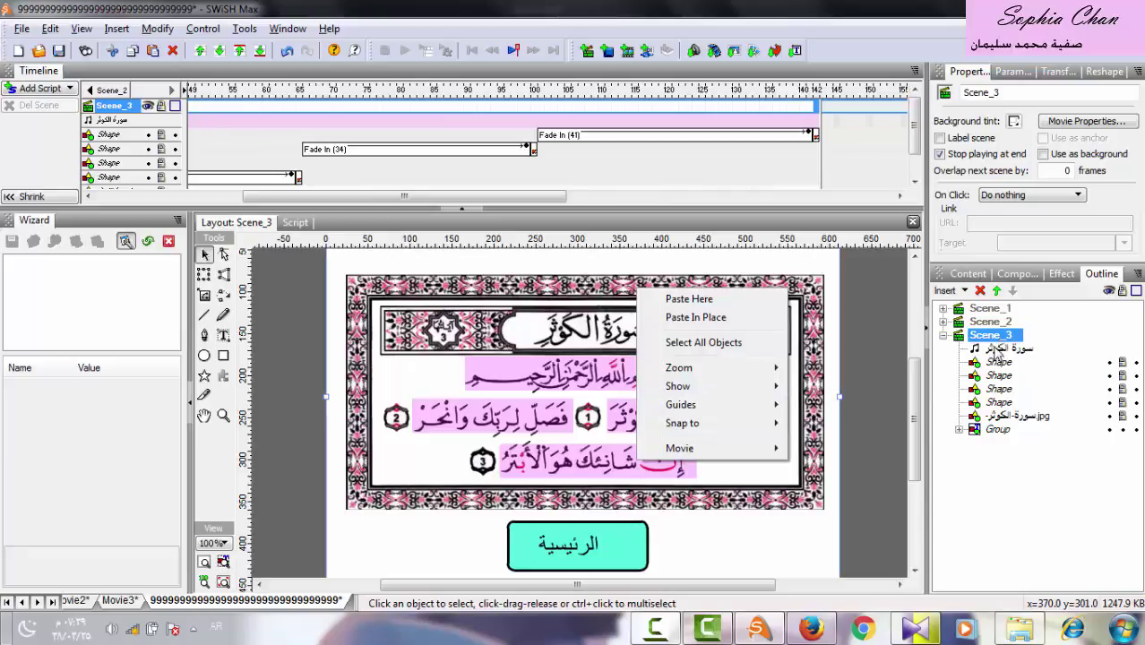
click(997, 362)
right_click(996, 366)
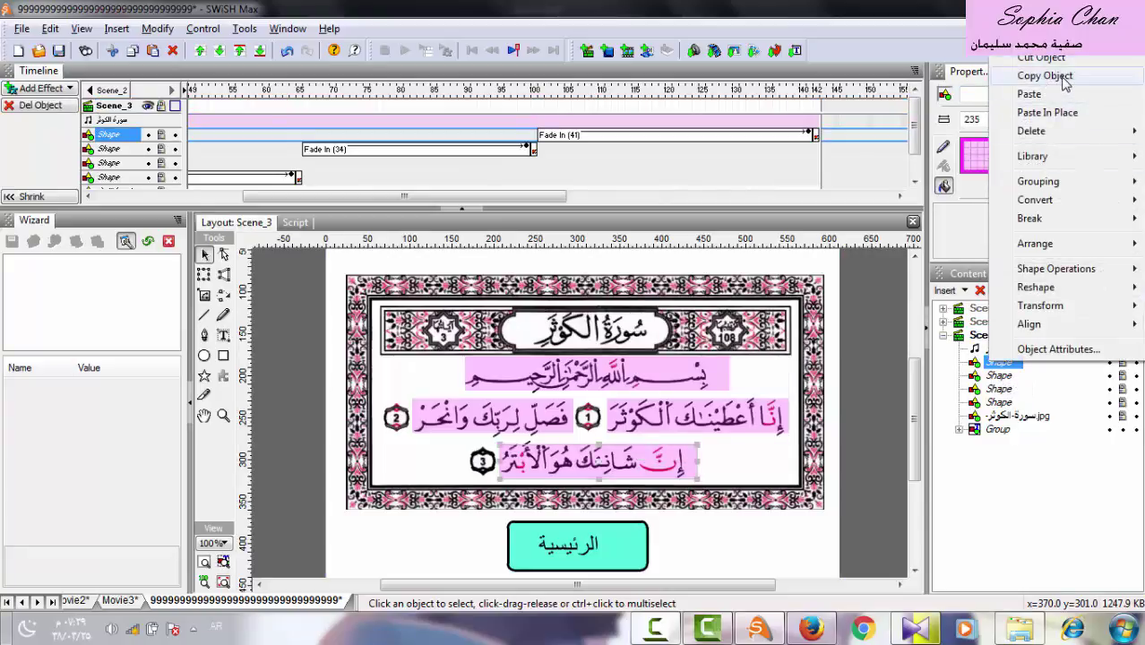
click(1045, 76)
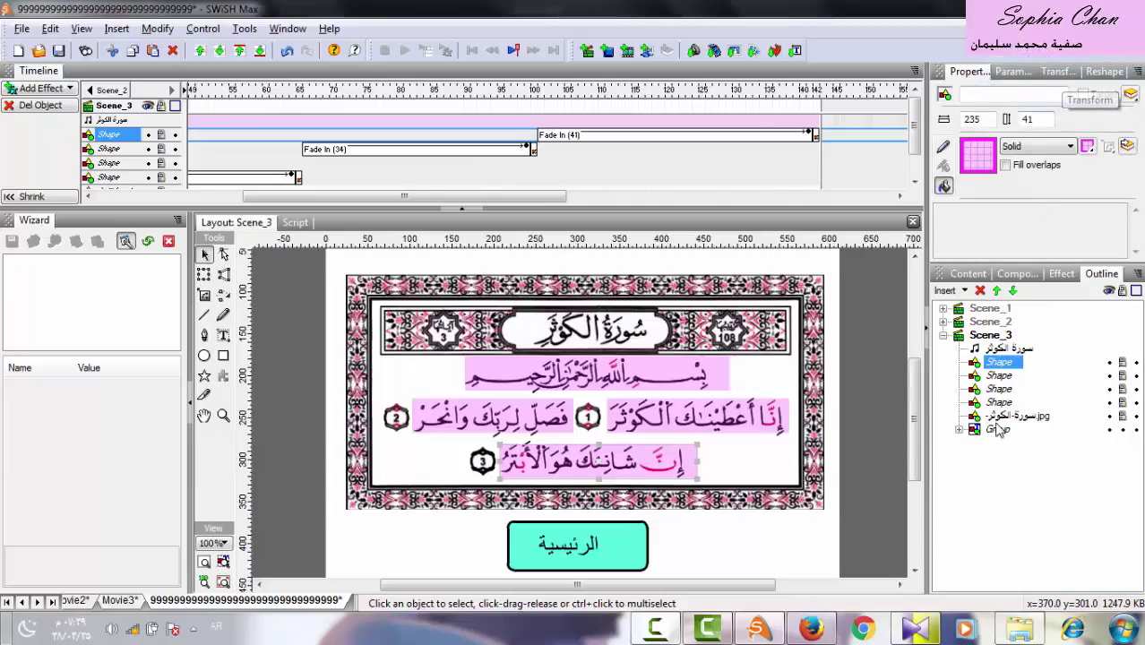
Paste the pink highlight into Scene_2 and position it over the Basmala line.
click(944, 335)
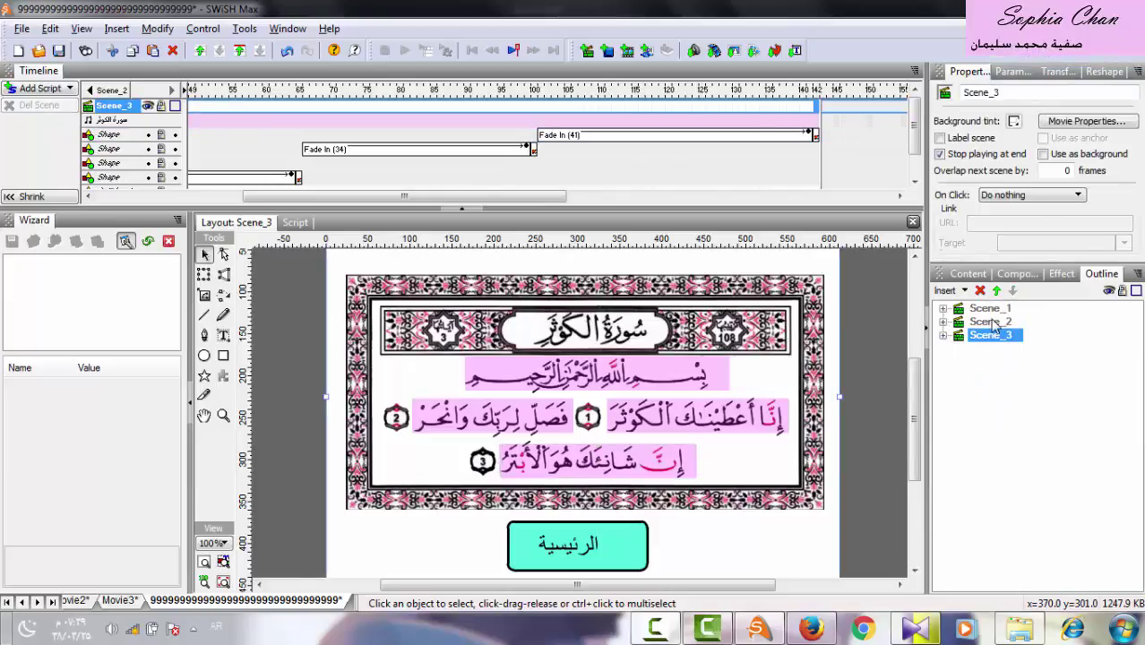
click(990, 321)
right_click(638, 394)
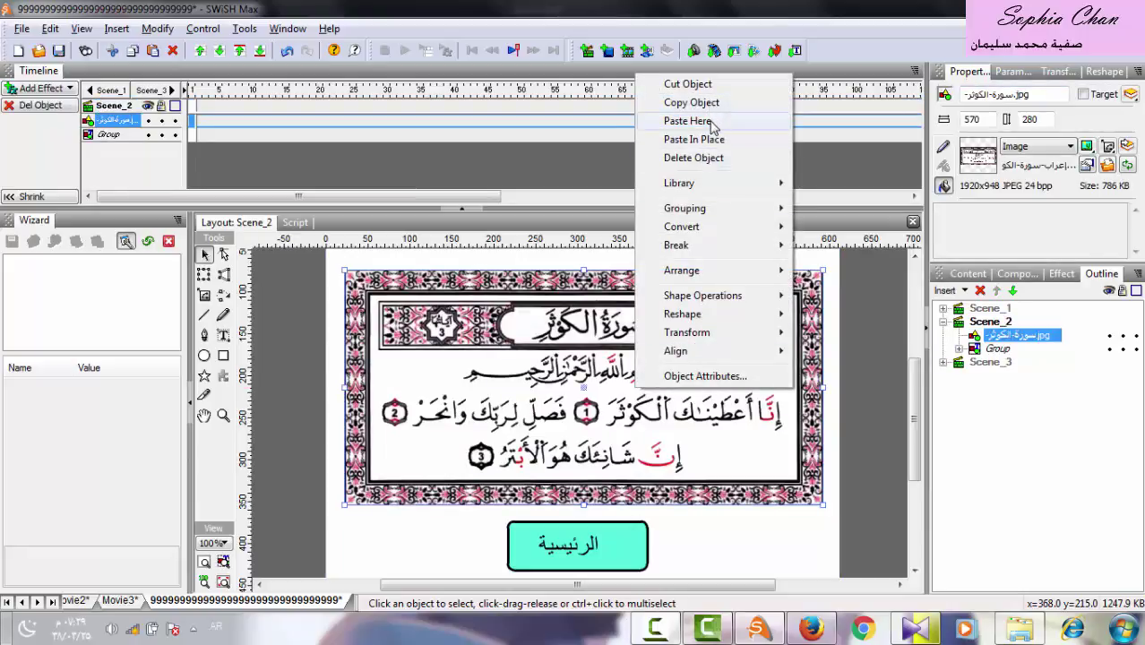
click(711, 121)
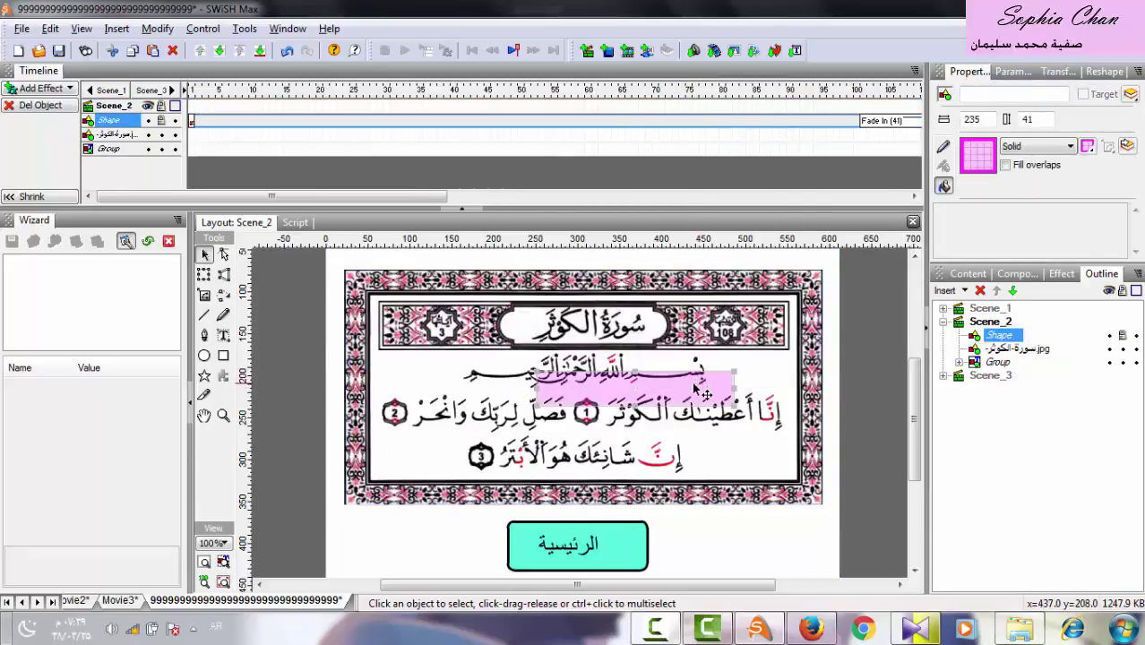
mouse_move(693, 390)
mouse_down()
mouse_move(673, 378)
mouse_move(696, 399)
mouse_up()
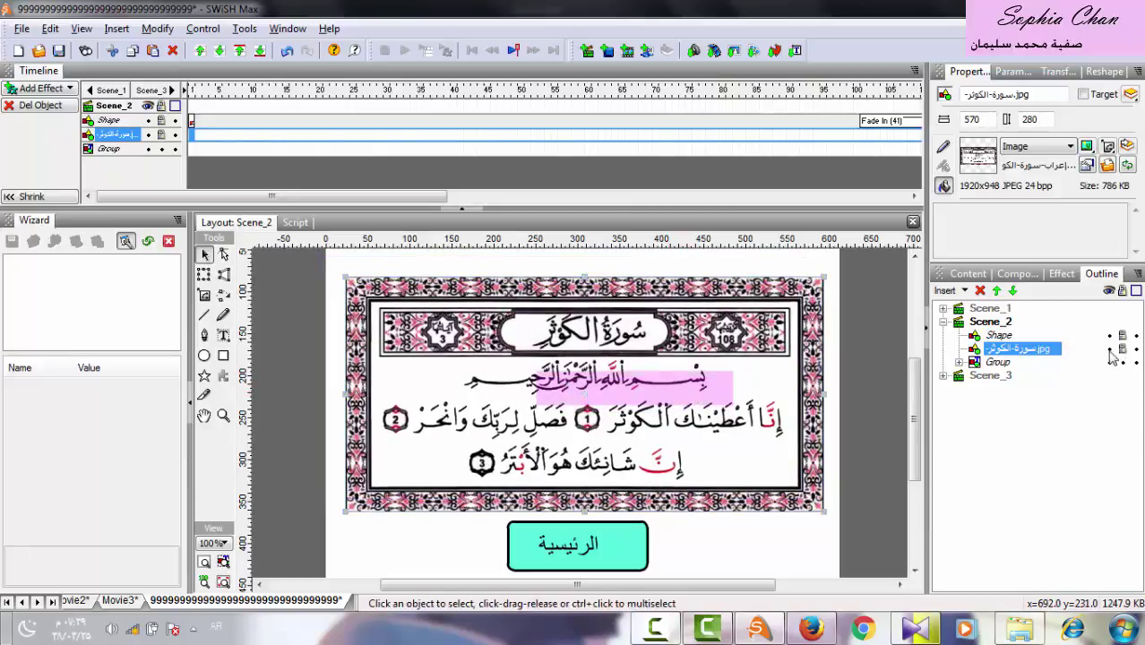
click(997, 336)
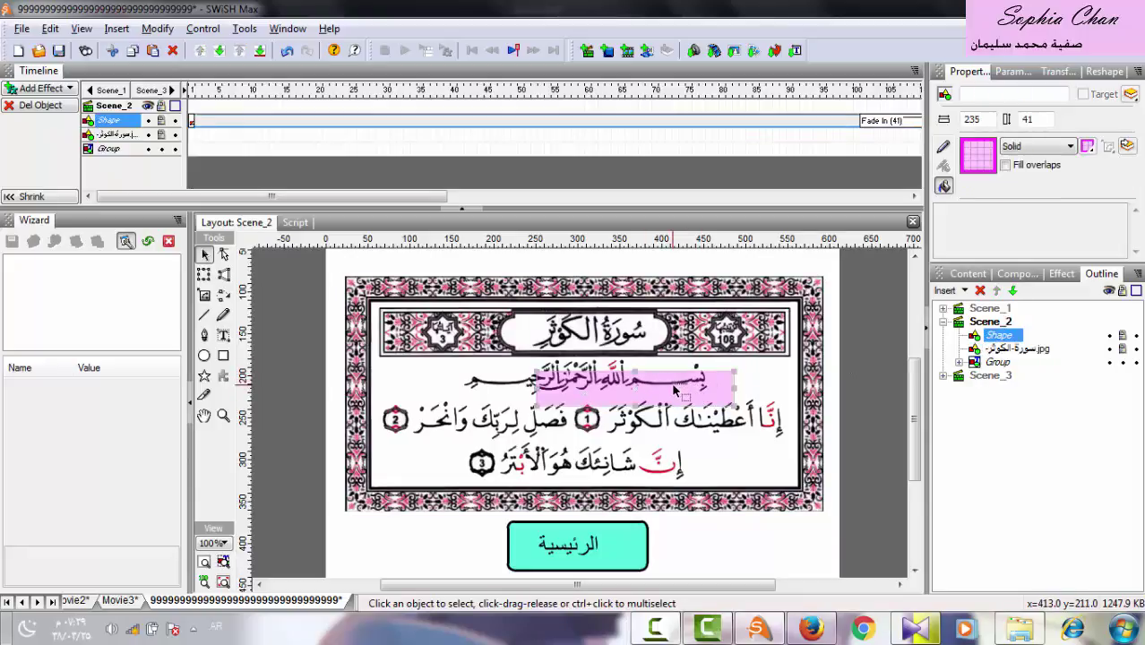
click(685, 394)
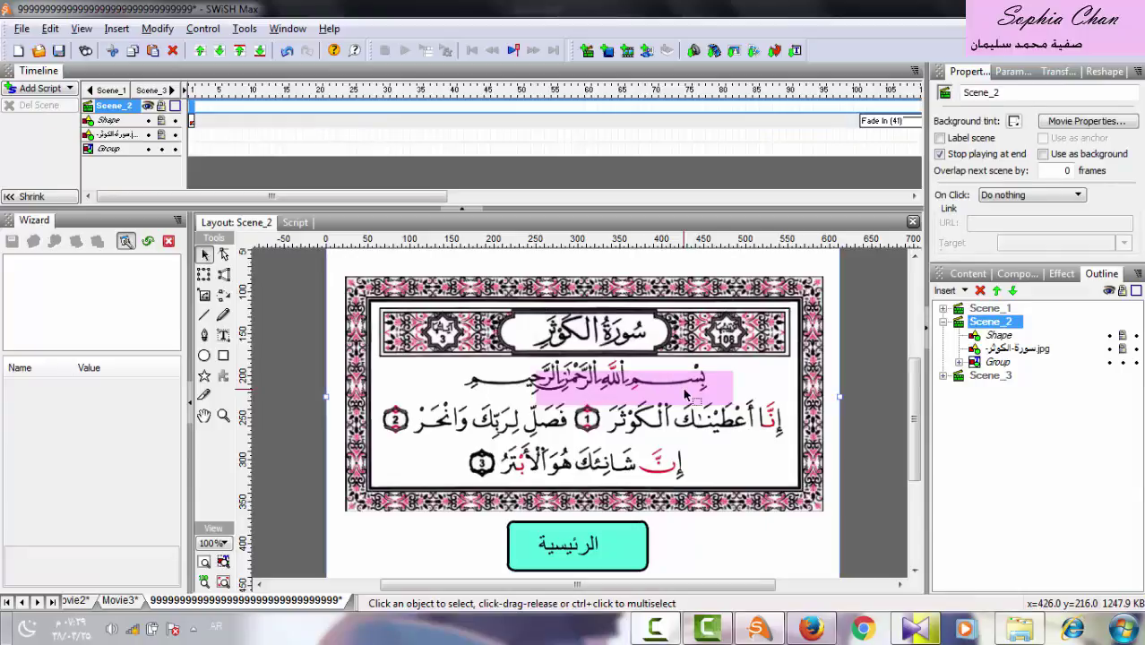
right_click(655, 627)
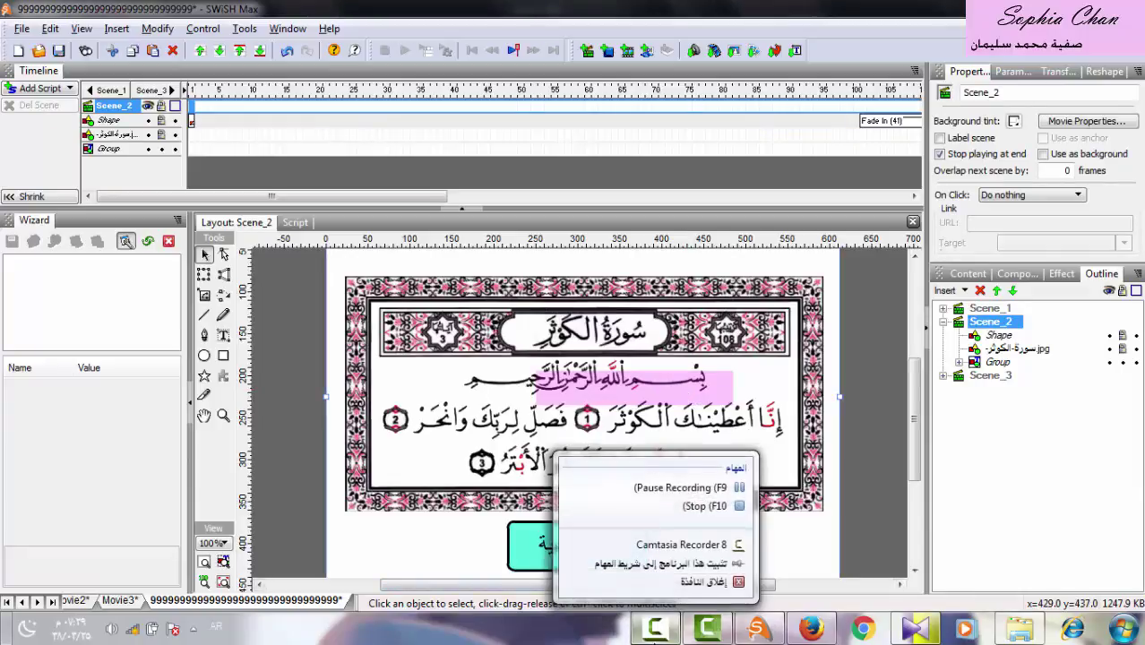
click(668, 489)
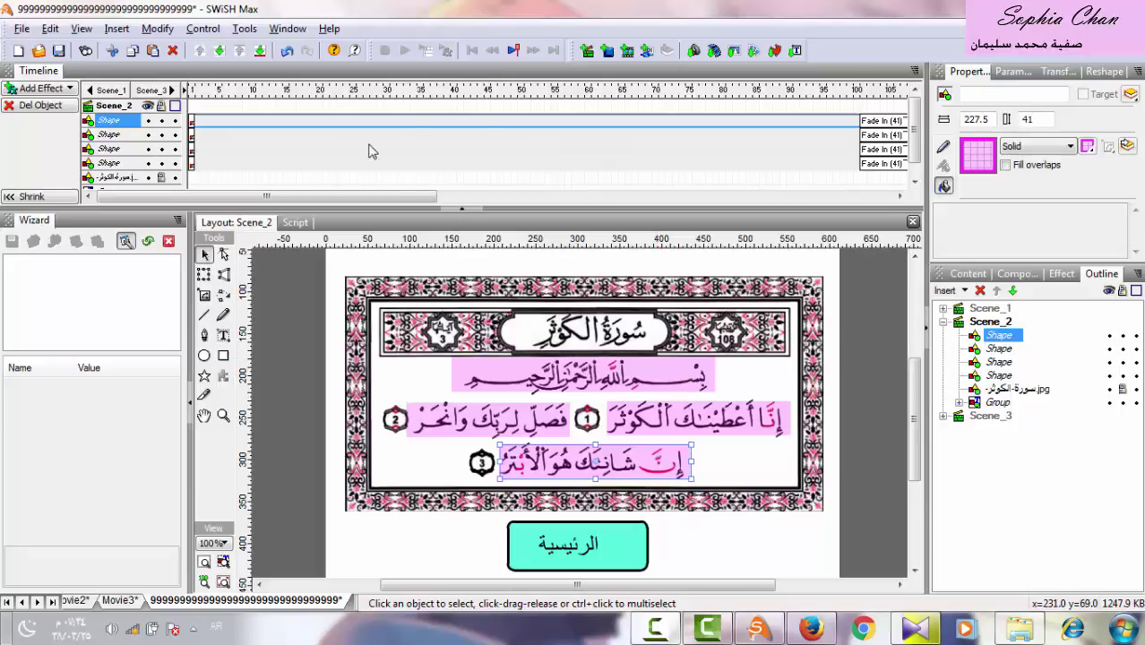
Delete the Fade In effects of the top shape and the verse 2 shape in the Timeline.
drag(414, 199, 565, 190)
click(551, 121)
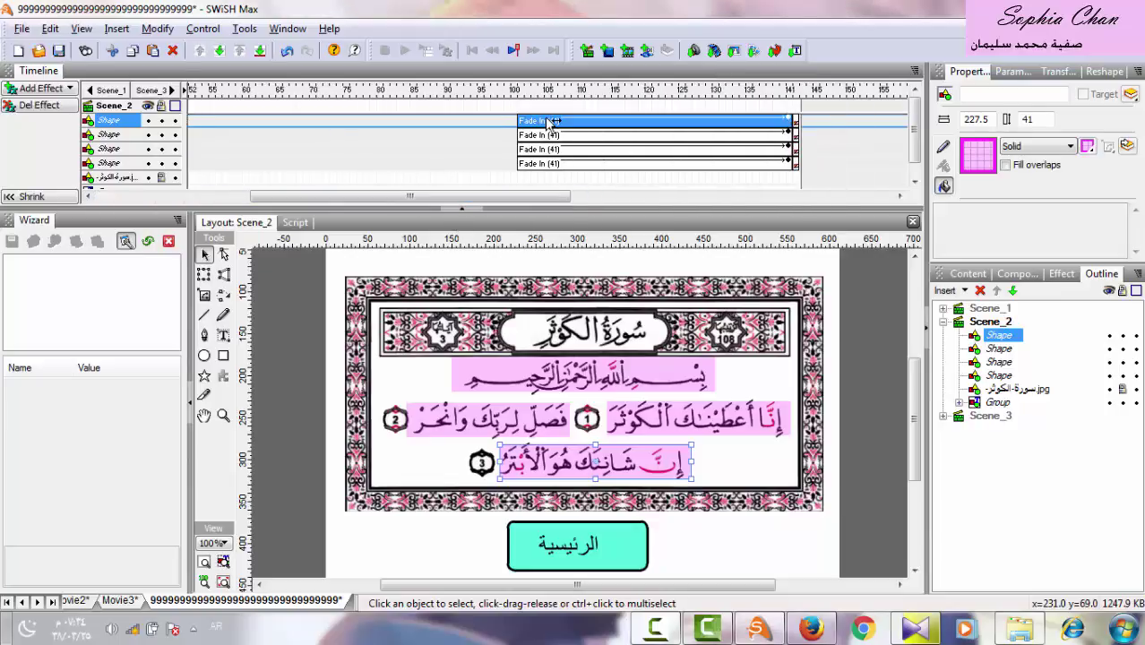
key(Delete)
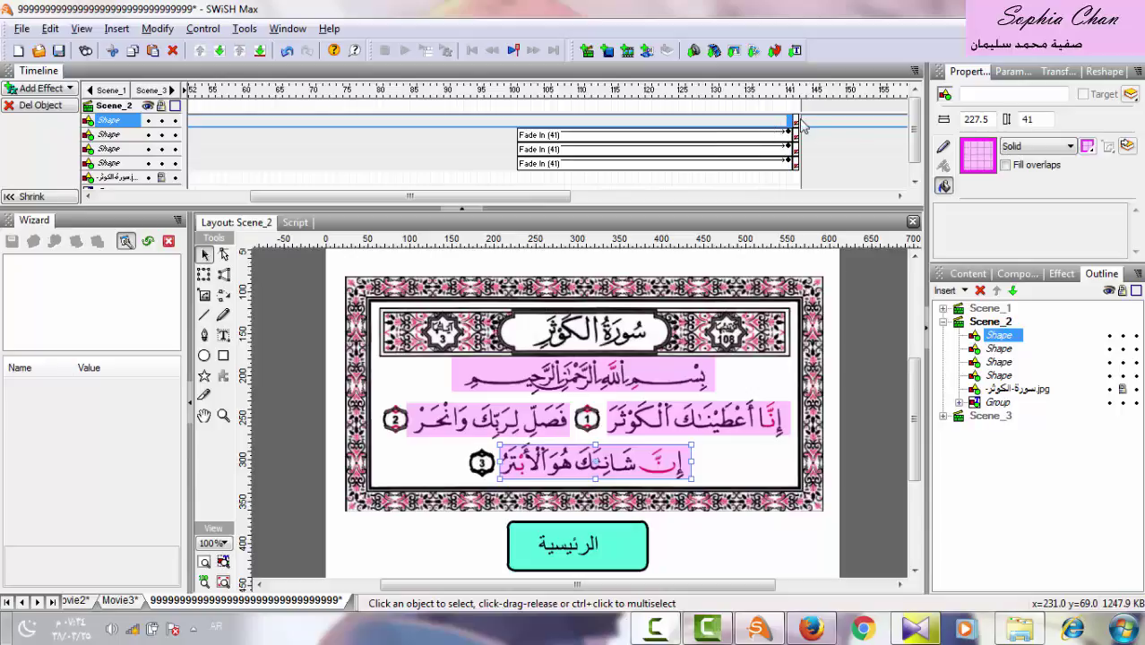
click(797, 121)
click(800, 135)
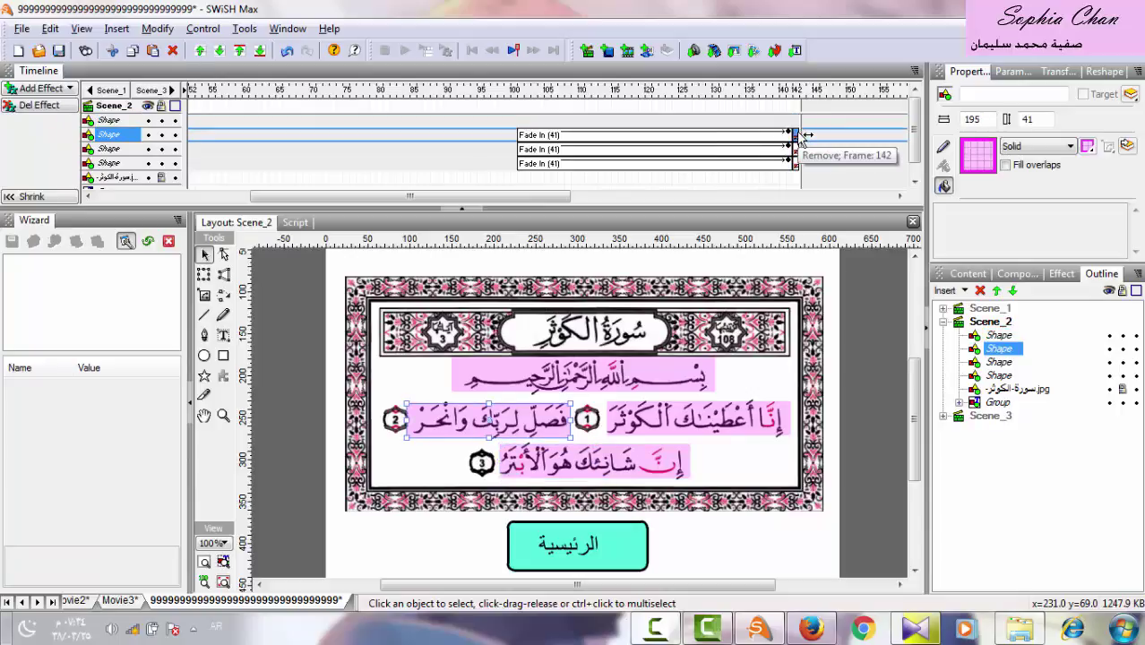
click(785, 136)
key(Delete)
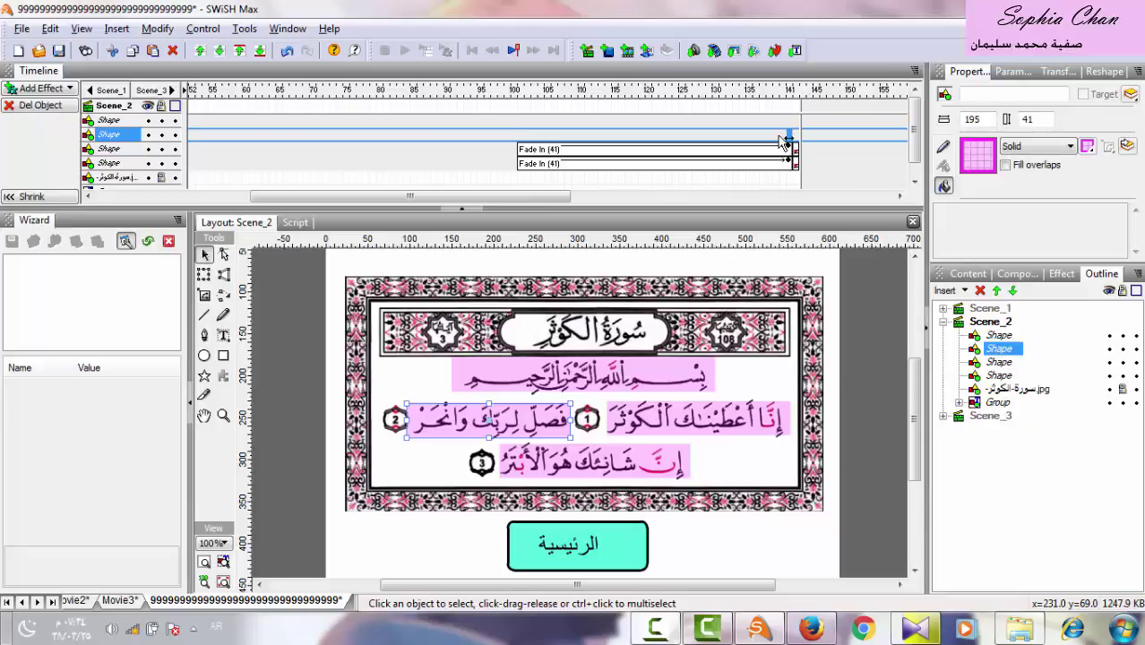
Undo the accidental shape deletion, then delete the third and Bismillah shapes' Fade In effects.
key(Delete)
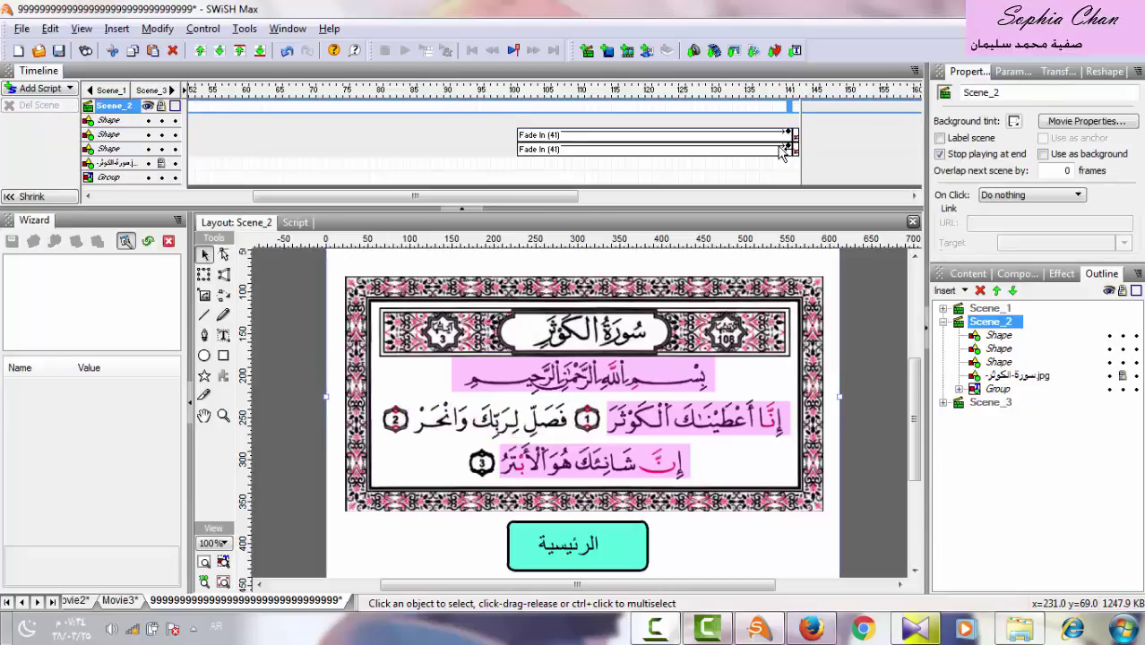
key(ctrl+z)
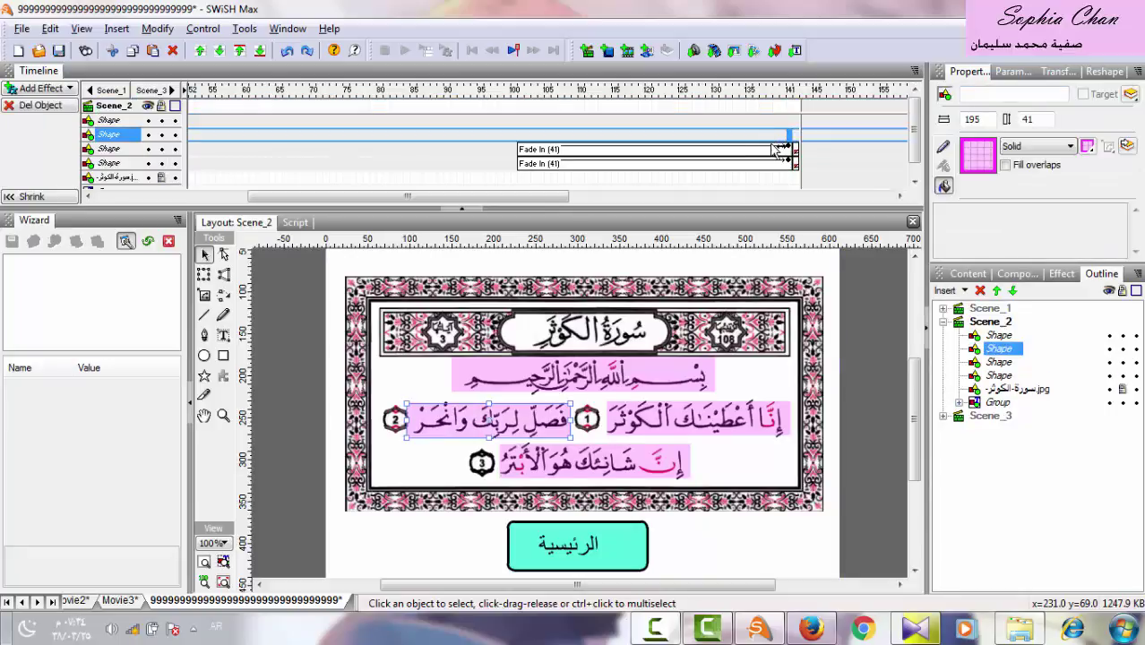
click(773, 150)
key(Delete)
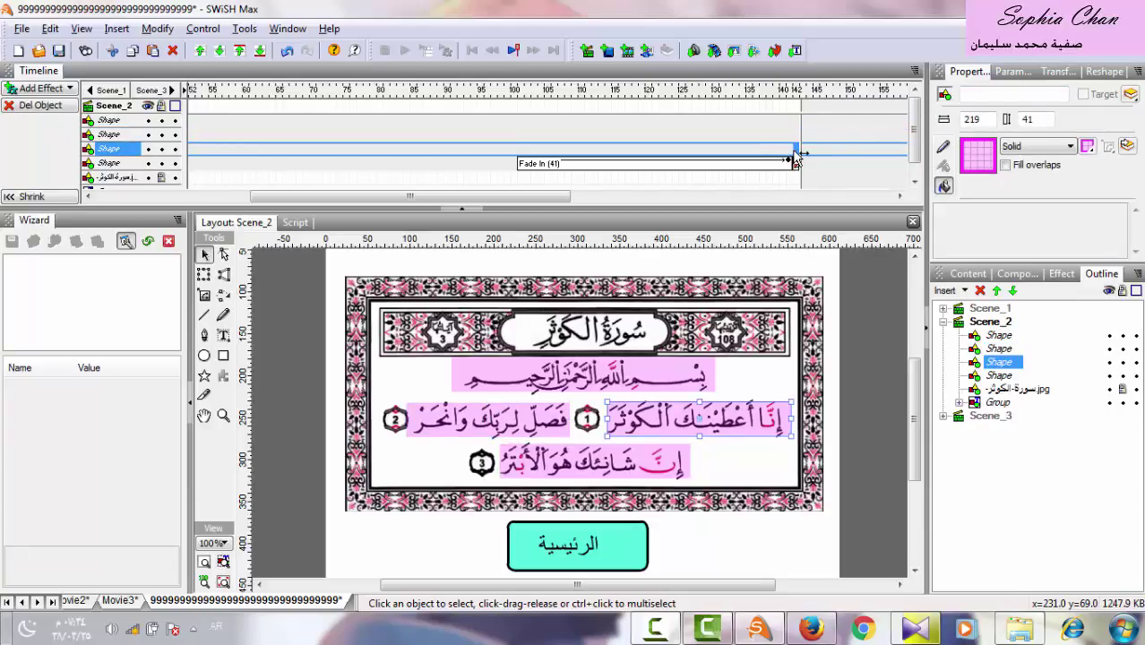
click(766, 164)
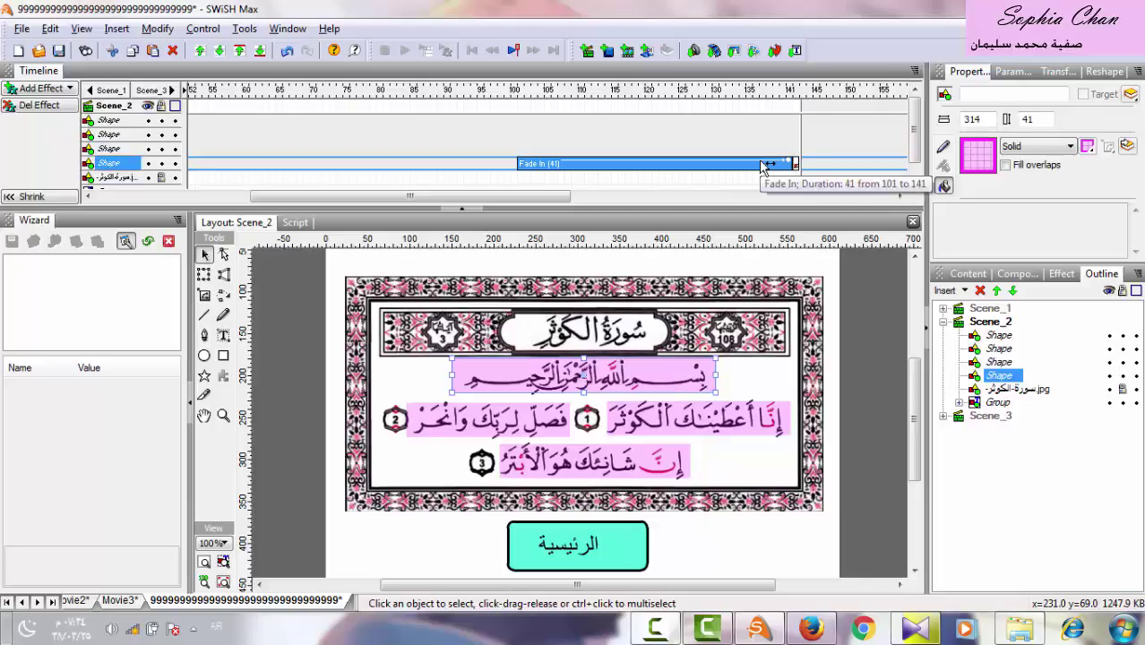
key(Delete)
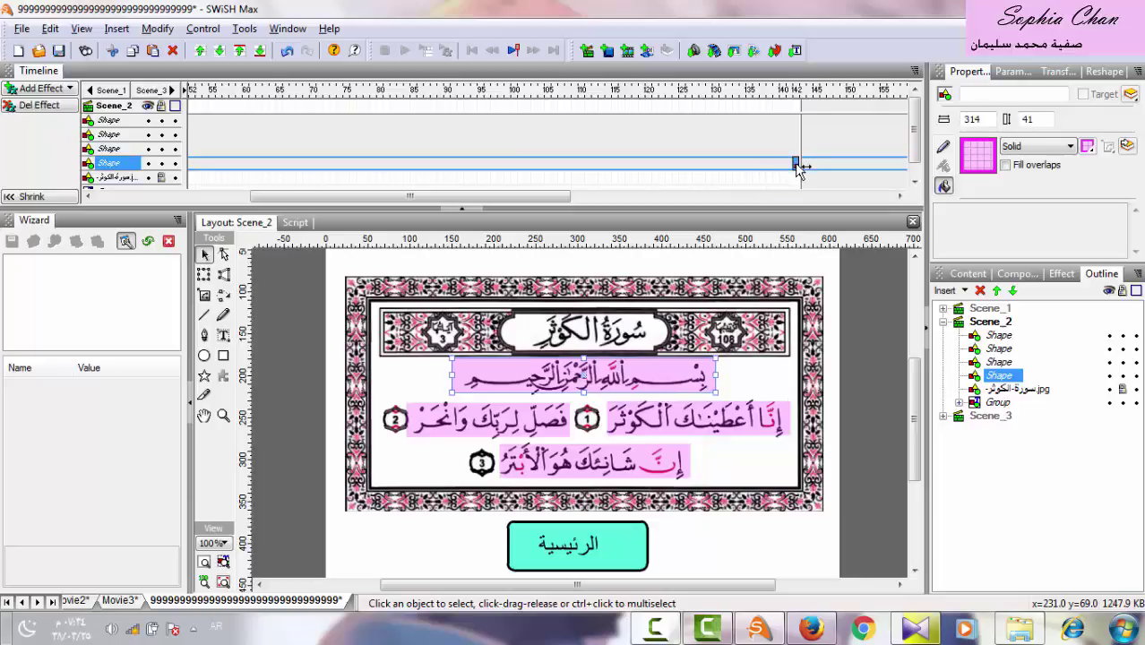
drag(547, 195, 392, 195)
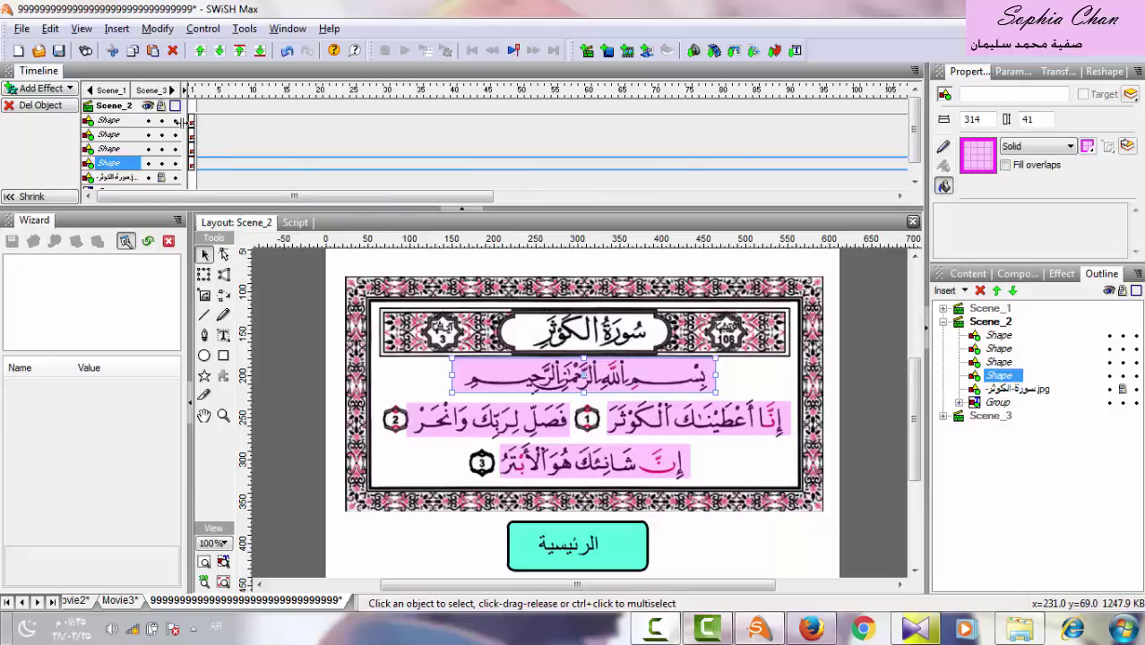
Convert the Bismillah shape into a button, keeping its effects, with separate over, down and hit states.
click(999, 363)
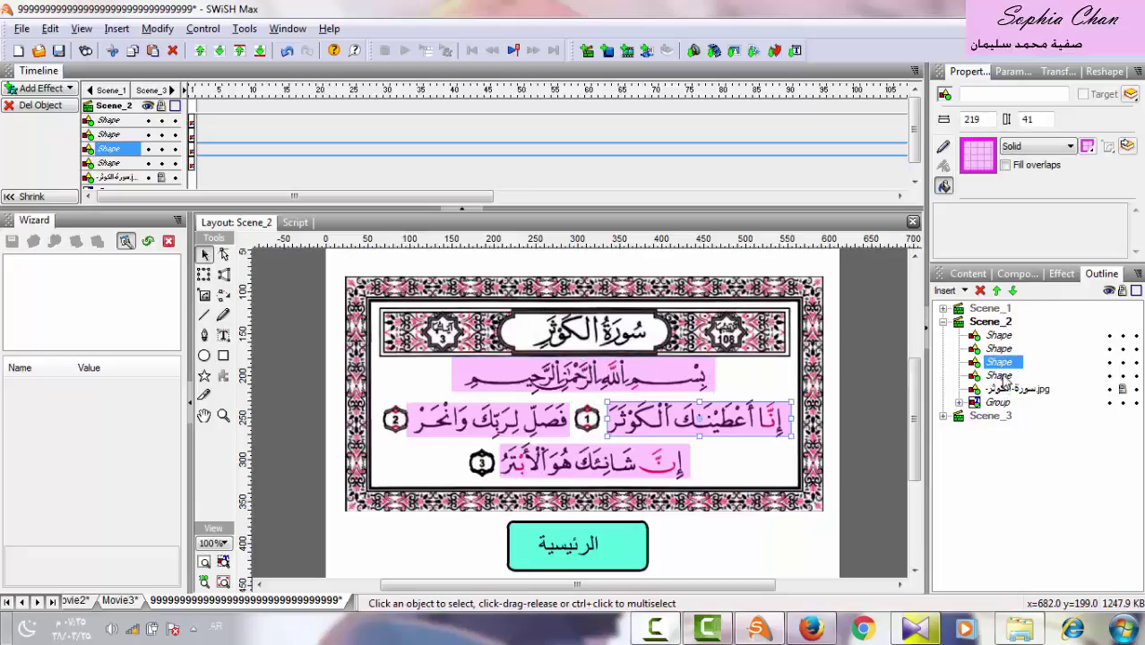
click(1000, 376)
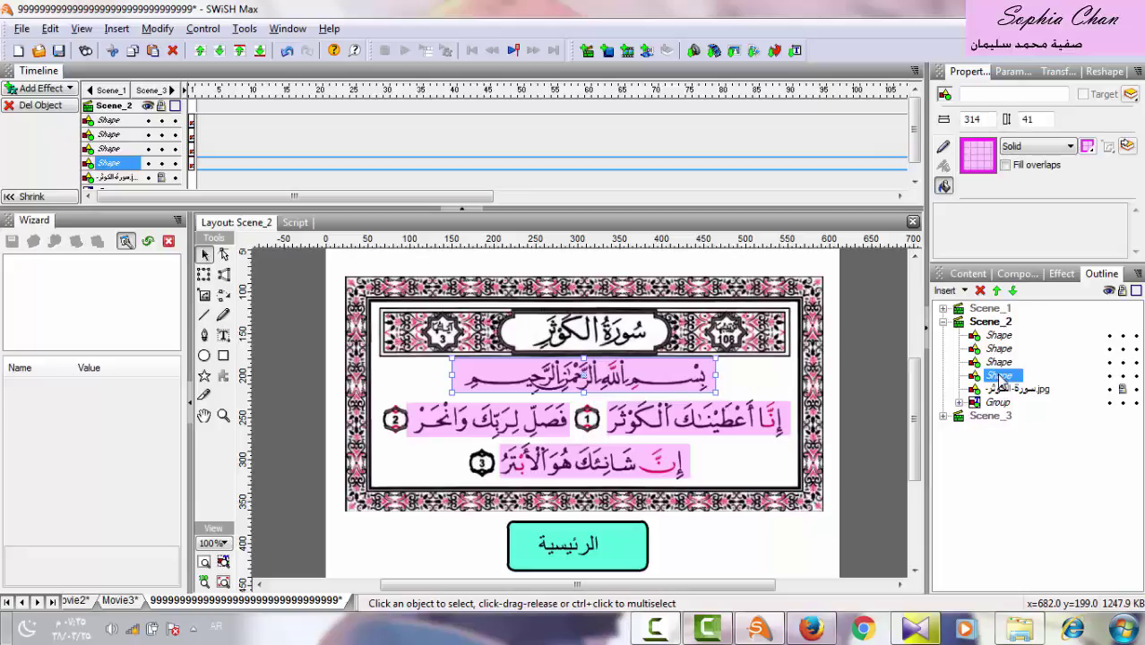
right_click(1000, 379)
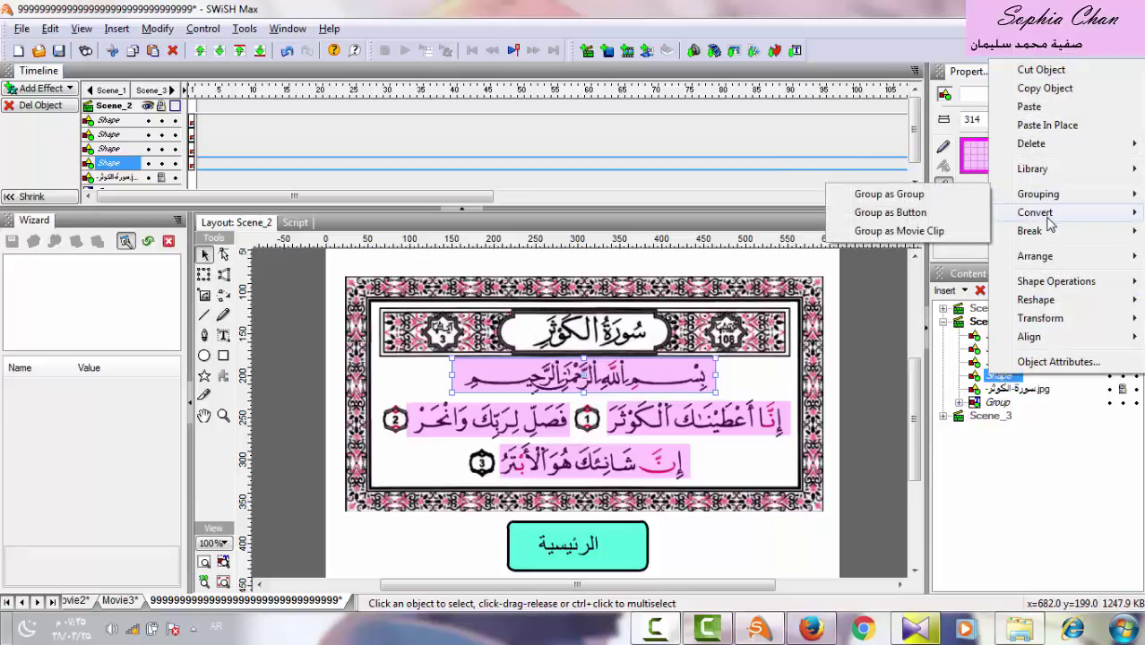
mouse_move(1048, 217)
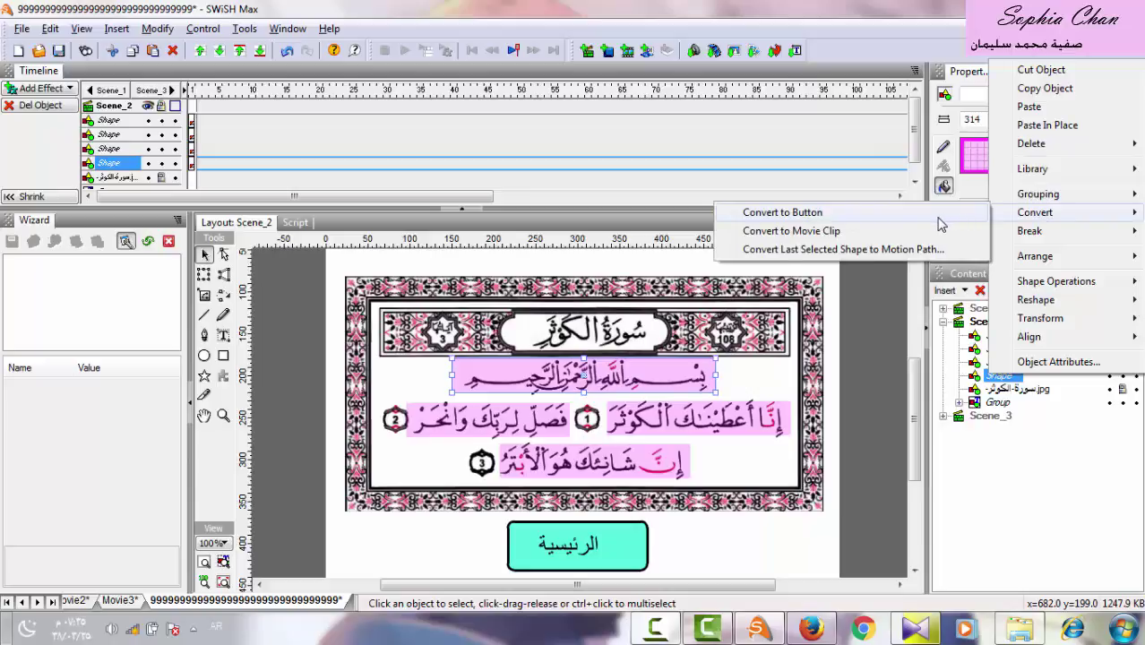
click(939, 219)
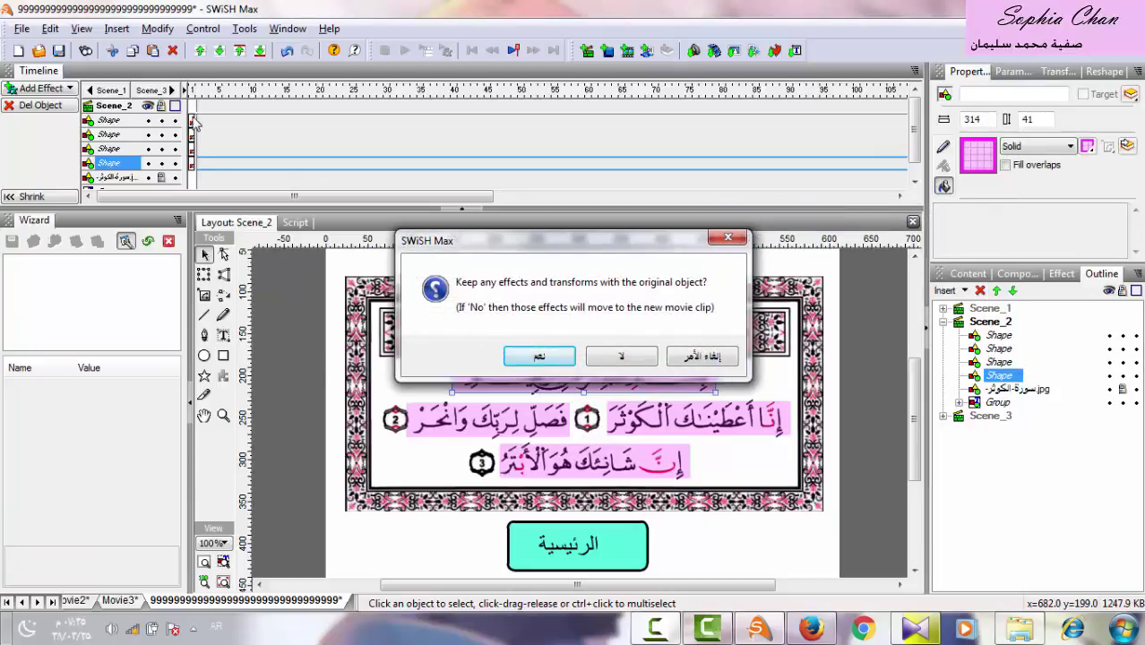
click(540, 358)
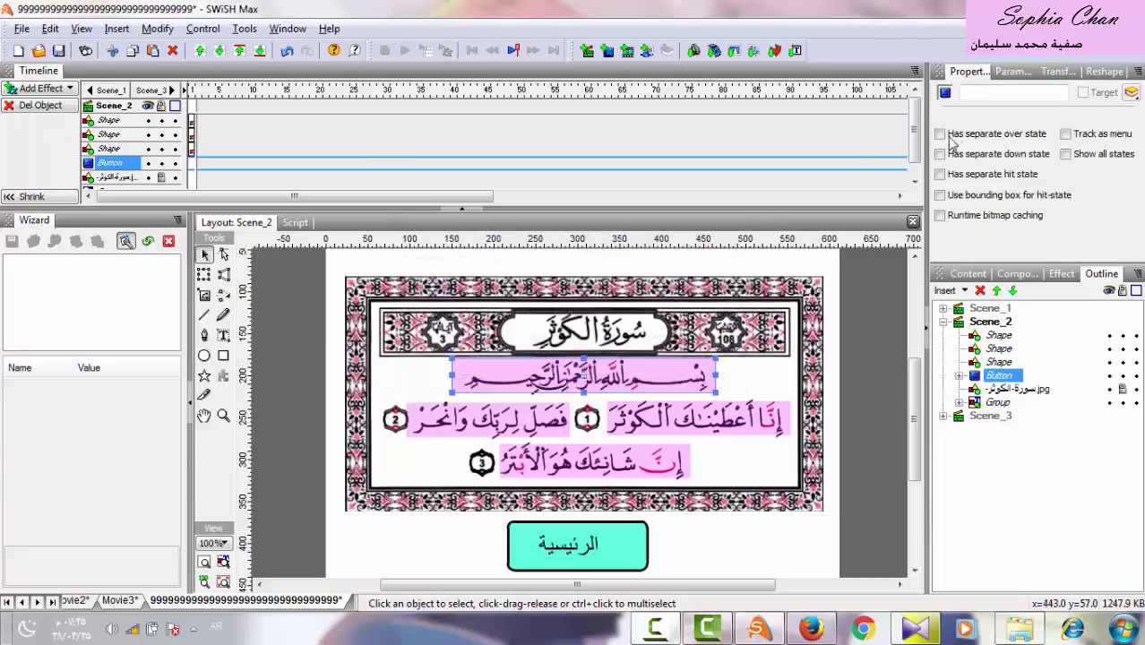
click(939, 134)
click(939, 154)
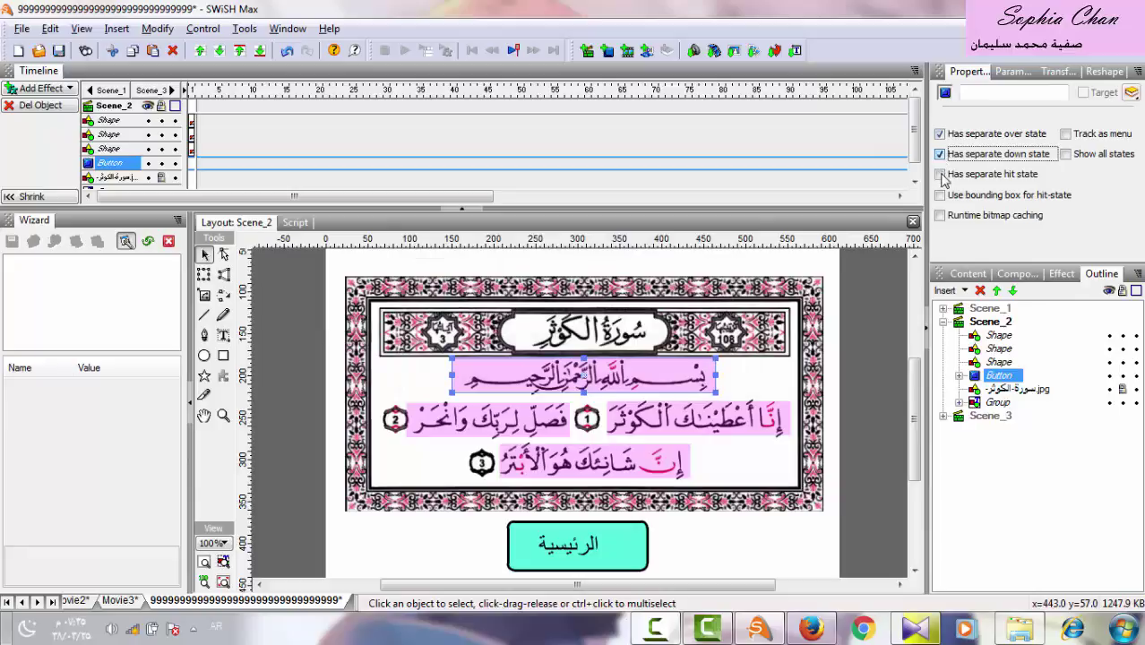
click(939, 173)
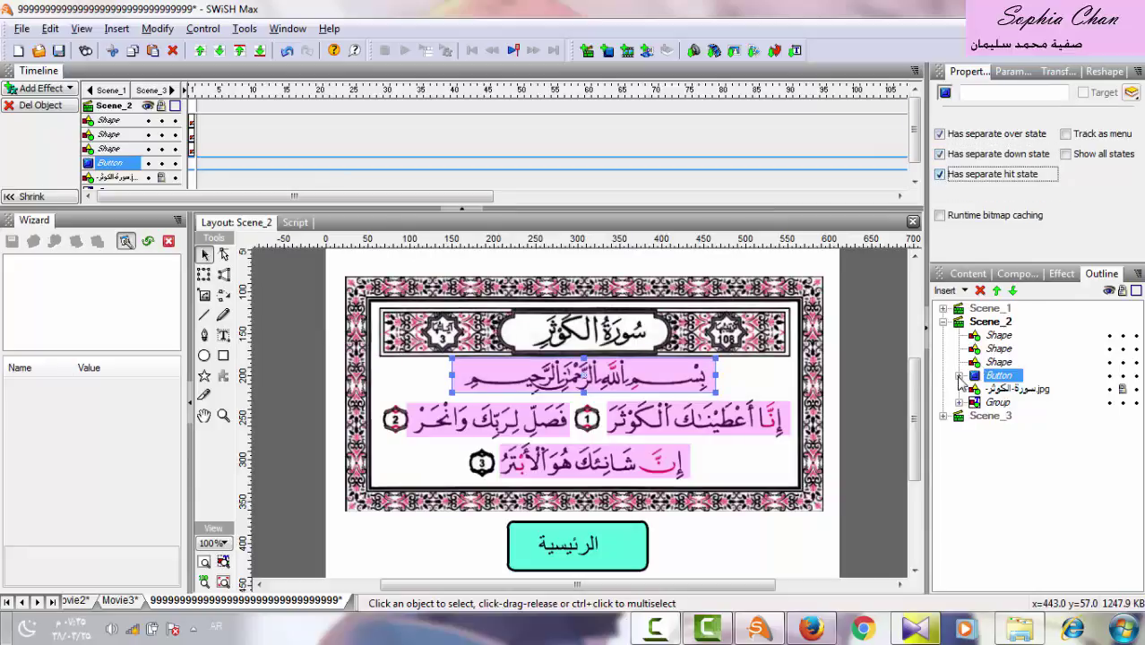
click(958, 375)
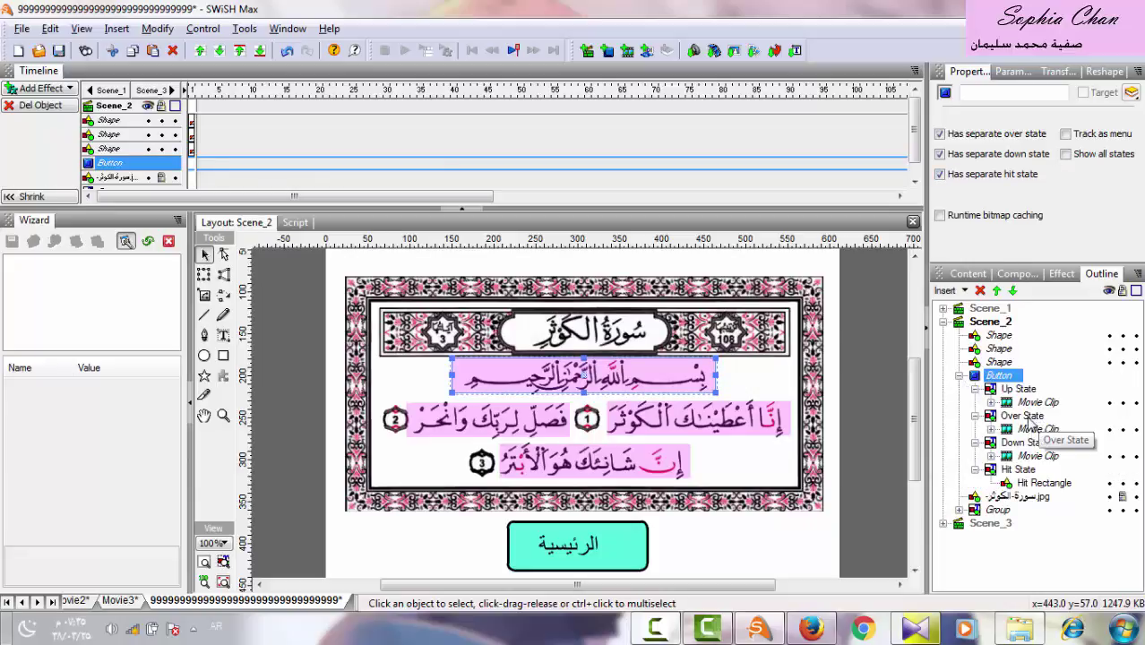
Add a 10-frame Fade In to the shape inside the Bismillah button's Over State movie clip.
click(1022, 417)
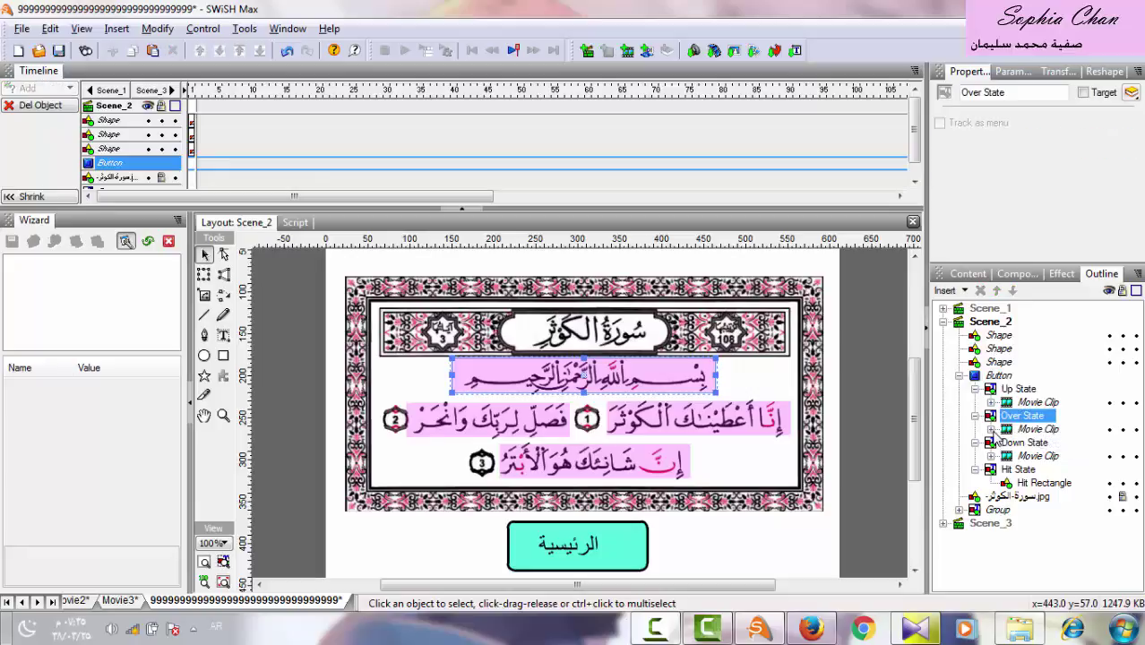
click(991, 430)
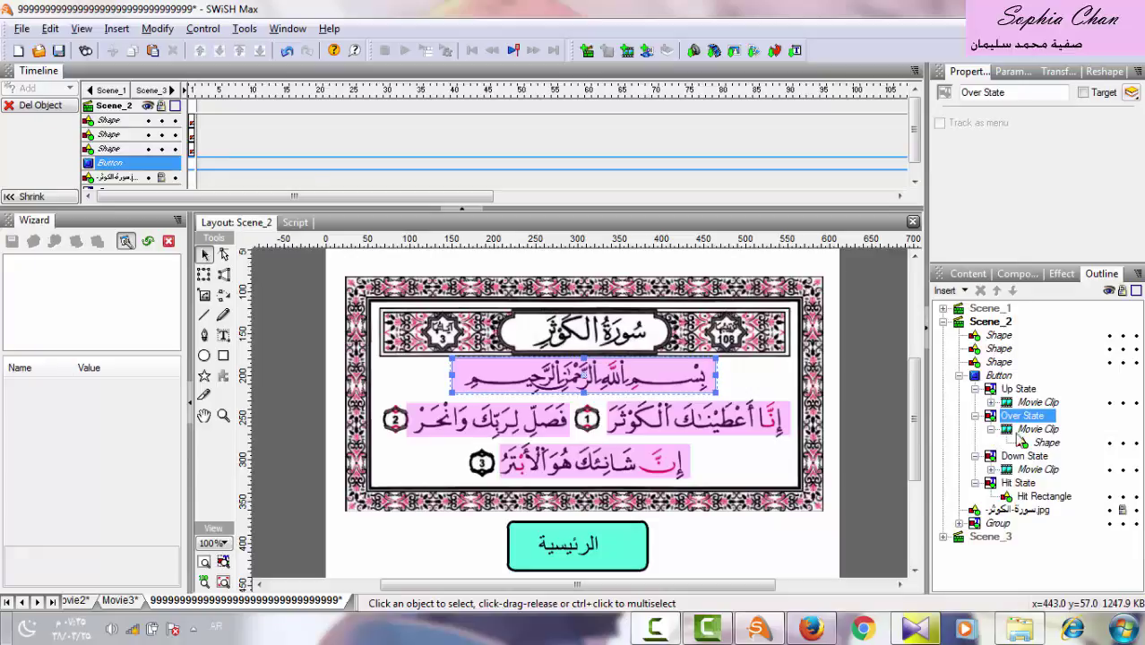
click(1045, 445)
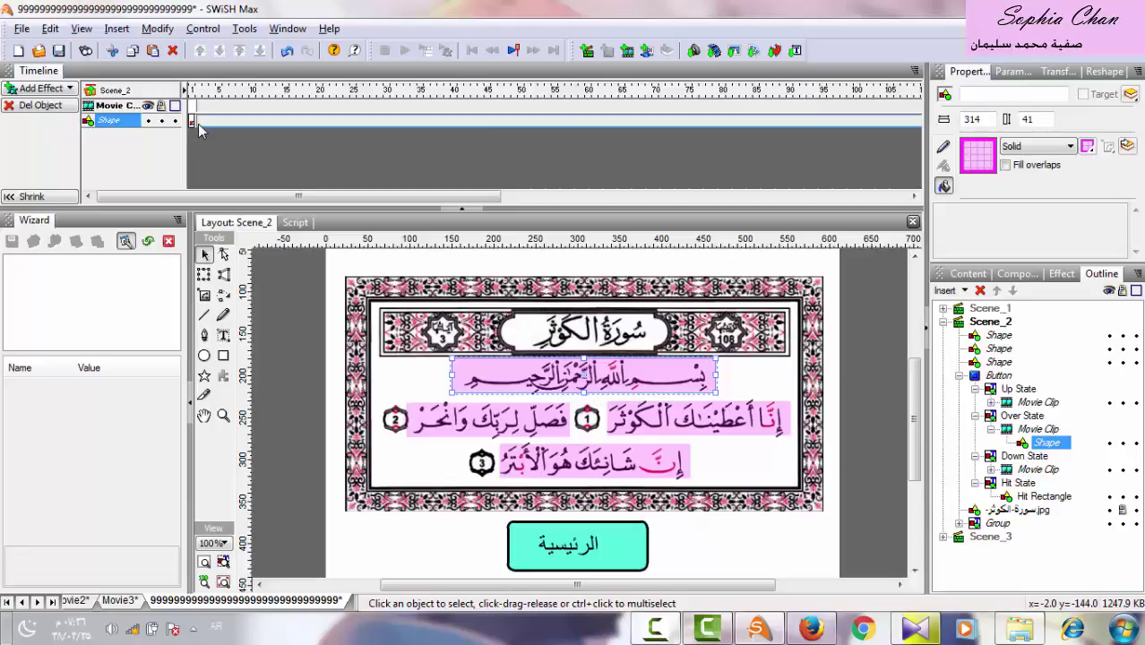
click(41, 90)
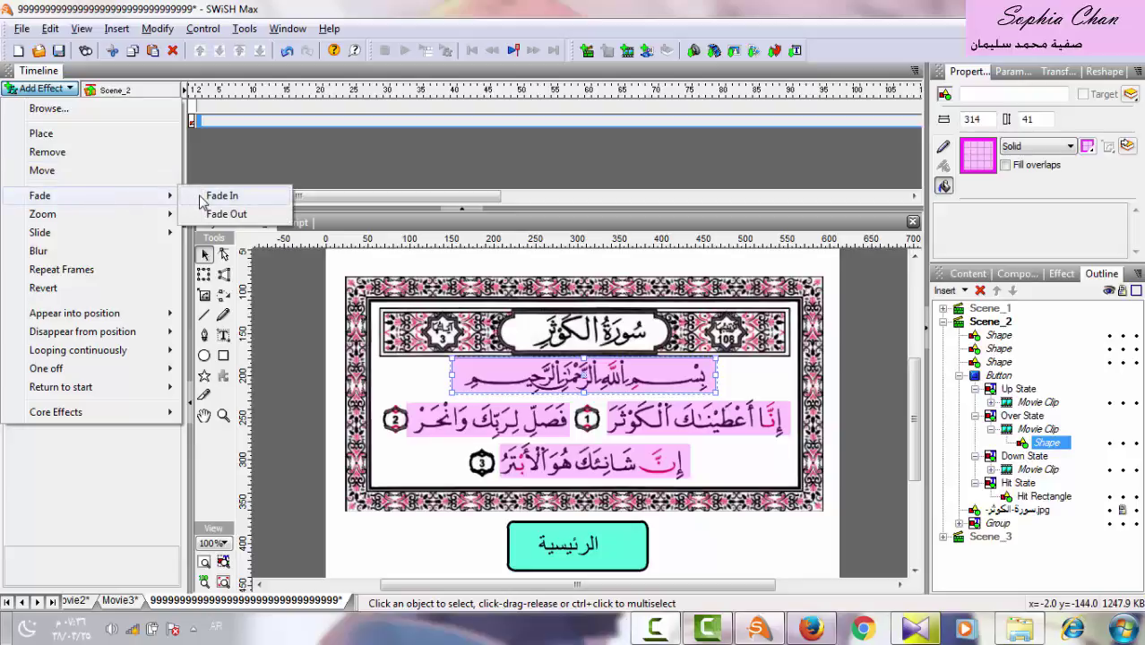
click(203, 196)
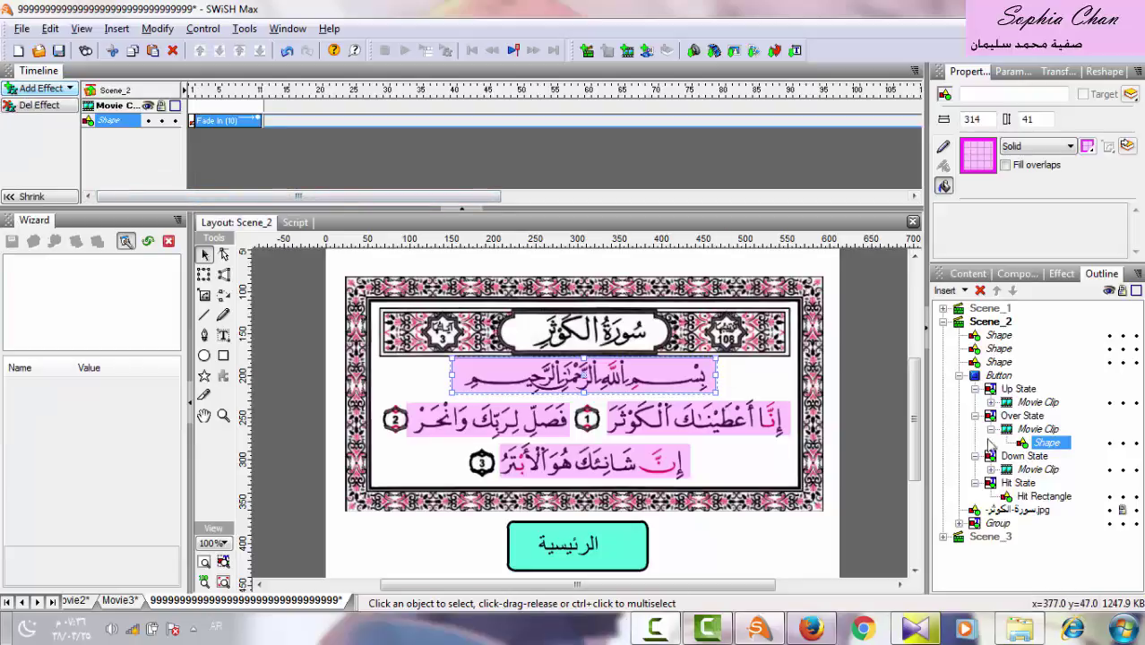
click(1021, 457)
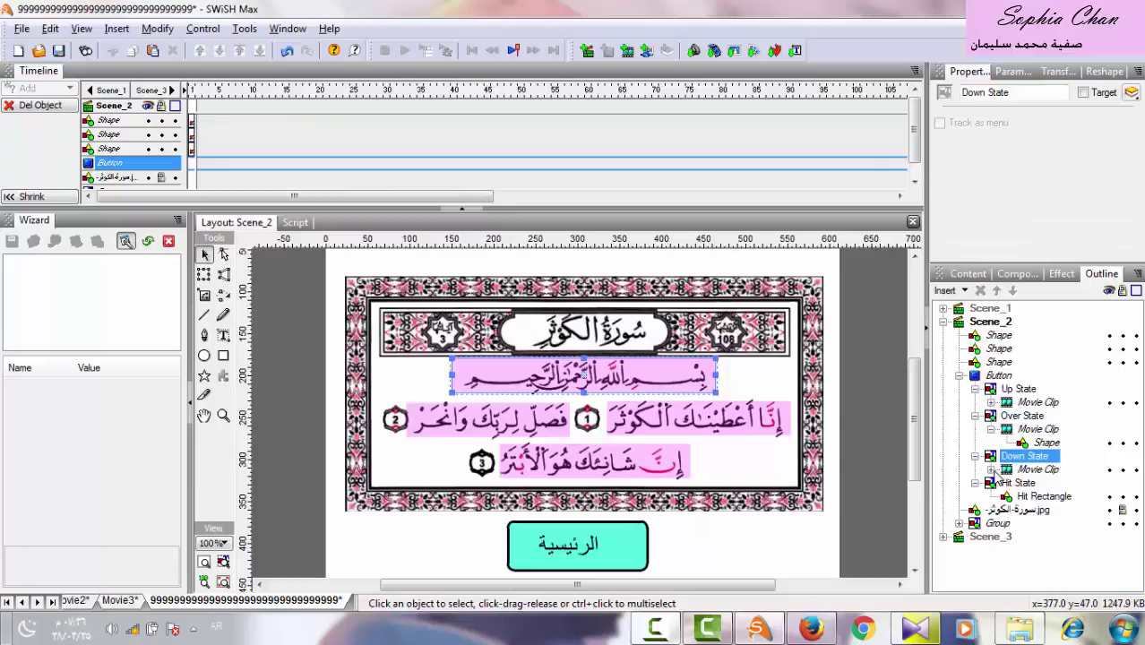
Add a 10-frame Fade In to the shape inside the button's Down State movie clip.
click(991, 469)
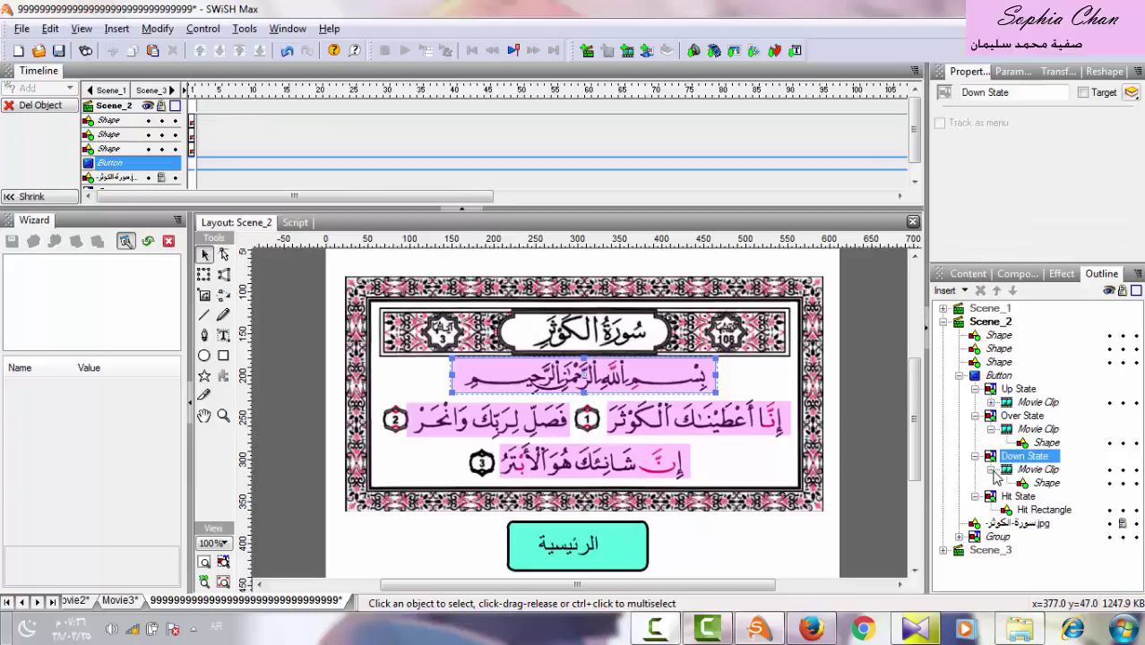
click(1048, 484)
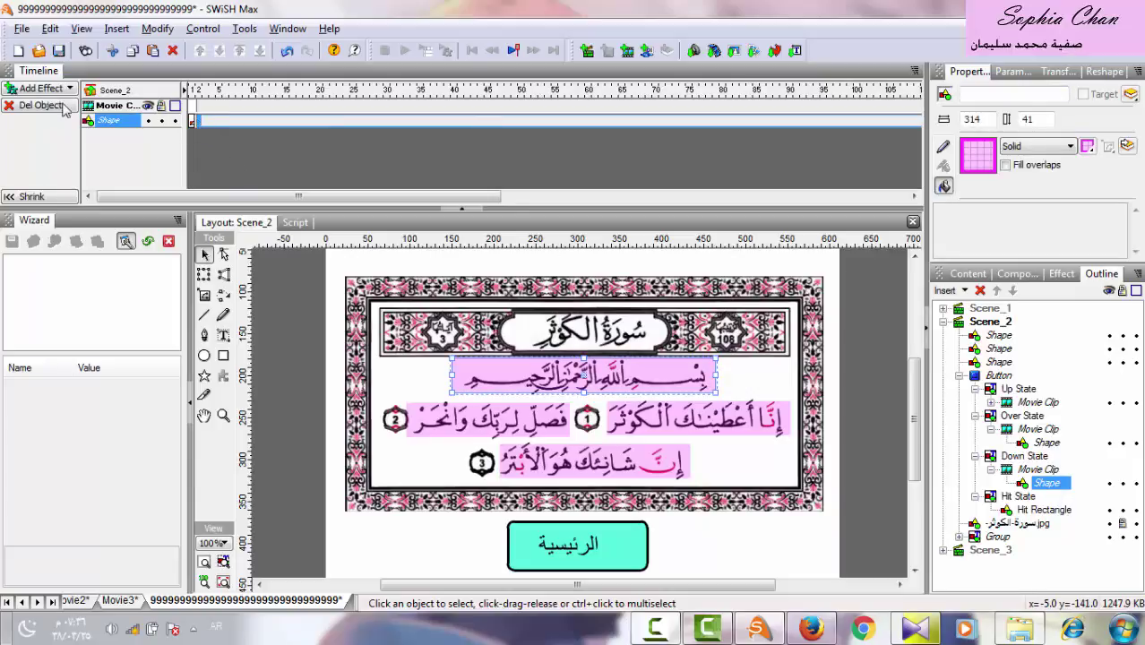
click(19, 90)
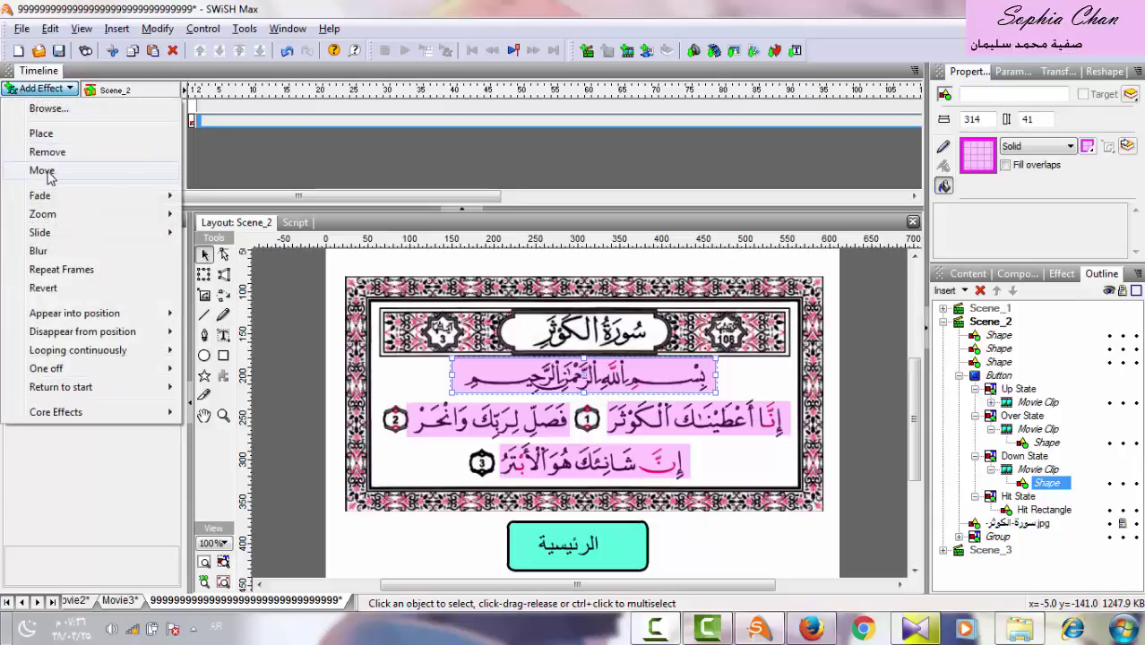
mouse_move(67, 195)
click(224, 196)
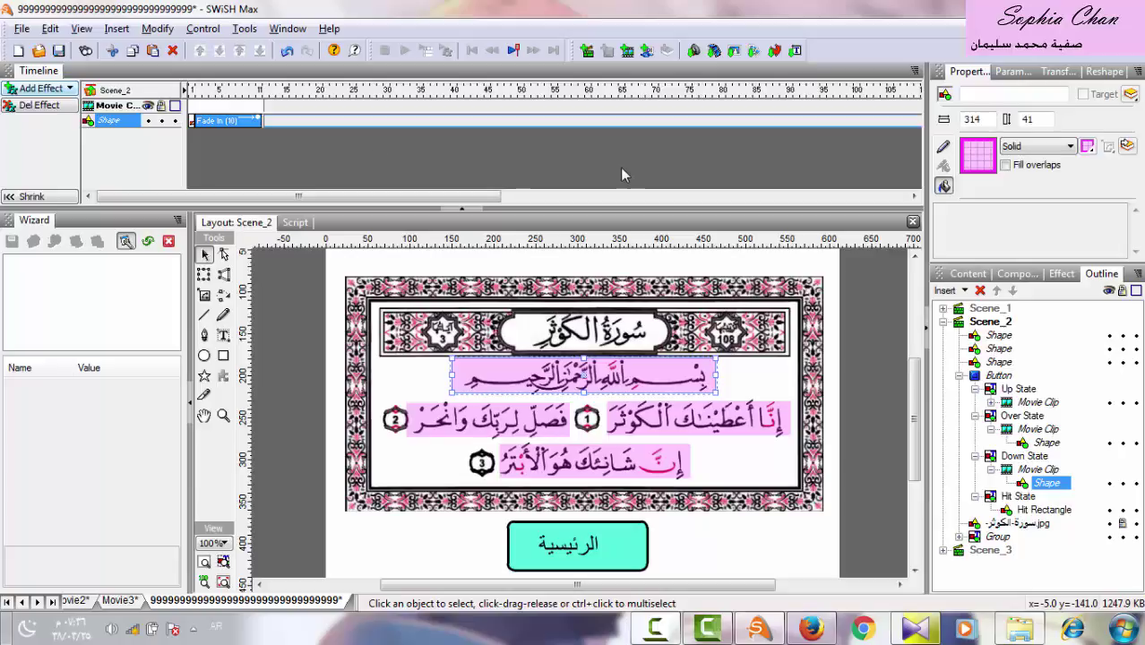
mouse_move(1031, 481)
mouse_down()
mouse_move(1017, 464)
mouse_move(1043, 461)
mouse_move(1035, 467)
mouse_up()
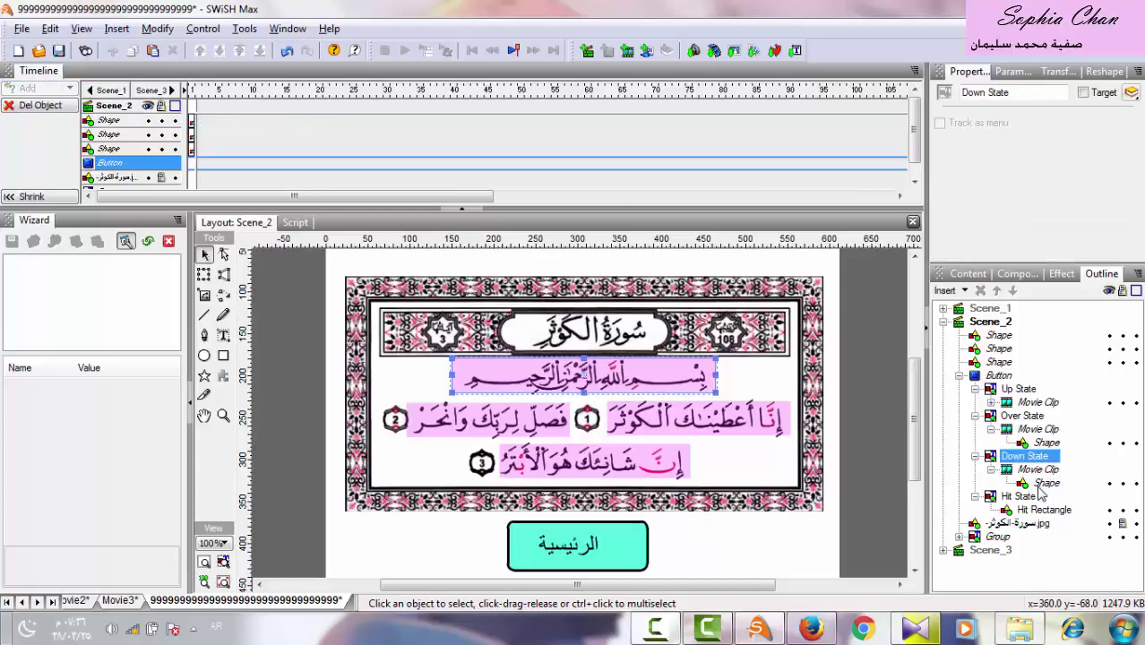
click(1039, 489)
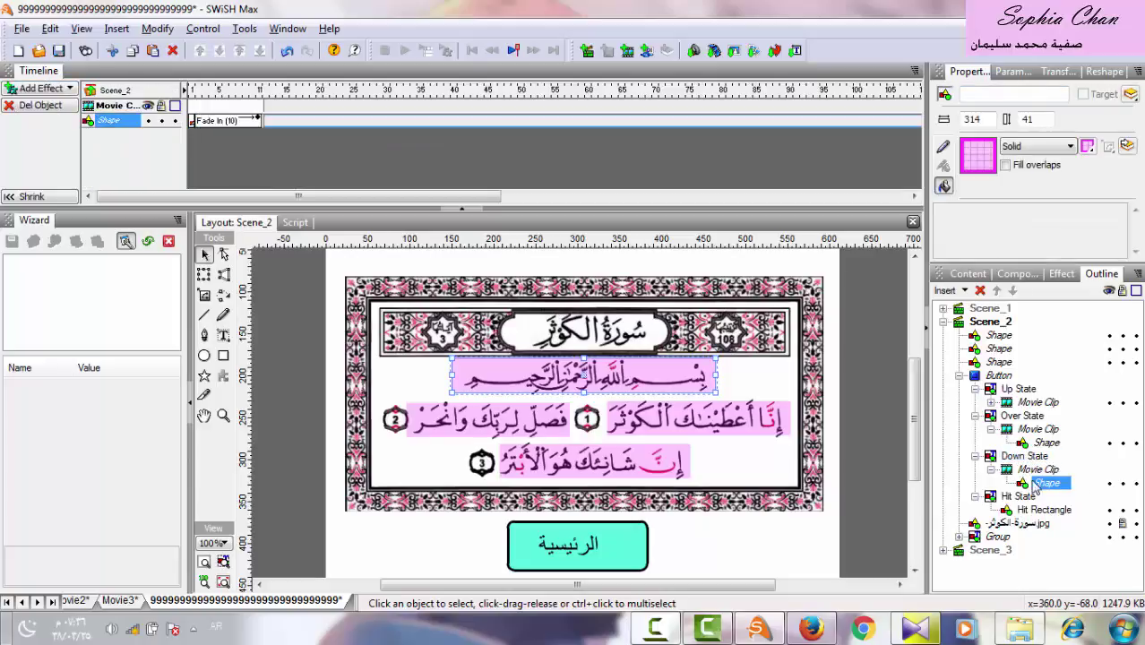
click(1006, 457)
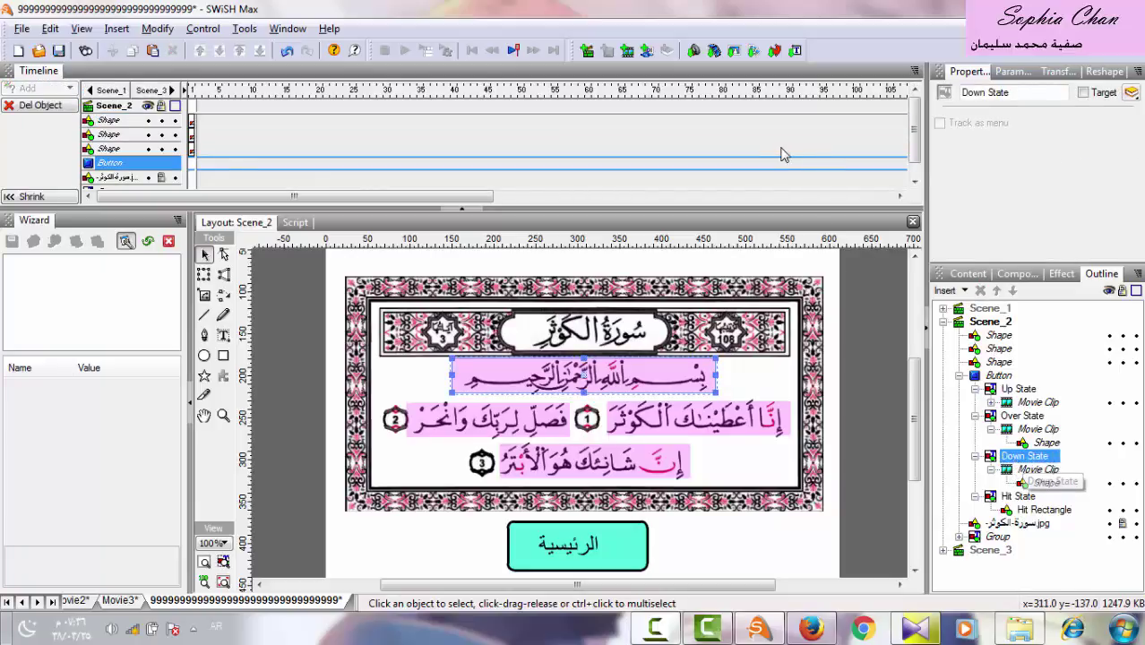
Insert the بسملة.wma recording as the sound of the button's Down State.
click(695, 52)
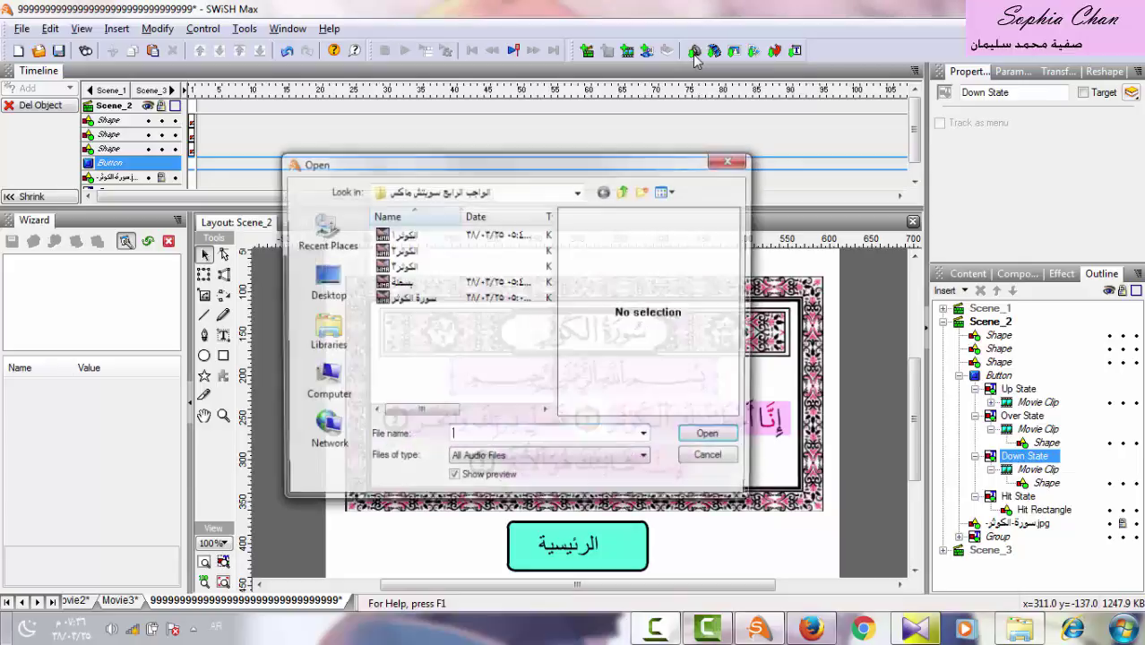
double_click(439, 283)
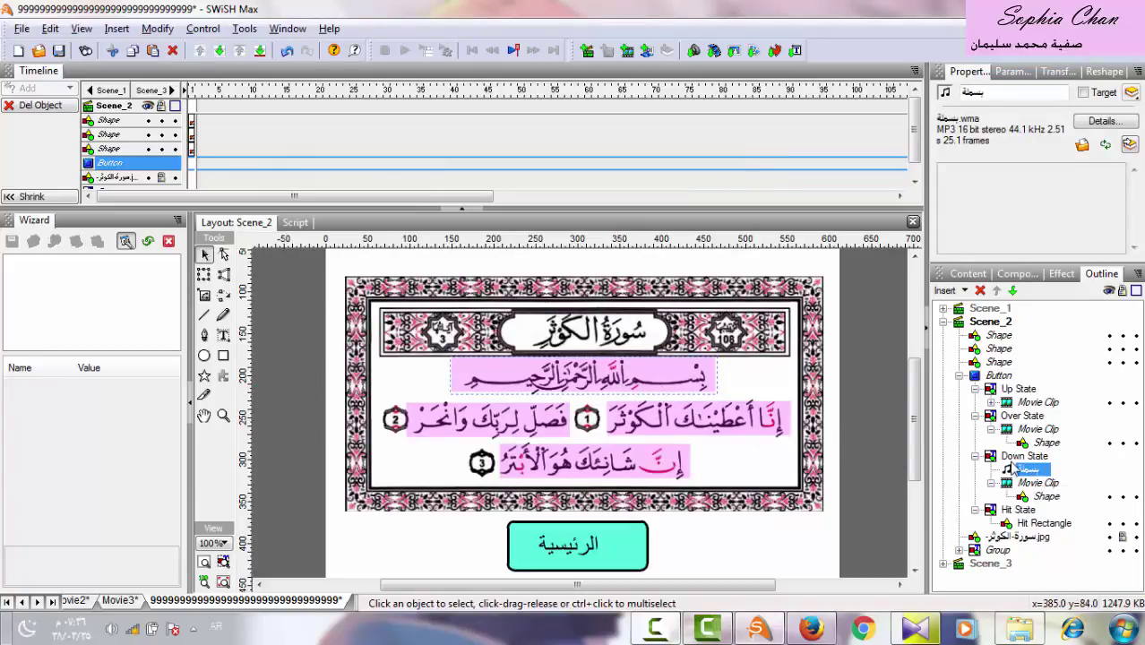
click(19, 30)
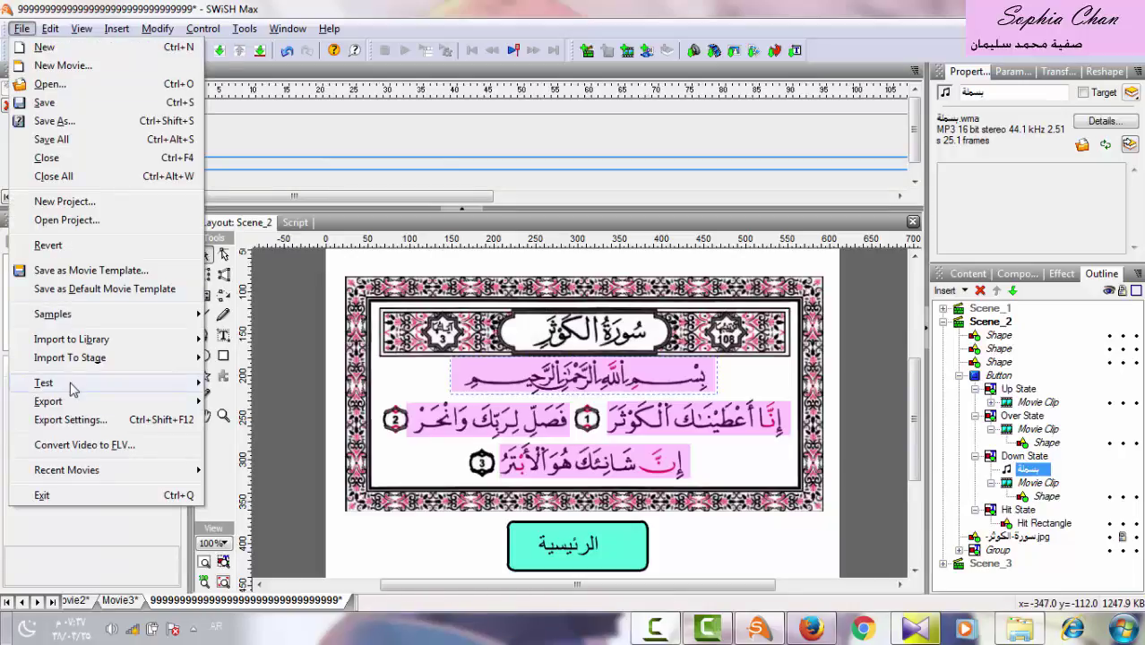
mouse_move(73, 388)
click(240, 383)
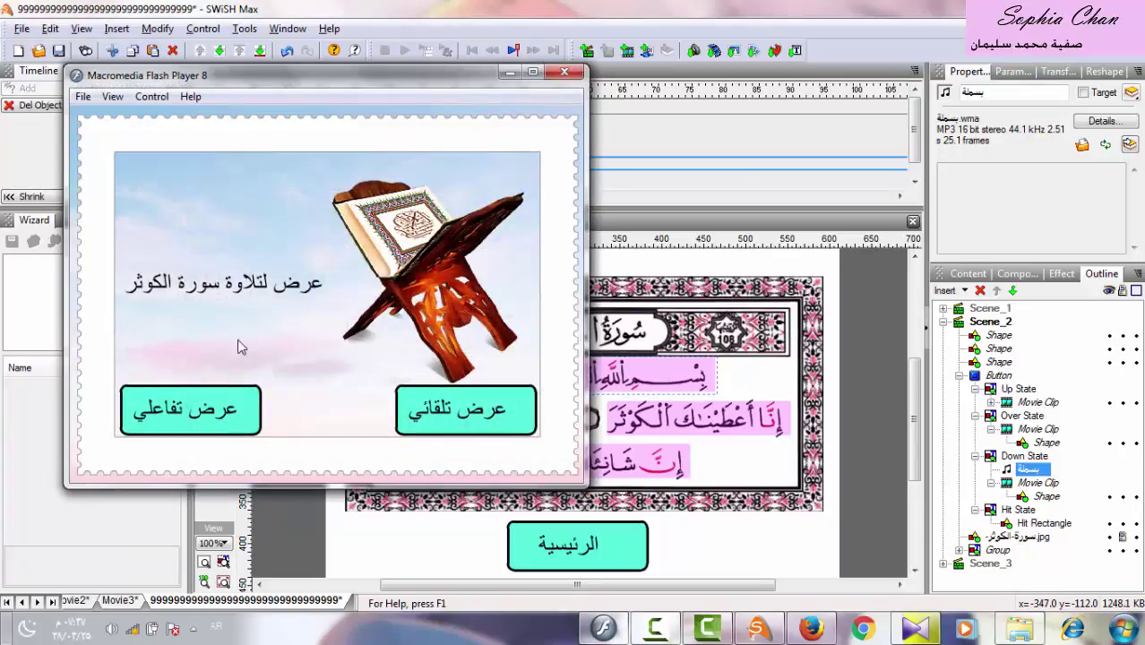
click(198, 413)
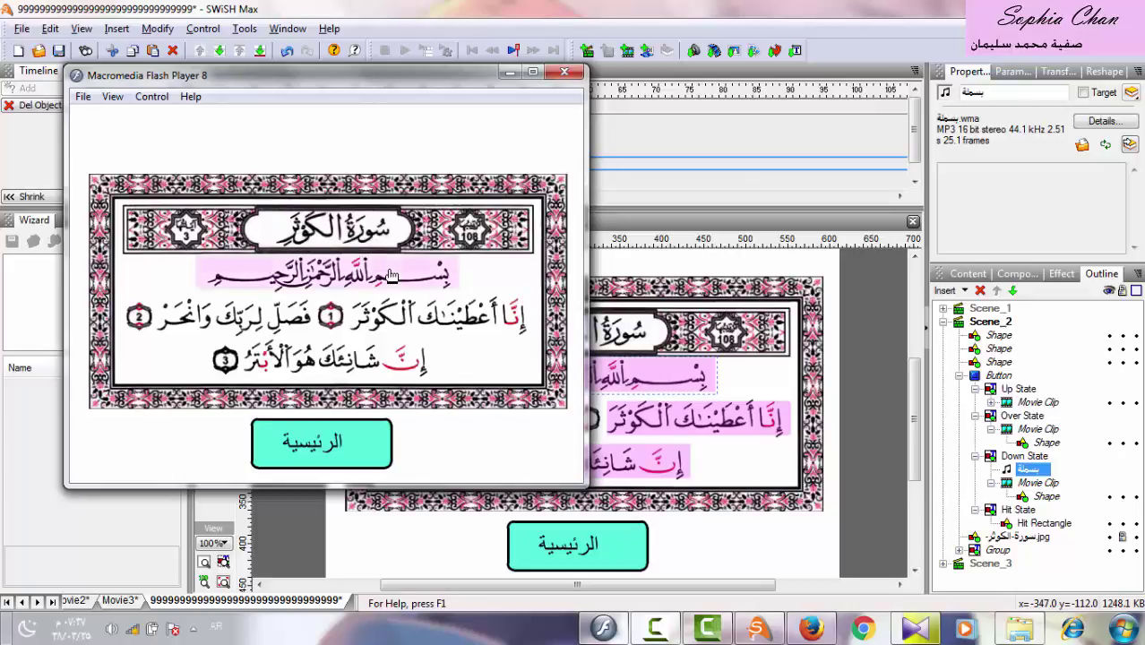
click(565, 73)
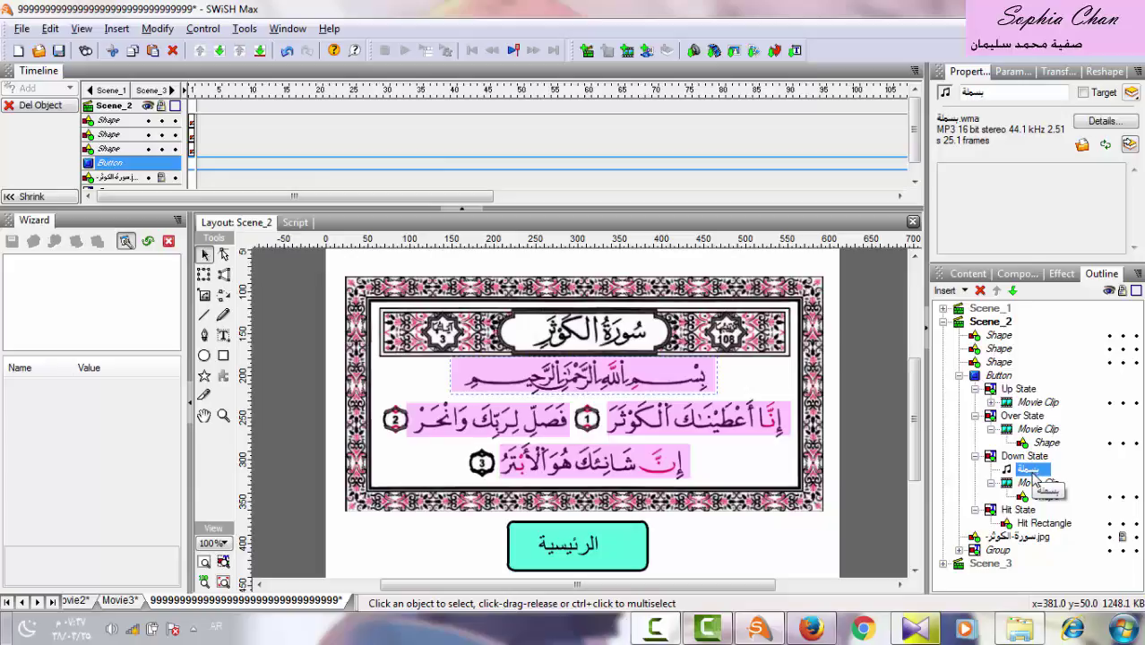
Convert the بسملة sound in the Bismillah button's Down State into a movie clip.
right_click(1030, 472)
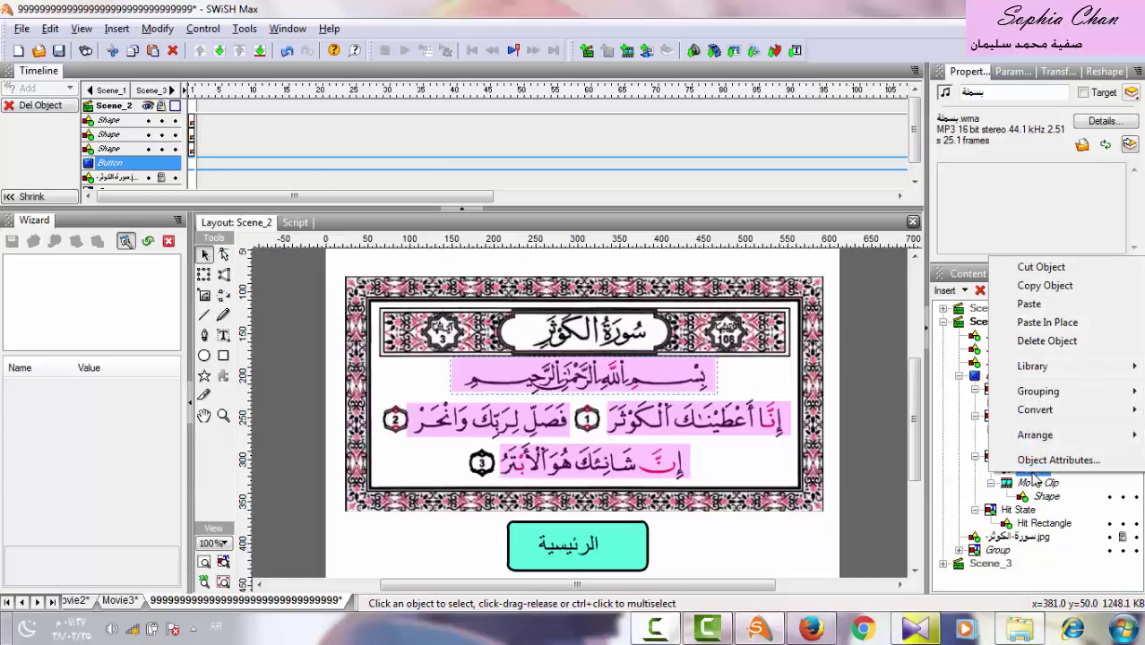
click(967, 479)
right_click(1025, 472)
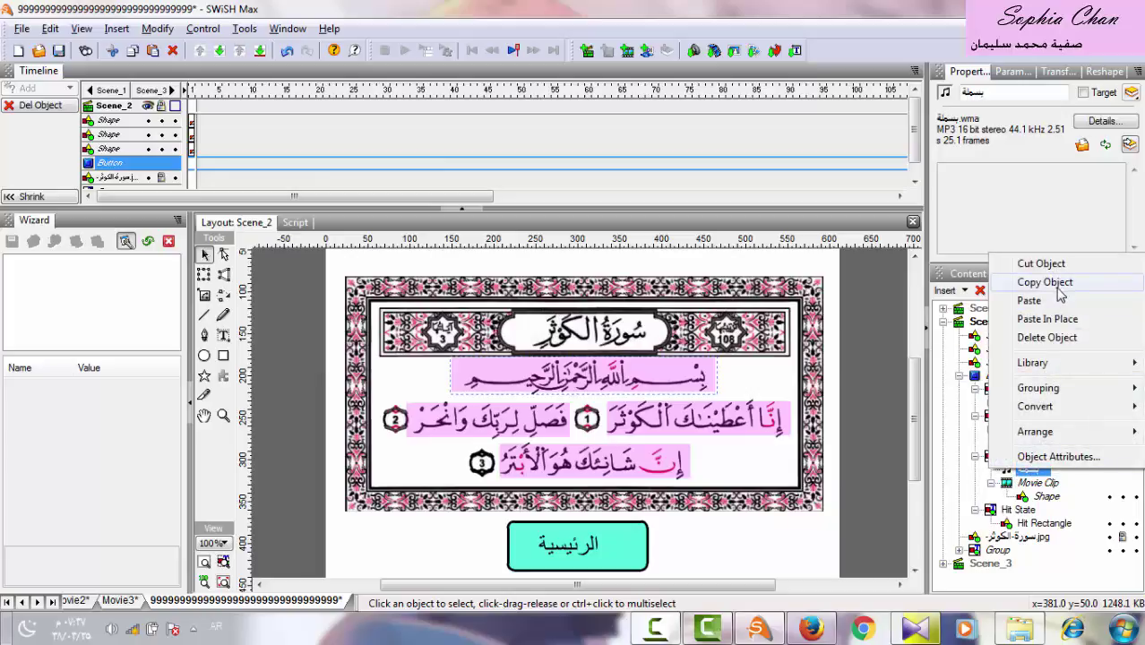
mouse_move(1063, 410)
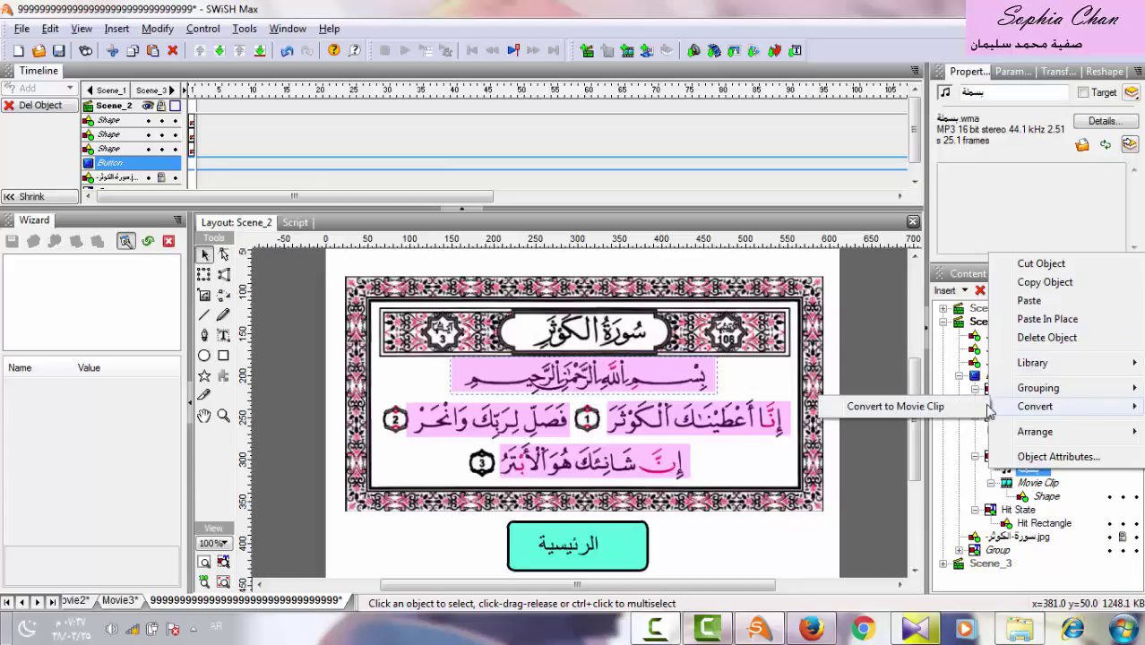
click(950, 408)
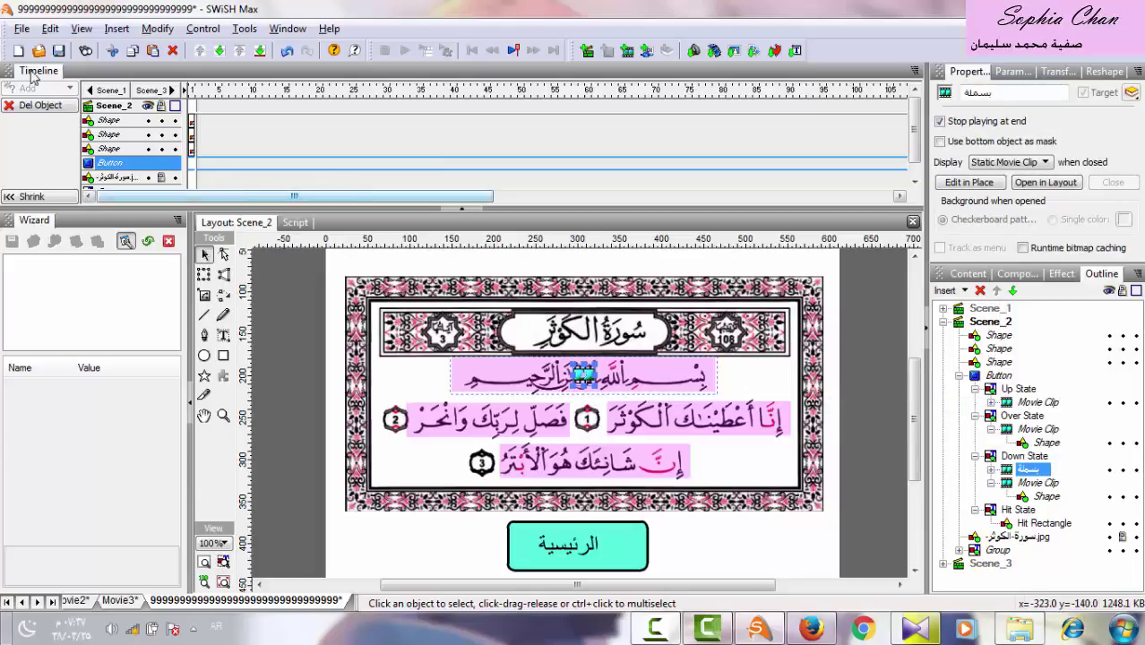
click(21, 28)
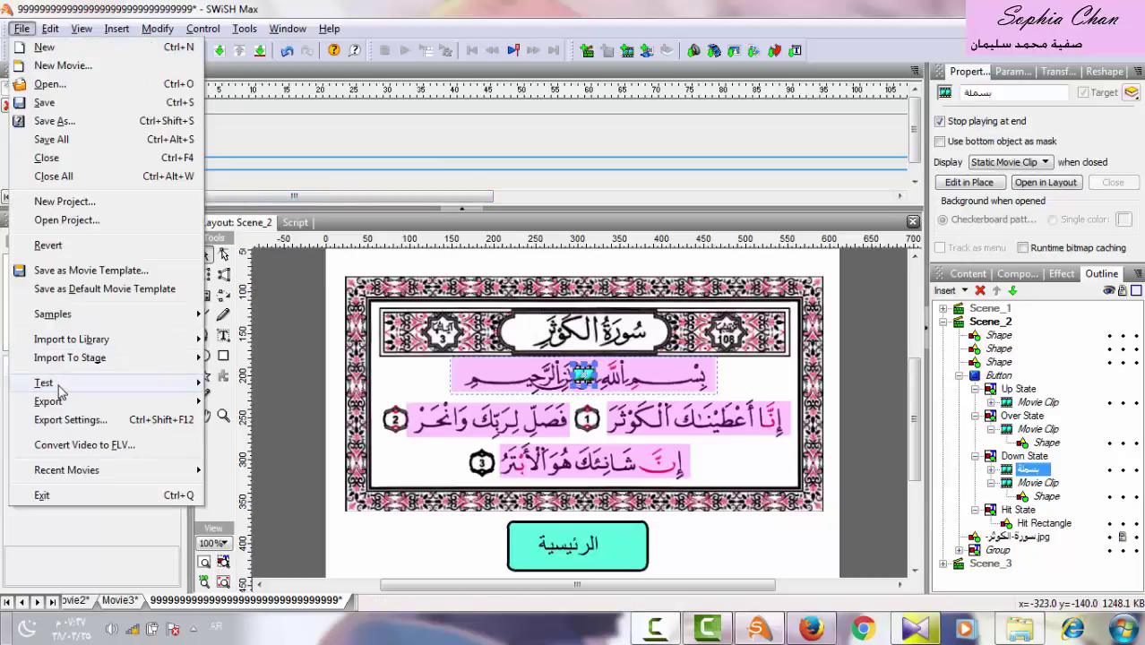
mouse_move(197, 383)
click(260, 376)
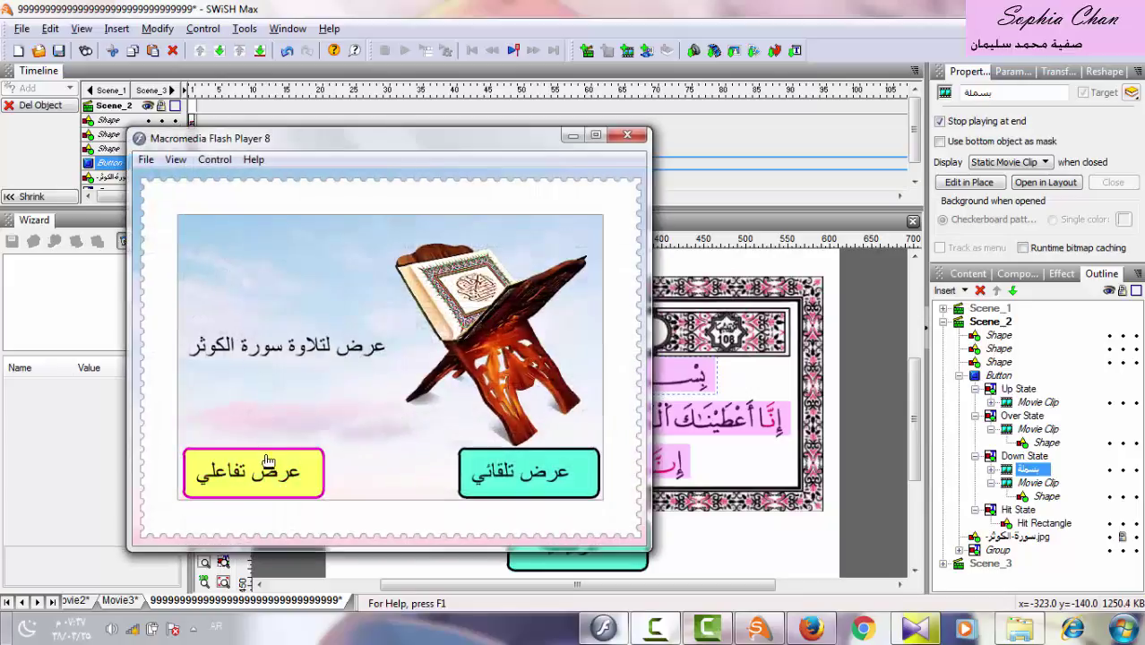
click(260, 467)
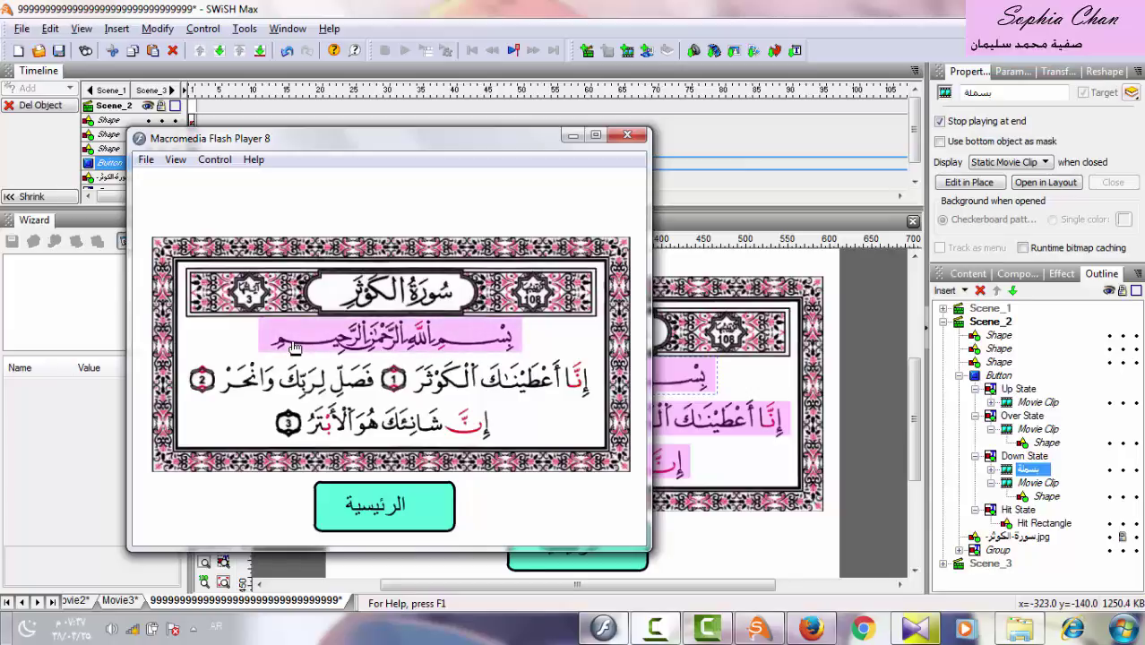
click(630, 136)
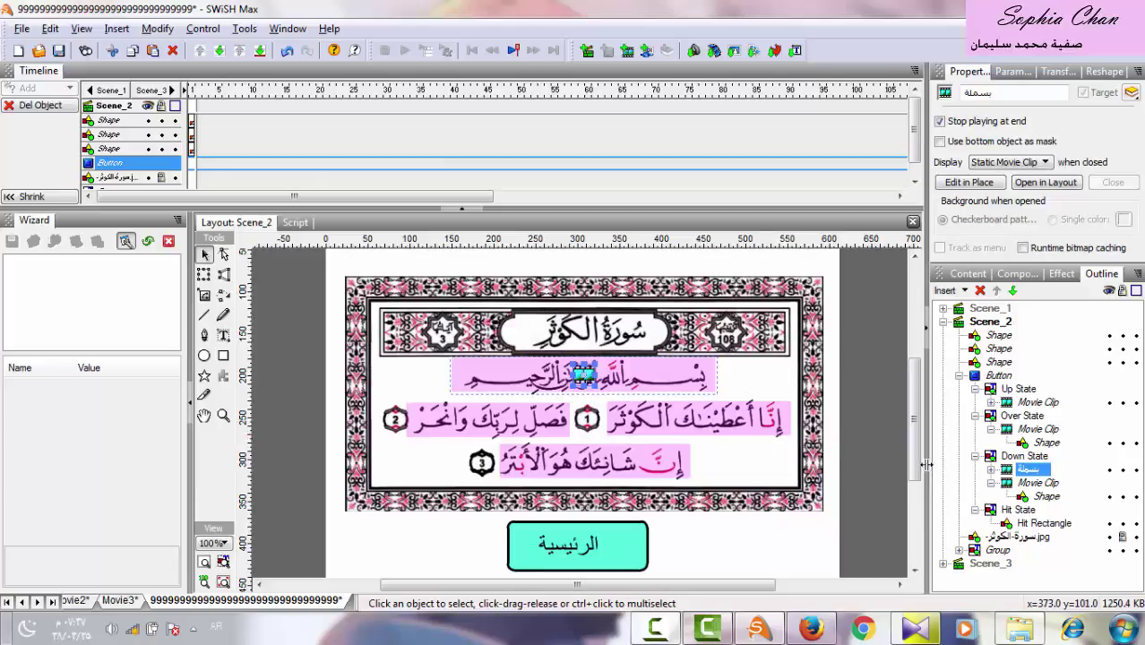
Convert the first verse line's pink shape into a button, keeping its existing effects.
click(959, 375)
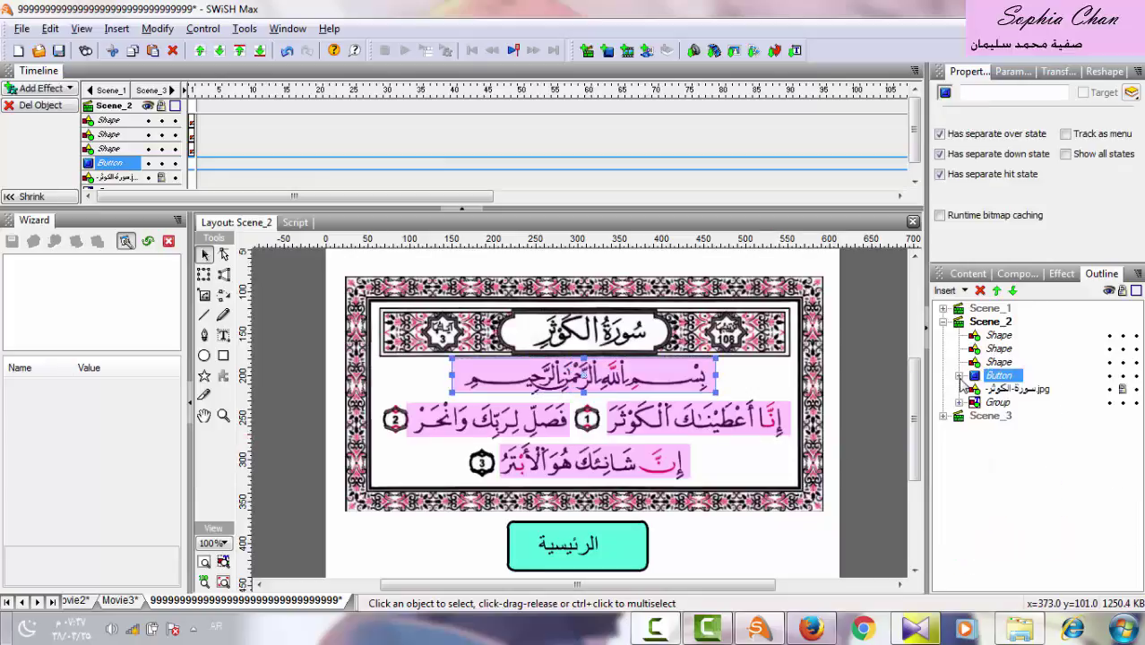
click(998, 362)
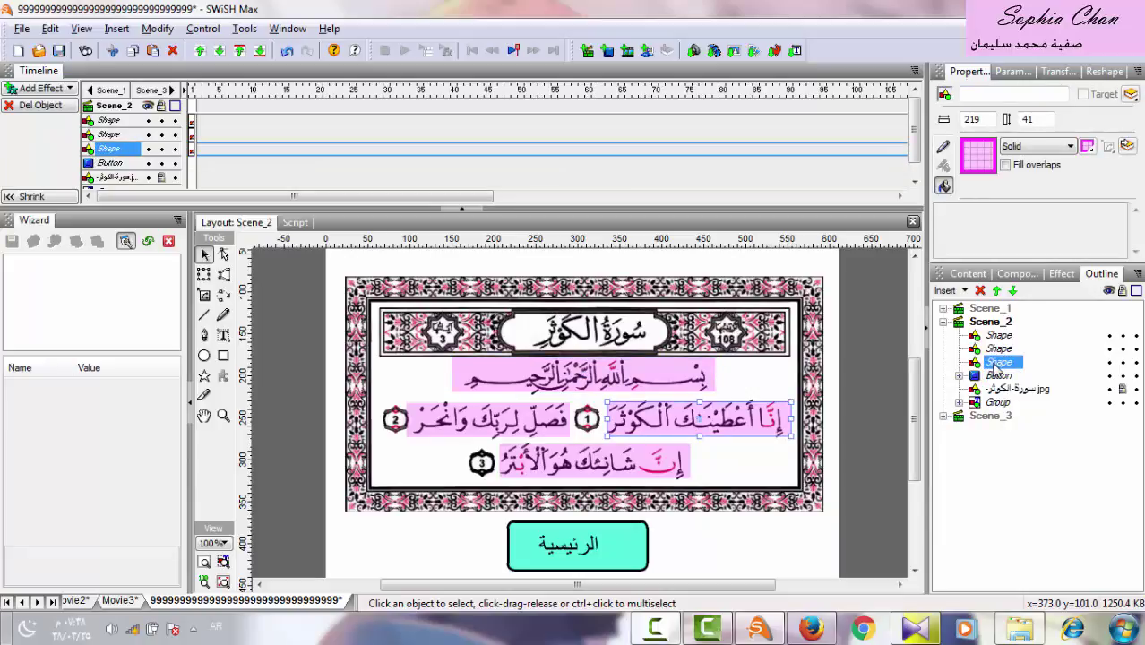
right_click(996, 367)
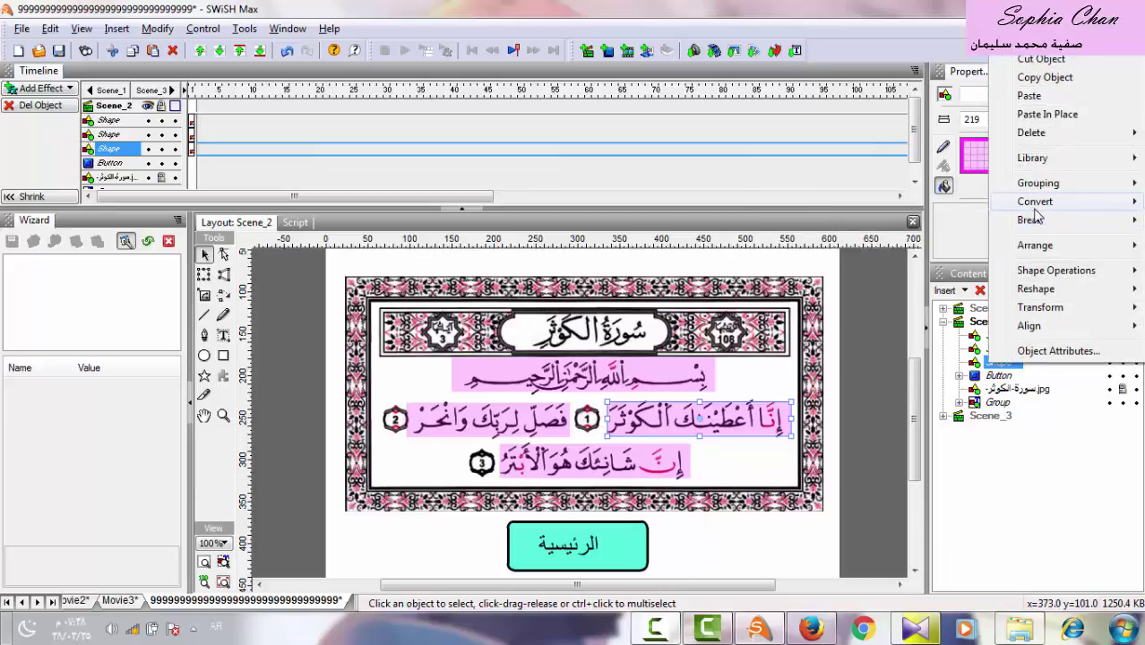
mouse_move(1024, 212)
click(931, 219)
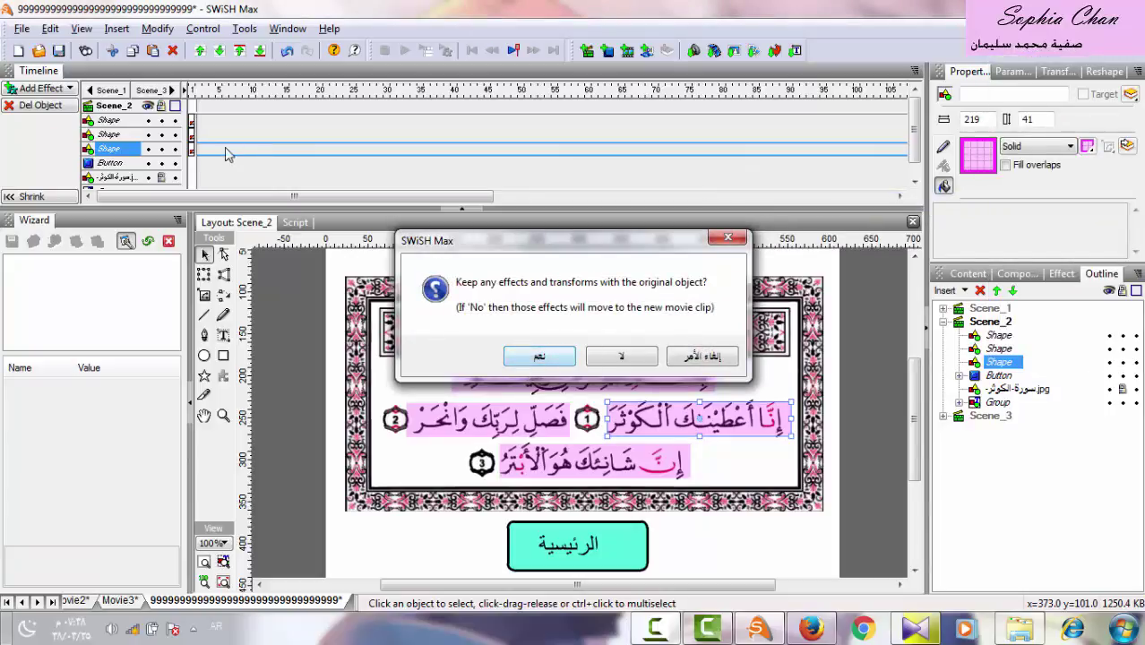
click(527, 358)
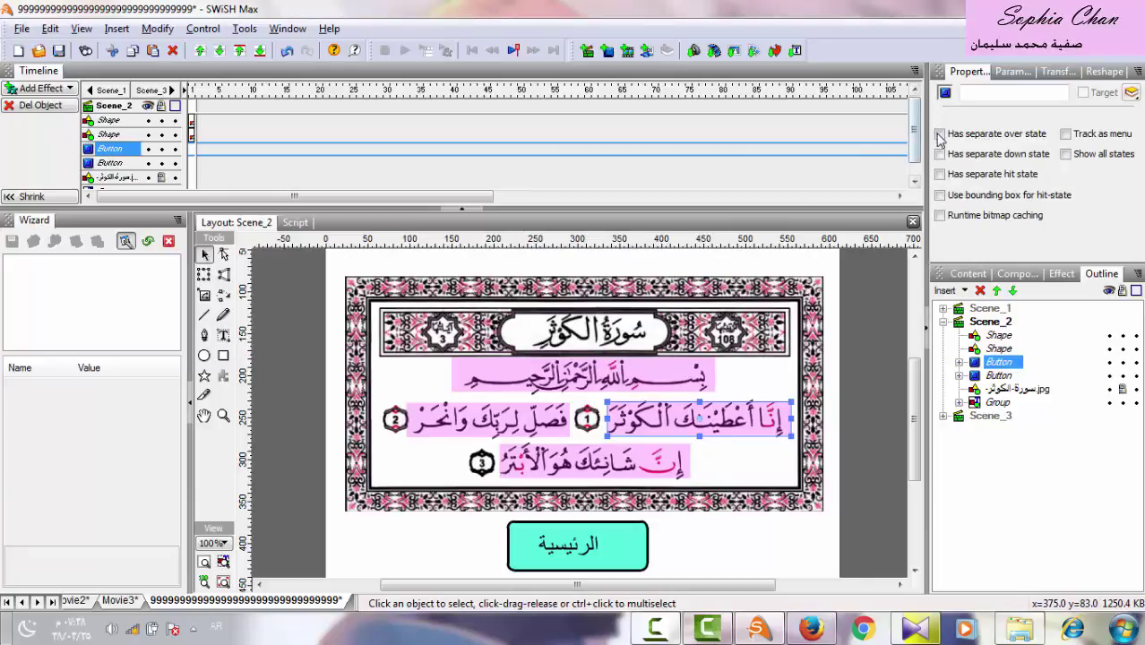
Give the new verse button separate over, down and hit states.
click(940, 134)
click(939, 155)
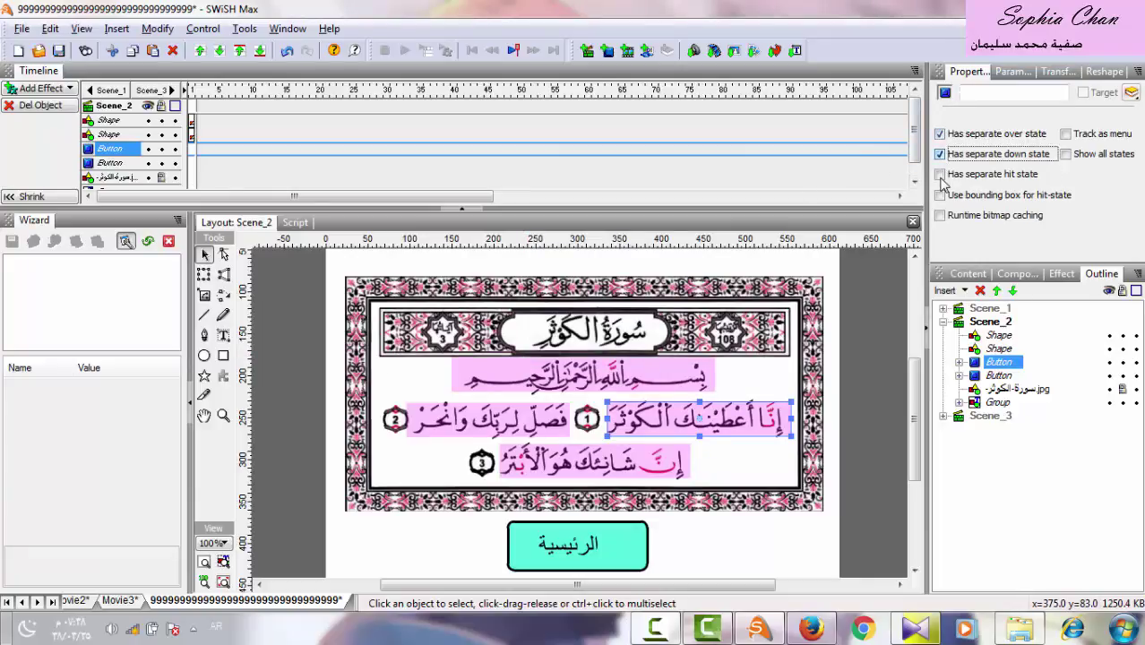
click(940, 175)
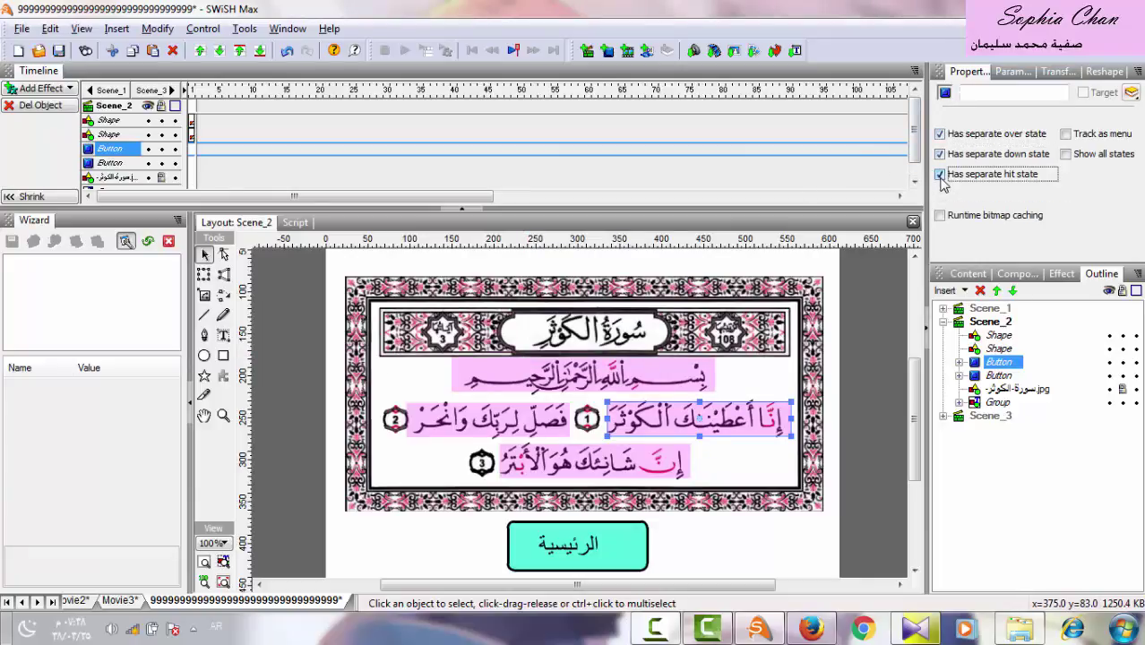
click(959, 362)
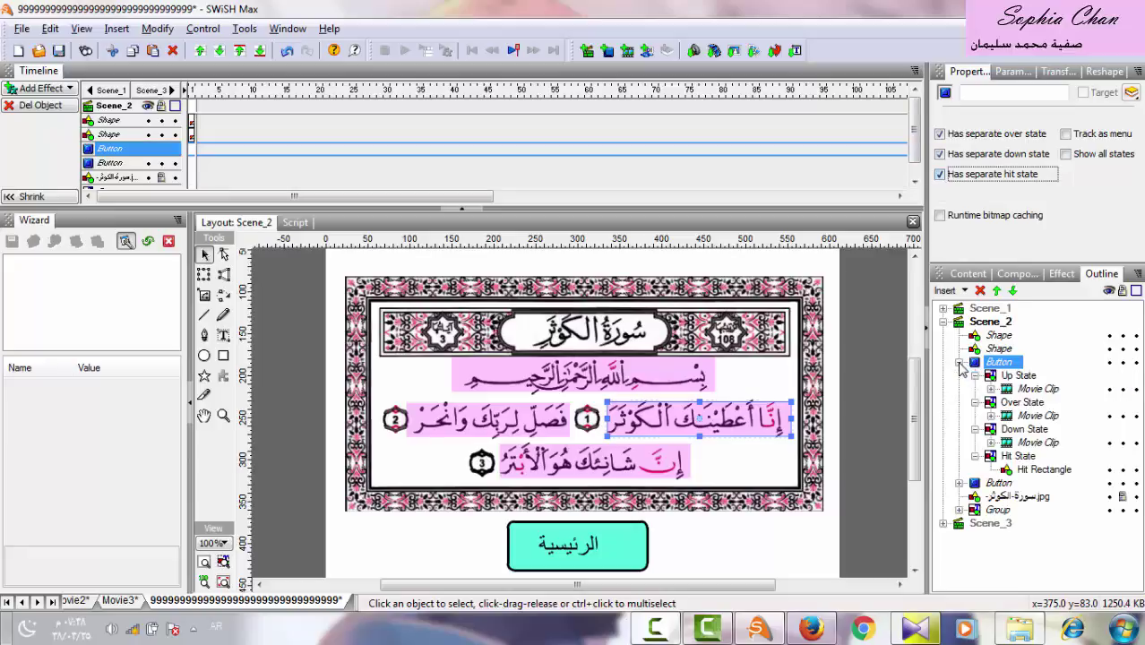
Add a Fade In effect to the shape inside the first verse button's Over State.
click(1021, 405)
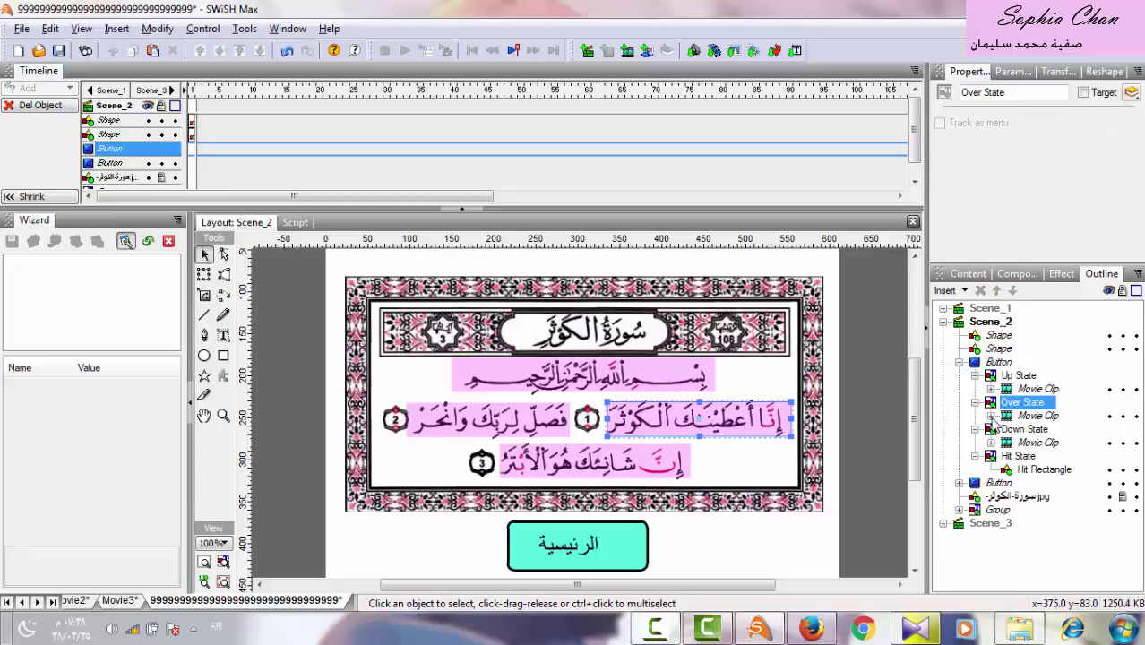
click(990, 416)
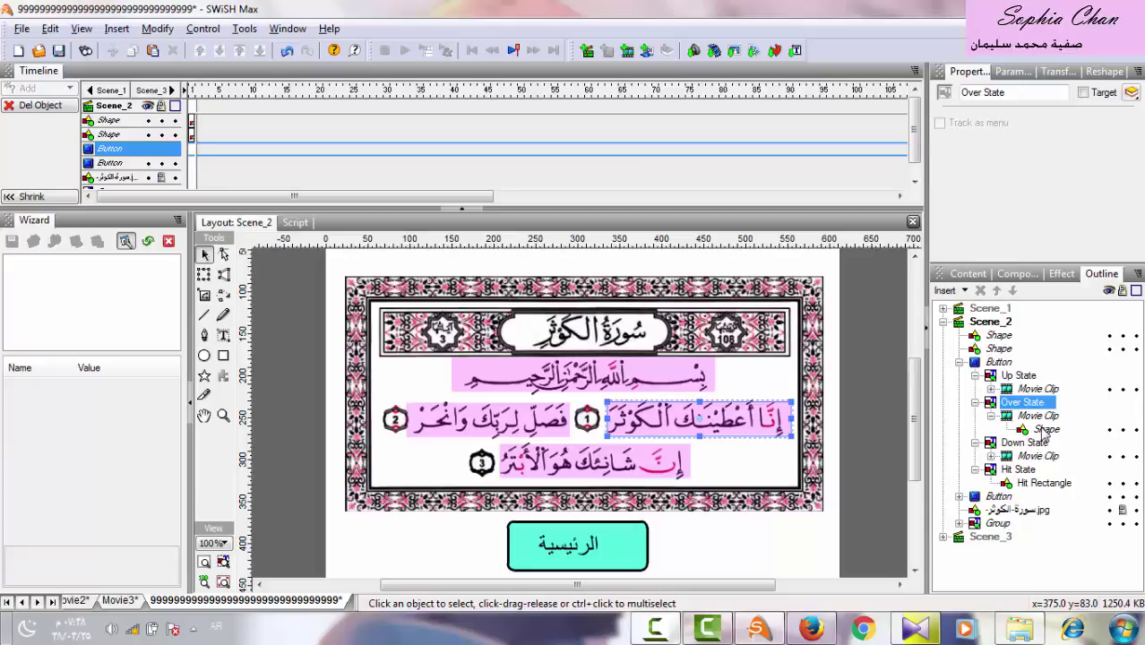
click(1045, 430)
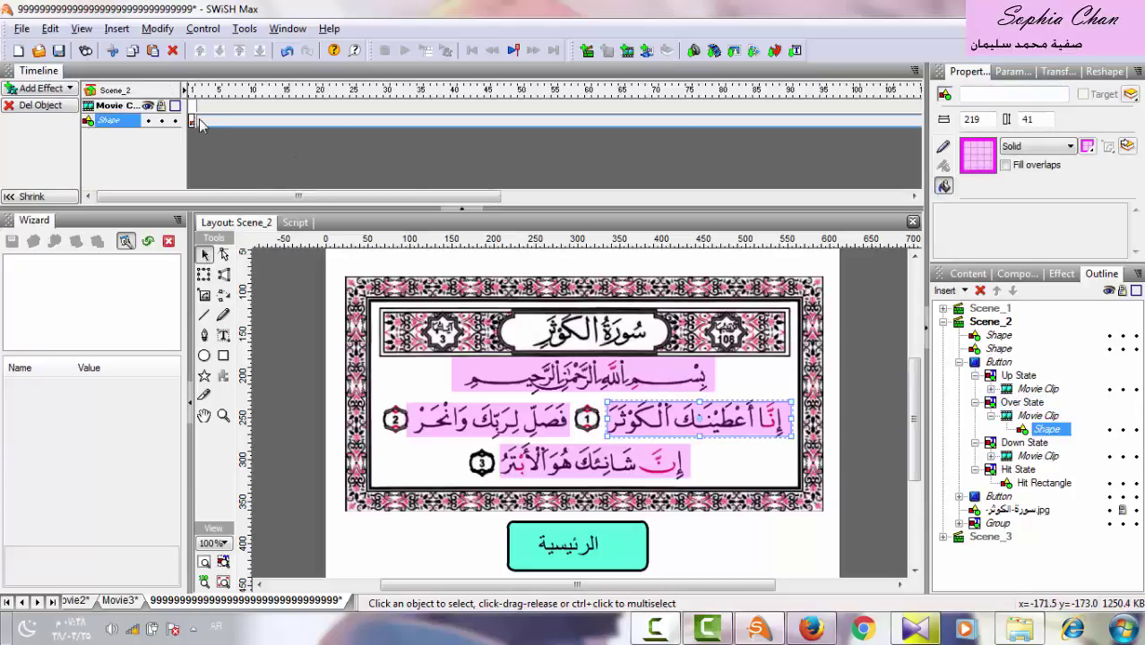
click(41, 89)
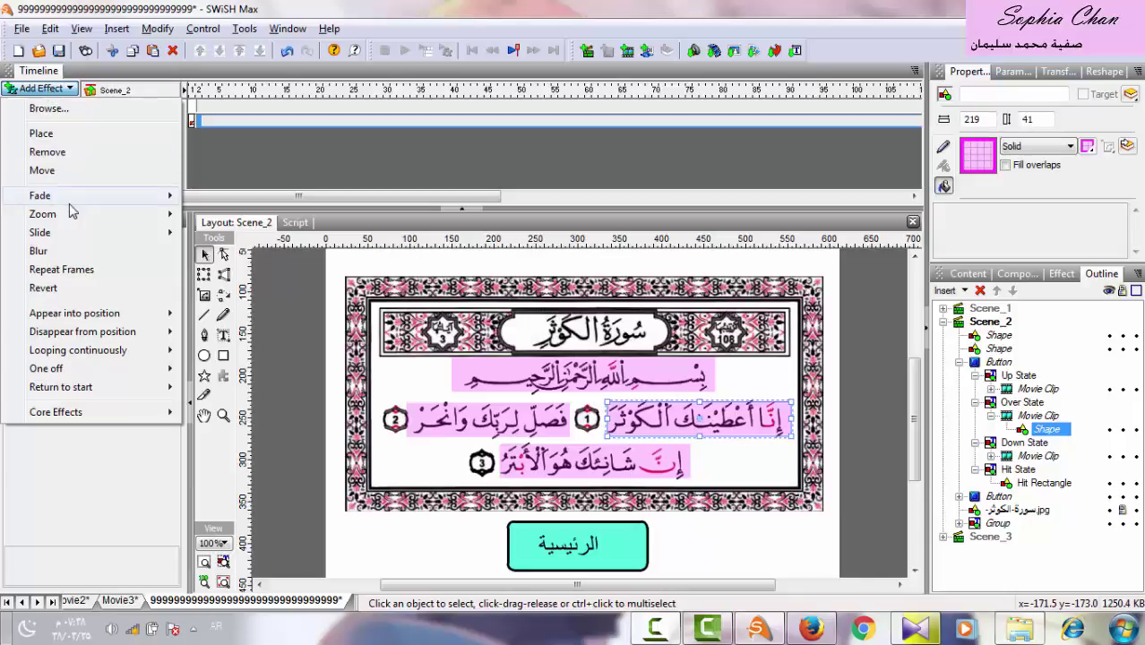
mouse_move(125, 196)
click(222, 196)
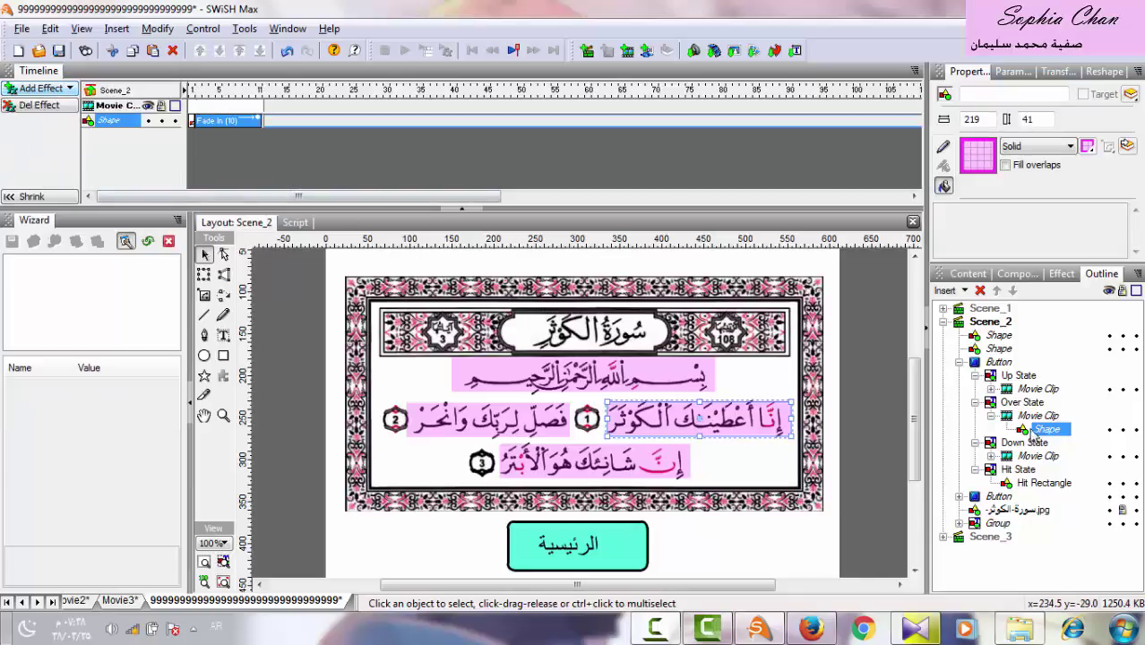
Add a 10-frame Fade In effect to the shape inside the button's Down State.
click(1017, 445)
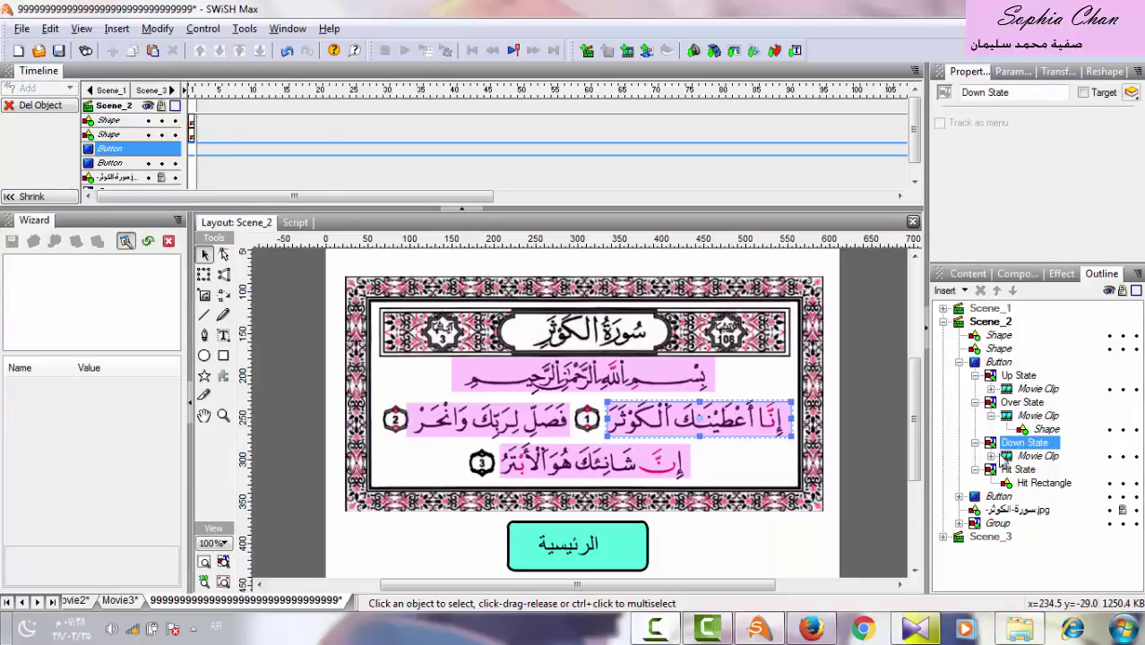
click(990, 456)
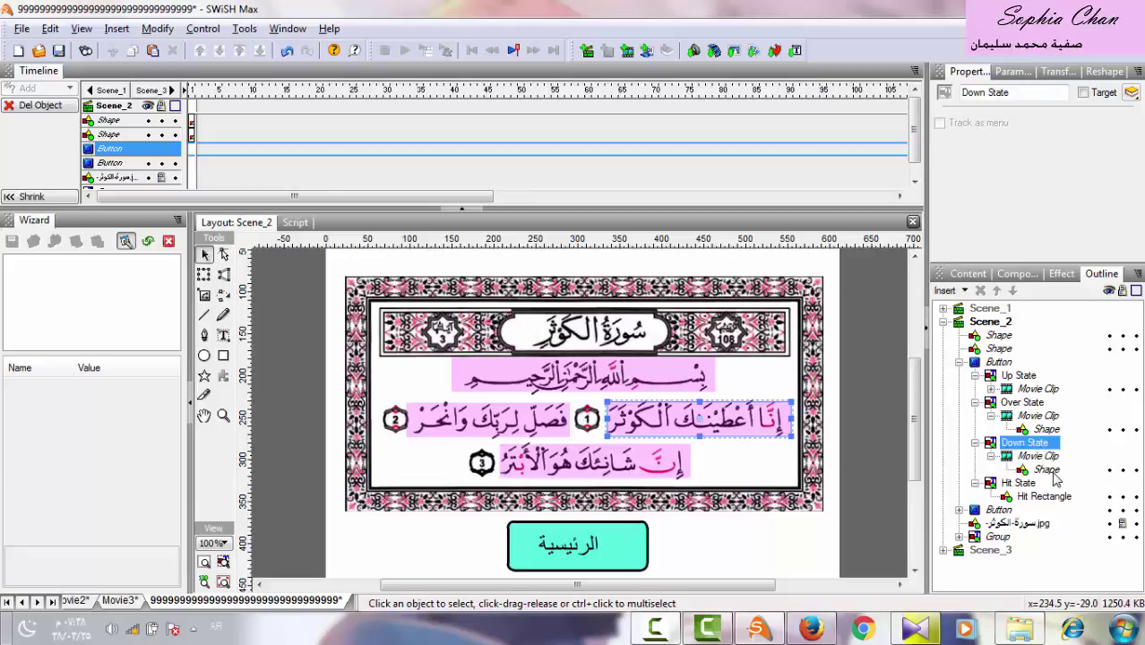
click(1047, 470)
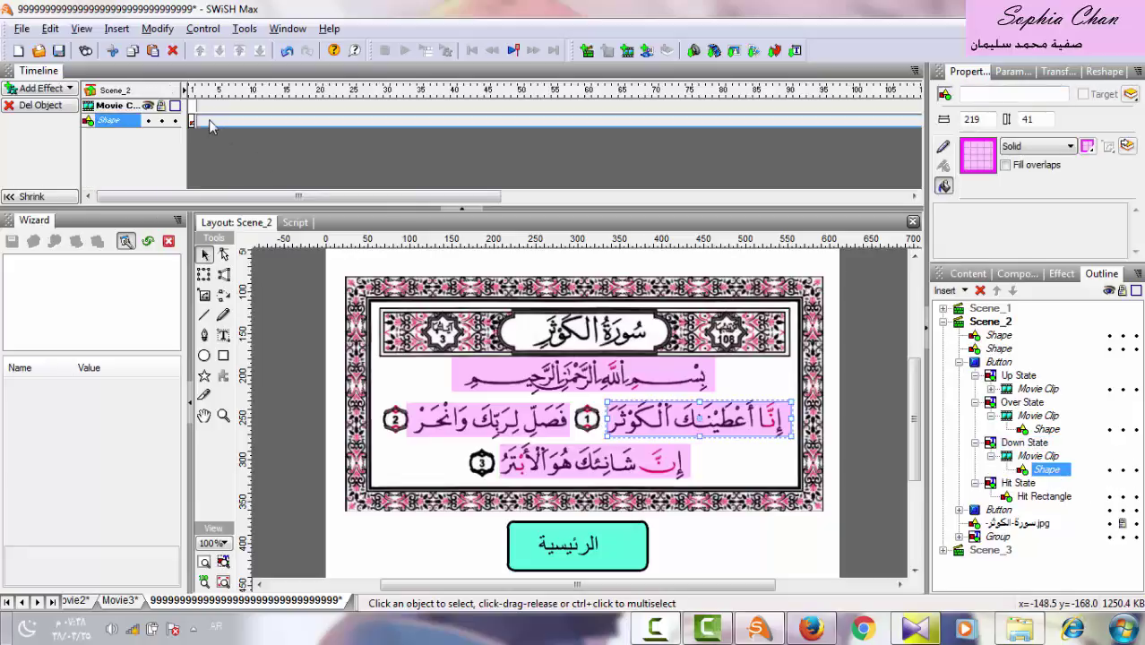
click(42, 88)
mouse_move(67, 199)
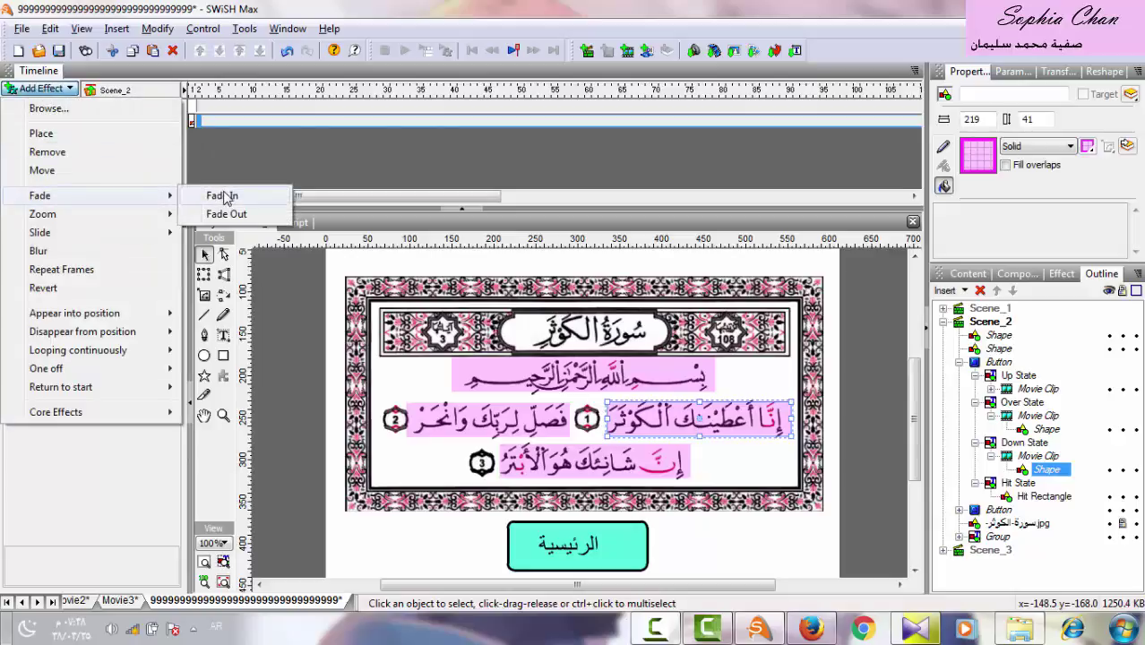
click(224, 196)
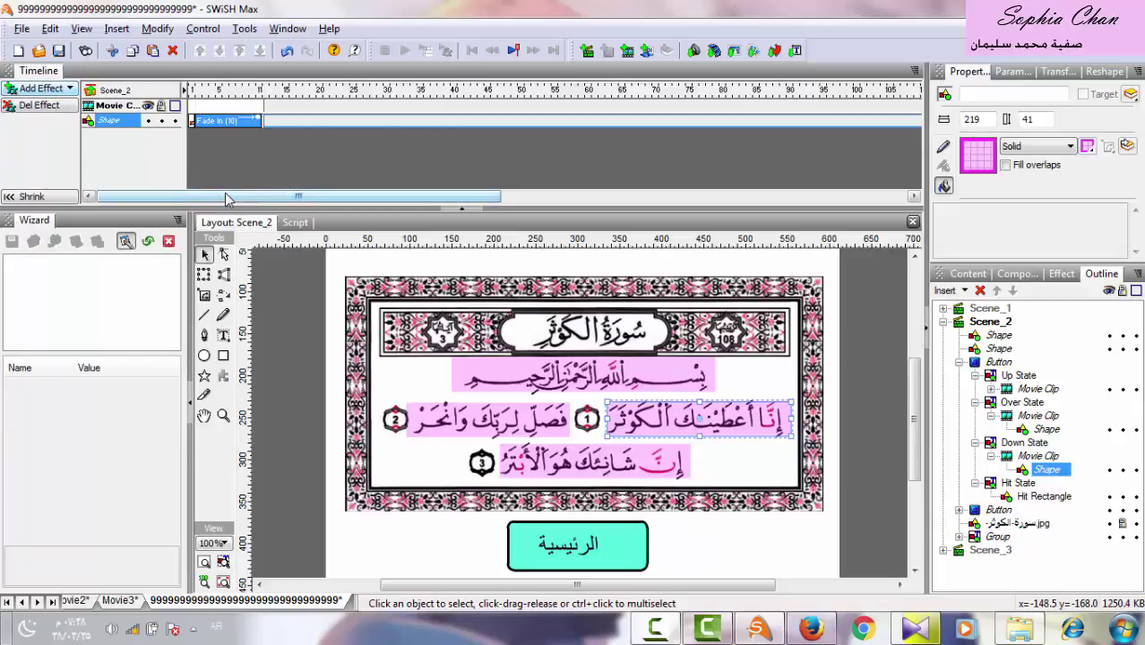
click(1045, 469)
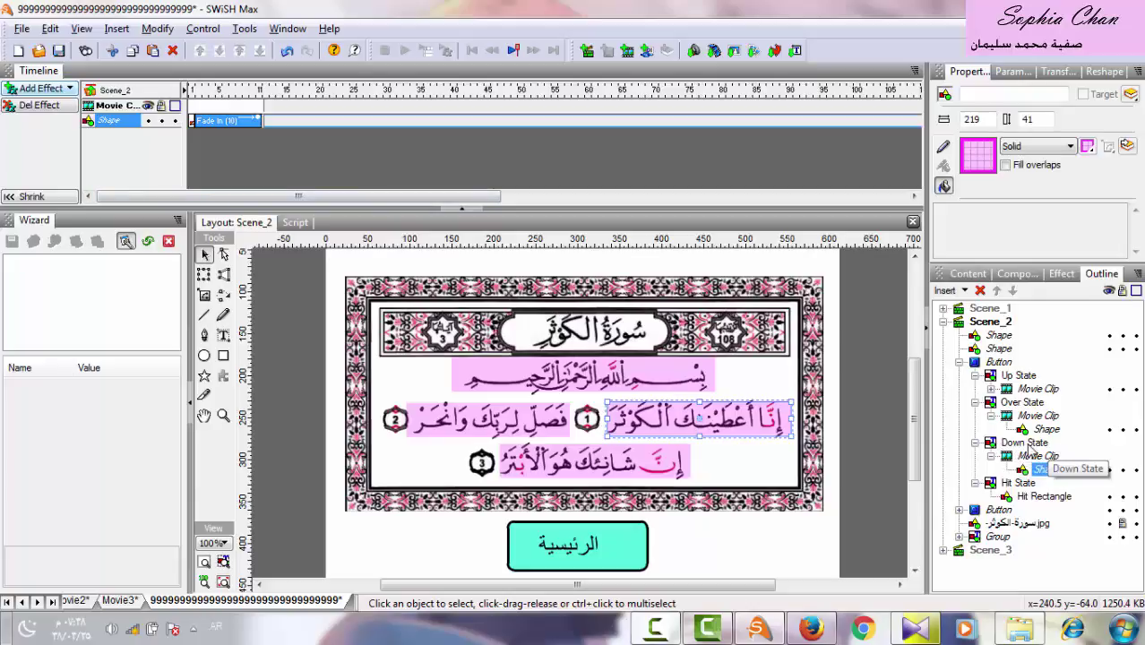
click(1026, 444)
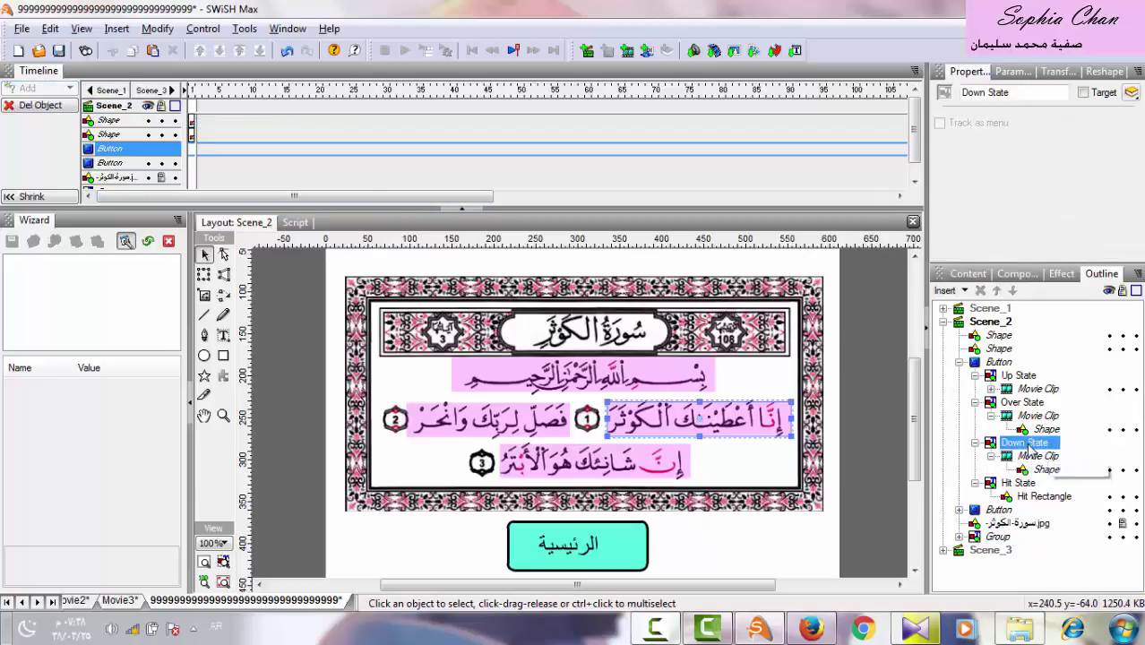
Import the first Kawthar recitation sound into the Down State and convert it to a movie clip.
click(695, 50)
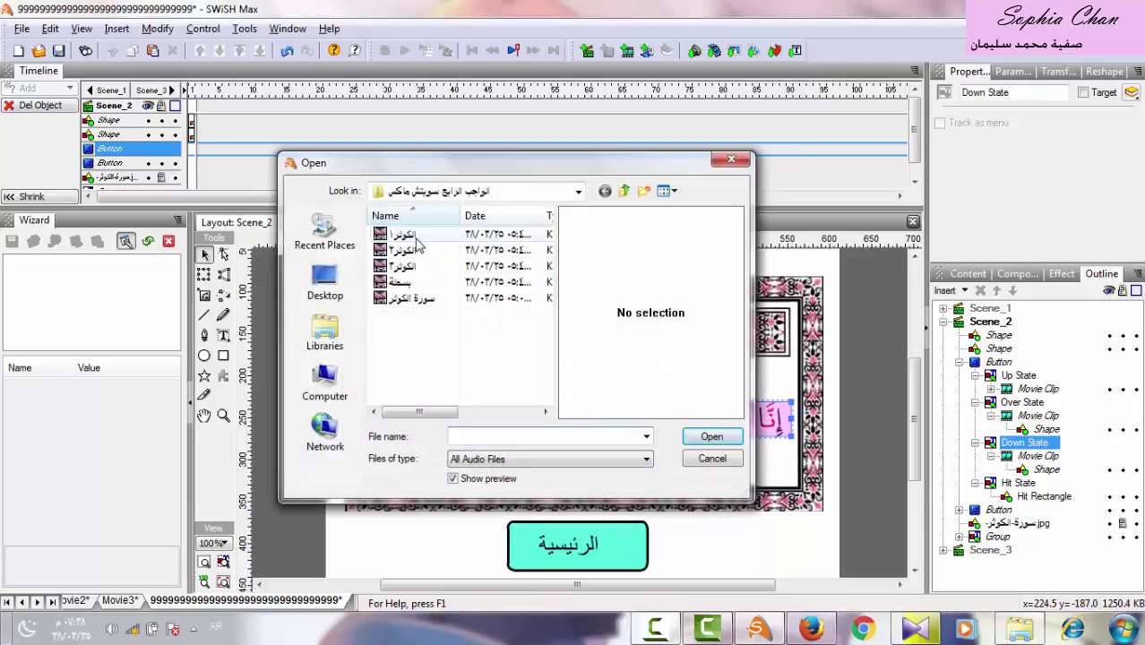
double_click(416, 238)
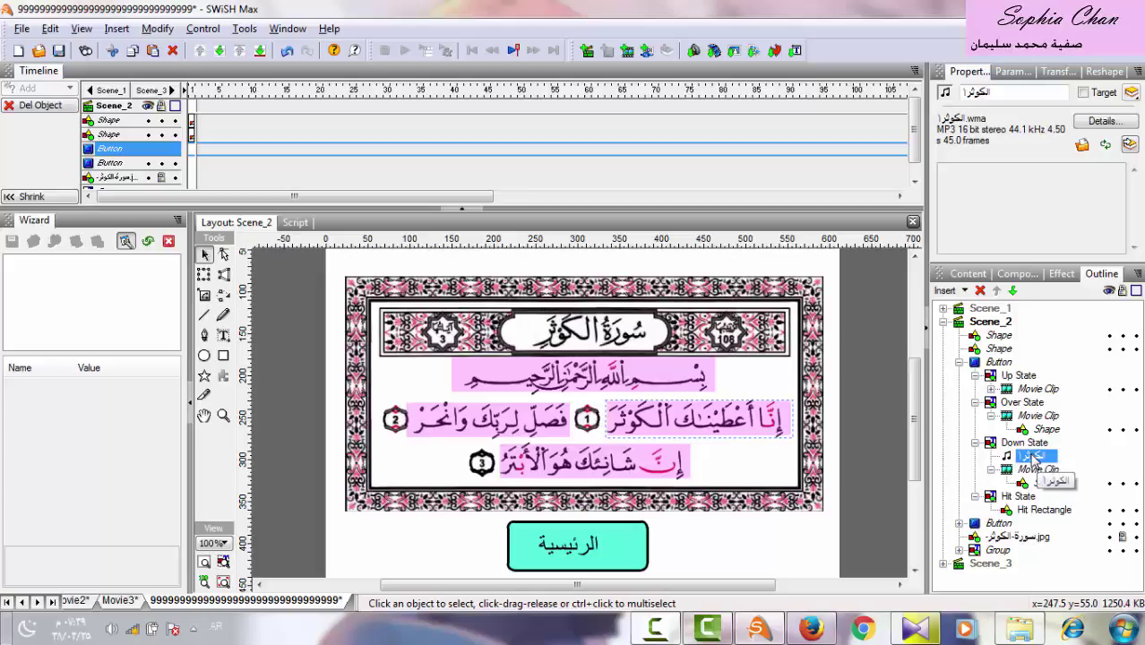
right_click(1032, 457)
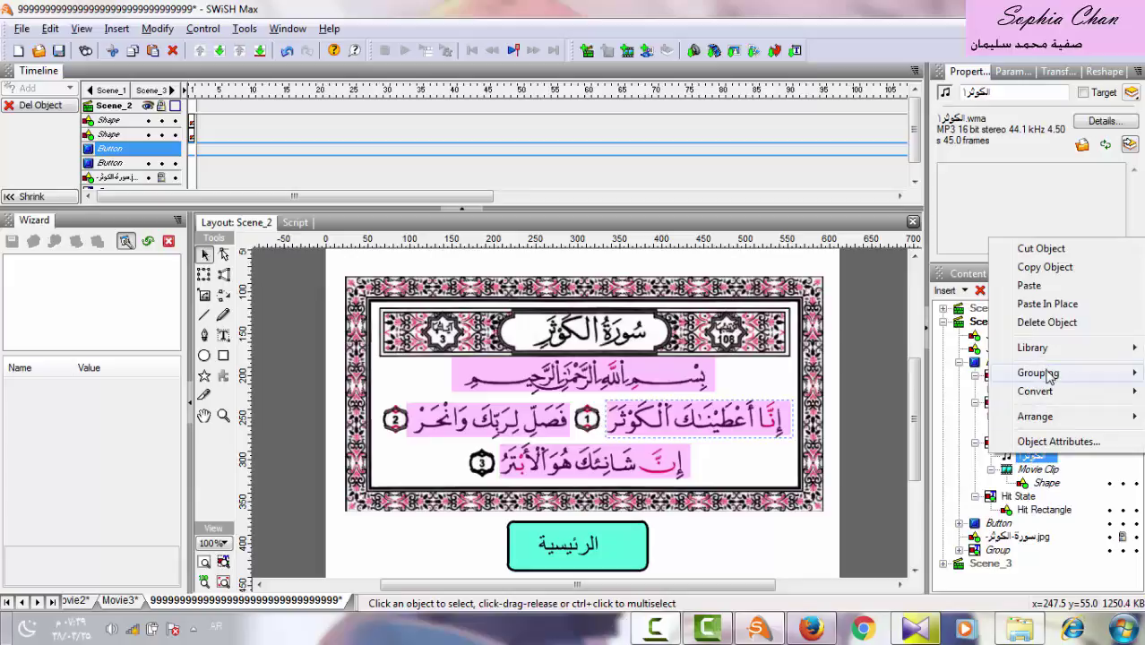
mouse_move(1048, 391)
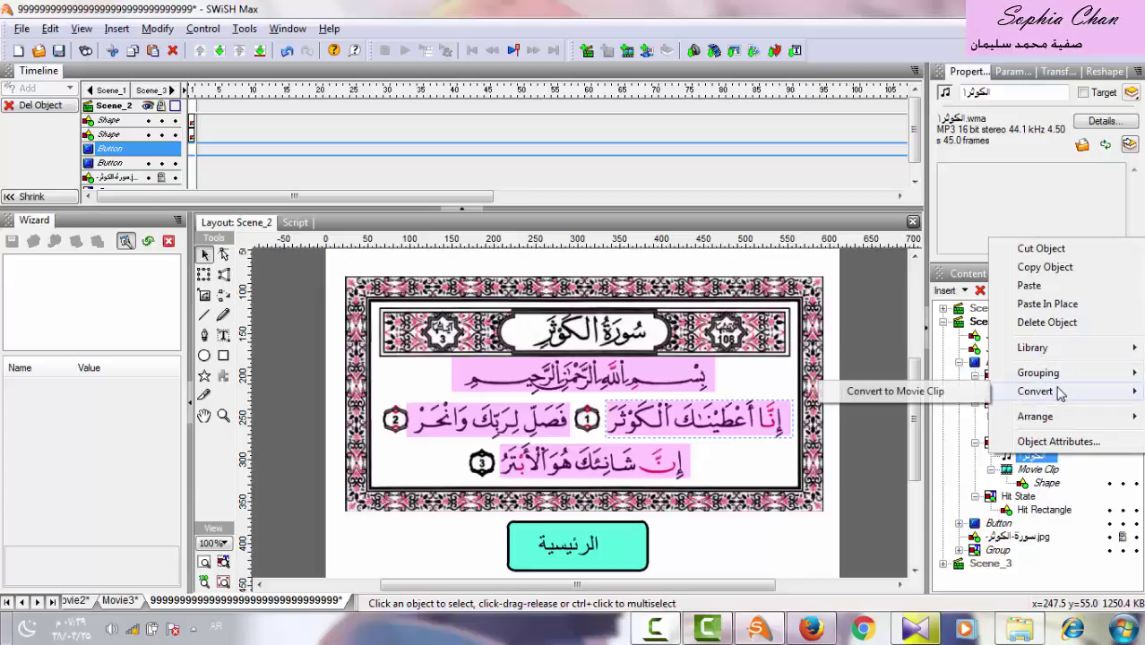
click(937, 394)
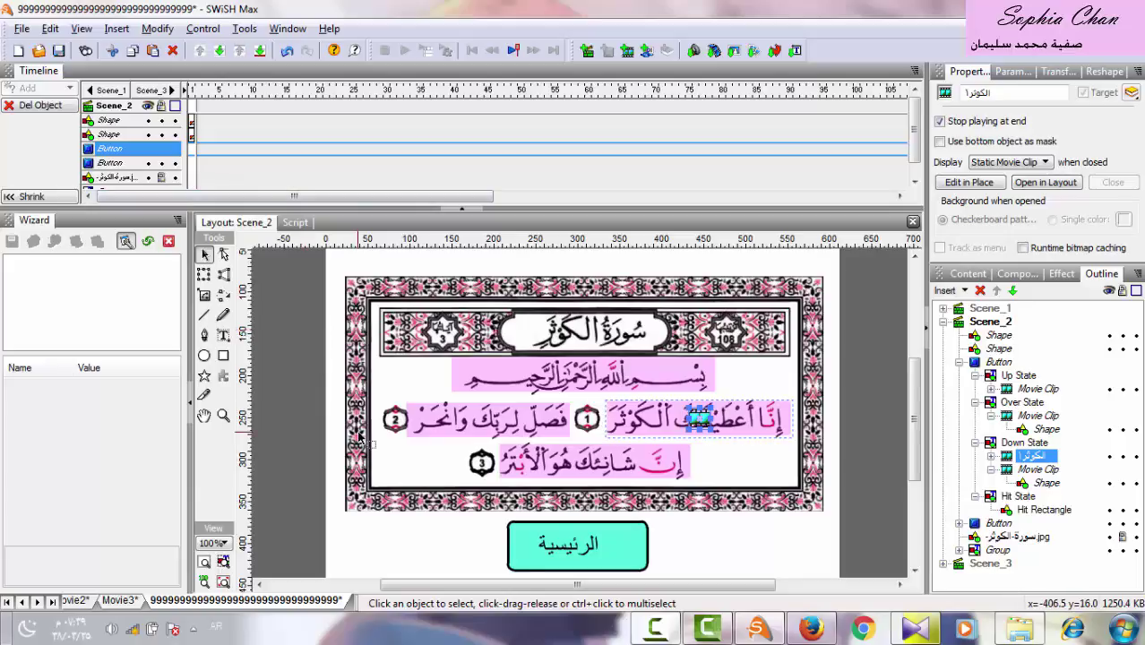
Collapse the first verse button and Scene_2 in the Outline panel.
right_click(655, 627)
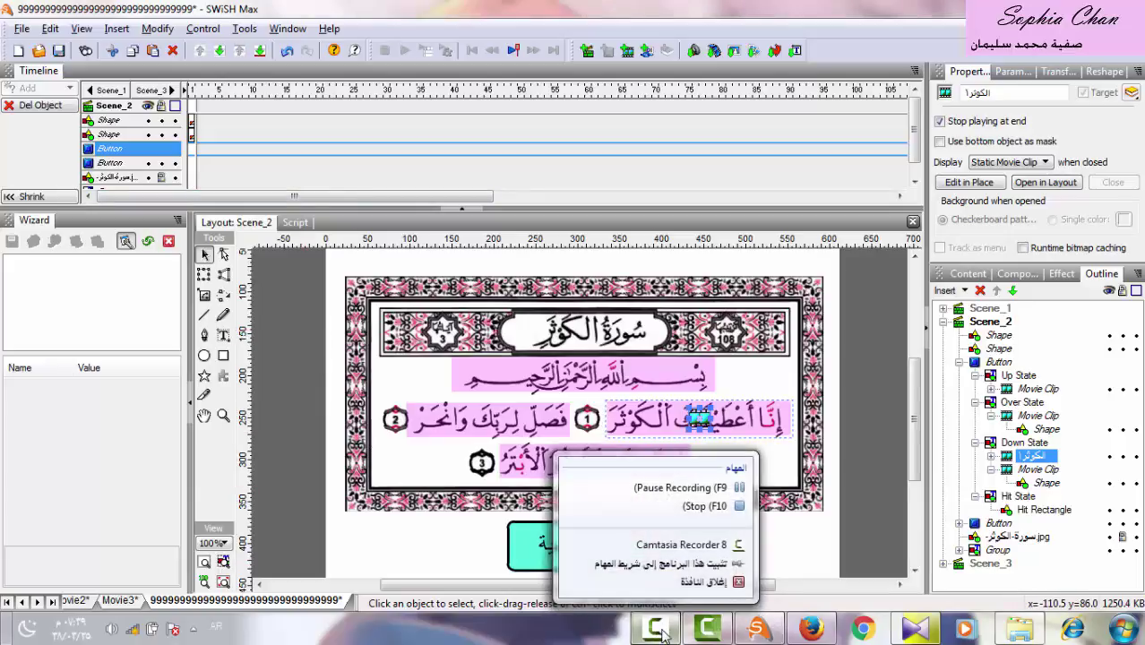
click(673, 487)
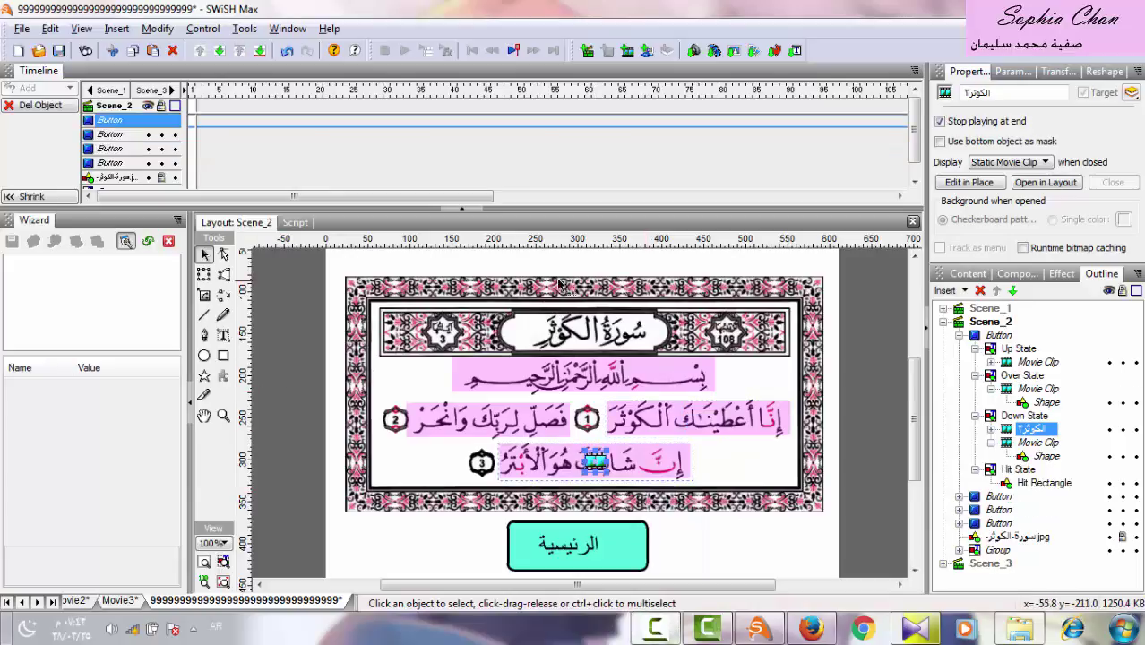
click(957, 336)
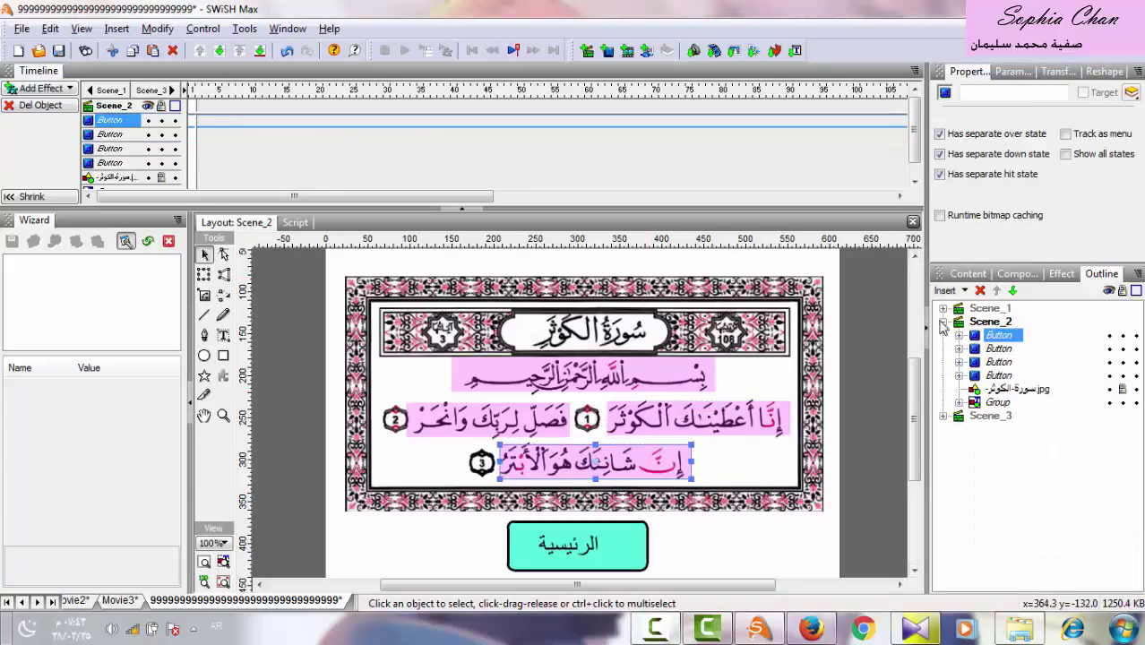
click(943, 322)
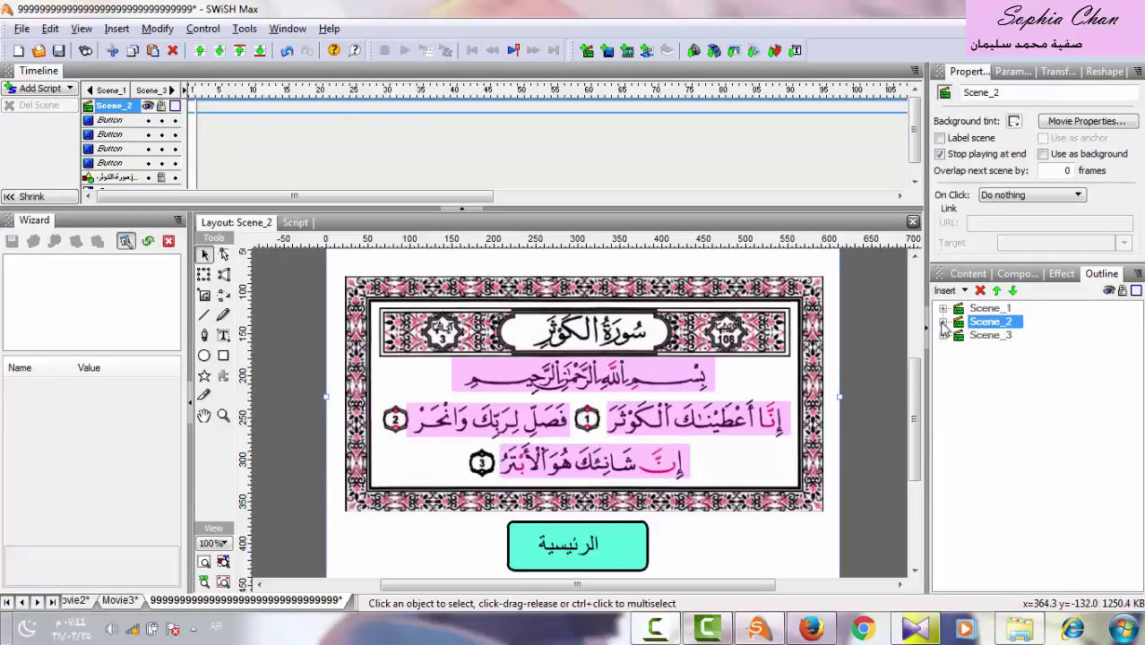
Add a text box with the author's full name below the two buttons in Scene_1.
click(984, 310)
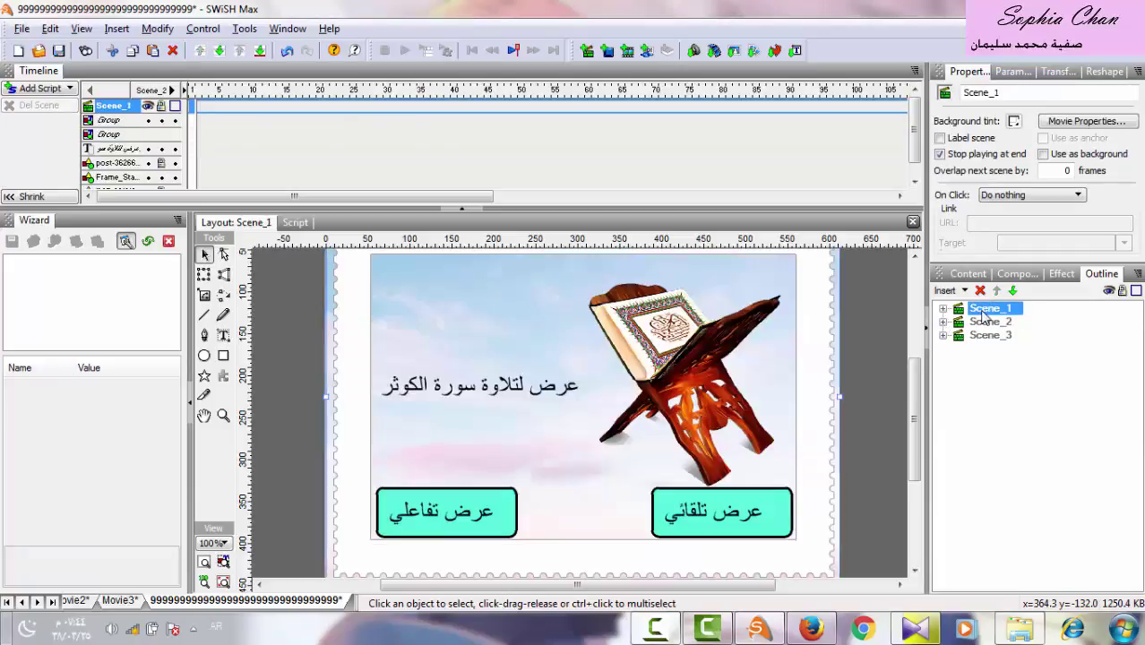
scroll(916, 394, up, 1)
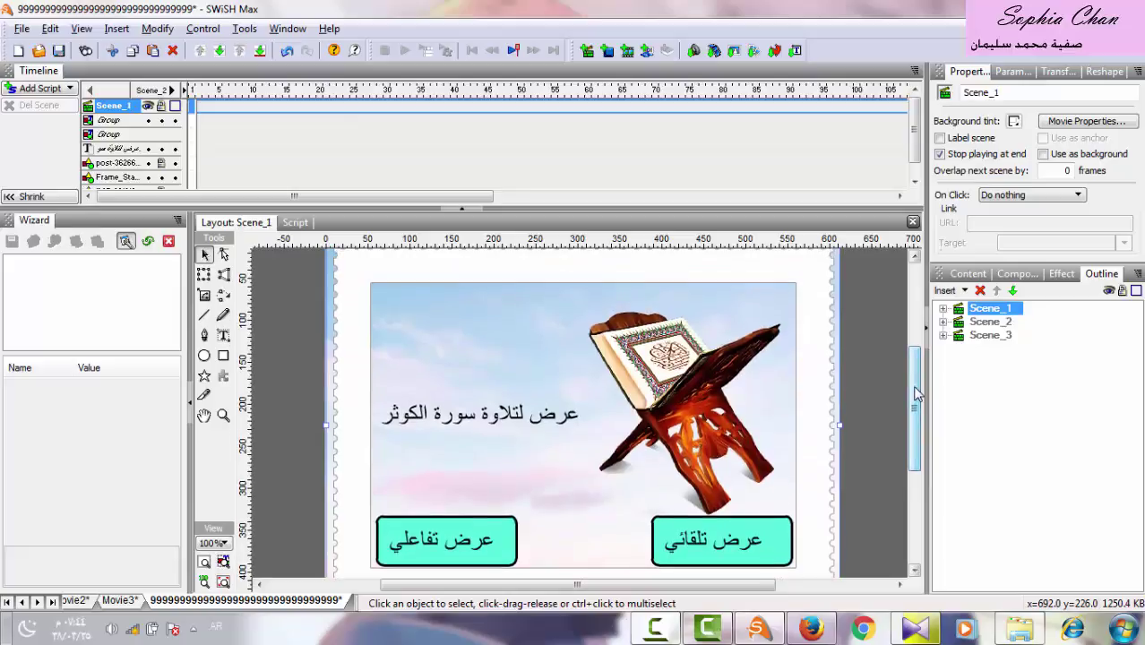
click(225, 337)
scroll(915, 437, down, 3)
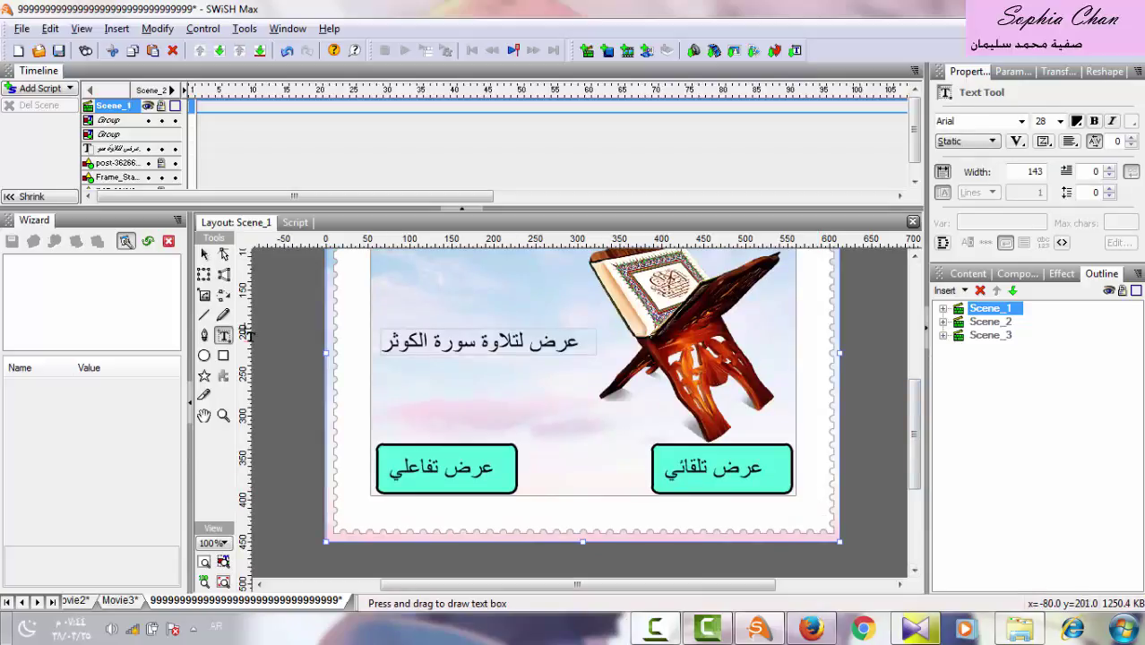
drag(805, 505, 554, 518)
text(ص)
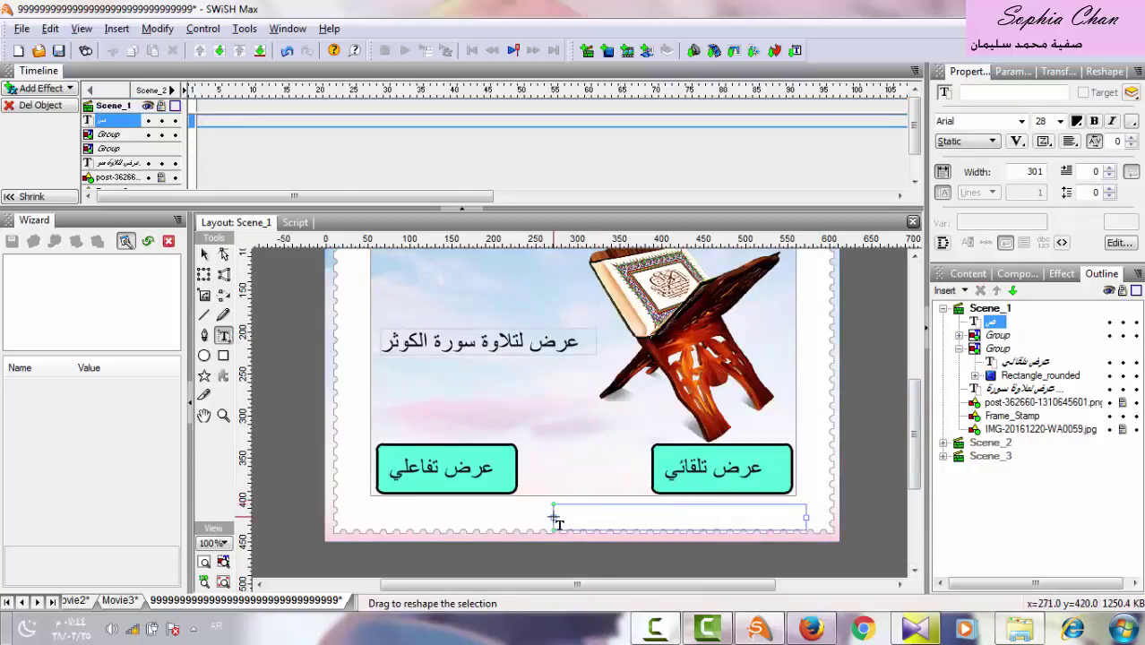
text(فية)
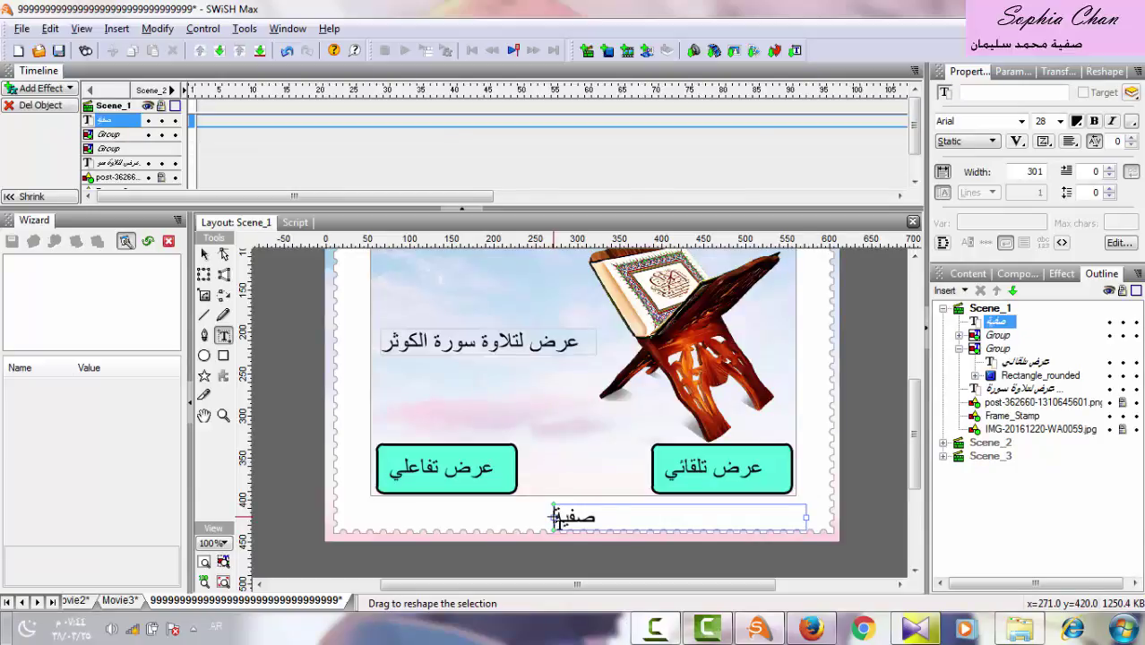
text( مح)
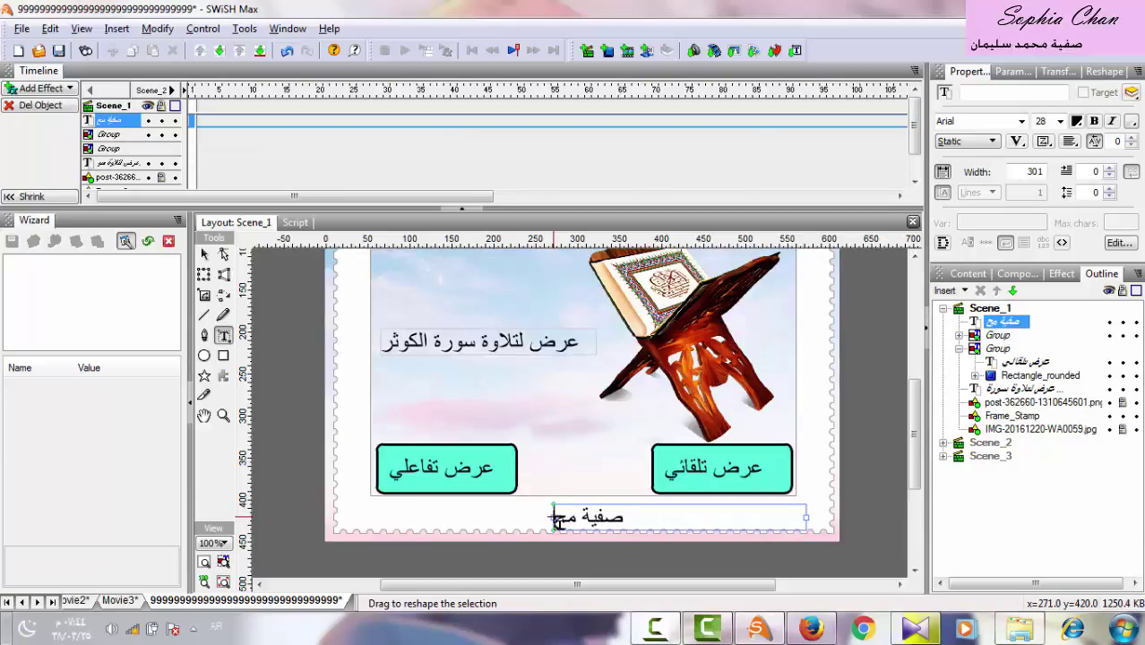
text(مد سليمان)
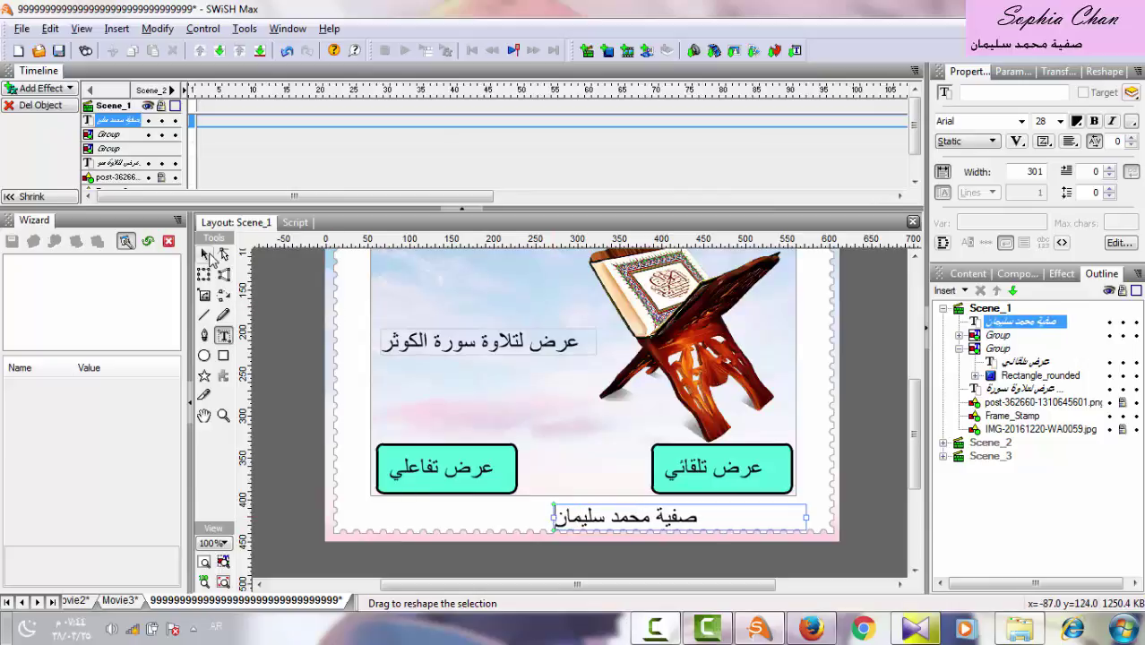
click(204, 254)
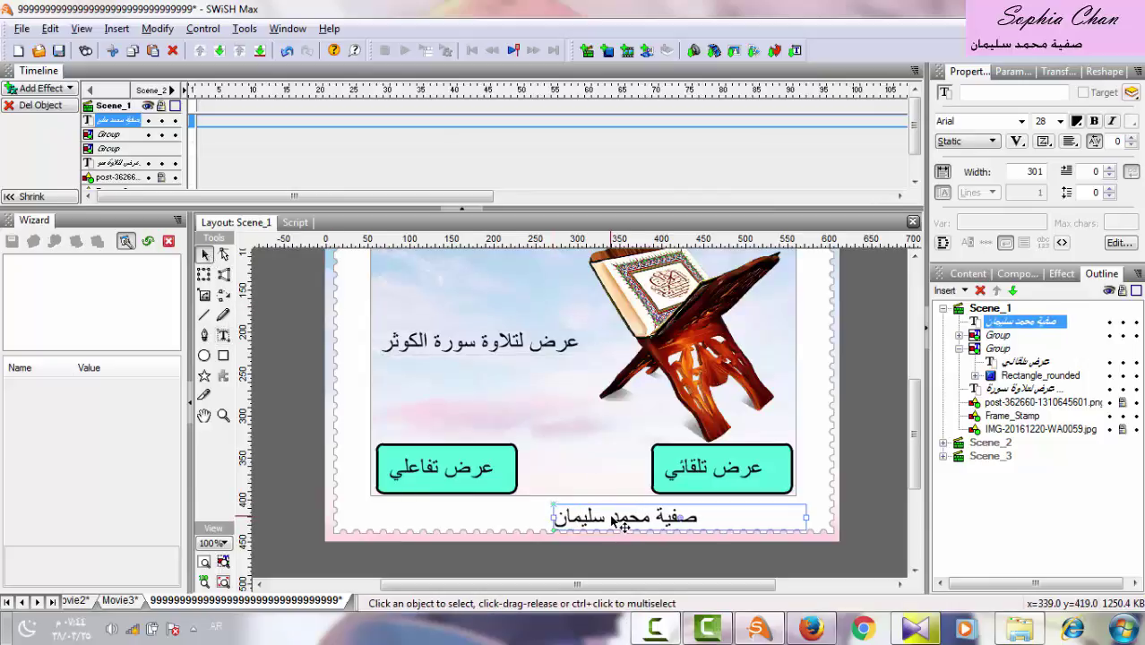
drag(613, 523, 643, 521)
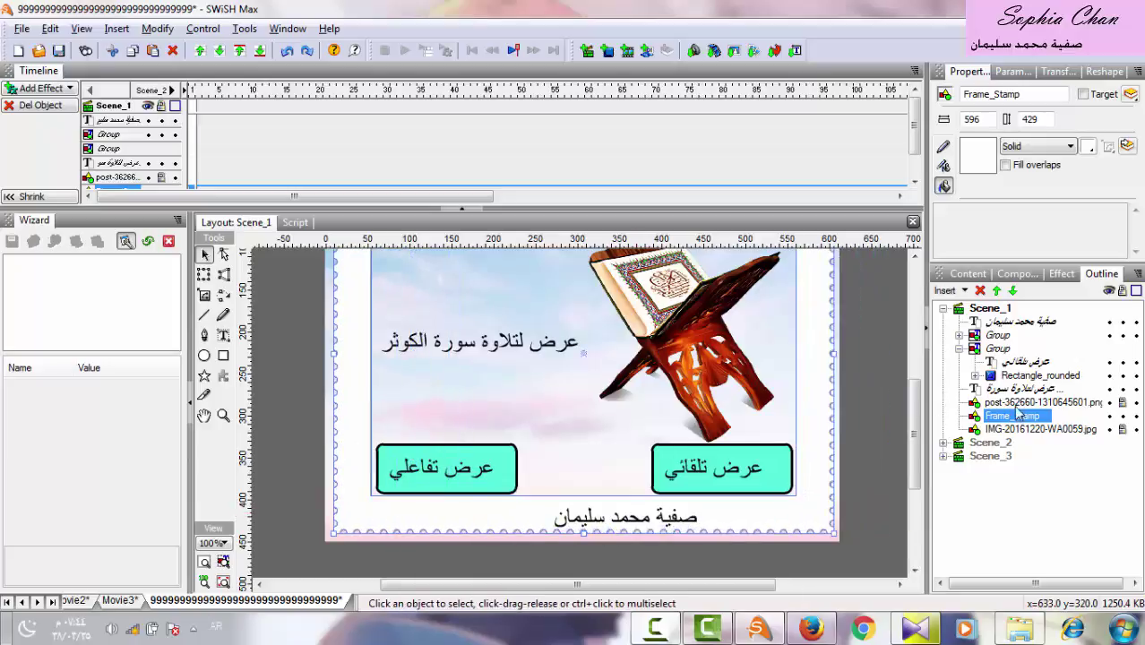
Move the author's name to the bottom right of Scene_1, then switch to Scene_3.
click(631, 519)
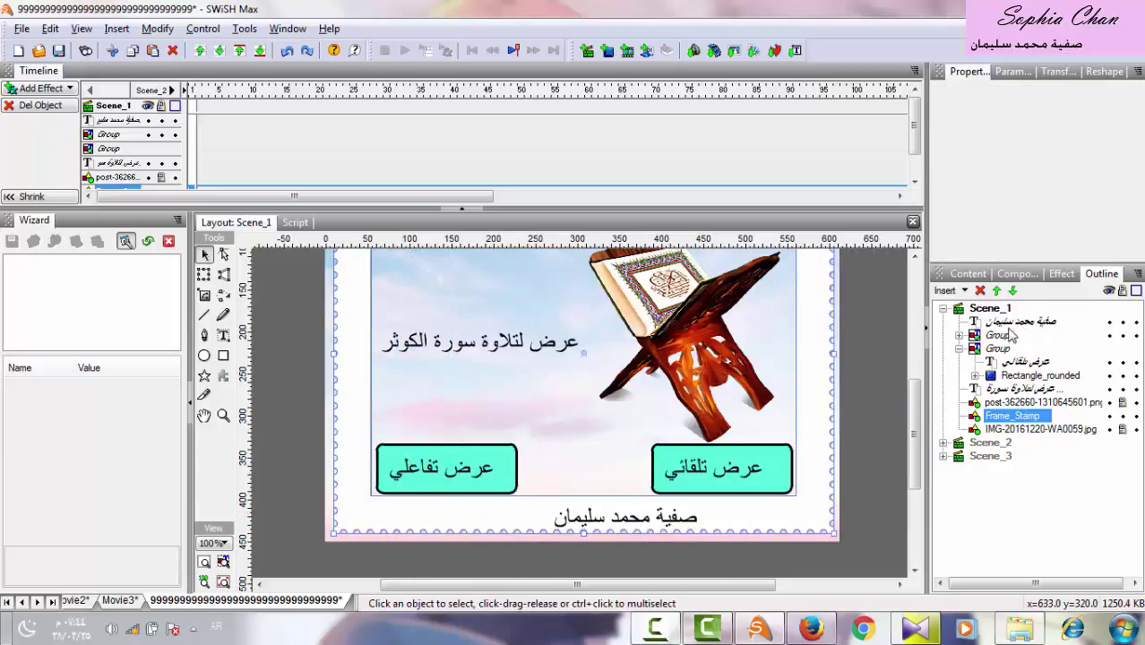
drag(634, 520, 759, 514)
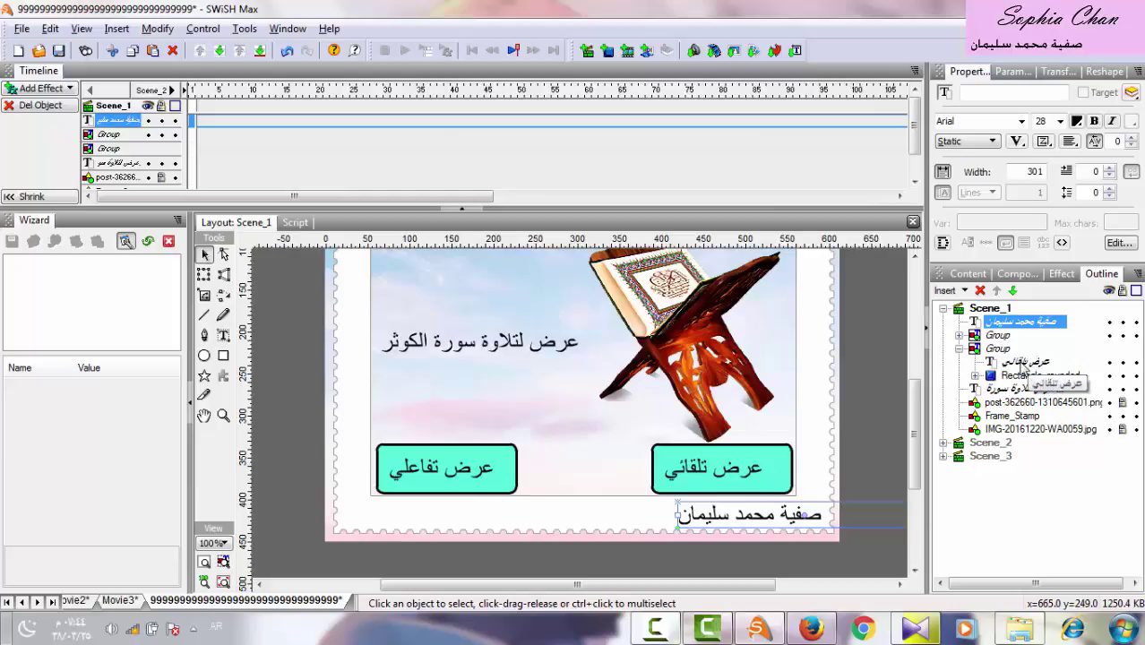
click(1020, 364)
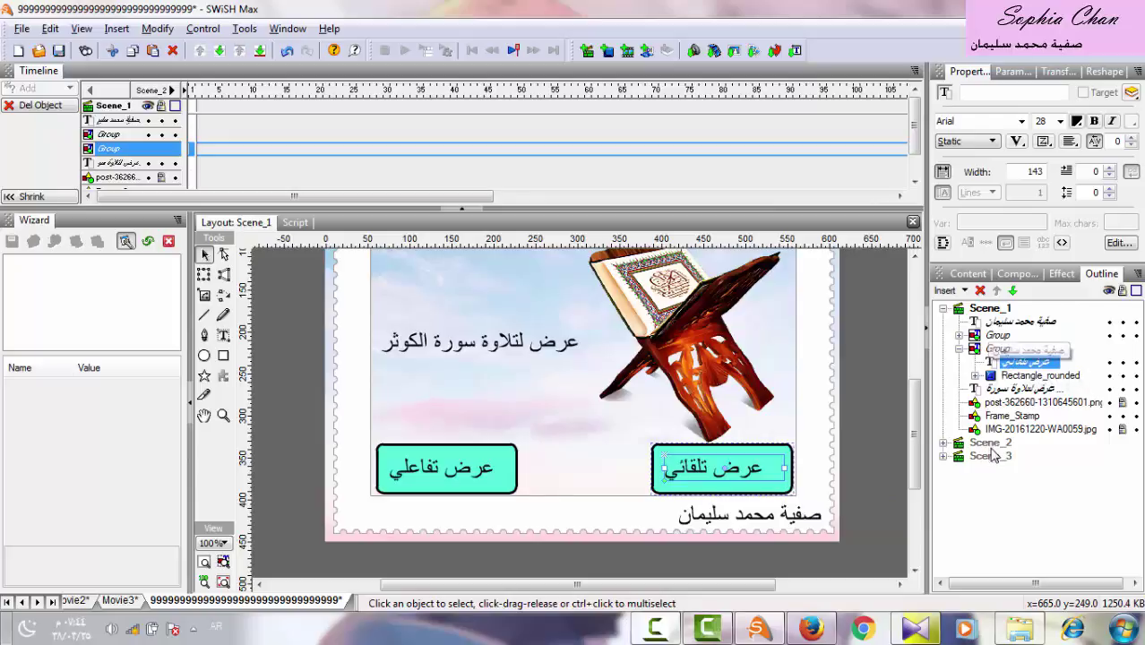
click(990, 443)
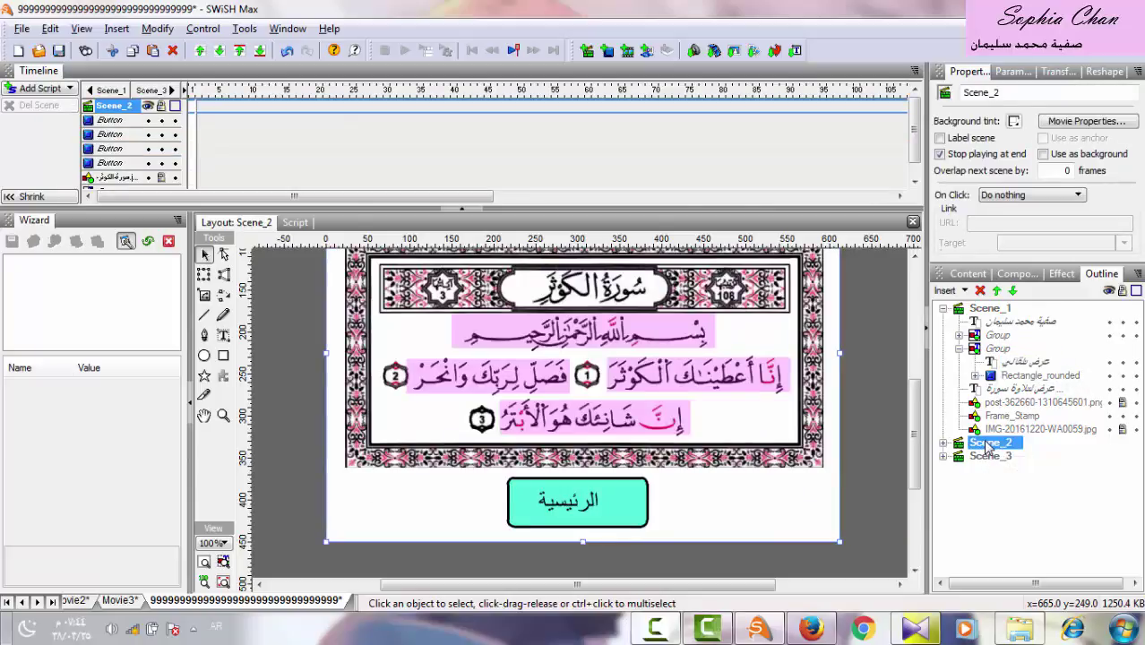
click(988, 456)
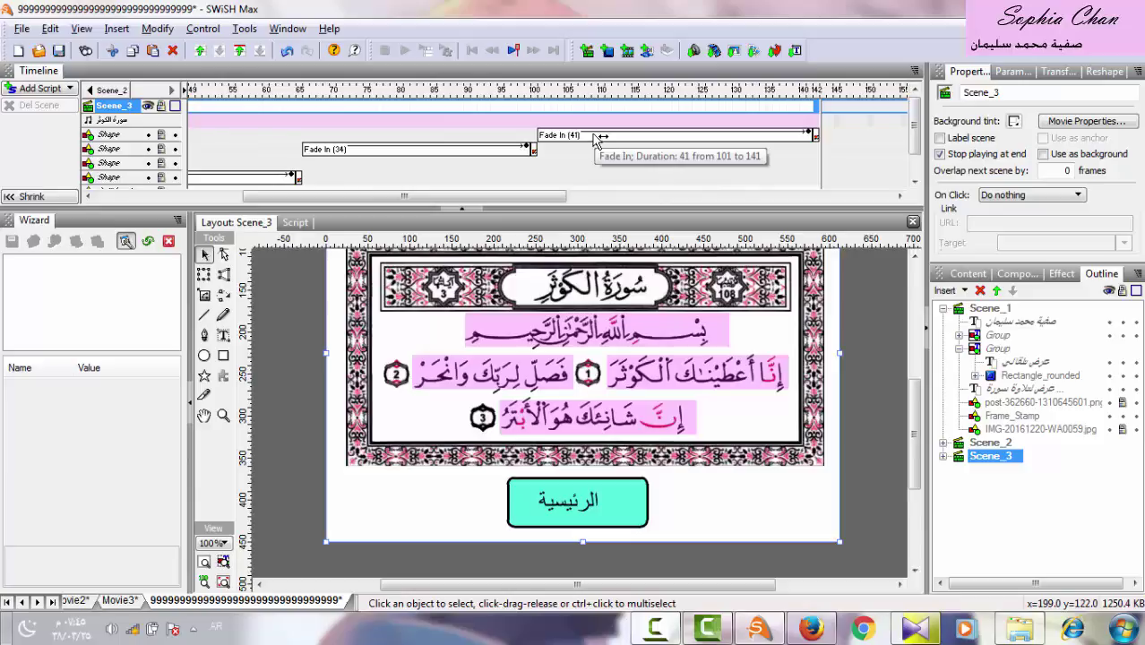
Try moving the 41-frame Fade In earlier to about frame 64, then undo it.
click(425, 140)
drag(426, 140, 333, 142)
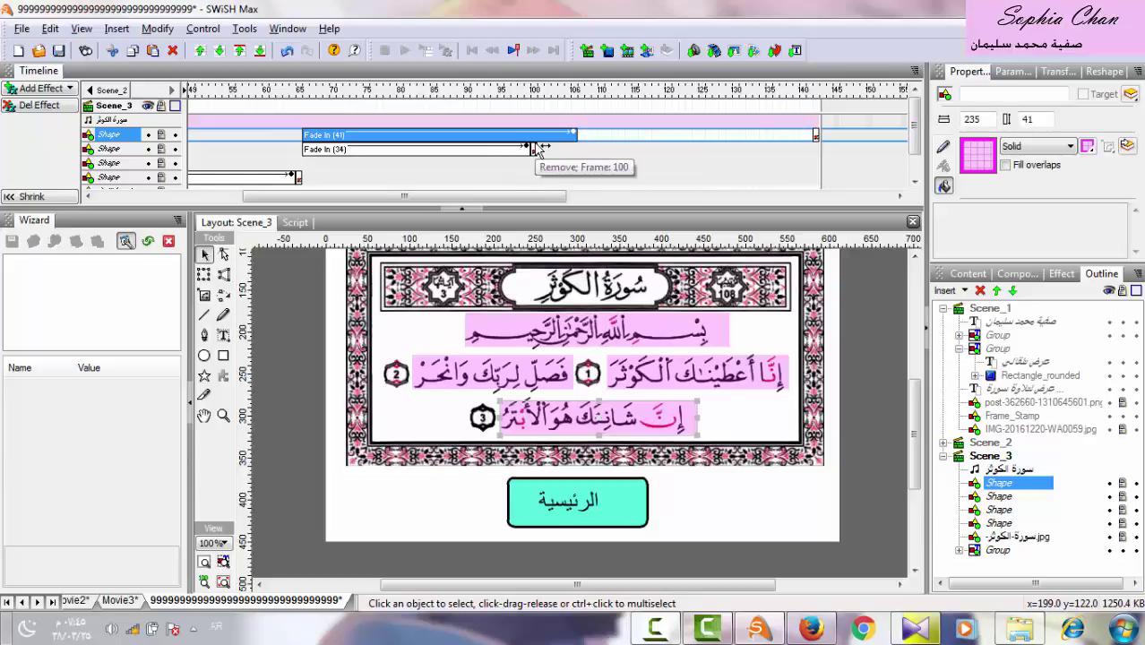
key(ctrl+z)
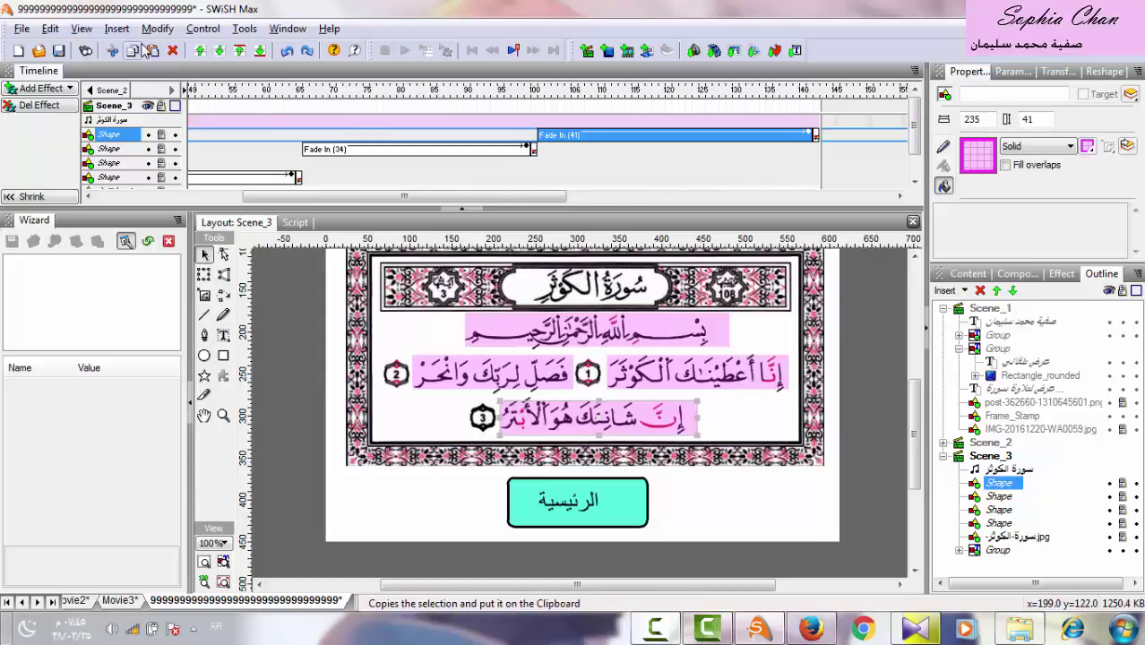
Test the movie in Flash Player, opening both recitation pages and returning to the main menu.
click(21, 28)
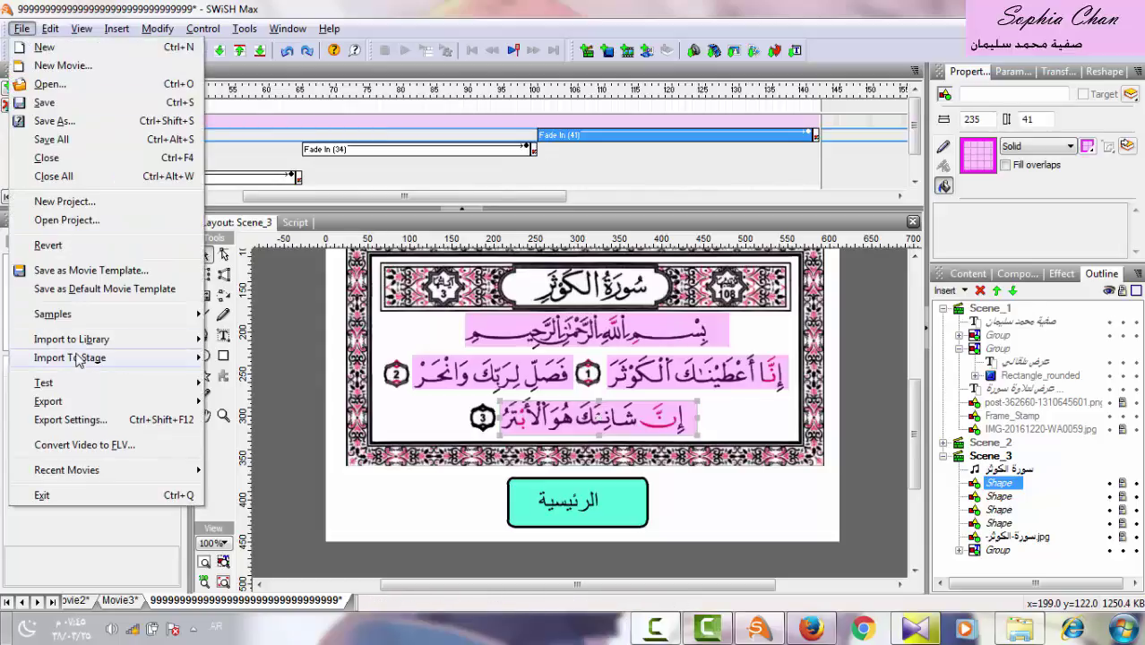
mouse_move(81, 382)
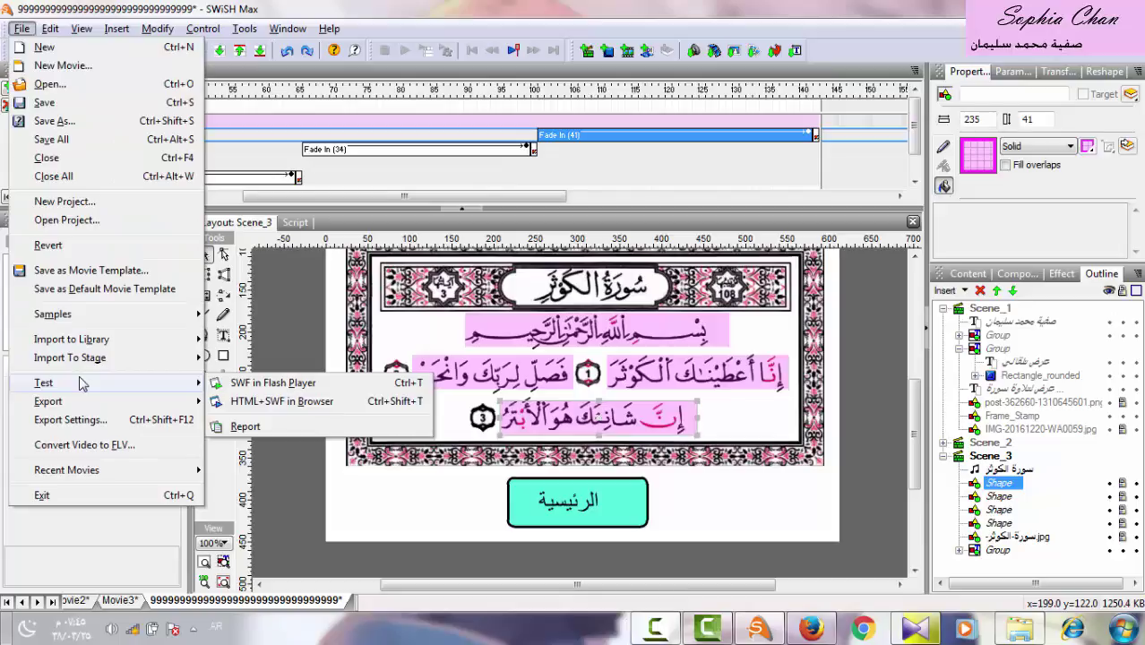
click(261, 384)
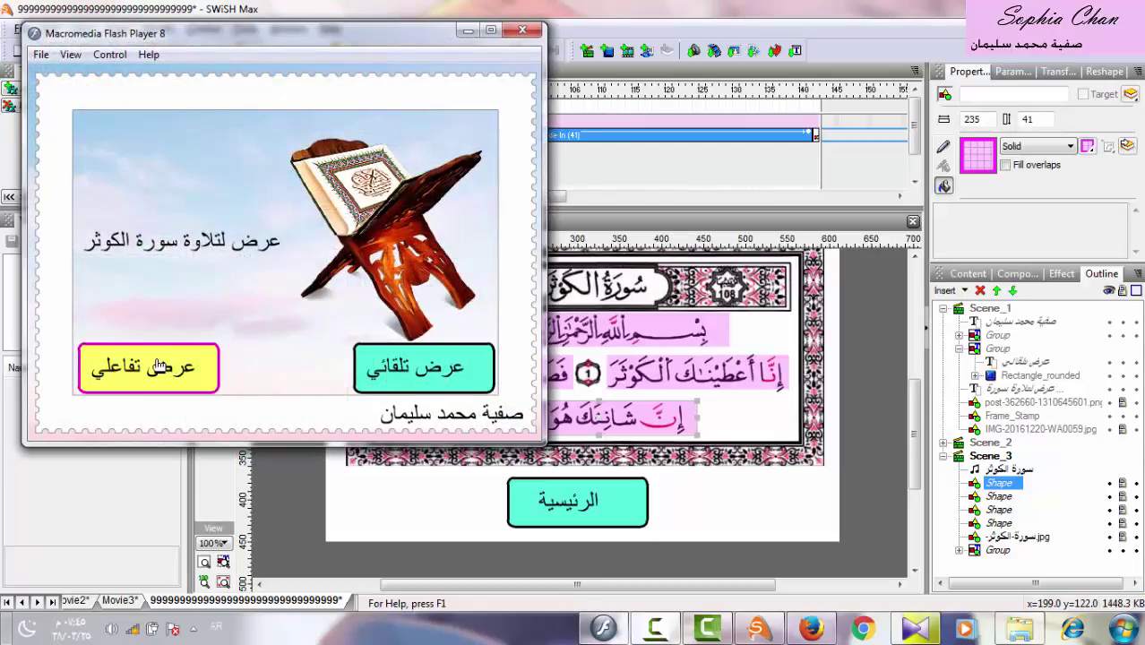
click(159, 363)
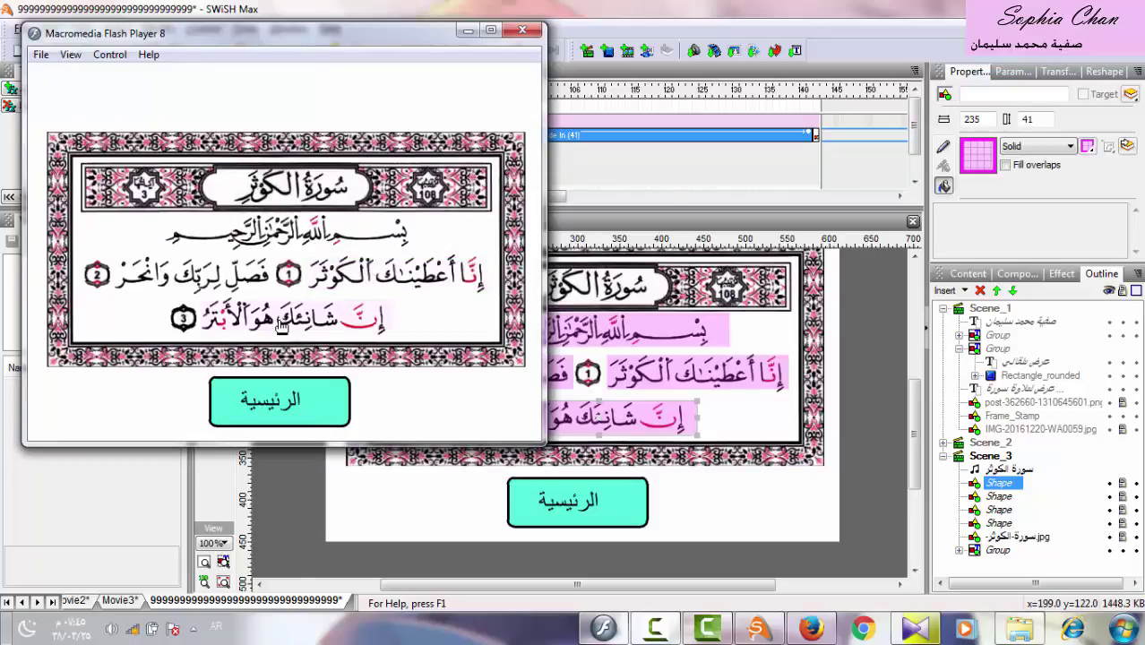
click(273, 405)
click(439, 366)
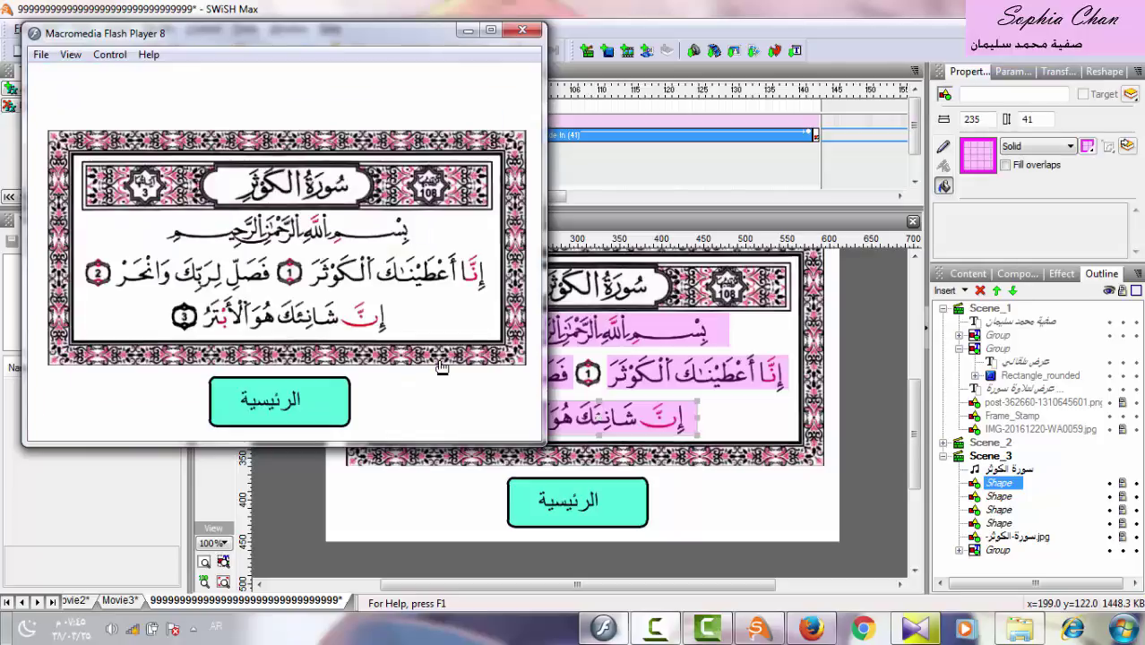
click(329, 401)
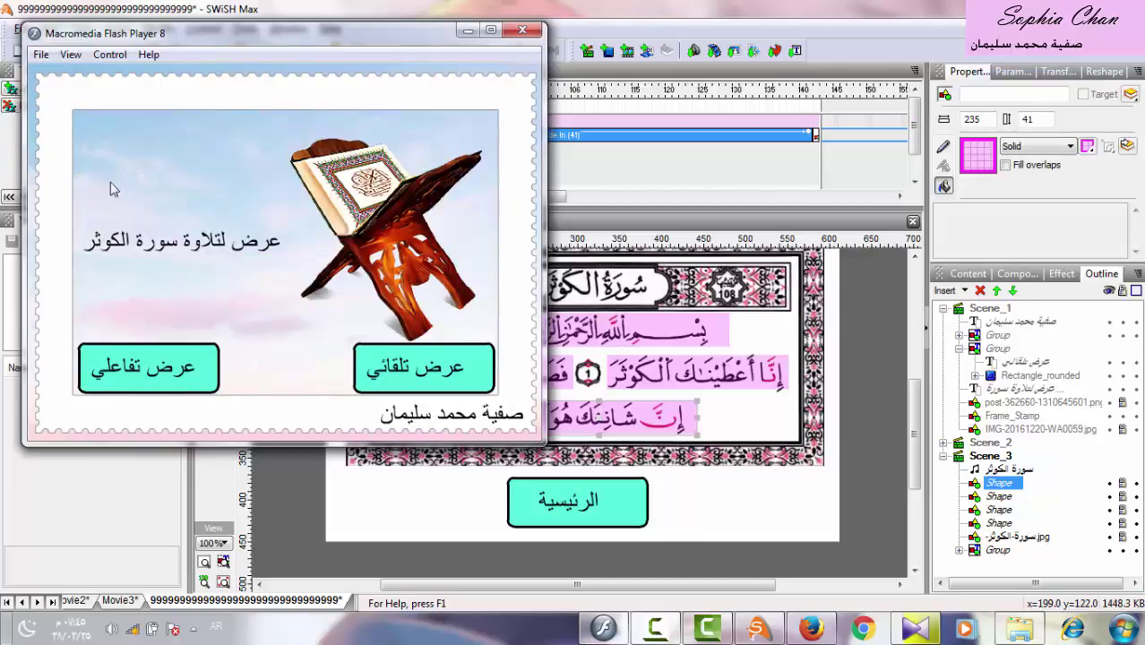
Save the movie to the Desktop as the projector 'عرض التلاوة التلقائي والتفاعلي.exe'.
click(40, 54)
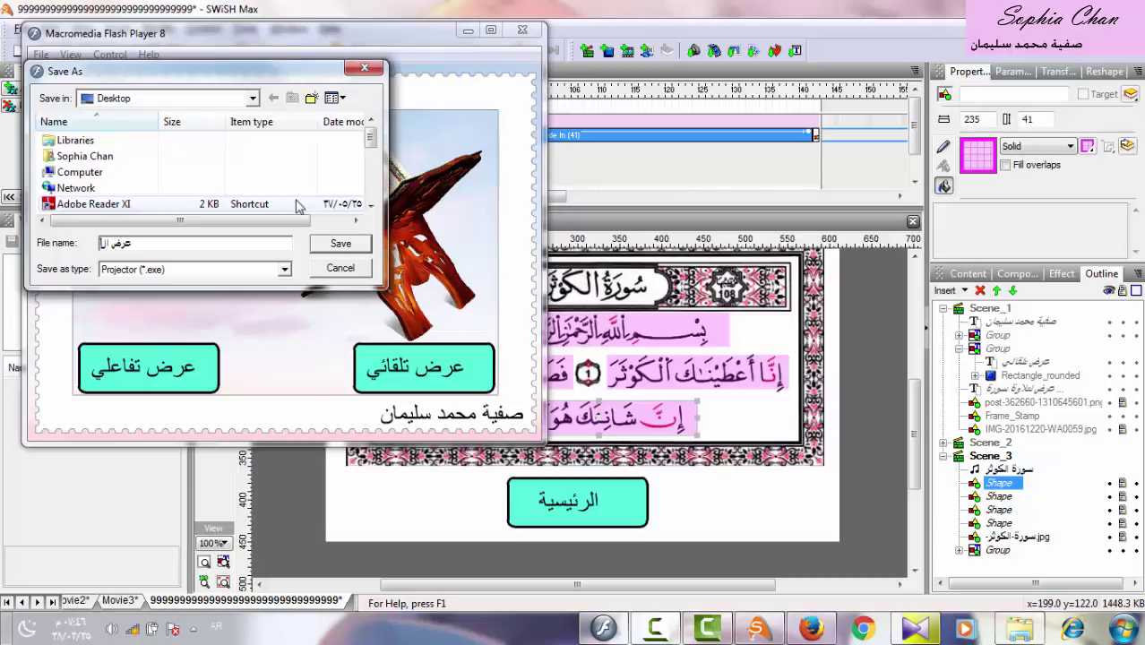
text(وة التلقائي والت)
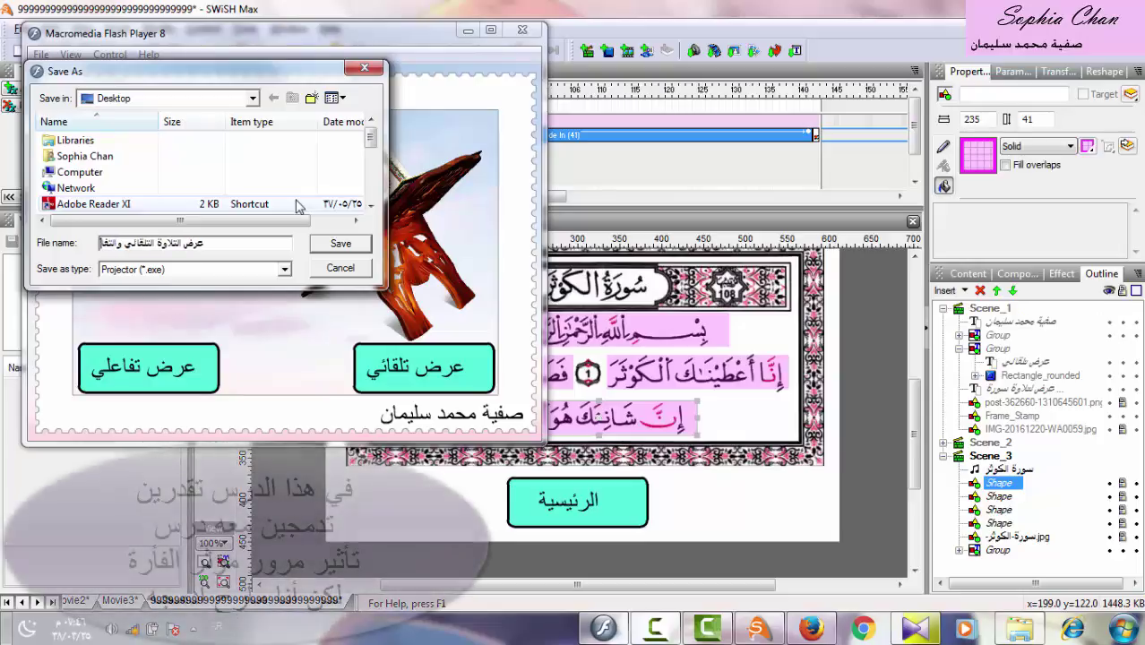
text(فاعلي)
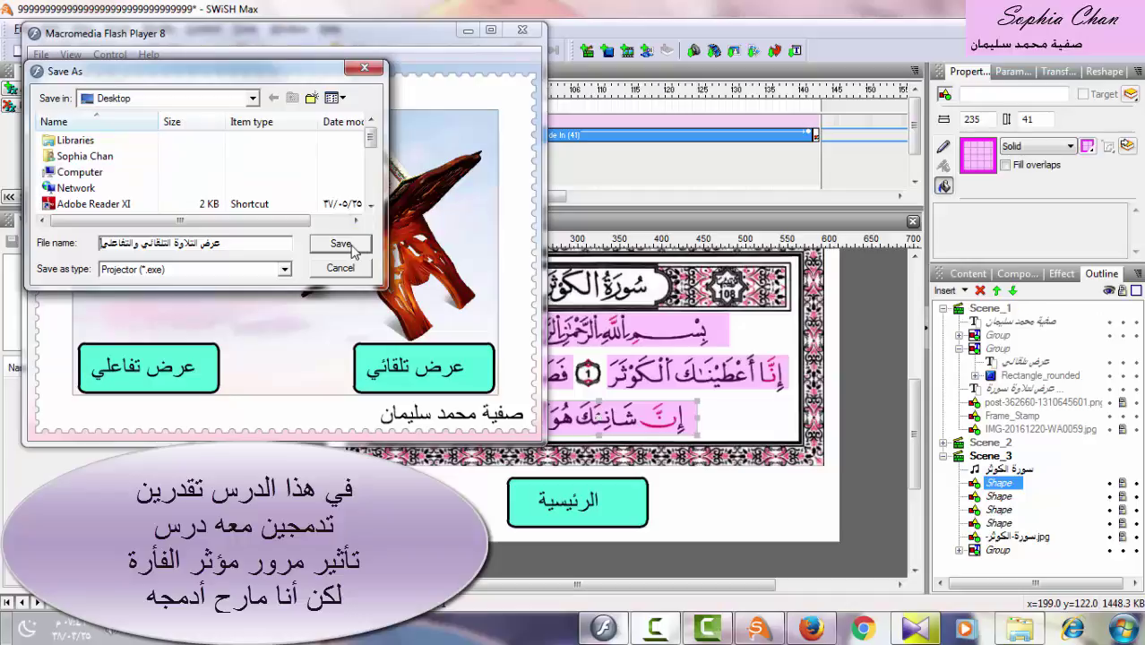
click(352, 250)
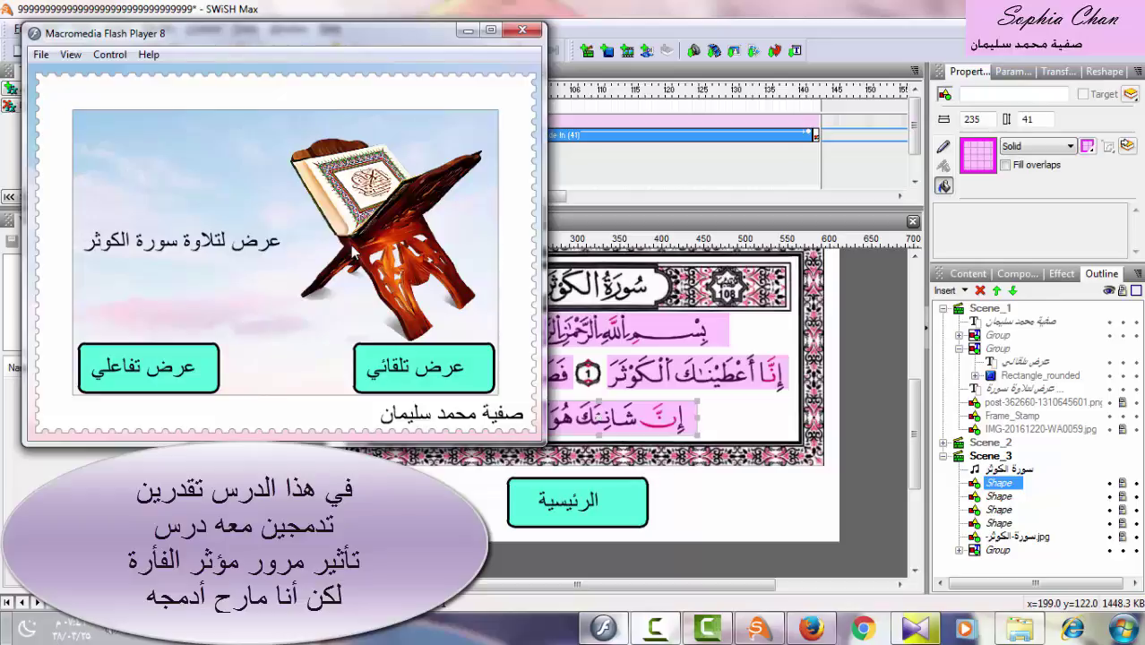
Close the Flash Player preview and run the exported projector from its folder.
click(522, 30)
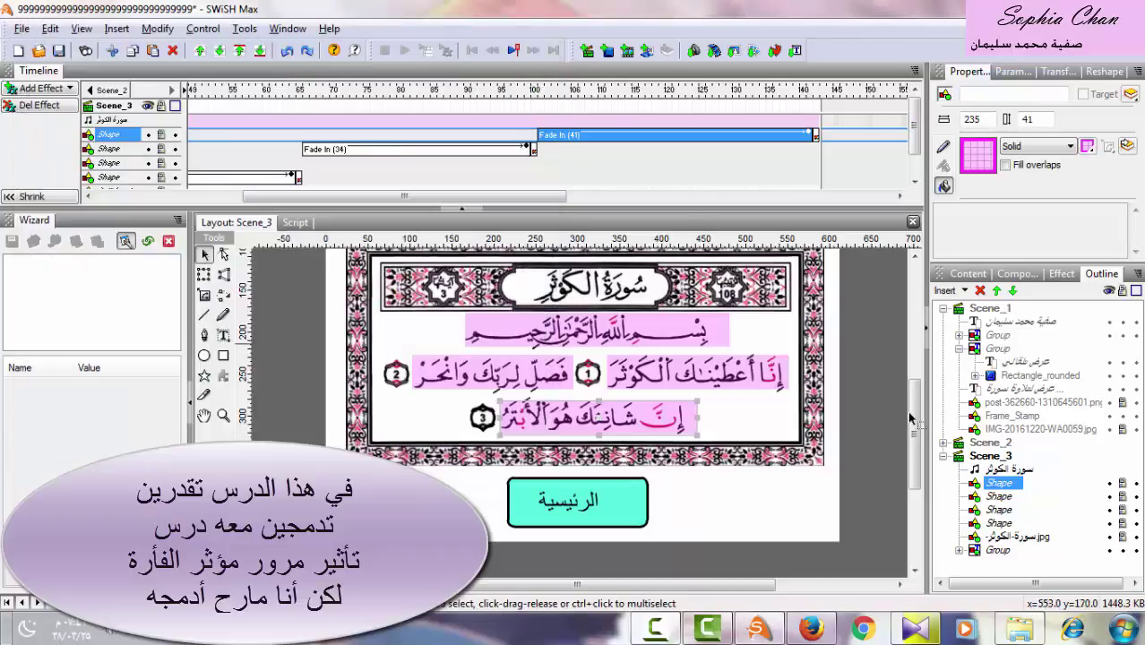
click(1023, 629)
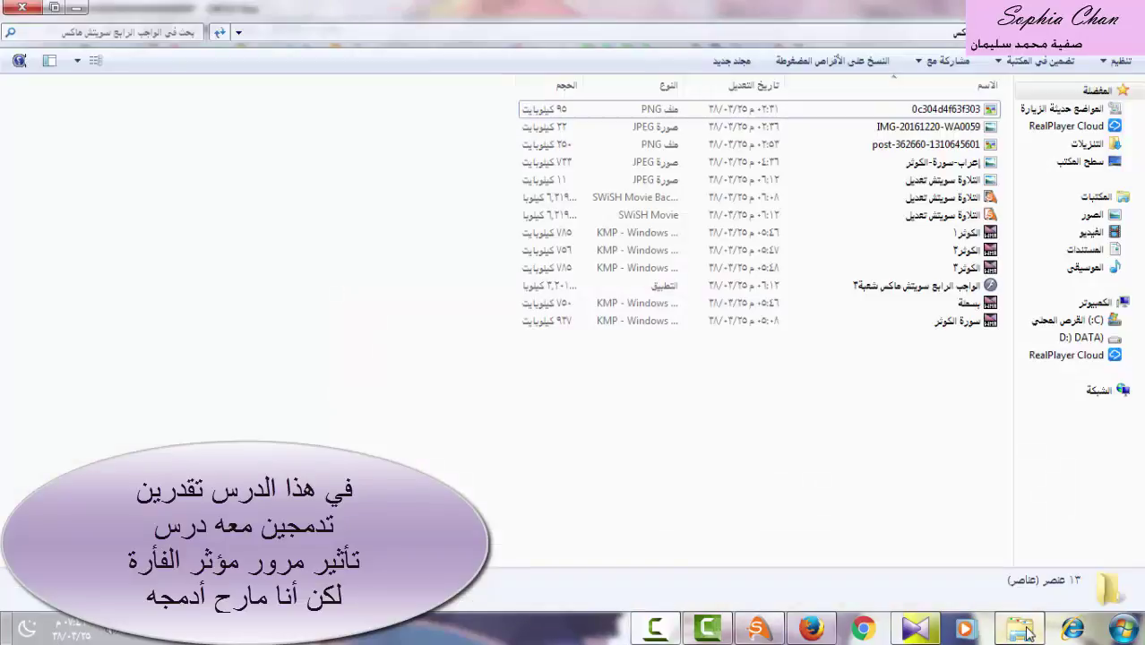
click(892, 285)
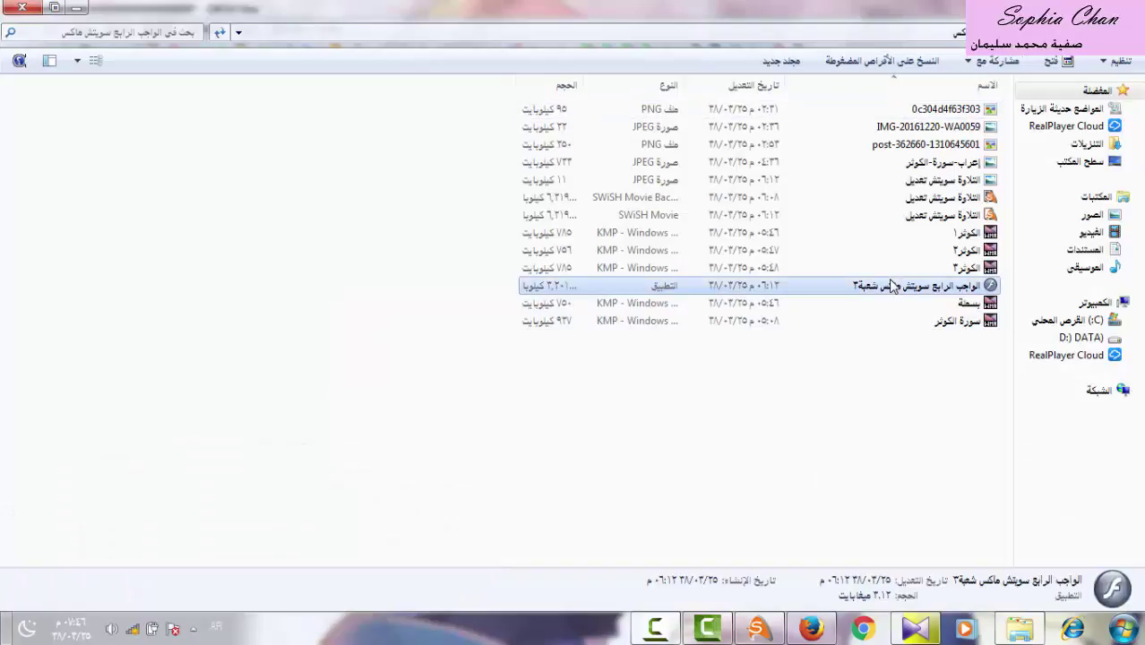
double_click(892, 284)
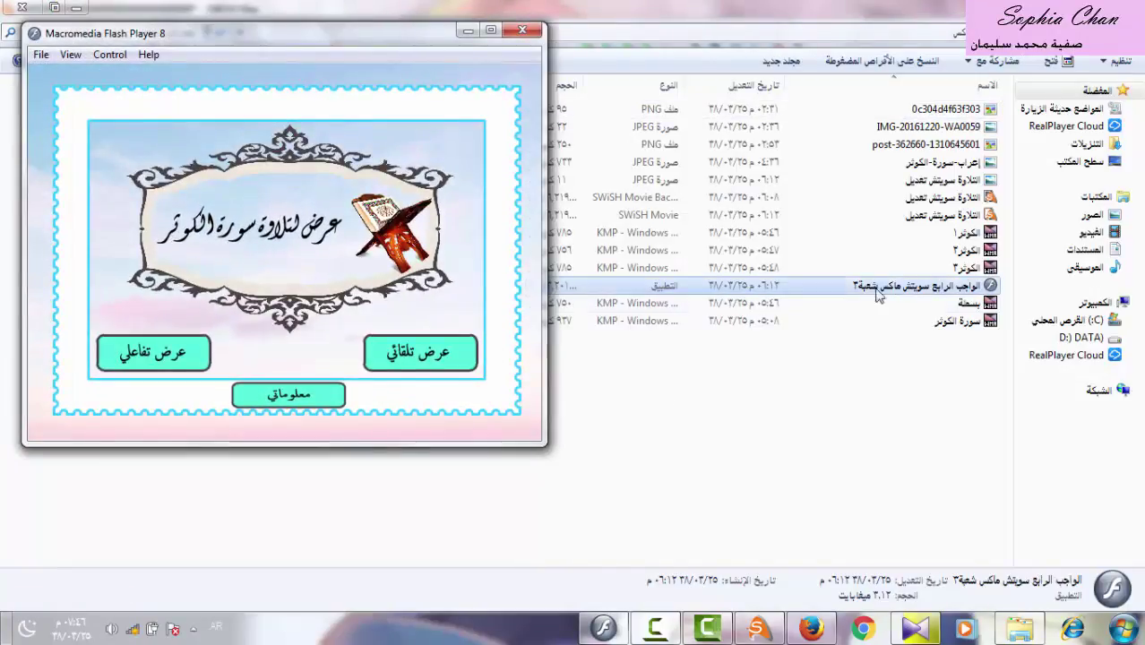
Visit the automatic, interactive and author information pages, returning to the main menu each time.
click(428, 356)
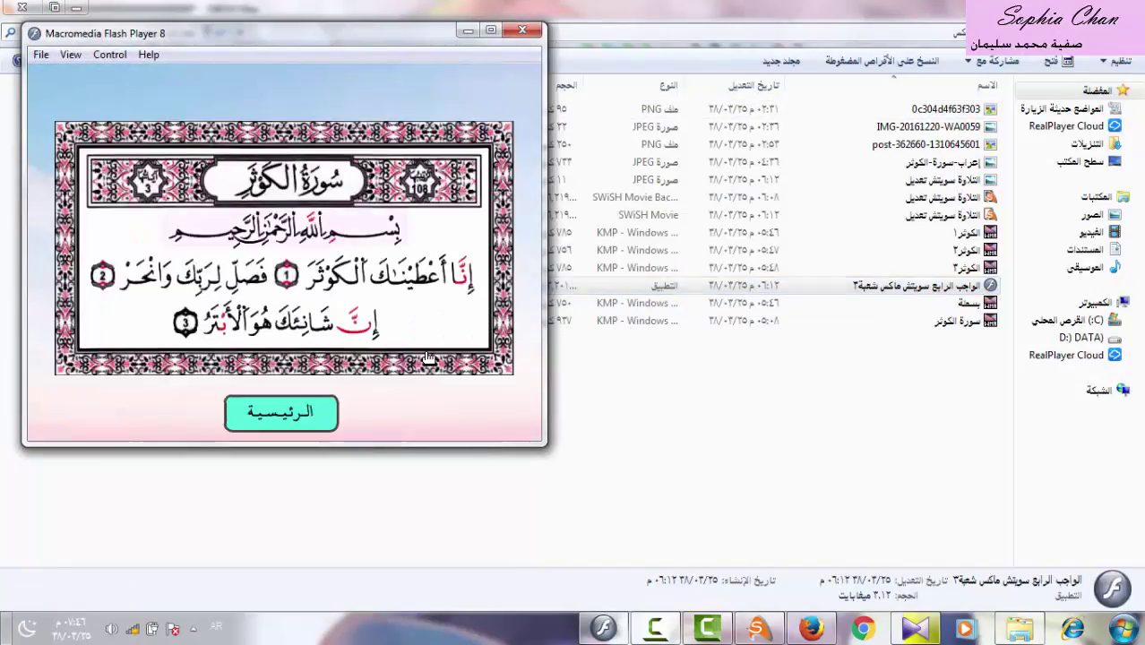
click(301, 419)
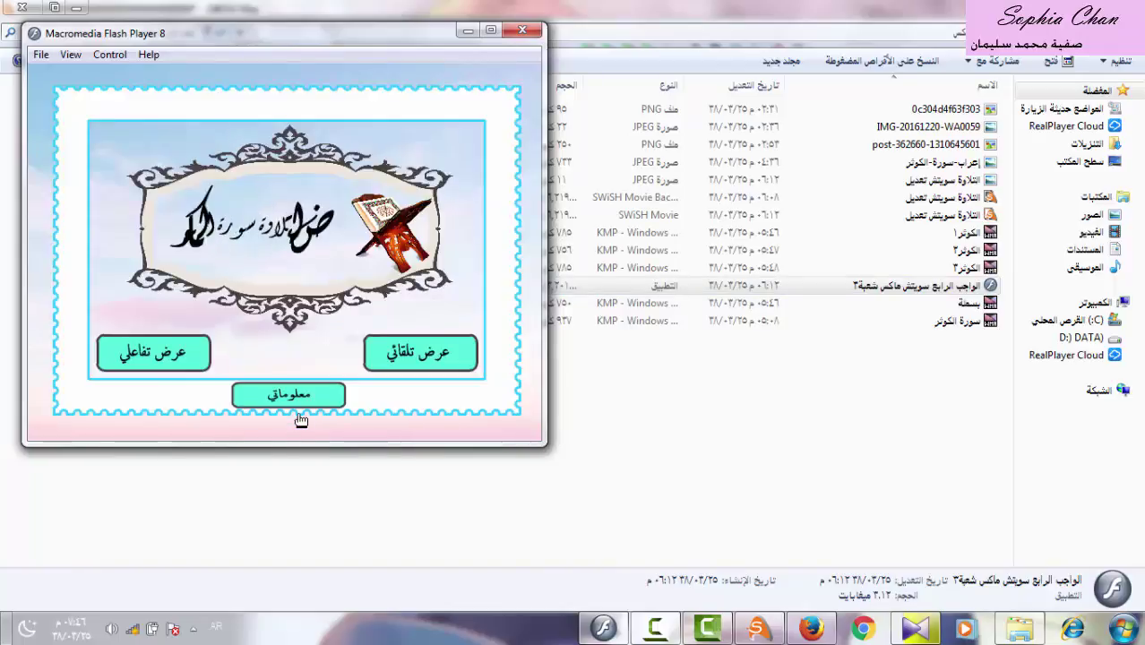
click(175, 363)
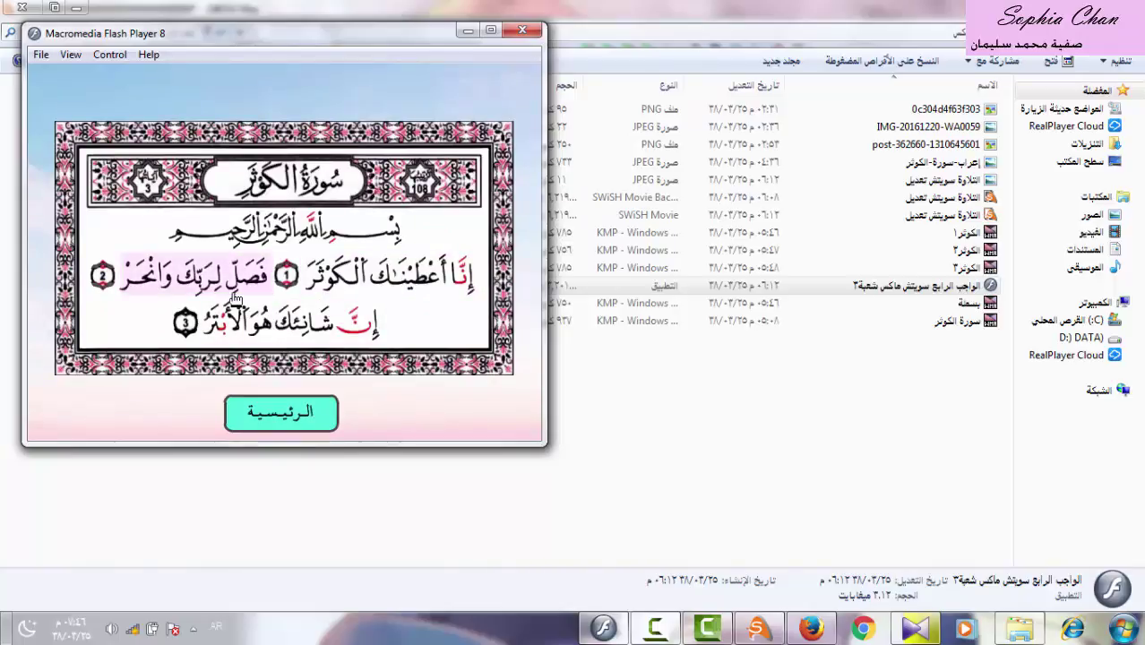
click(305, 419)
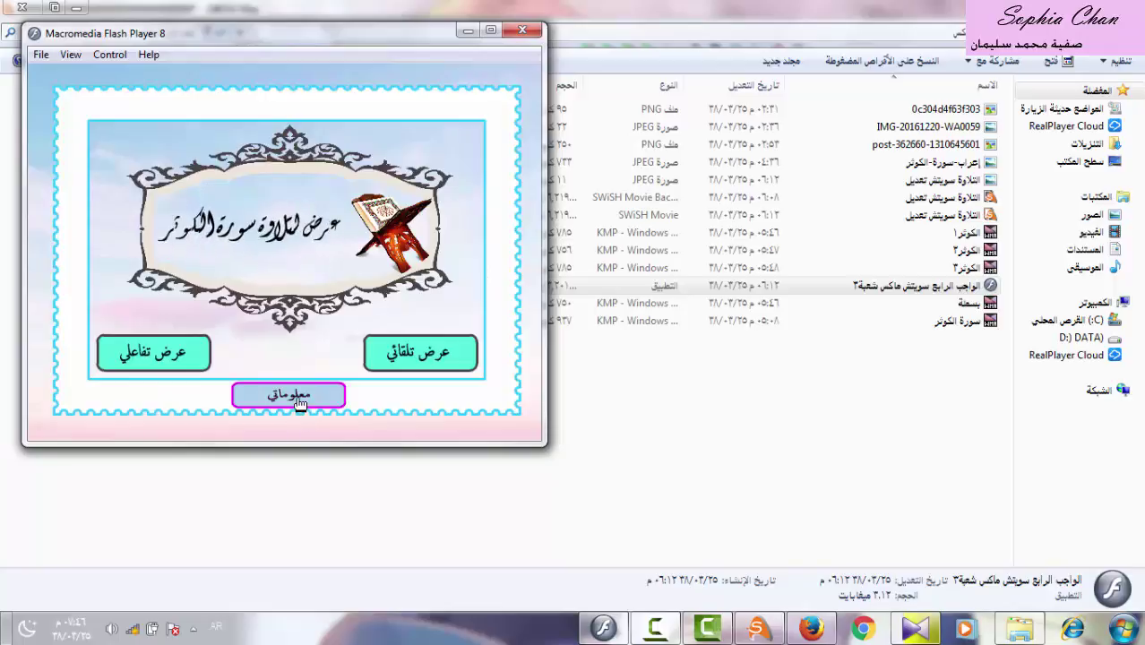
click(300, 399)
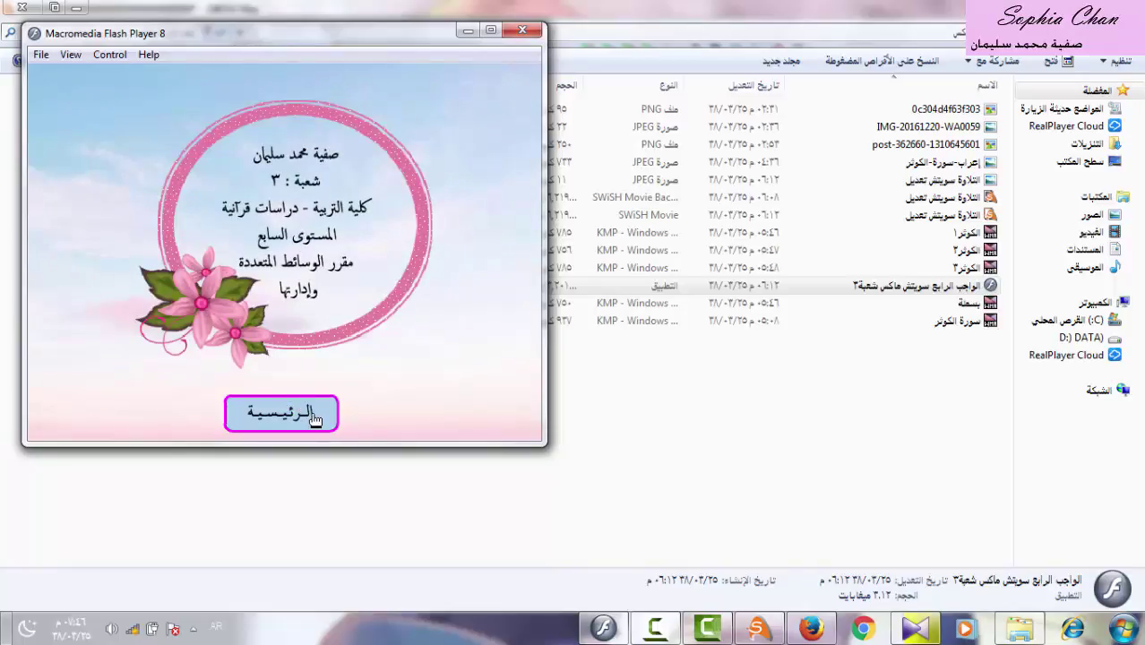
click(313, 419)
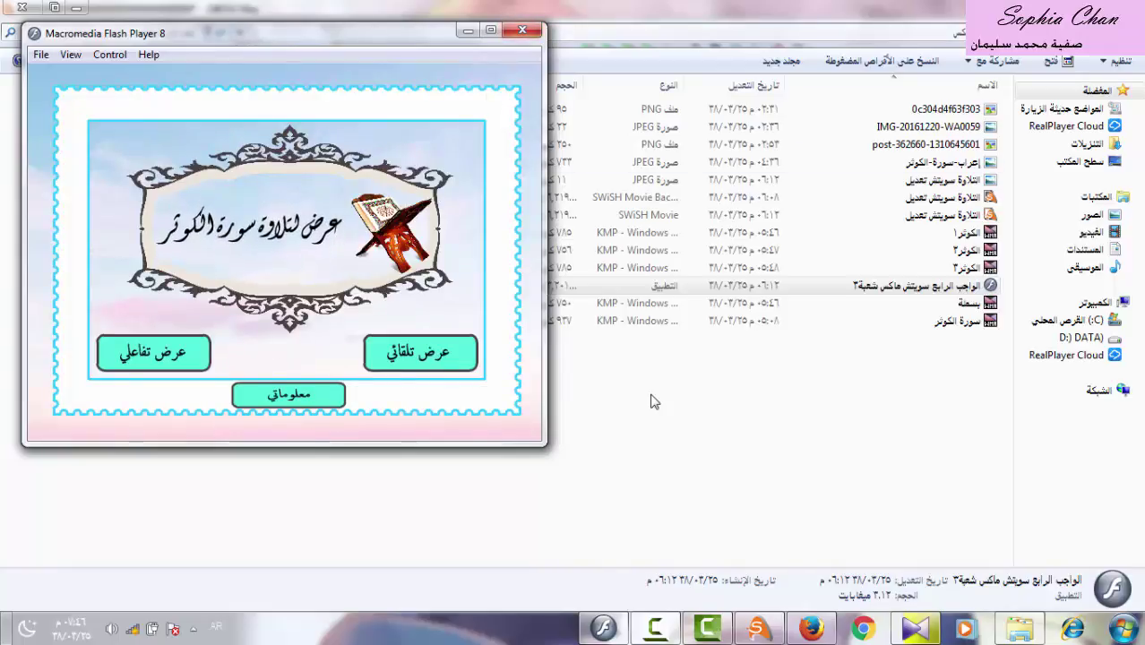
Bring SWiSH Max back to the front from the taskbar.
click(757, 629)
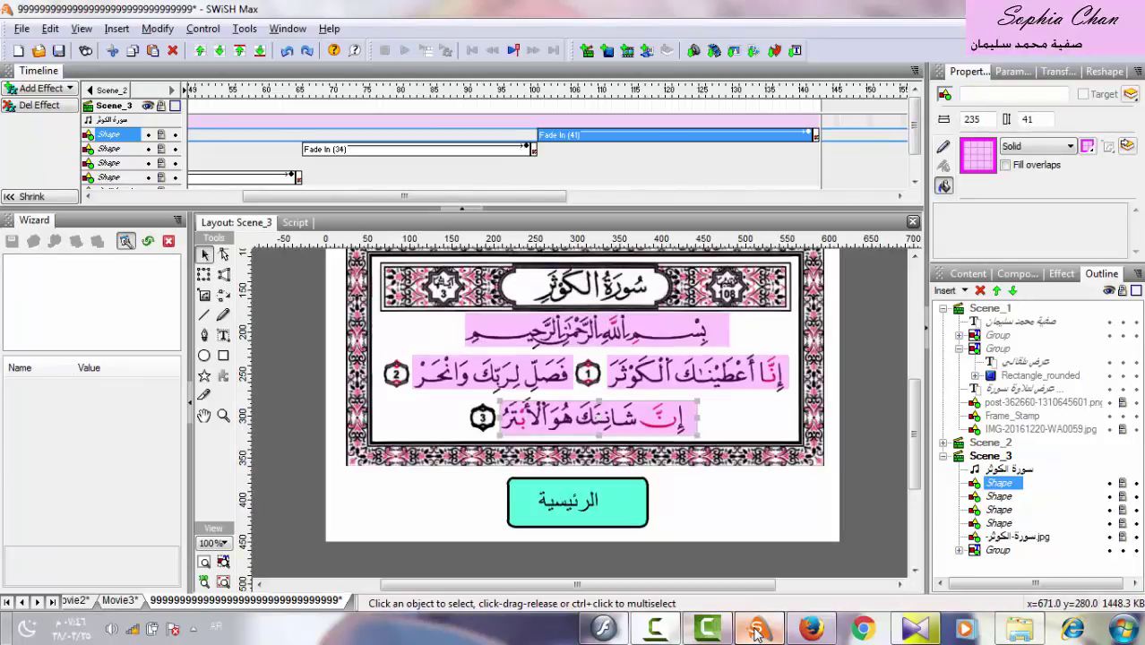
right_click(757, 630)
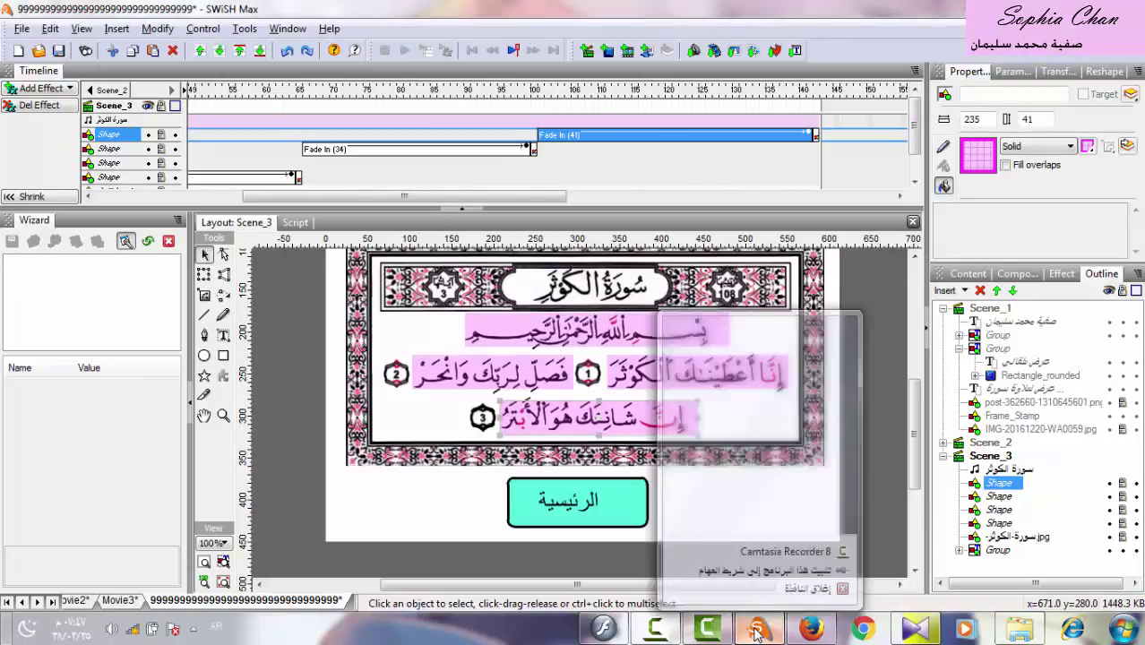
right_click(652, 630)
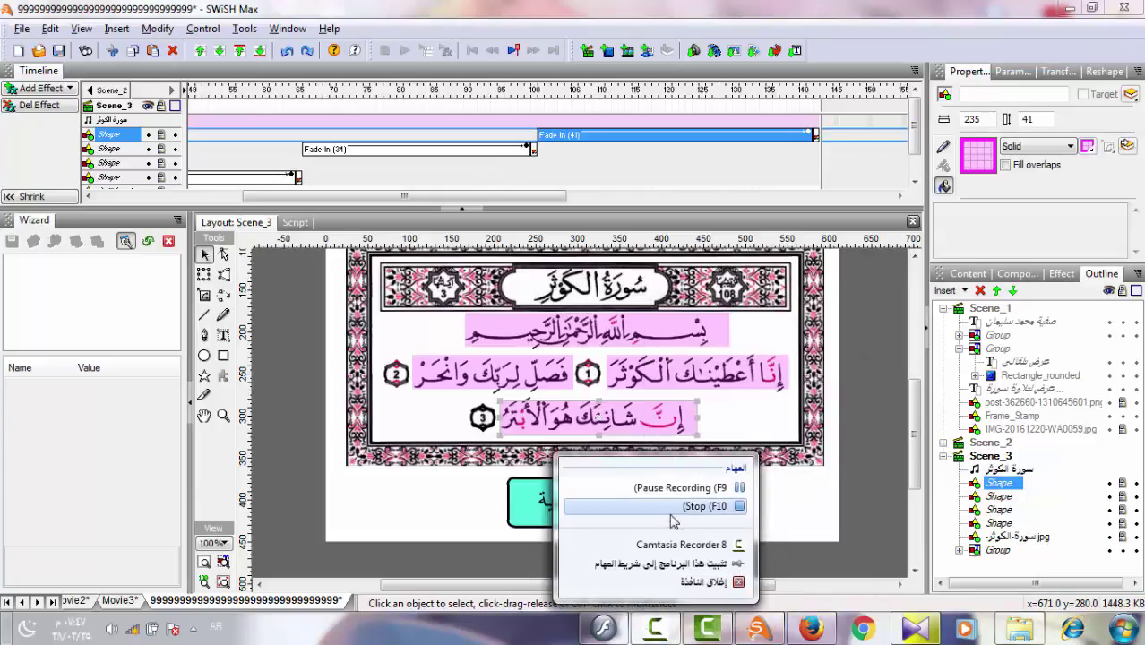